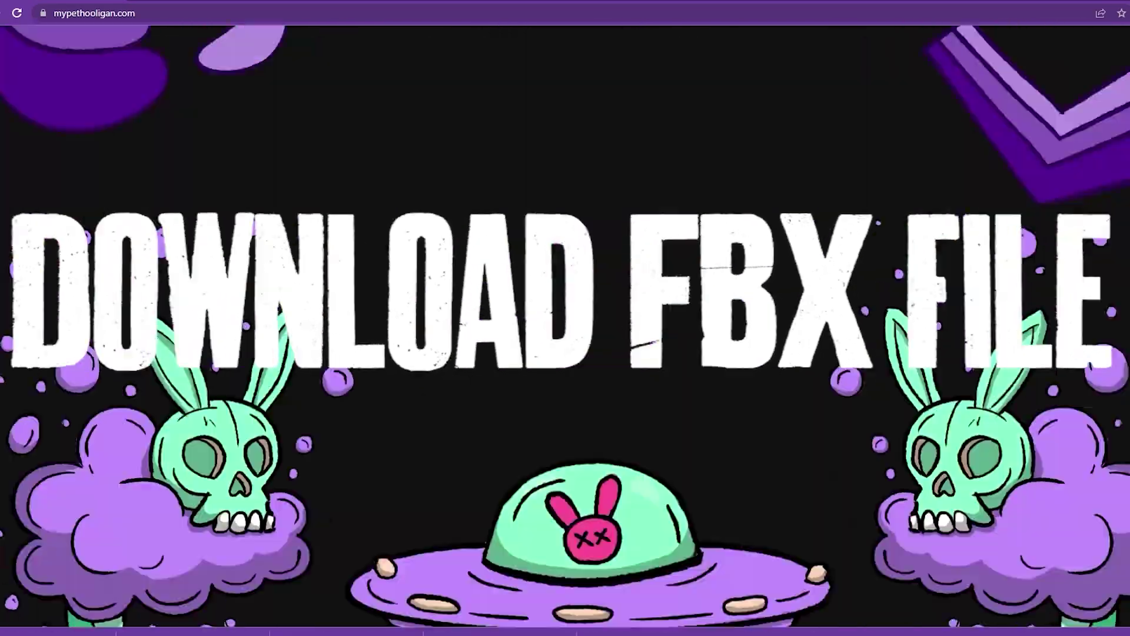
Go to the site's FBX download page, download Hooligan #2096, and respond to the wallet prompt
{"action": "scroll", "coordinate": [566, 326], "scroll_direction": "up", "scroll_amount": 20}
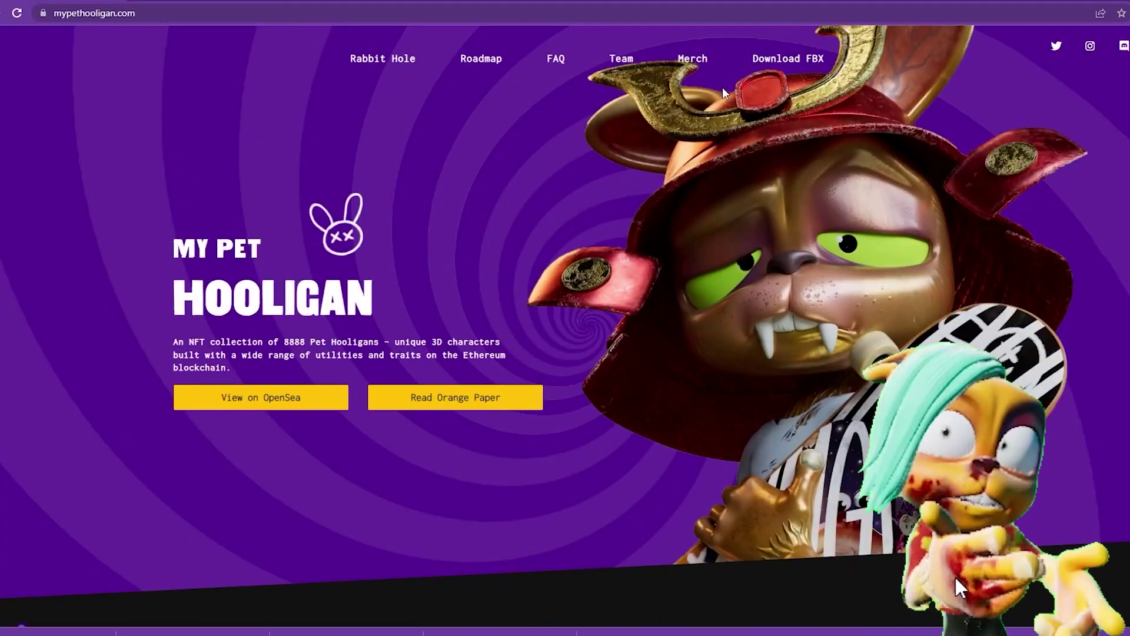
{"action": "left_click", "coordinate": [778, 59]}
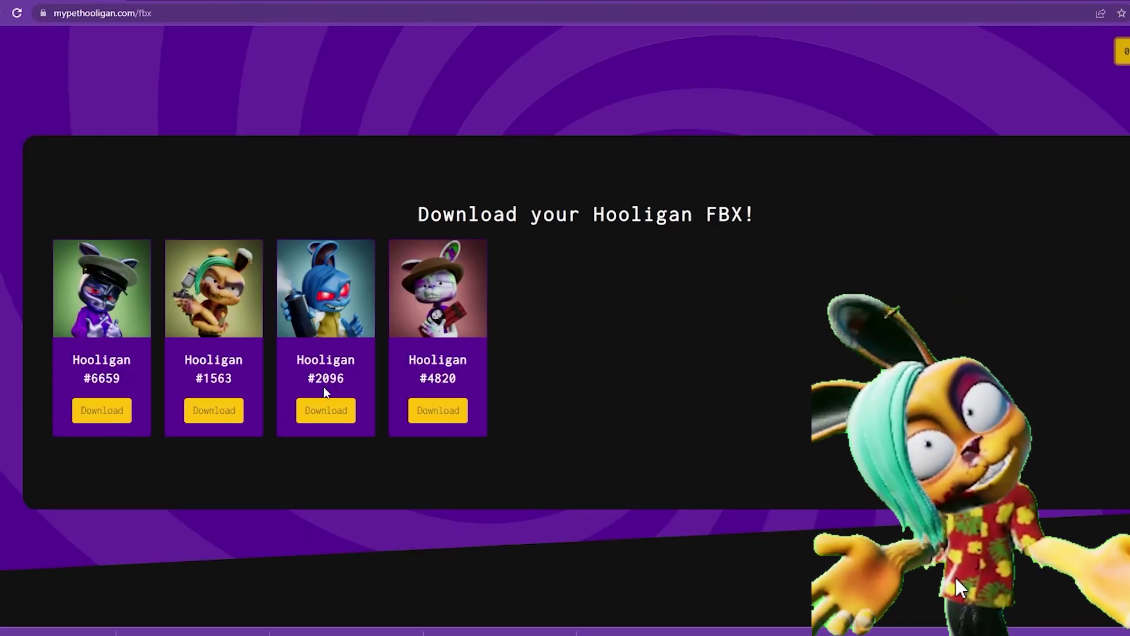
{"action": "left_click", "coordinate": [347, 410]}
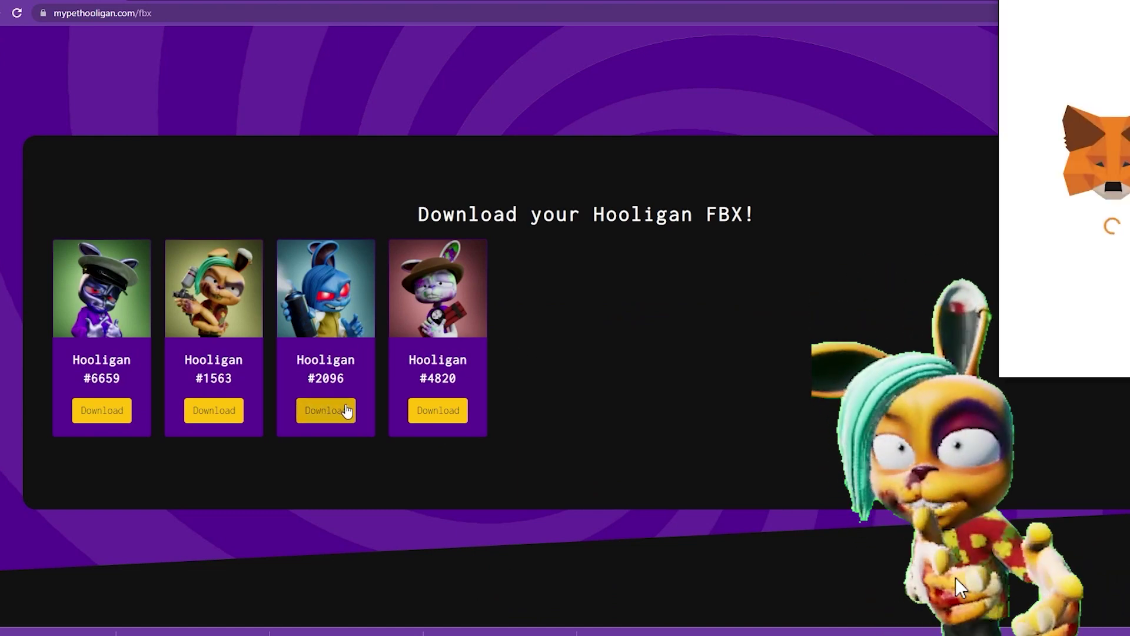
{"action": "left_click", "coordinate": [1121, 339]}
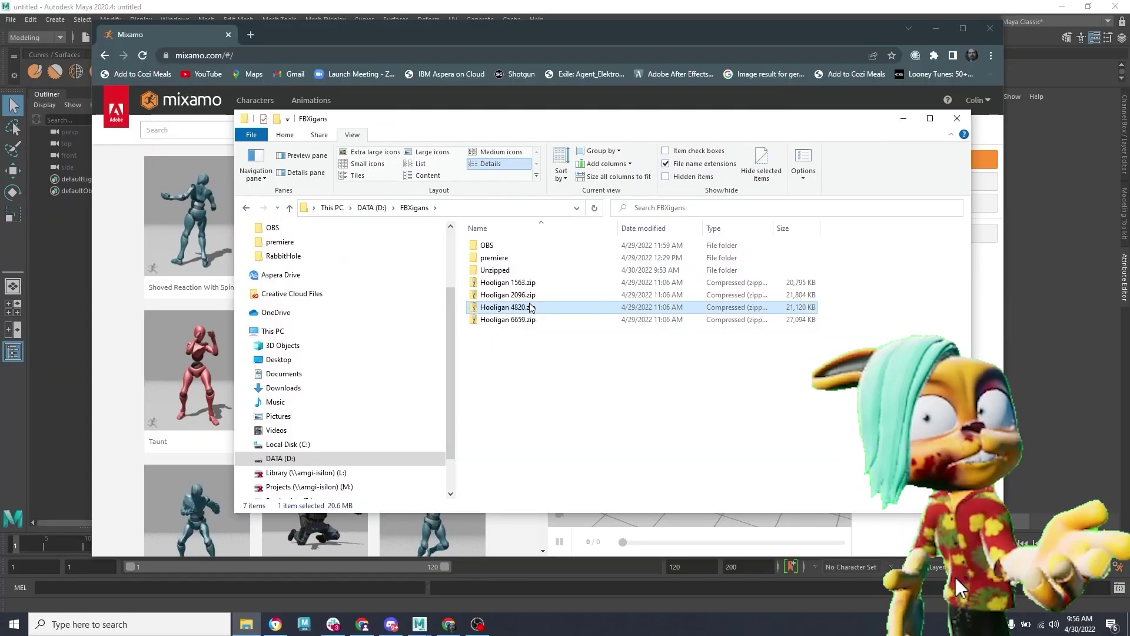
Open Hooligan 4820.zip as an archive in 7-Zip and move its window beside the folder window
{"action": "right_click", "coordinate": [530, 306]}
{"action": "mouse_move", "coordinate": [603, 387]}
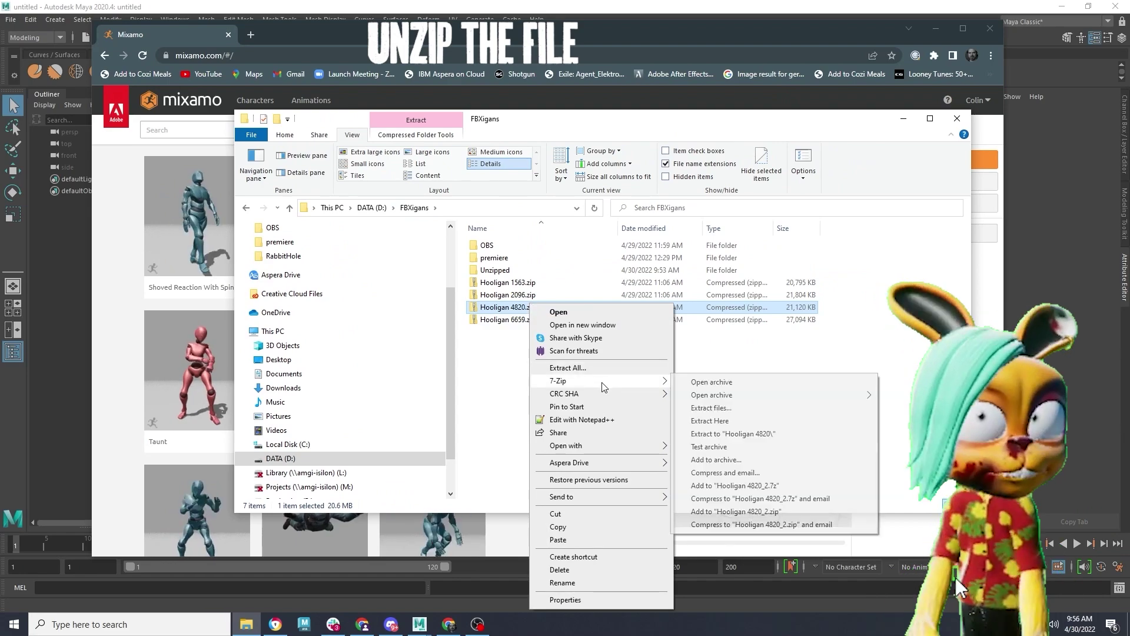
{"action": "left_click", "coordinate": [712, 381]}
{"action": "left_click_drag", "start_coordinate": [417, 185], "coordinate": [794, 158]}
Open the Unzipped folder and start adding a new folder inside it
{"action": "double_click", "coordinate": [486, 271]}
{"action": "right_click", "coordinate": [495, 312]}
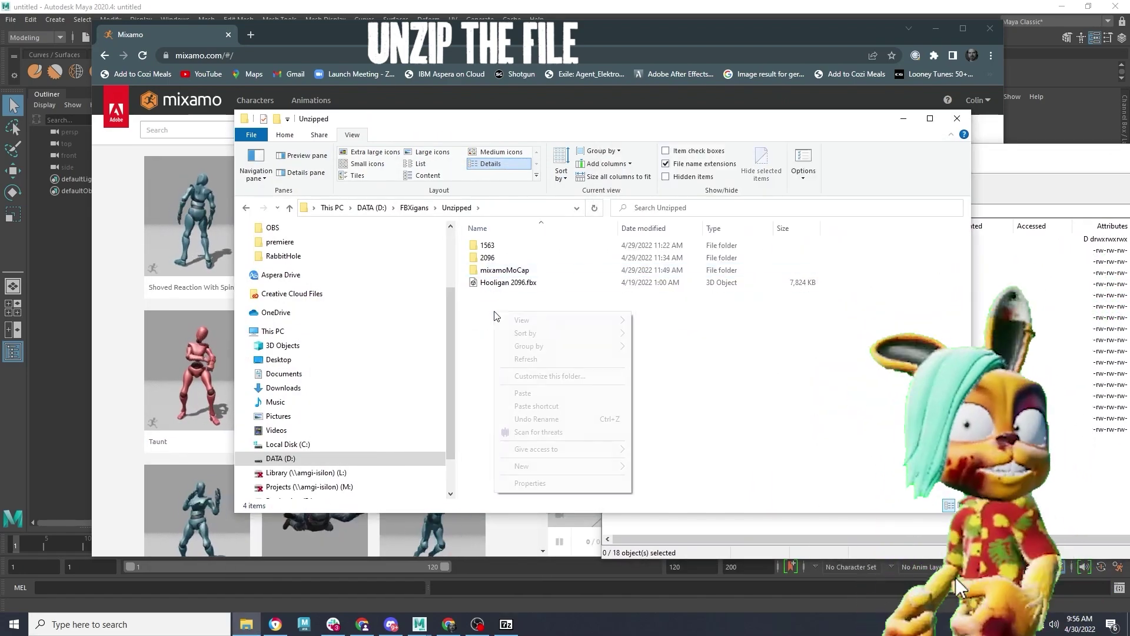
{"action": "mouse_move", "coordinate": [565, 465]}
{"action": "left_click", "coordinate": [660, 466]}
{"action": "type", "text": "4"}
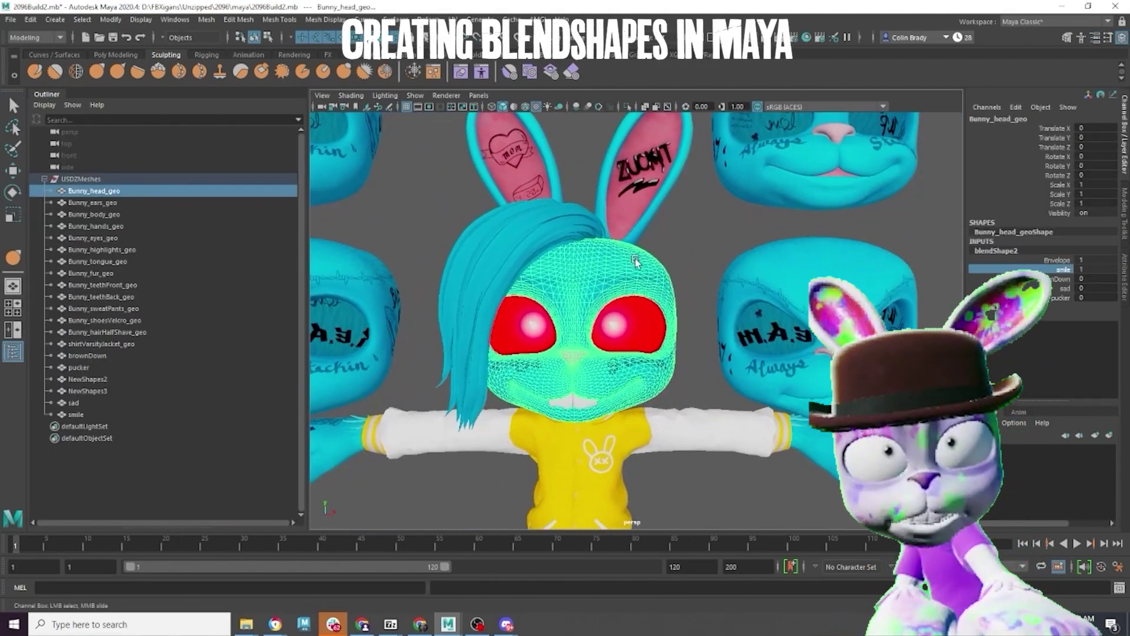
In Maya, undo the smile change on Bunny_head_geo, try the brownDown blendshape, and undo that too
{"action": "right_click_drag", "start_coordinate": [636, 260], "coordinate": [813, 252], "text": "alt"}
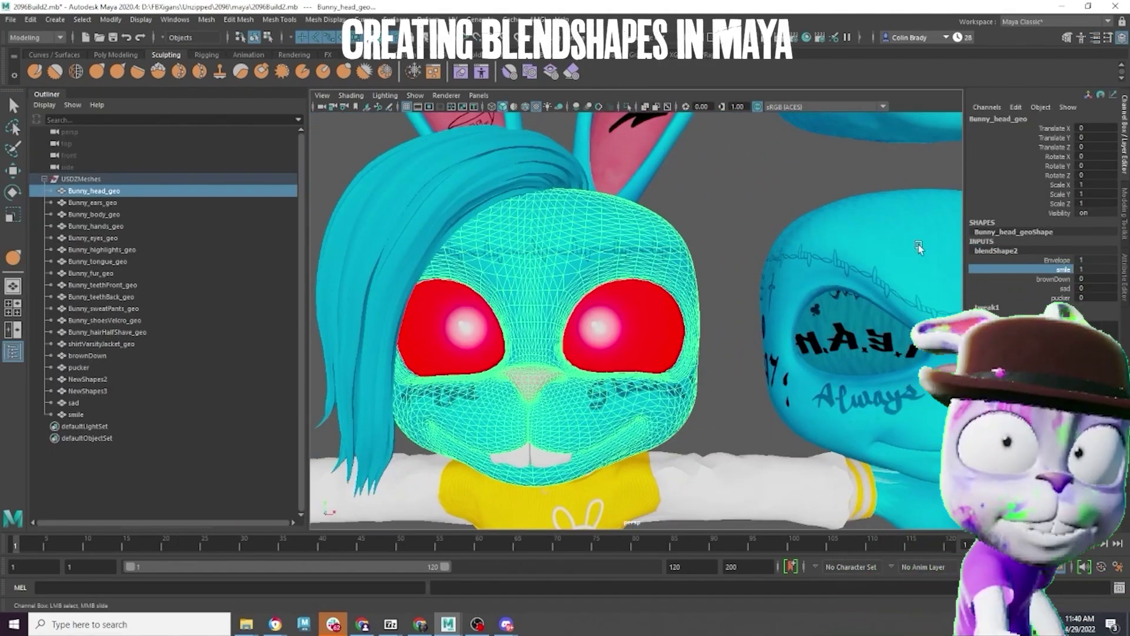
{"action": "key", "text": "ctrl+z"}
{"action": "left_click", "coordinate": [1054, 280]}
{"action": "middle_click_drag", "start_coordinate": [659, 239], "coordinate": [731, 243]}
{"action": "key", "text": "ctrl+z"}
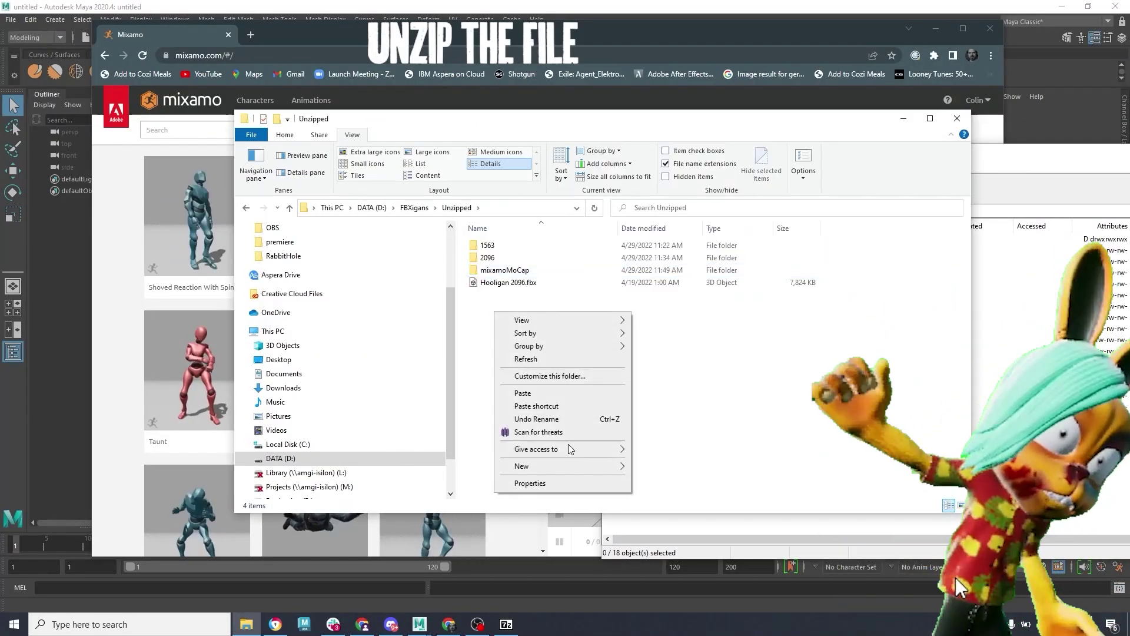
Create a folder named 4820 inside the Unzipped folder and open it
{"action": "mouse_move", "coordinate": [530, 466]}
{"action": "left_click", "coordinate": [679, 467]}
{"action": "type", "text": "48"}
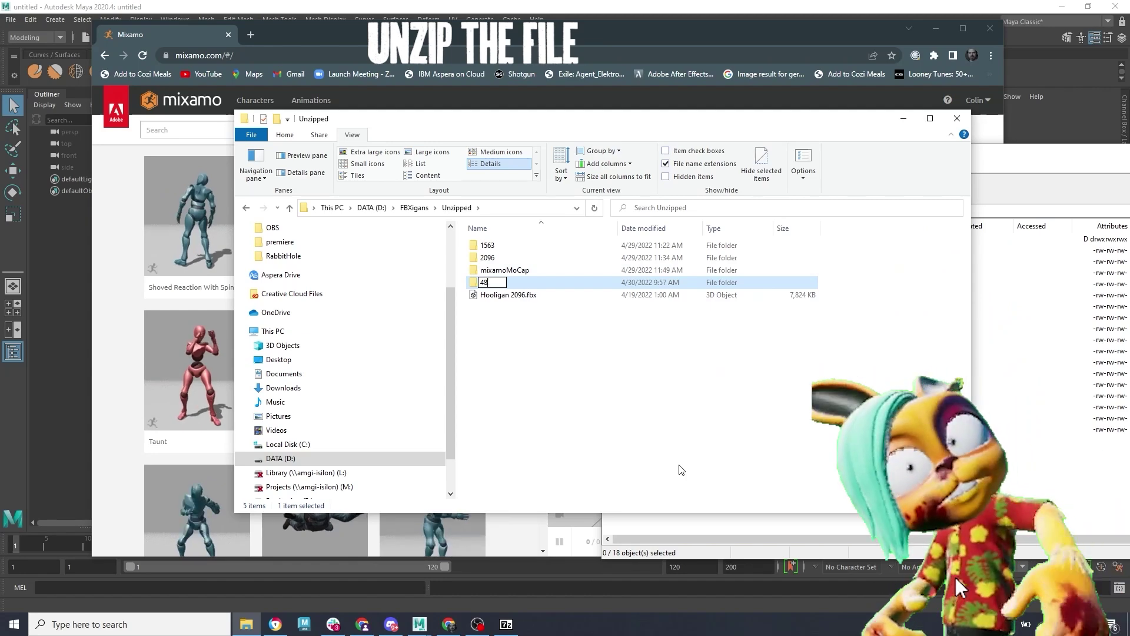
{"action": "type", "text": "20"}
{"action": "key", "text": "Return"}
{"action": "key", "text": "Return"}
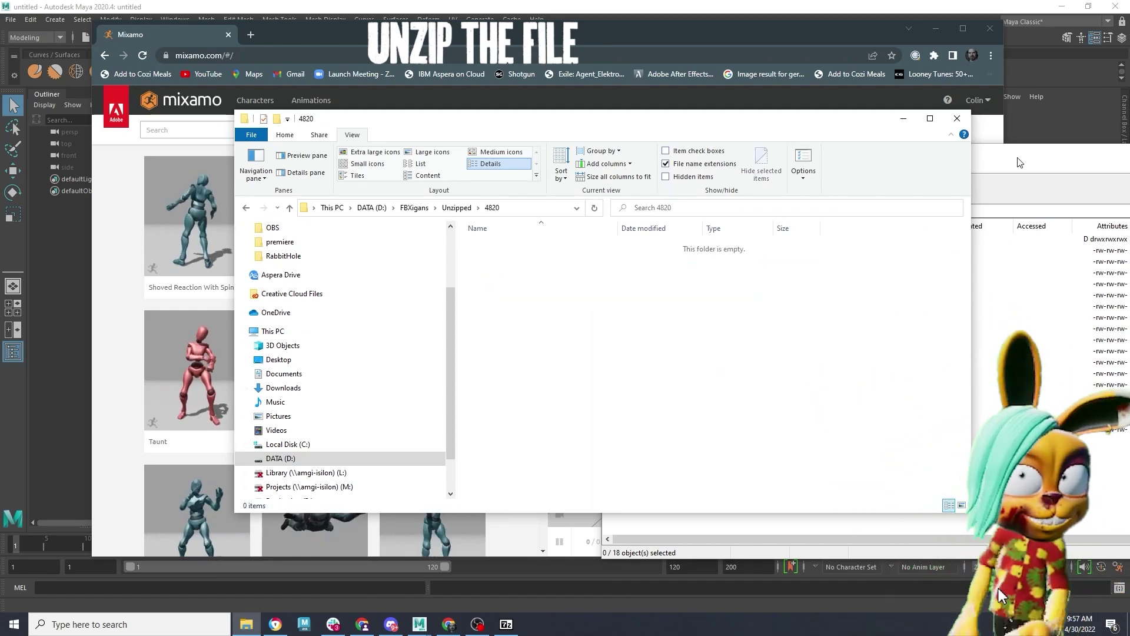
Extract the FBX and all texture PNG files from the 7-Zip archive into the 4820 folder
{"action": "left_click", "coordinate": [1018, 158]}
{"action": "left_click", "coordinate": [648, 250]}
{"action": "left_click", "coordinate": [680, 429], "text": "shift"}
{"action": "left_click_drag", "start_coordinate": [653, 290], "coordinate": [524, 299]}
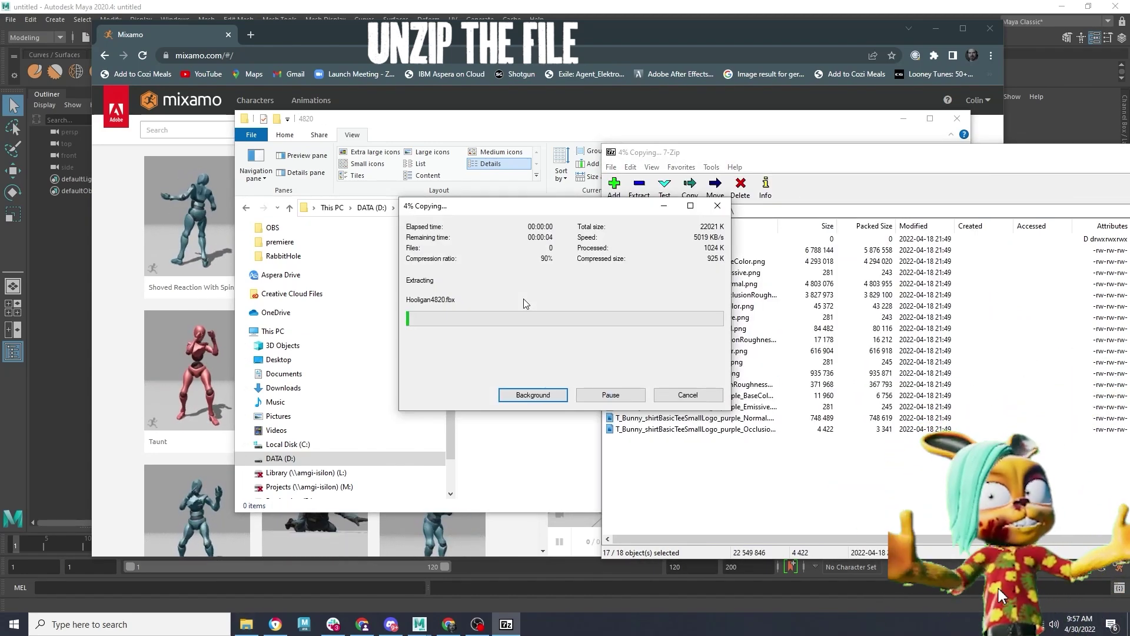
Duplicate Hooligan4820.fbx within the 4820 folder
{"action": "left_click", "coordinate": [520, 246]}
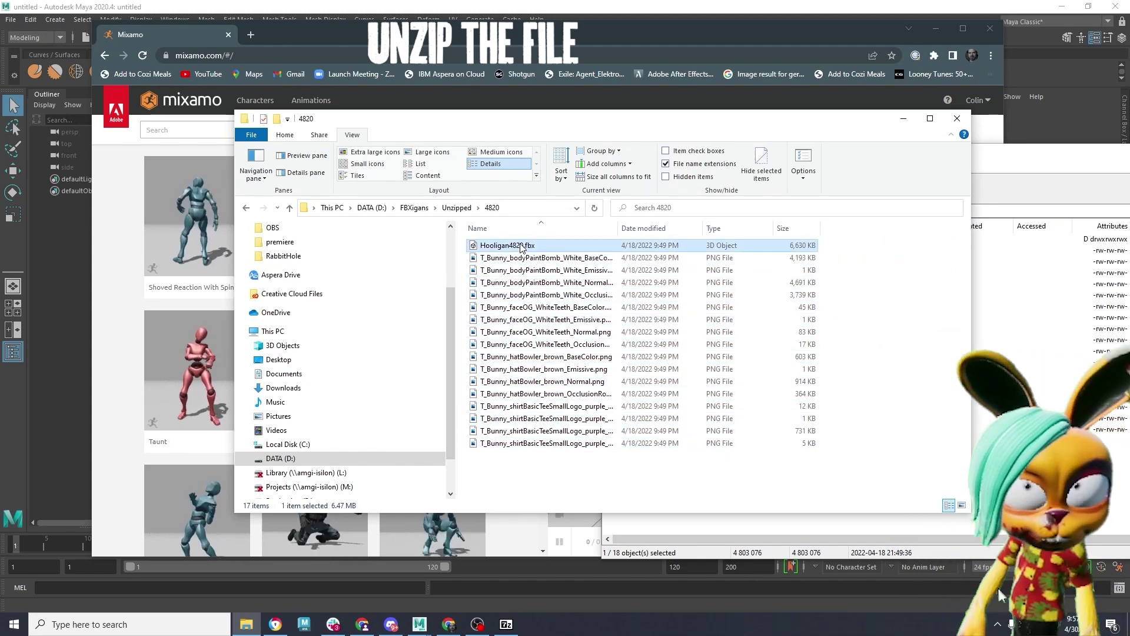
{"action": "right_click", "coordinate": [521, 248]}
{"action": "left_click", "coordinate": [547, 437]}
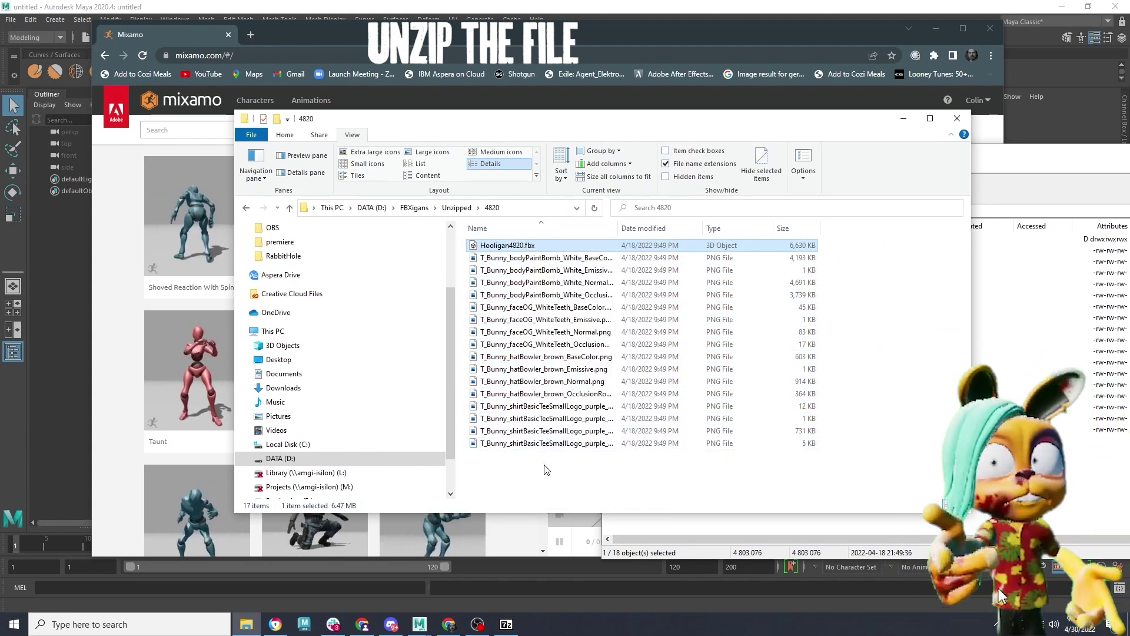
{"action": "right_click", "coordinate": [546, 469]}
{"action": "left_click", "coordinate": [568, 379]}
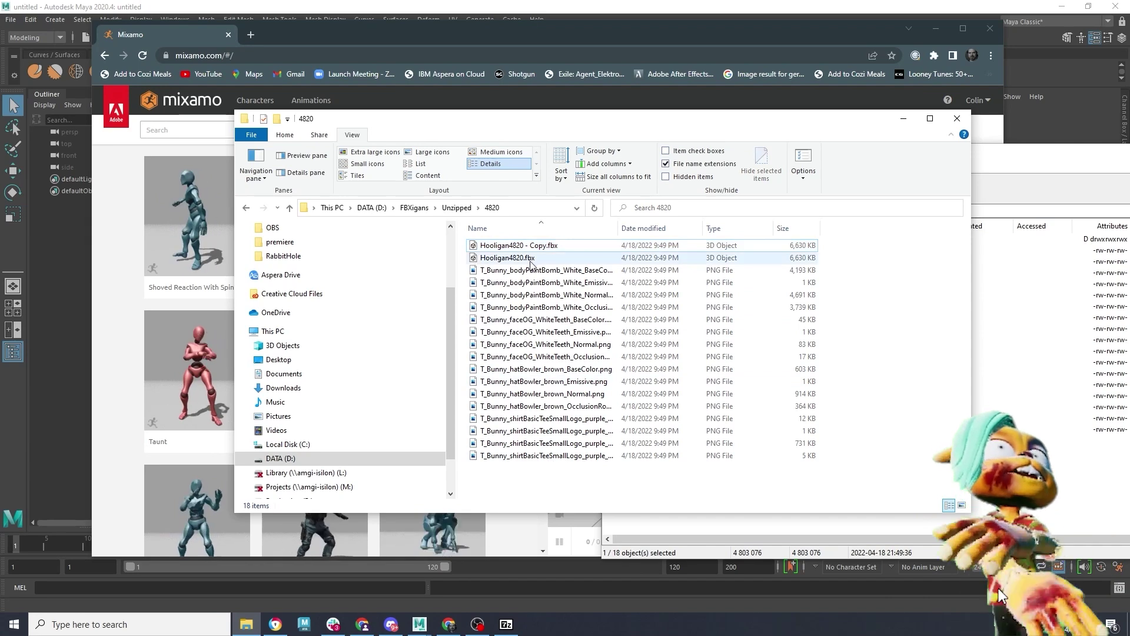
Rename the copied FBX file as Hooligan 4820.fbx, with a space before the number
{"action": "left_click", "coordinate": [554, 246]}
{"action": "left_click", "coordinate": [556, 247]}
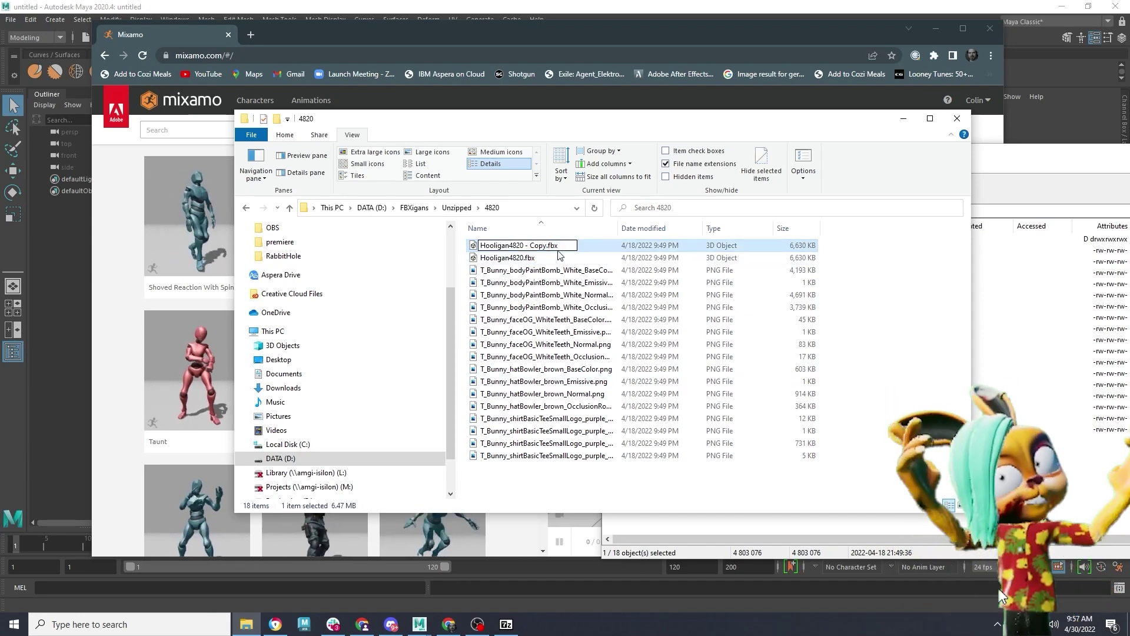
{"action": "key", "text": "BackSpace"}
{"action": "key", "text": "BackSpace"}
{"action": "key", "text": "BackSpace"}
{"action": "key", "text": "BackSpace"}
{"action": "key", "text": "BackSpace"}
{"action": "key", "text": "BackSpace"}
{"action": "key", "text": "BackSpace"}
{"action": "key", "text": "Left"}
{"action": "key", "text": "Left"}
{"action": "key", "text": "Left"}
{"action": "key", "text": "Left"}
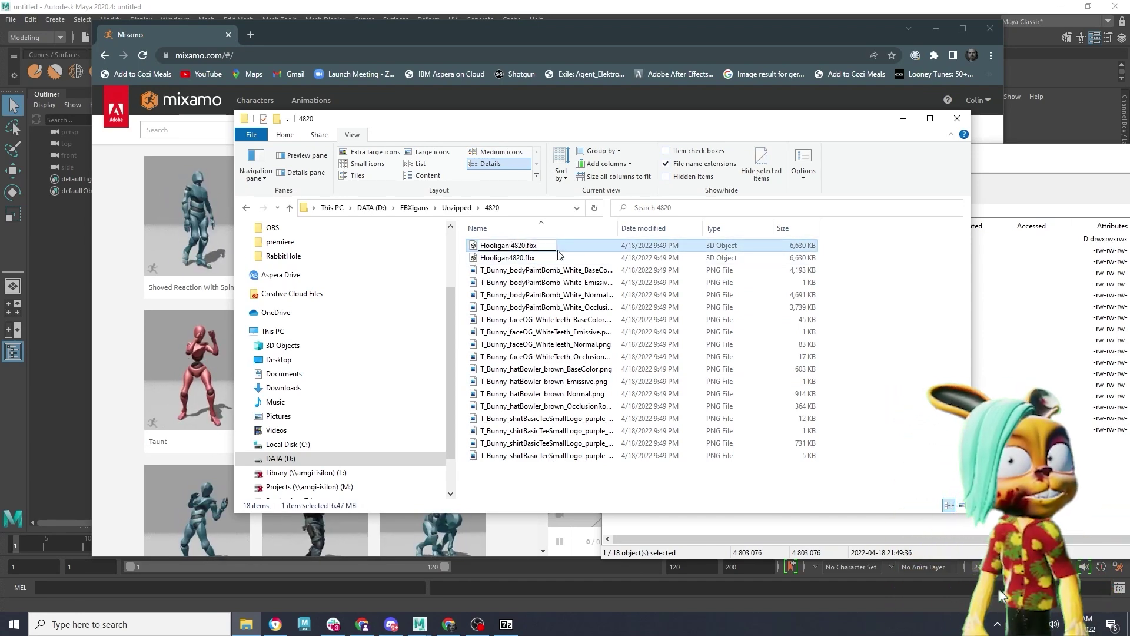
{"action": "key", "text": "Return"}
Upload Hooligan 4820.fbx to Mixamo as a new character and accept it in the Auto-Rigger review
{"action": "left_click_drag", "start_coordinate": [485, 129], "coordinate": [652, 145]}
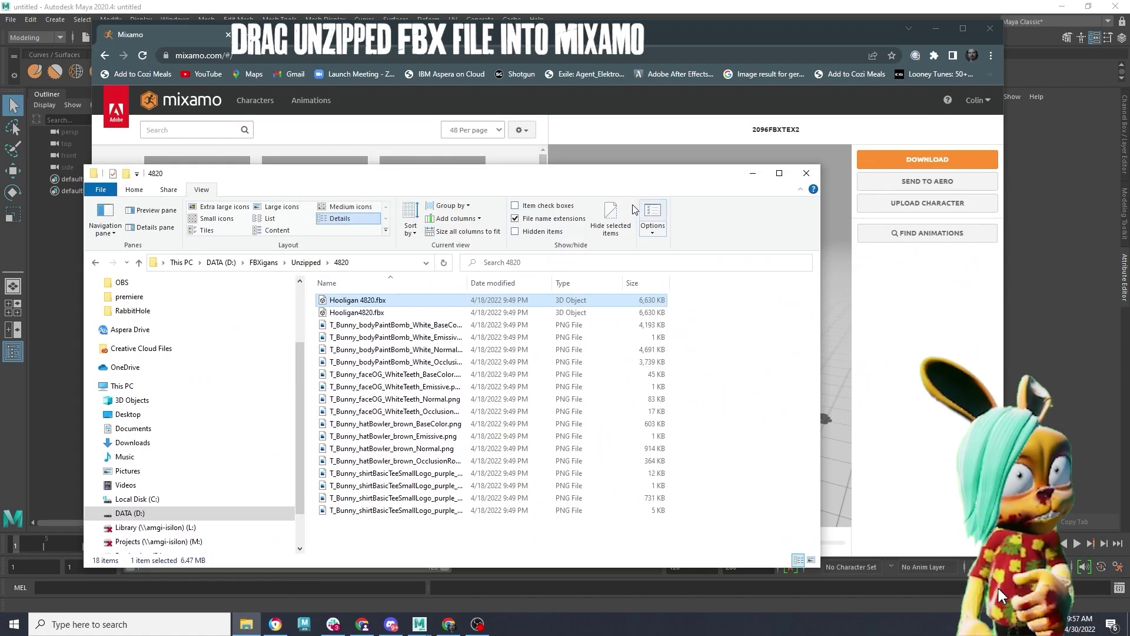
{"action": "left_click_drag", "start_coordinate": [439, 160], "coordinate": [846, 195]}
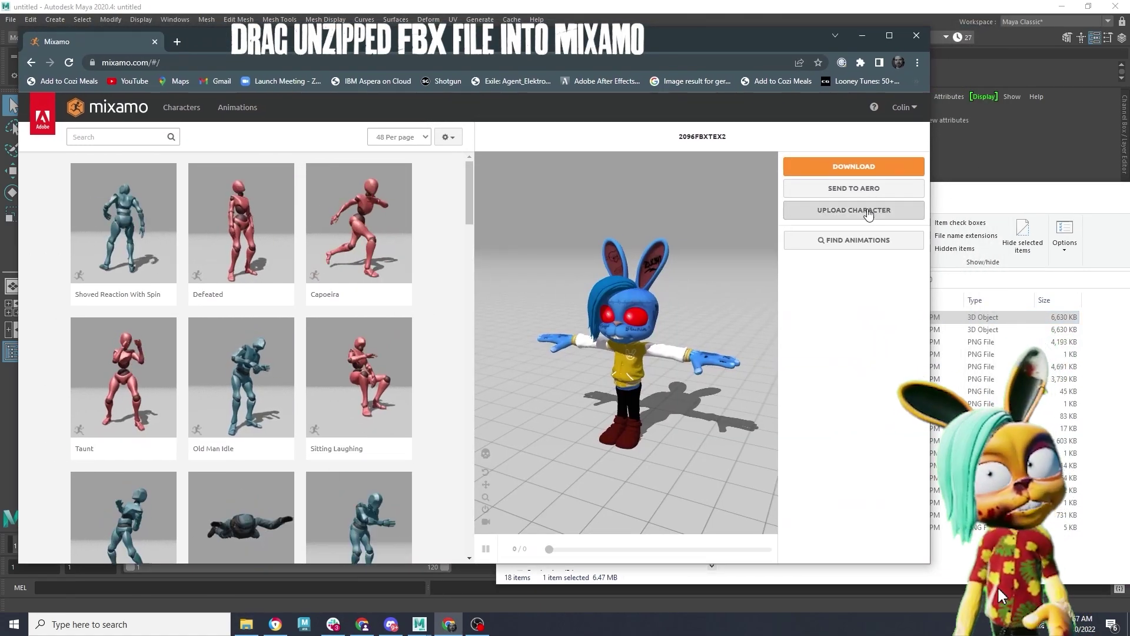
{"action": "left_click", "coordinate": [854, 209]}
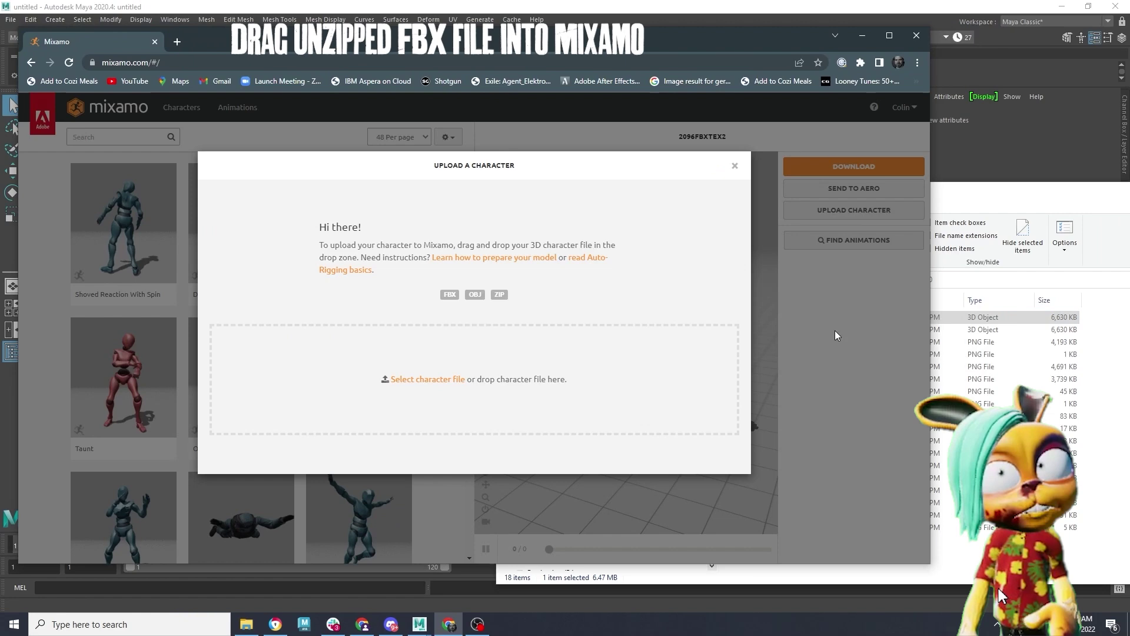
{"action": "left_click", "coordinate": [959, 317]}
{"action": "left_click_drag", "start_coordinate": [765, 190], "coordinate": [961, 161]}
{"action": "left_click_drag", "start_coordinate": [954, 287], "coordinate": [604, 381]}
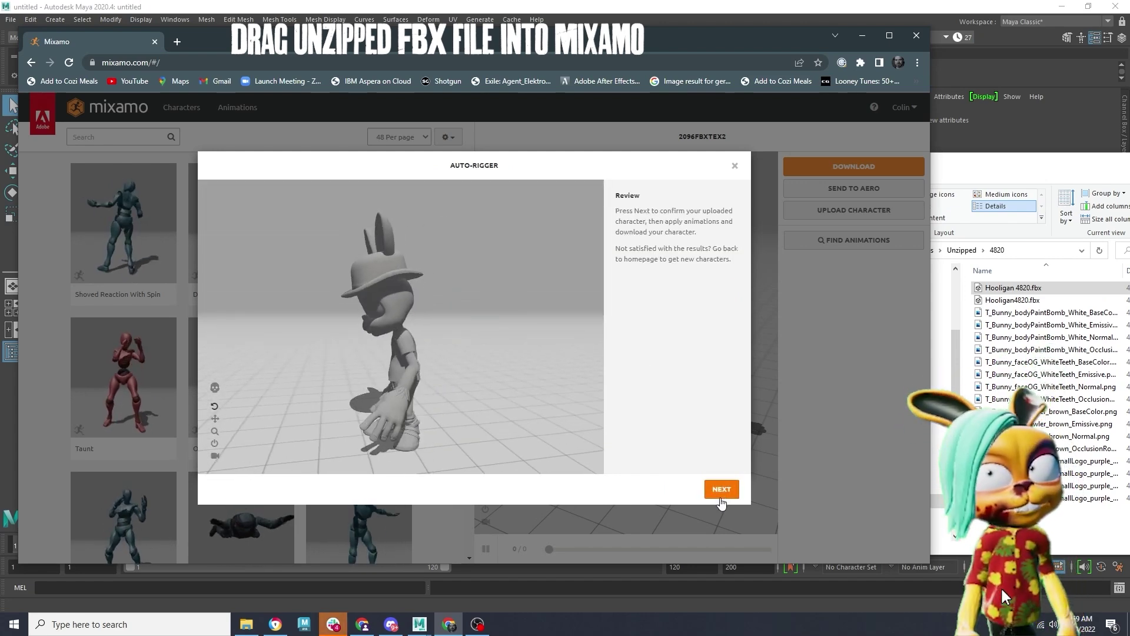
{"action": "left_click", "coordinate": [722, 490]}
{"action": "left_click", "coordinate": [722, 487]}
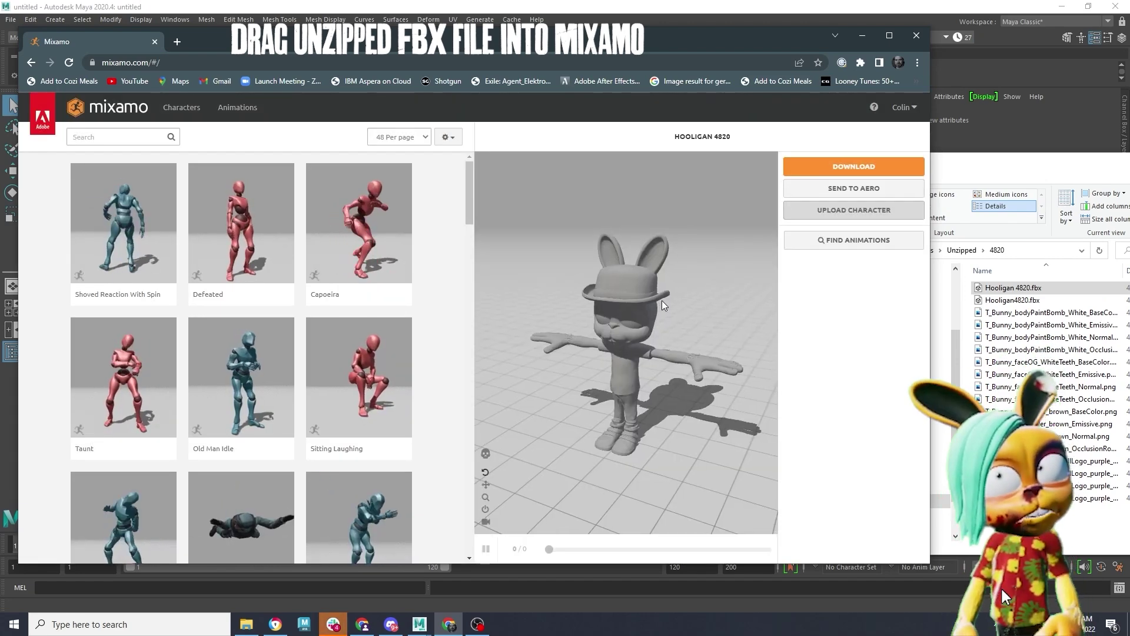
Examine the uploaded character up close, view its skeleton, return to the mesh display, and reset the camera
{"action": "scroll", "coordinate": [665, 318], "scroll_direction": "up", "scroll_amount": 10}
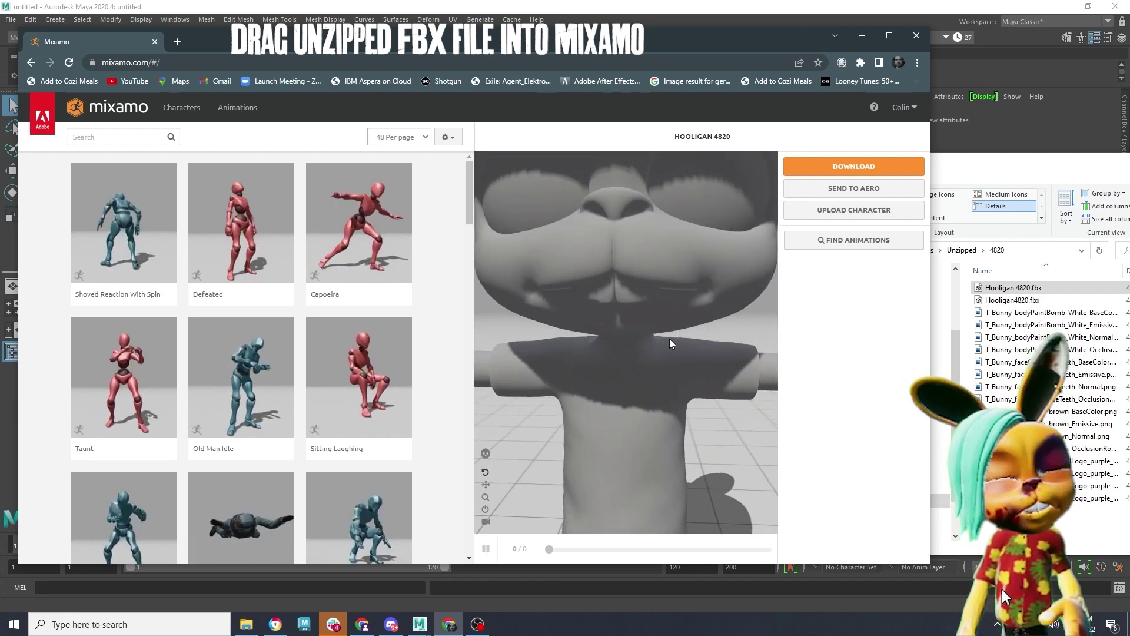
{"action": "left_click", "coordinate": [485, 454]}
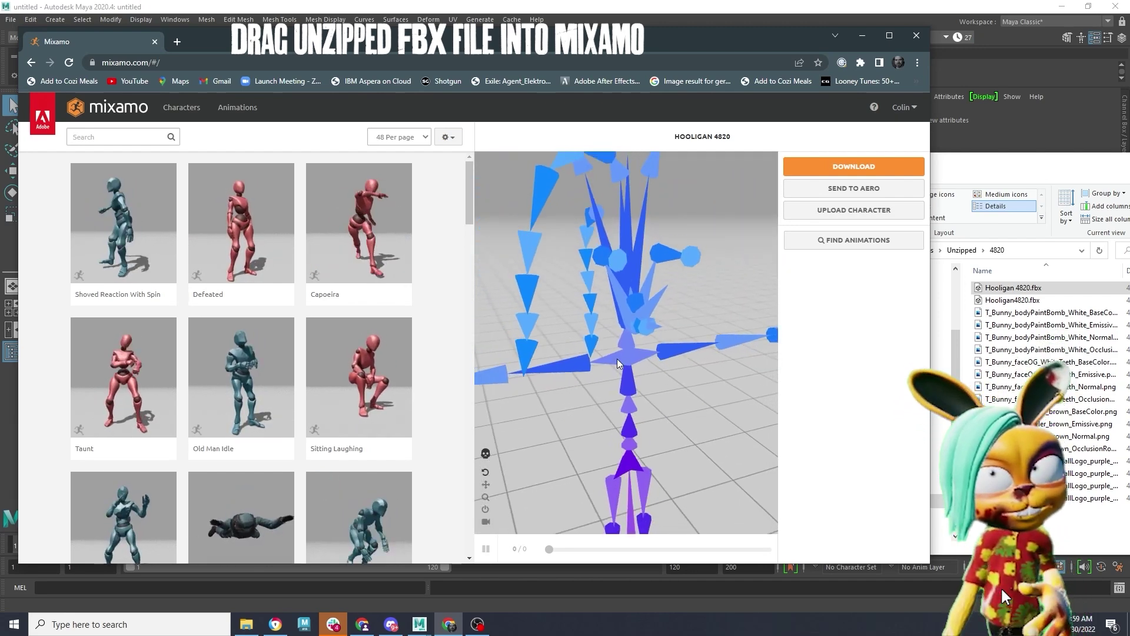
{"action": "left_click", "coordinate": [486, 453]}
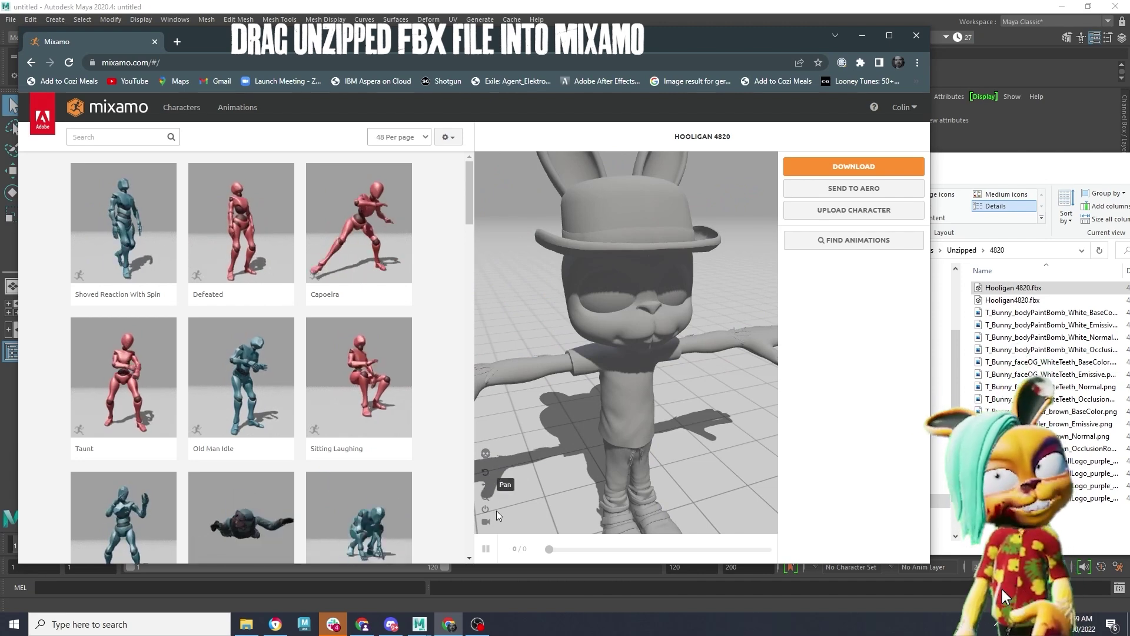
{"action": "left_click", "coordinate": [486, 521]}
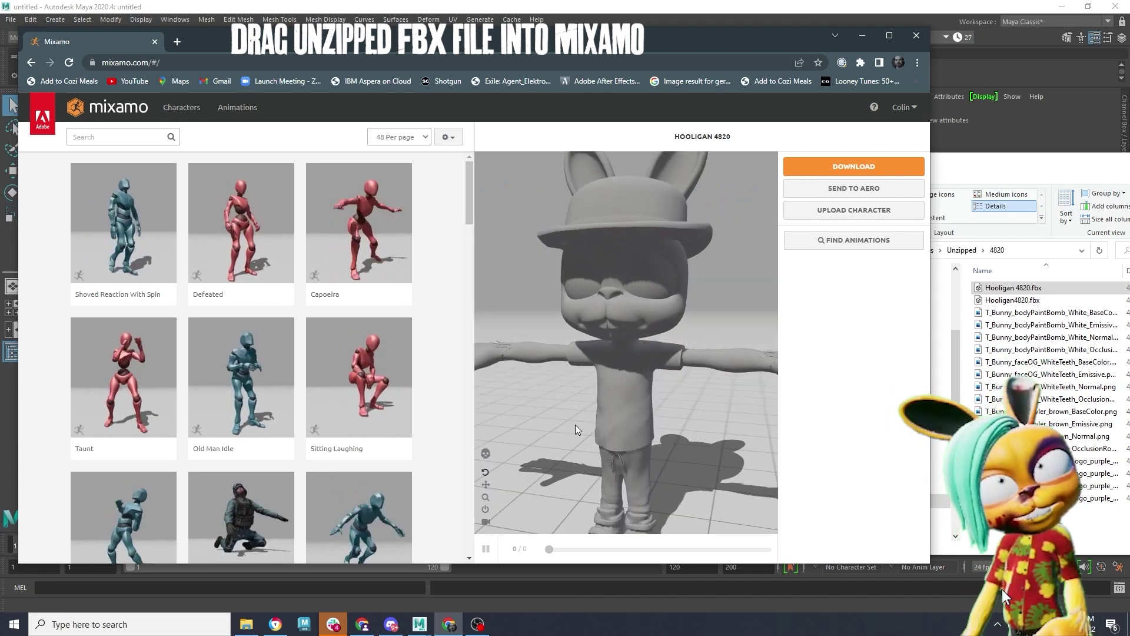
Preview the Sitting Laughing and Old Man Idle animations on the character
{"action": "left_click", "coordinate": [365, 382]}
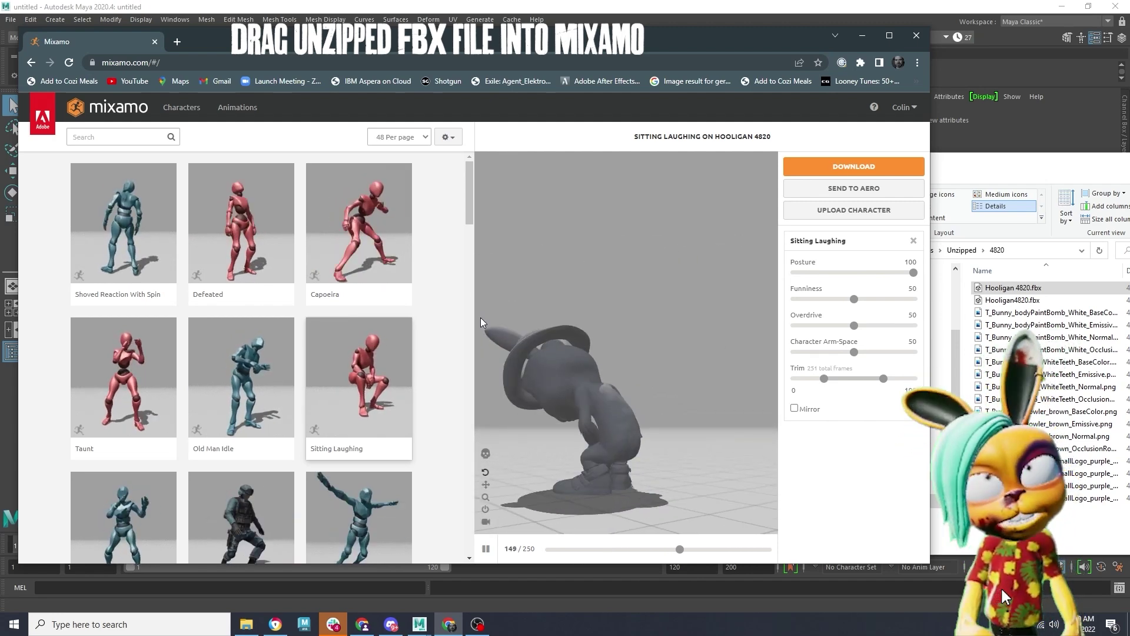
{"action": "left_click", "coordinate": [241, 377]}
{"action": "scroll", "coordinate": [246, 342], "scroll_direction": "down", "scroll_amount": 5}
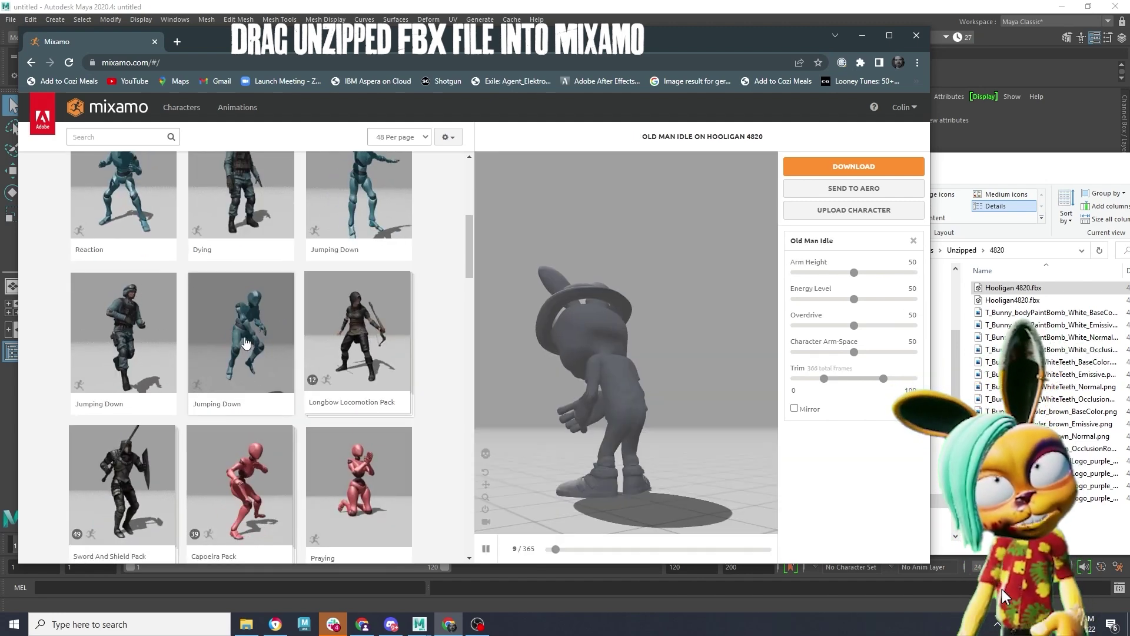
Apply a Jumping Down animation to the character, set its Character Arm-Space to 100, and start the download
{"action": "left_click", "coordinate": [246, 343]}
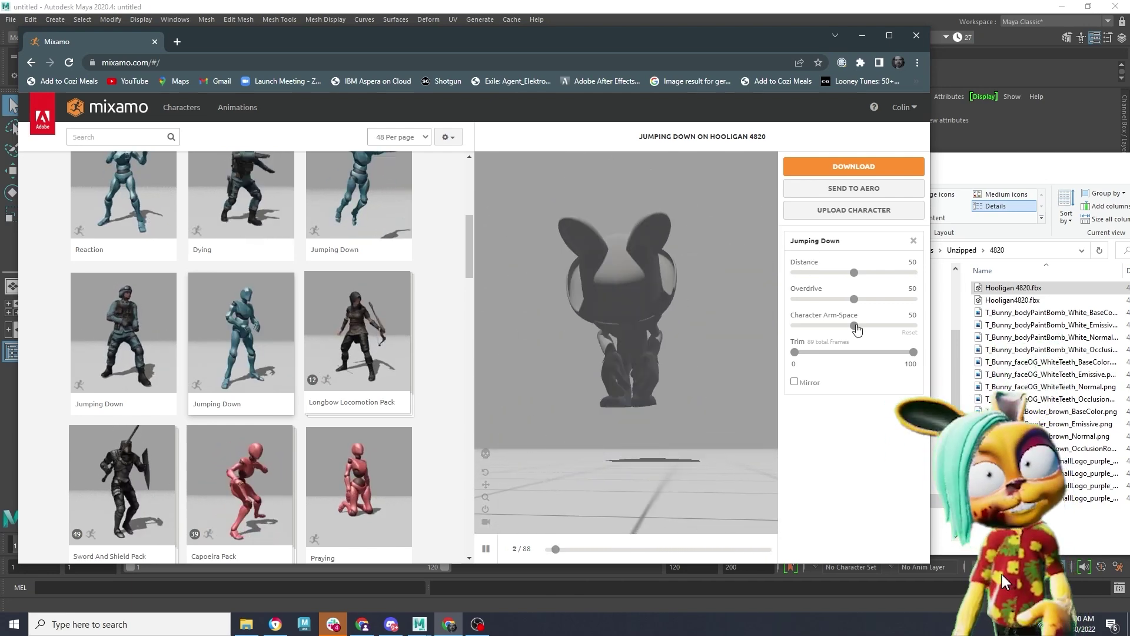
{"action": "left_click_drag", "start_coordinate": [855, 325], "coordinate": [914, 325]}
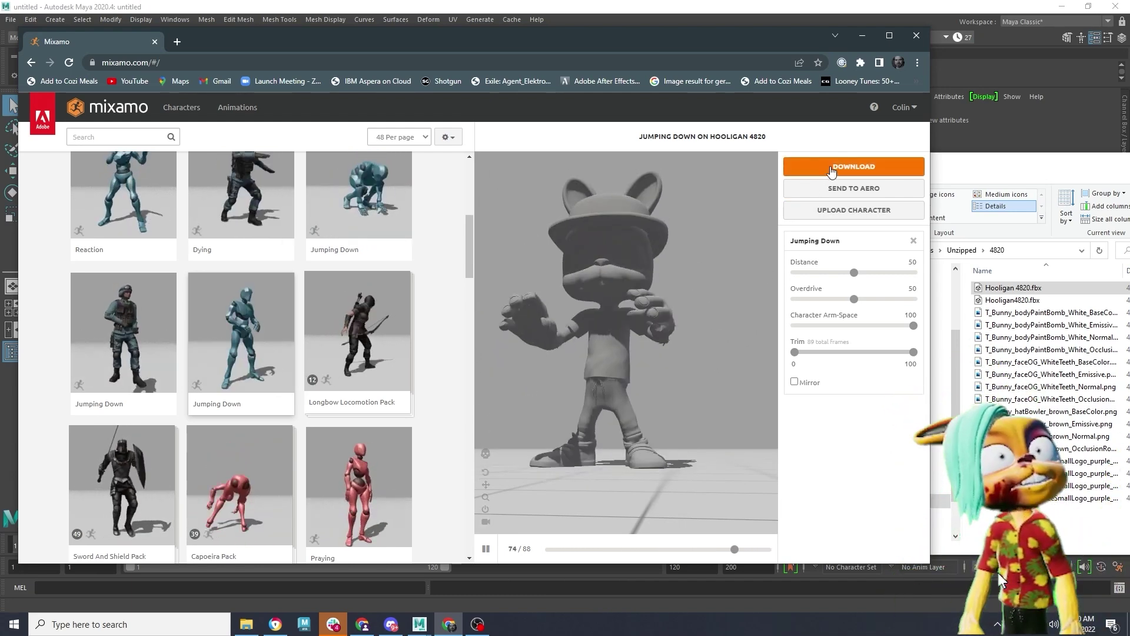
{"action": "left_click", "coordinate": [831, 168]}
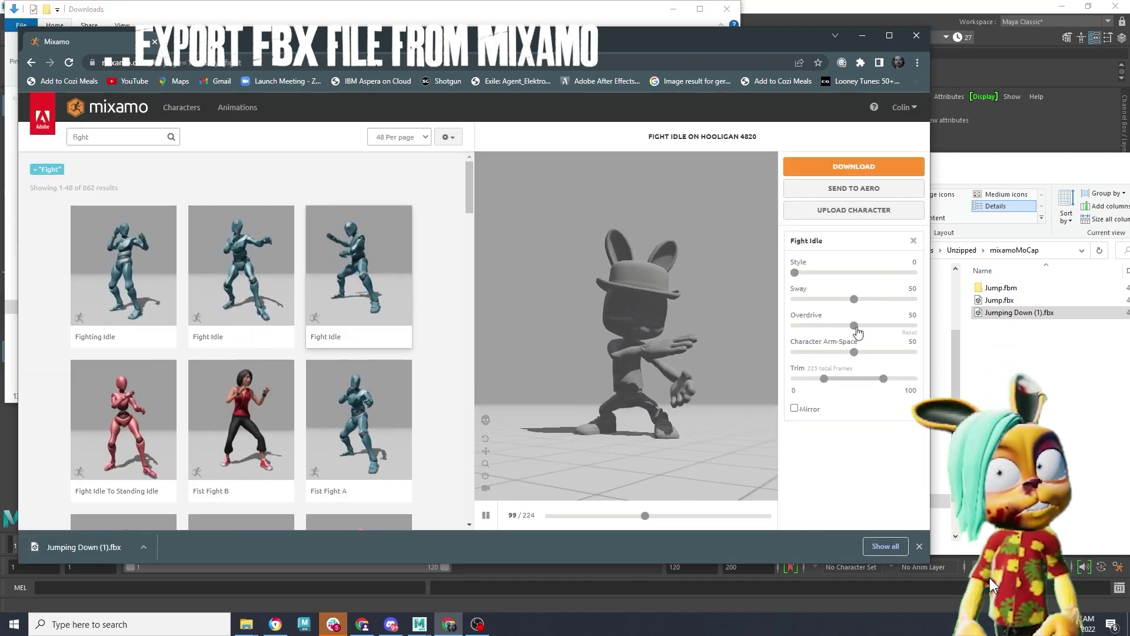
Tune the Fight Idle animation with Overdrive 86, Character Arm-Space 64, and Style 51
{"action": "left_click_drag", "start_coordinate": [857, 327], "coordinate": [897, 327]}
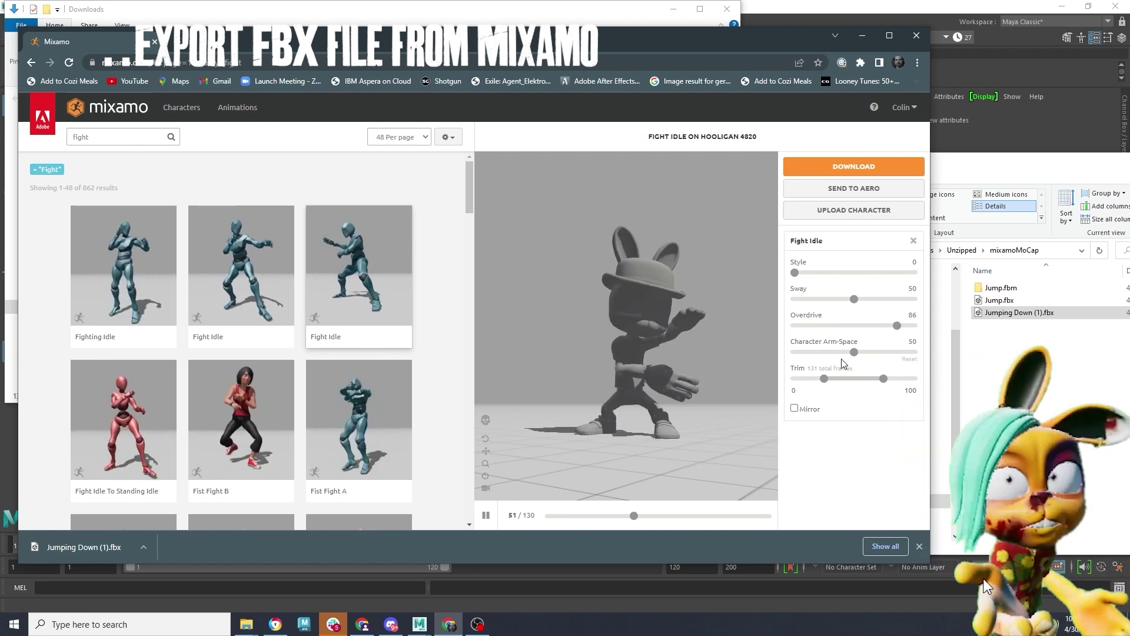
{"action": "left_click_drag", "start_coordinate": [854, 352], "coordinate": [896, 353]}
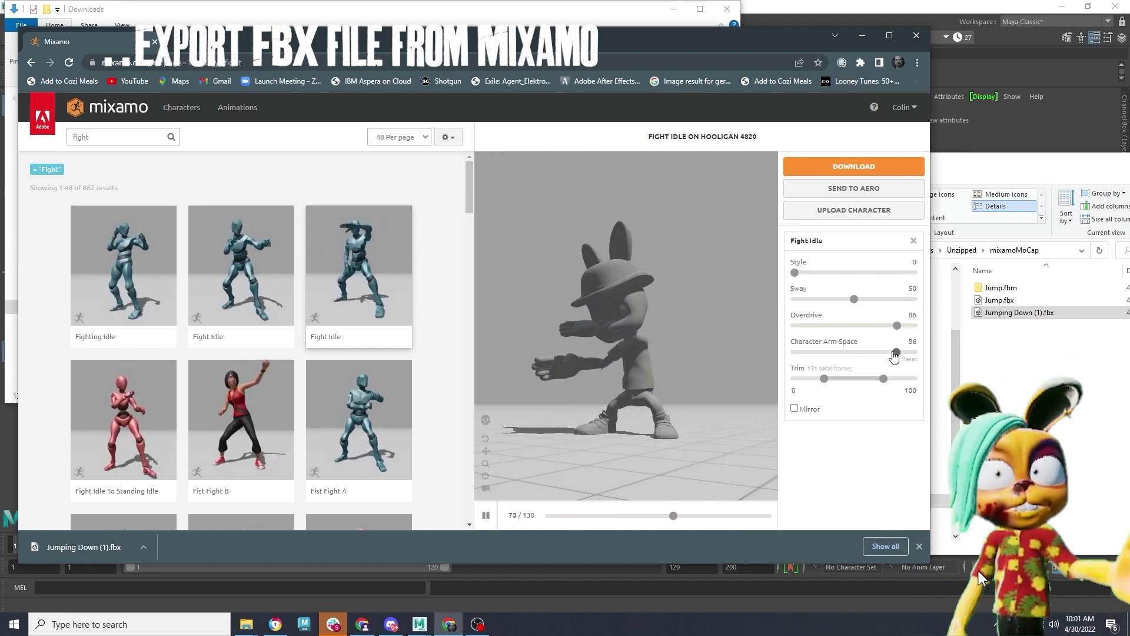
{"action": "left_click_drag", "start_coordinate": [897, 352], "coordinate": [870, 352]}
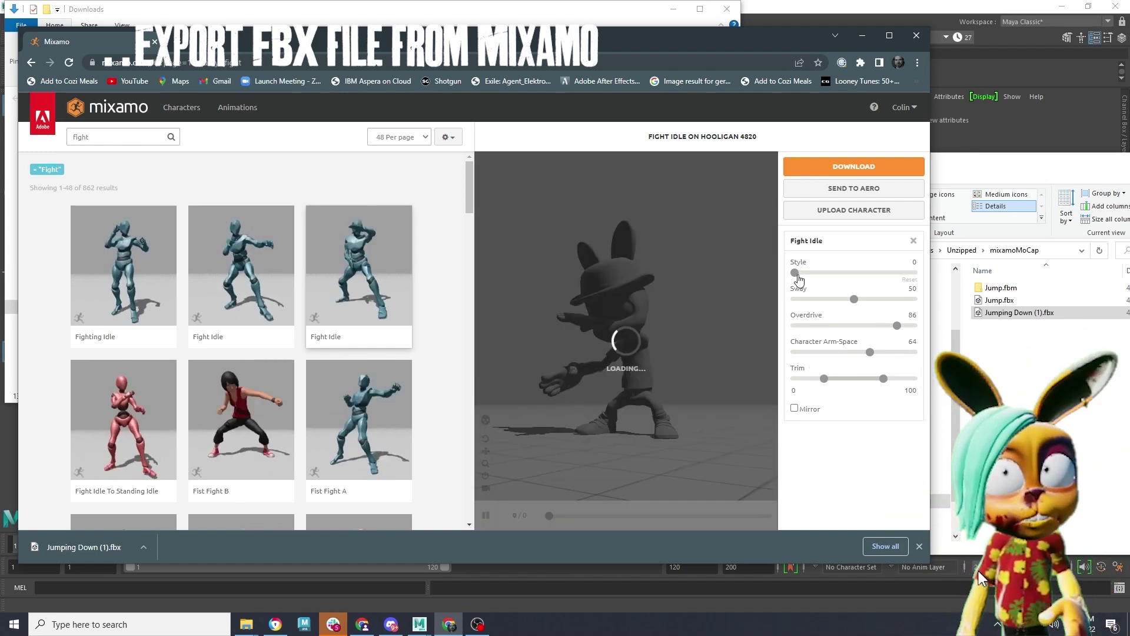
{"action": "left_click_drag", "start_coordinate": [795, 273], "coordinate": [855, 273]}
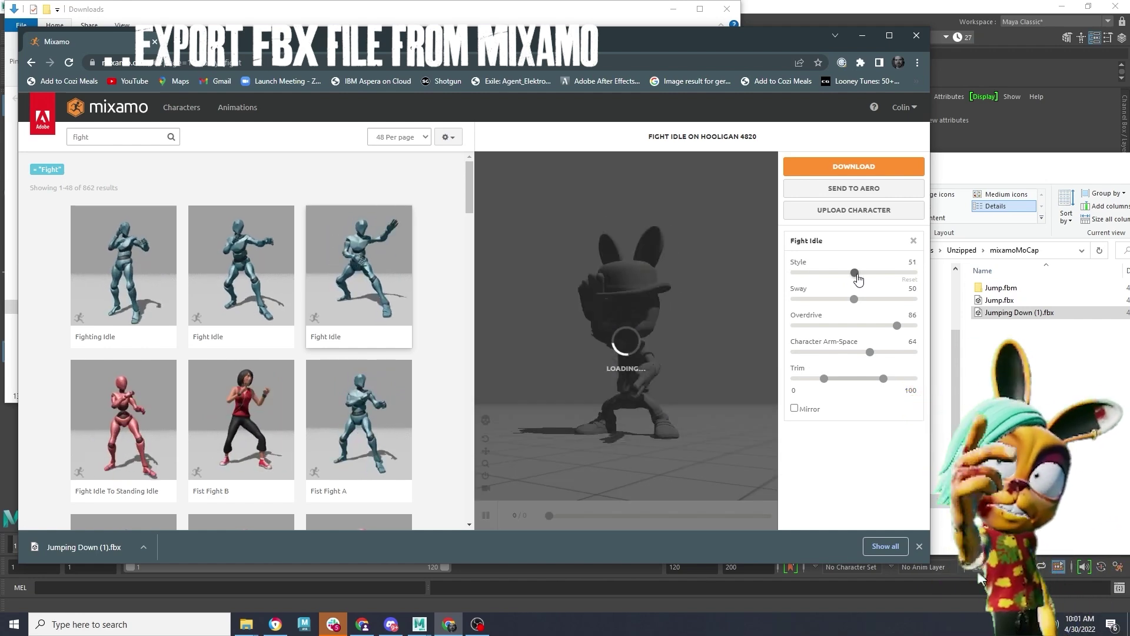
Set the Fight Idle animation's Style to 37 and download it as FBX Binary with skin at 30 frames per second
{"action": "left_click_drag", "start_coordinate": [855, 274], "coordinate": [896, 273]}
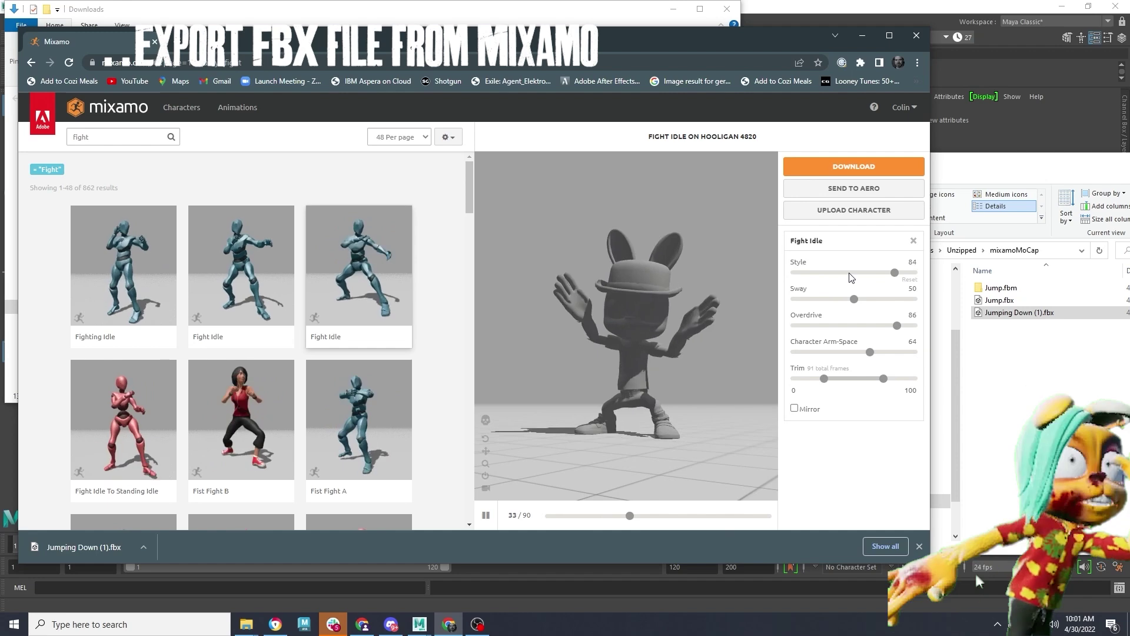
{"action": "left_click_drag", "start_coordinate": [895, 272], "coordinate": [914, 273]}
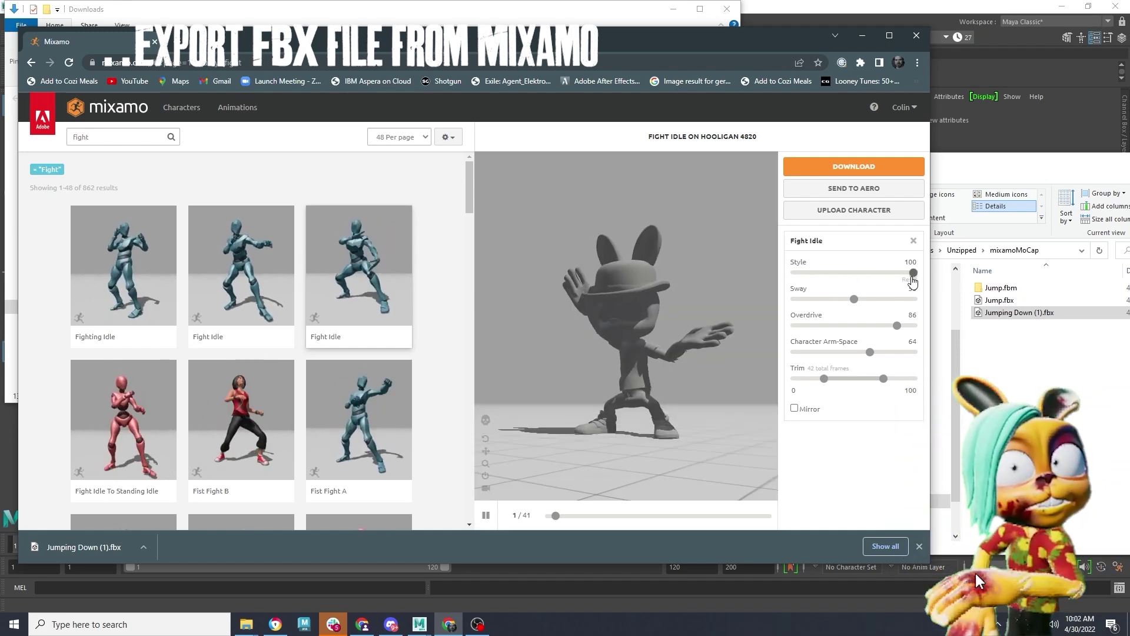
{"action": "left_click", "coordinate": [854, 166]}
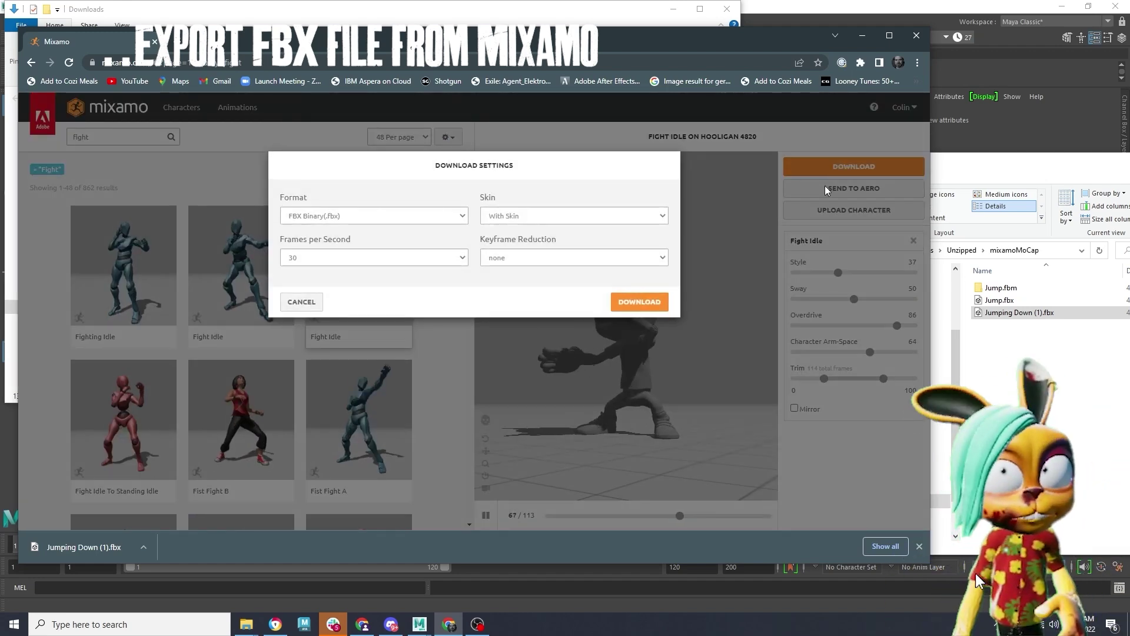
{"action": "left_click", "coordinate": [639, 301]}
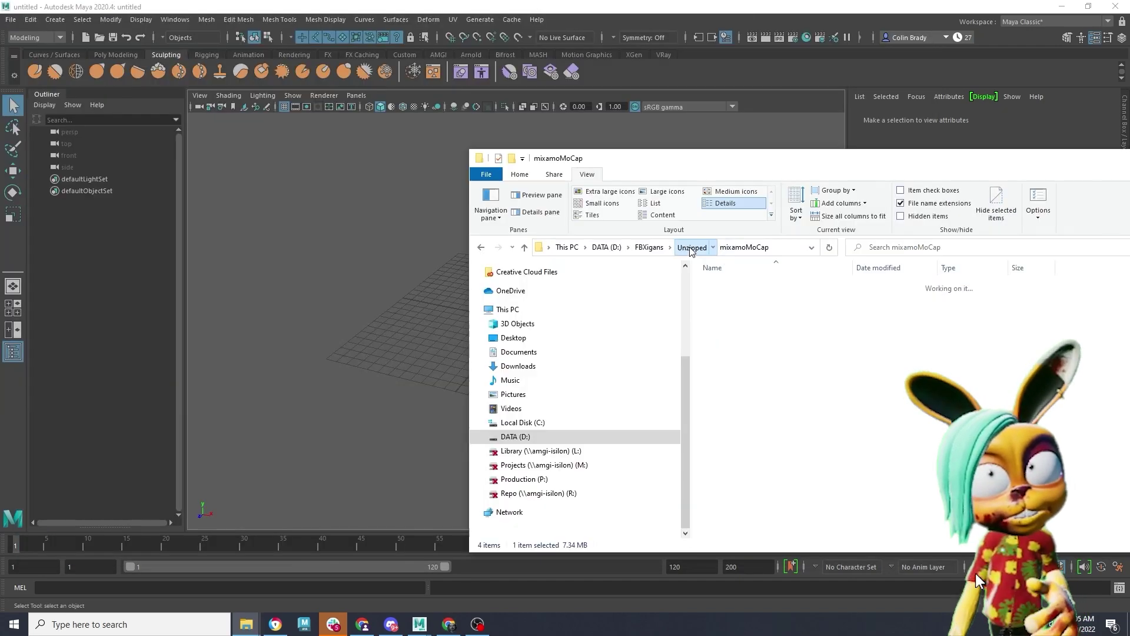
Import Hooligan4820.fbx from the Unzipped\4820 folder into the empty Maya scene
{"action": "left_click", "coordinate": [692, 247]}
{"action": "double_click", "coordinate": [746, 313]}
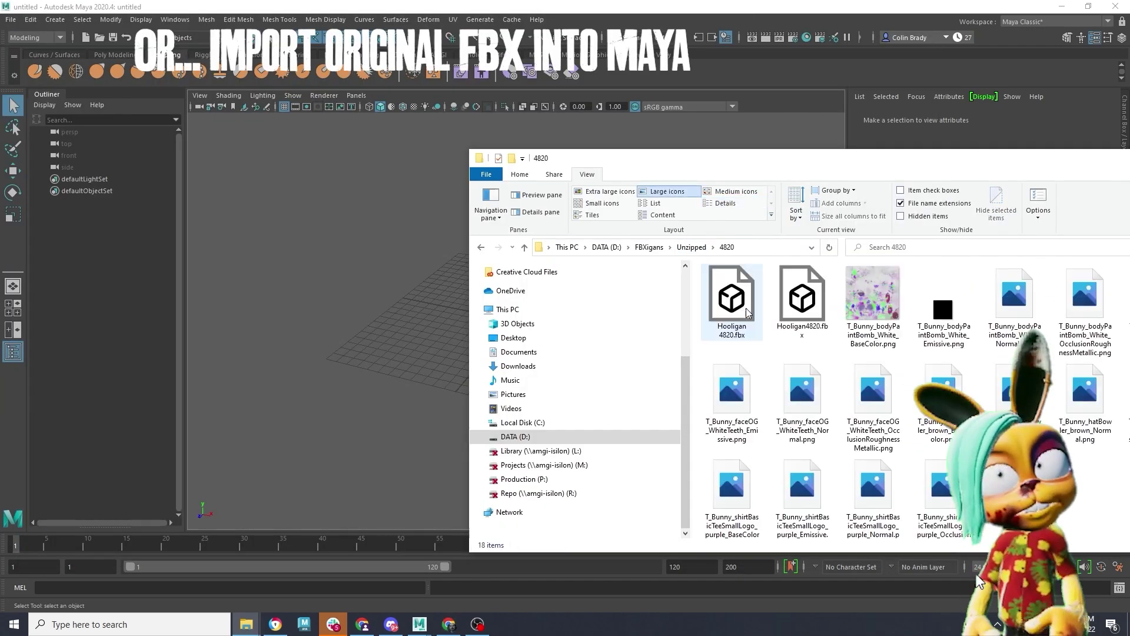
{"action": "left_click_drag", "start_coordinate": [694, 163], "coordinate": [854, 145]}
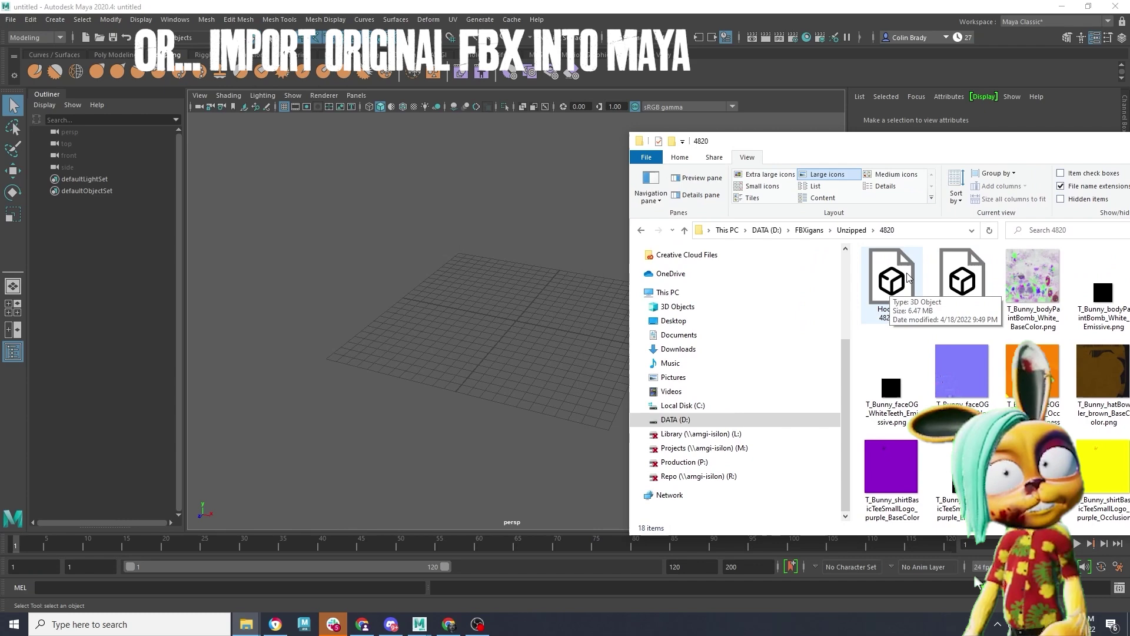
{"action": "left_click_drag", "start_coordinate": [966, 288], "coordinate": [518, 315]}
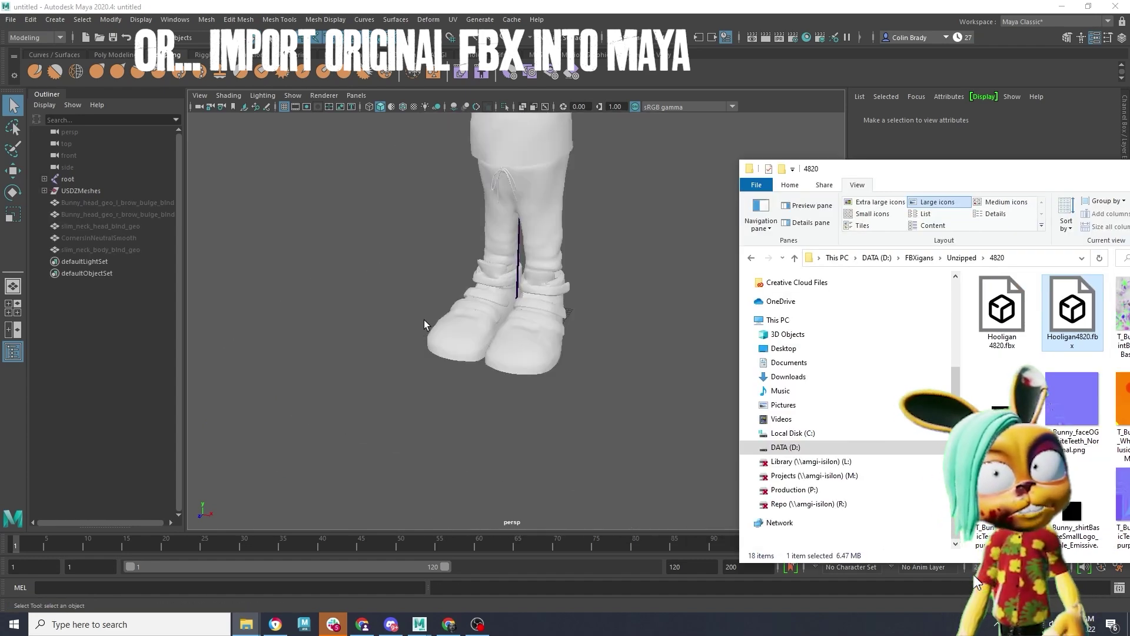
Enable hardware texturing in the perspective view for the imported character
{"action": "middle_click_drag", "start_coordinate": [492, 247], "coordinate": [467, 400], "text": "alt"}
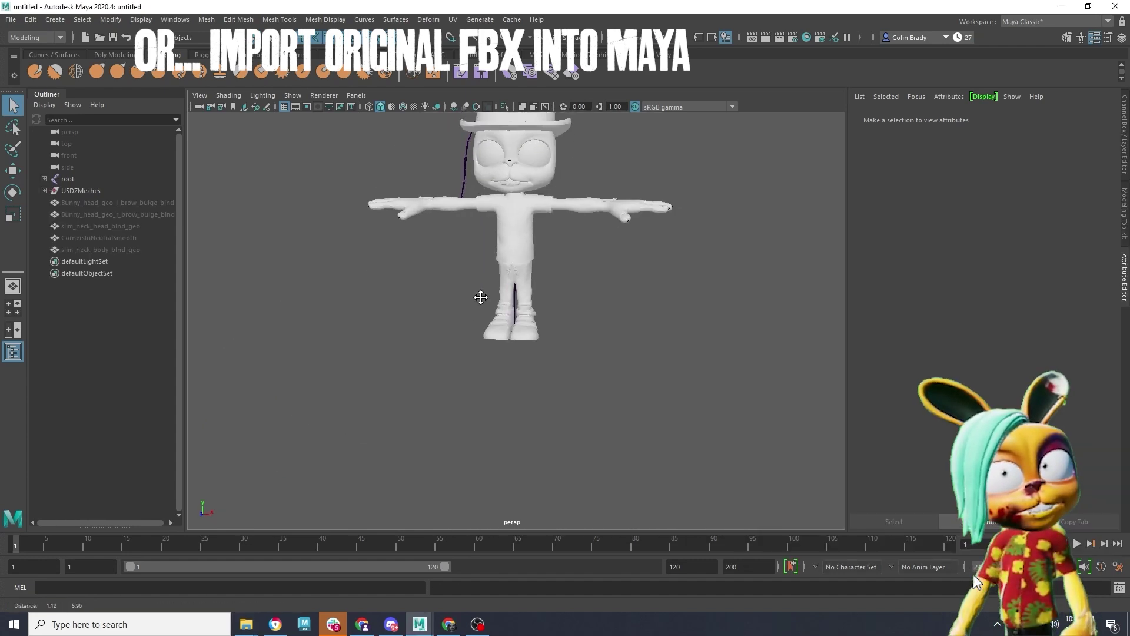
{"action": "scroll", "coordinate": [467, 400], "scroll_direction": "up", "scroll_amount": 2}
{"action": "left_click", "coordinate": [229, 95]}
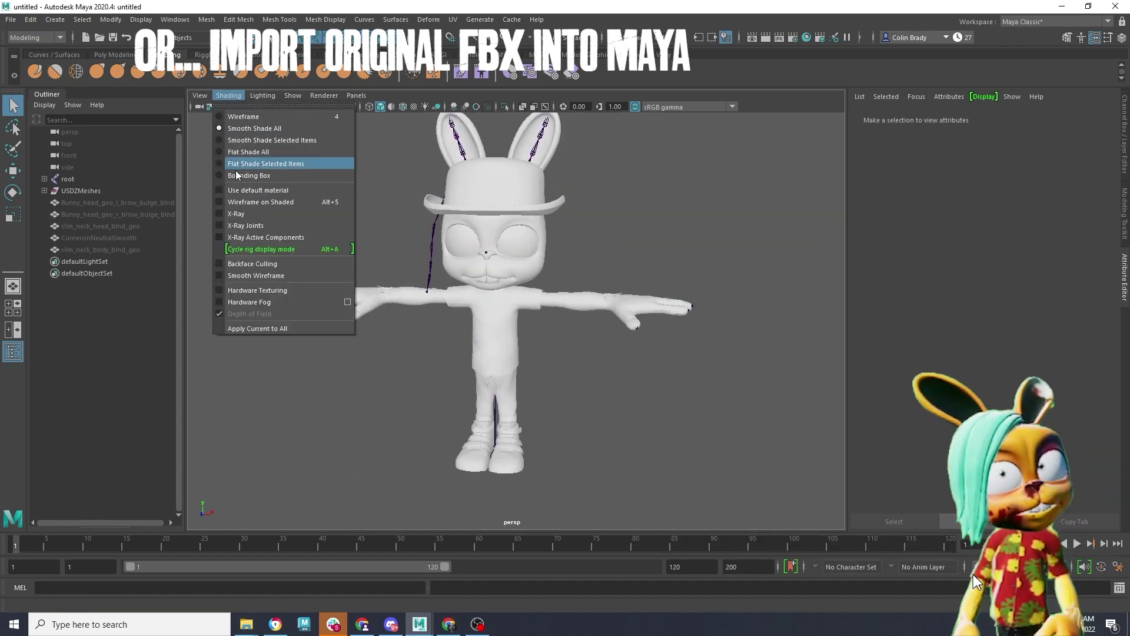
{"action": "left_click", "coordinate": [267, 290]}
{"action": "scroll", "coordinate": [453, 290], "scroll_direction": "up", "scroll_amount": 5}
Switch the perspective view to wireframe display to look inside the character's mesh
{"action": "left_click", "coordinate": [229, 96]}
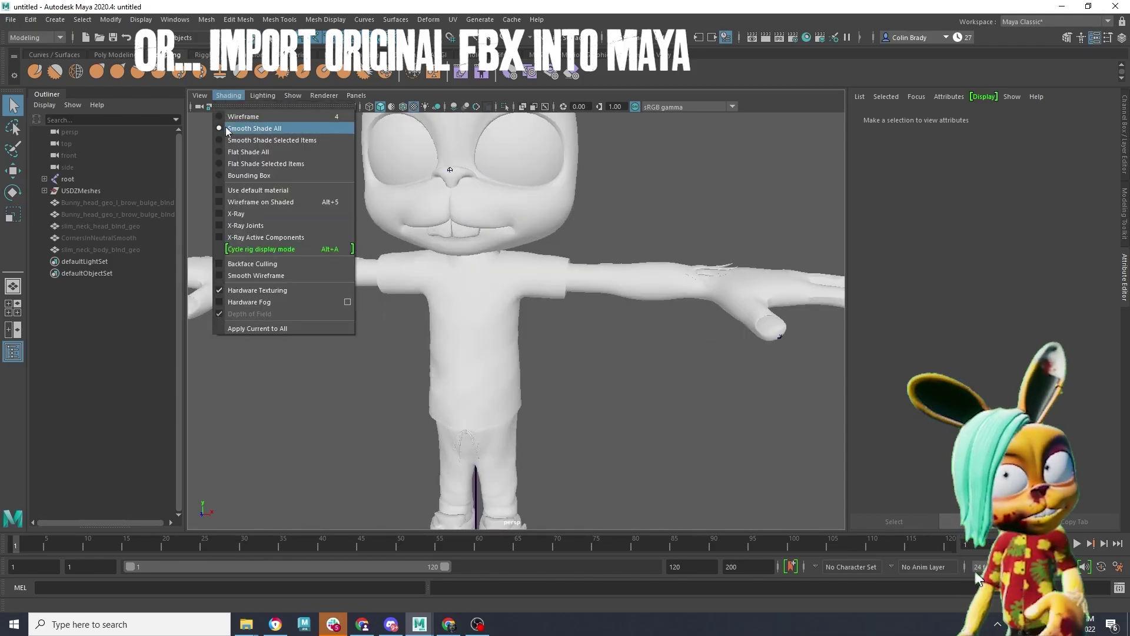
{"action": "left_click", "coordinate": [248, 123]}
{"action": "middle_click_drag", "start_coordinate": [450, 281], "coordinate": [542, 348], "text": "alt"}
{"action": "scroll", "coordinate": [543, 348], "scroll_direction": "up", "scroll_amount": 5}
{"action": "scroll", "coordinate": [543, 348], "scroll_direction": "down", "scroll_amount": 5}
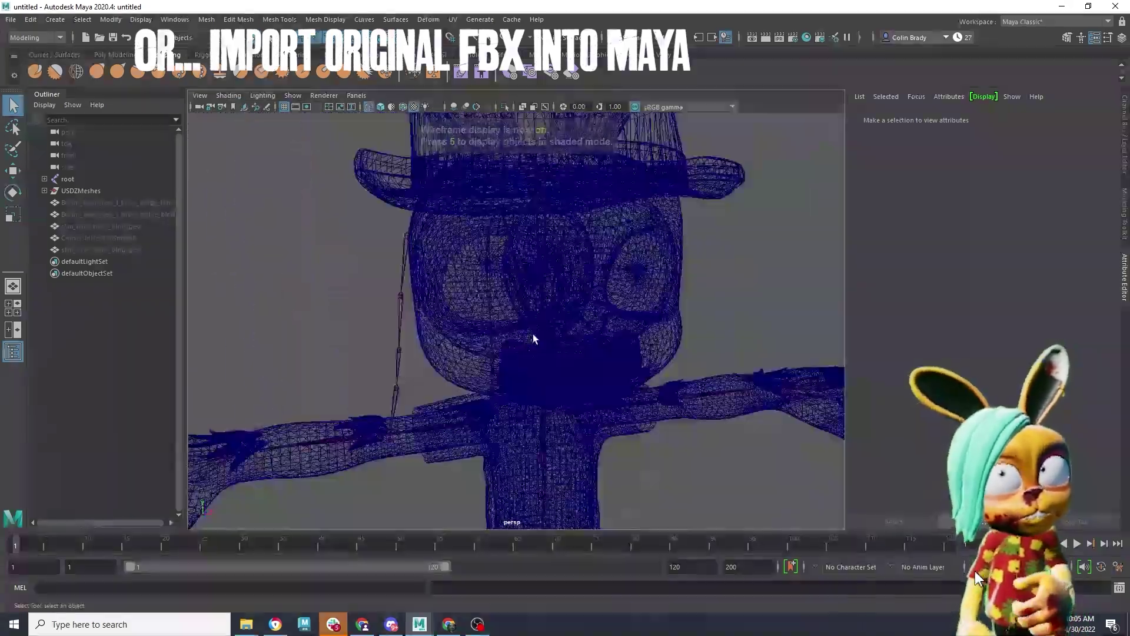
Examine the character's root skeleton and its hair joint chain from the front and the side
{"action": "left_click_drag", "start_coordinate": [532, 338], "coordinate": [531, 320], "text": "alt"}
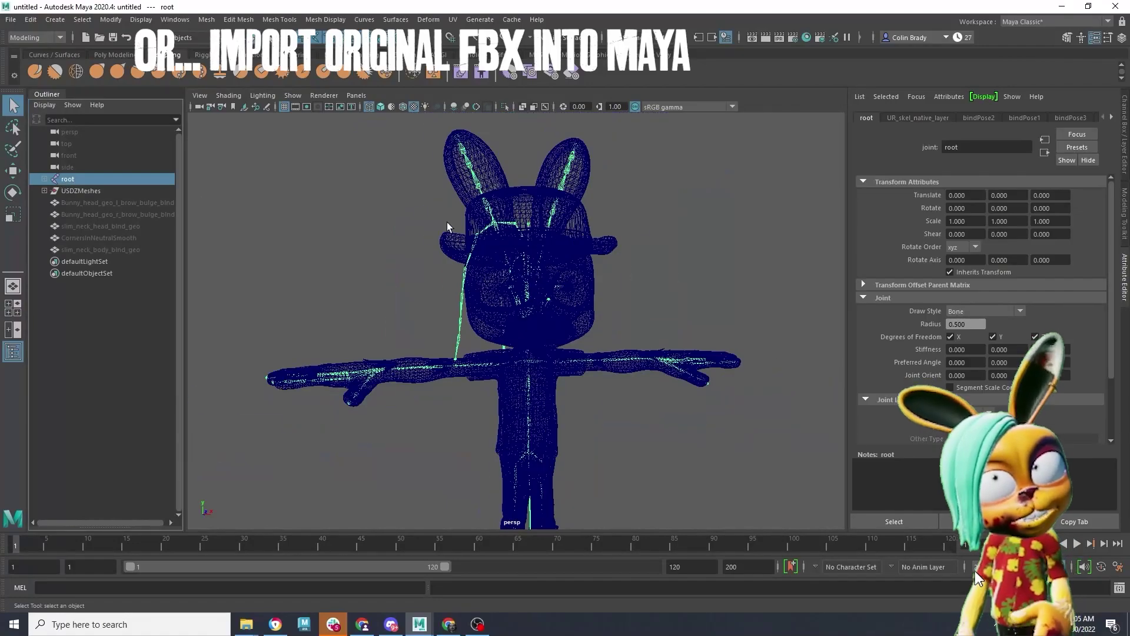
{"action": "left_click_drag", "start_coordinate": [450, 232], "coordinate": [504, 241], "text": "alt"}
{"action": "left_click", "coordinate": [504, 241]}
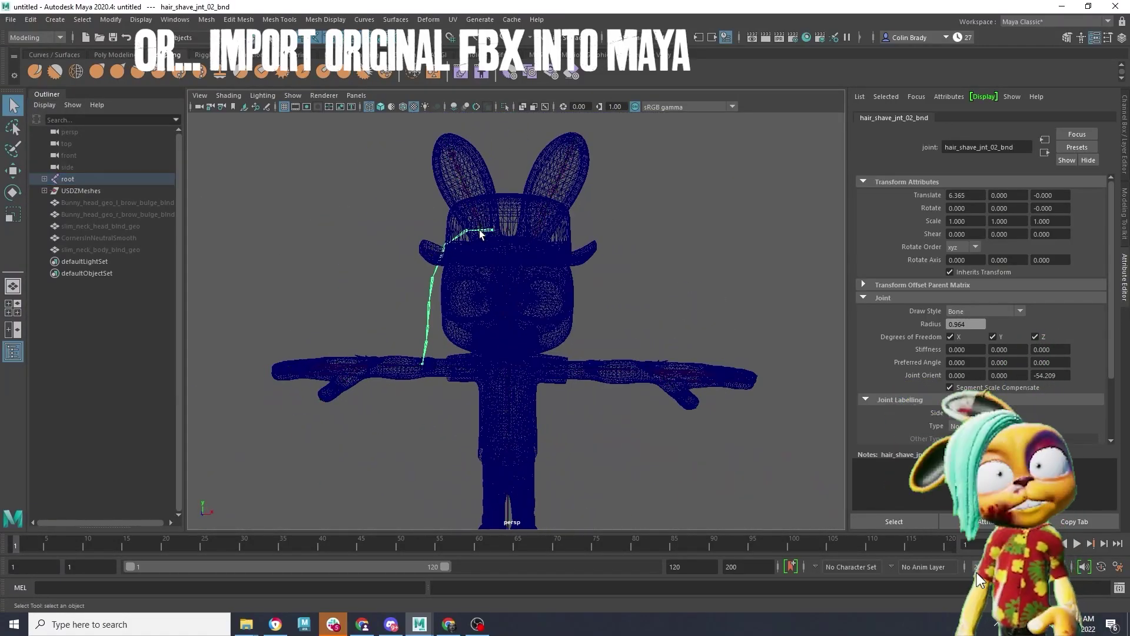
{"action": "left_click_drag", "start_coordinate": [469, 285], "coordinate": [479, 278], "text": "alt"}
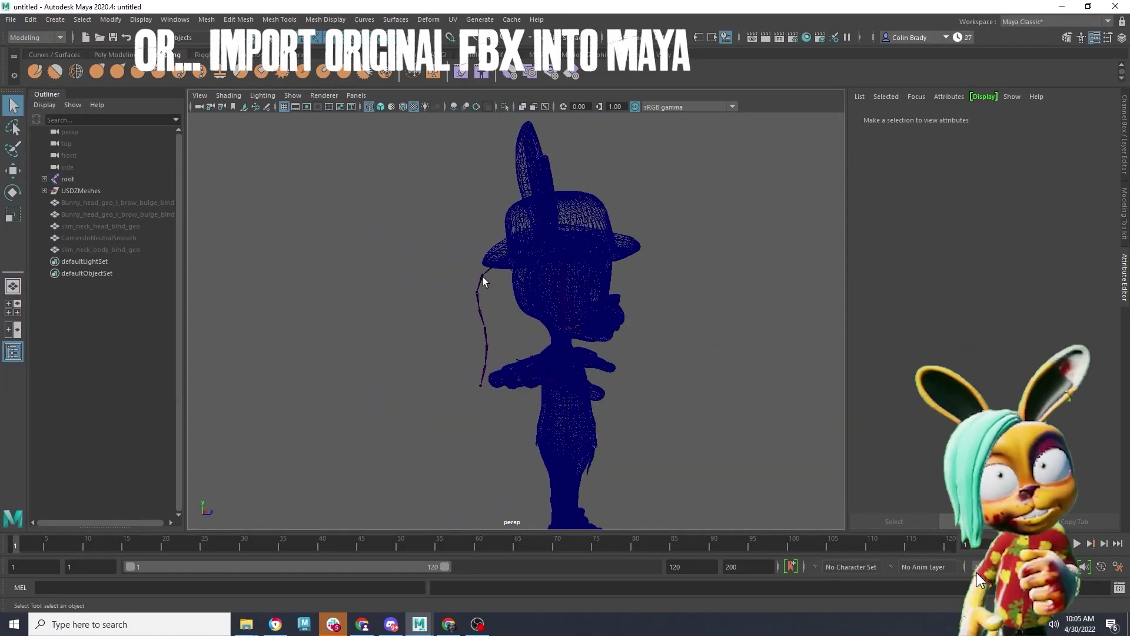
{"action": "left_click", "coordinate": [483, 278]}
{"action": "left_click", "coordinate": [490, 271]}
{"action": "scroll", "coordinate": [523, 298], "scroll_direction": "up", "scroll_amount": 5}
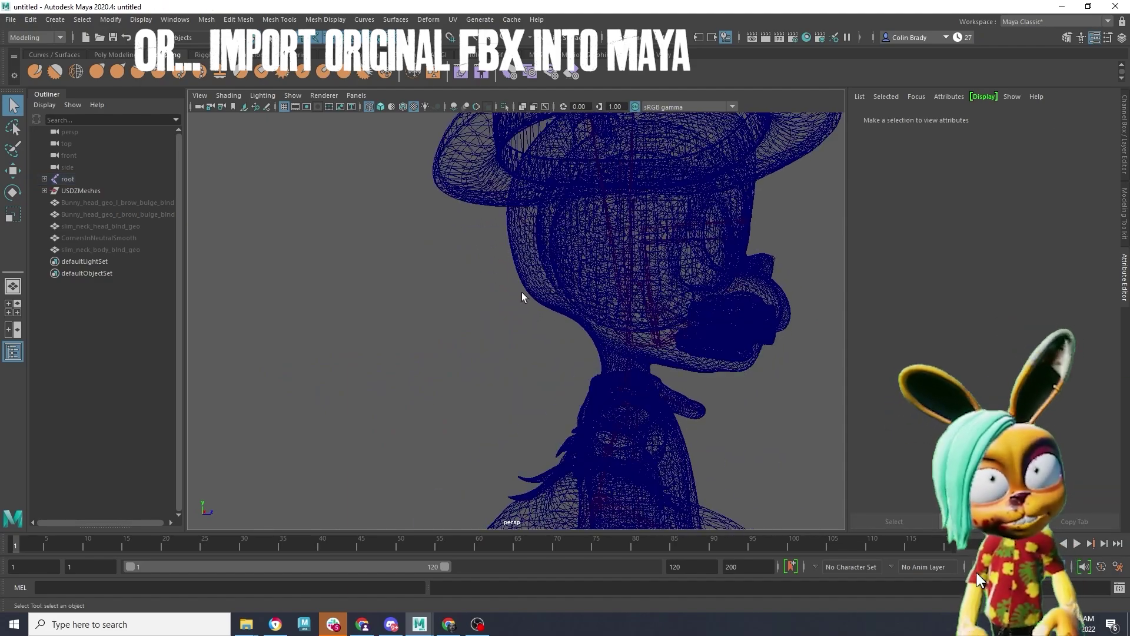
Inspect the character's wireframe head in the front view, select the head mesh, and return to the perspective view
{"action": "key", "text": "space"}
{"action": "left_click", "coordinate": [644, 247]}
{"action": "key", "text": "space"}
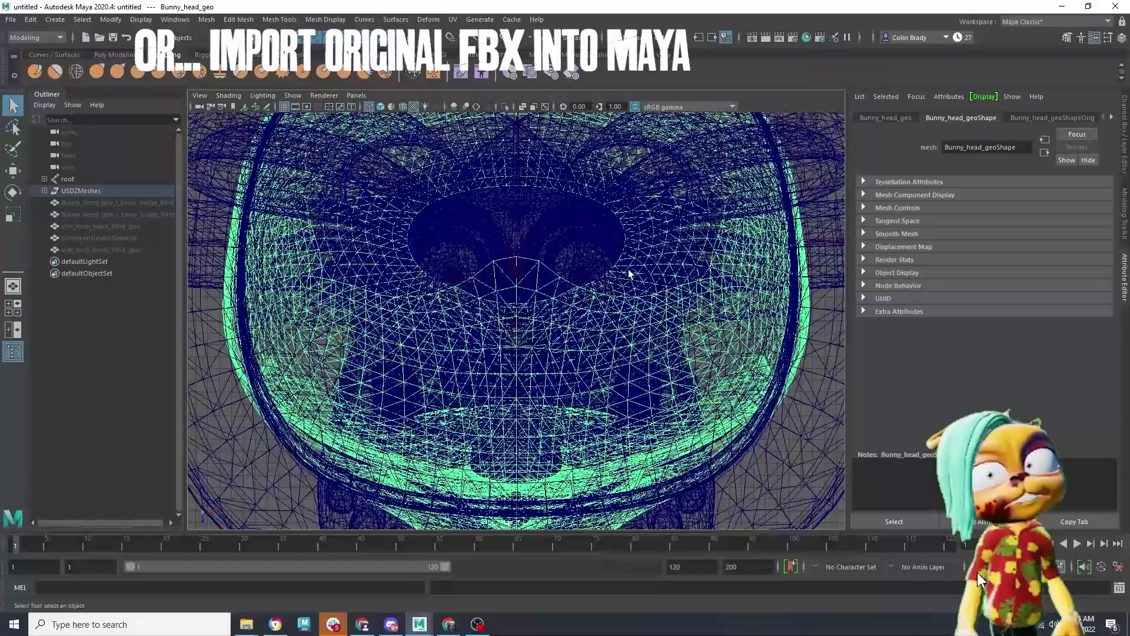
{"action": "key", "text": "a"}
{"action": "key", "text": "space"}
{"action": "left_click", "coordinate": [688, 251]}
{"action": "mouse_move", "coordinate": [776, 265]}
{"action": "left_click", "coordinate": [813, 265]}
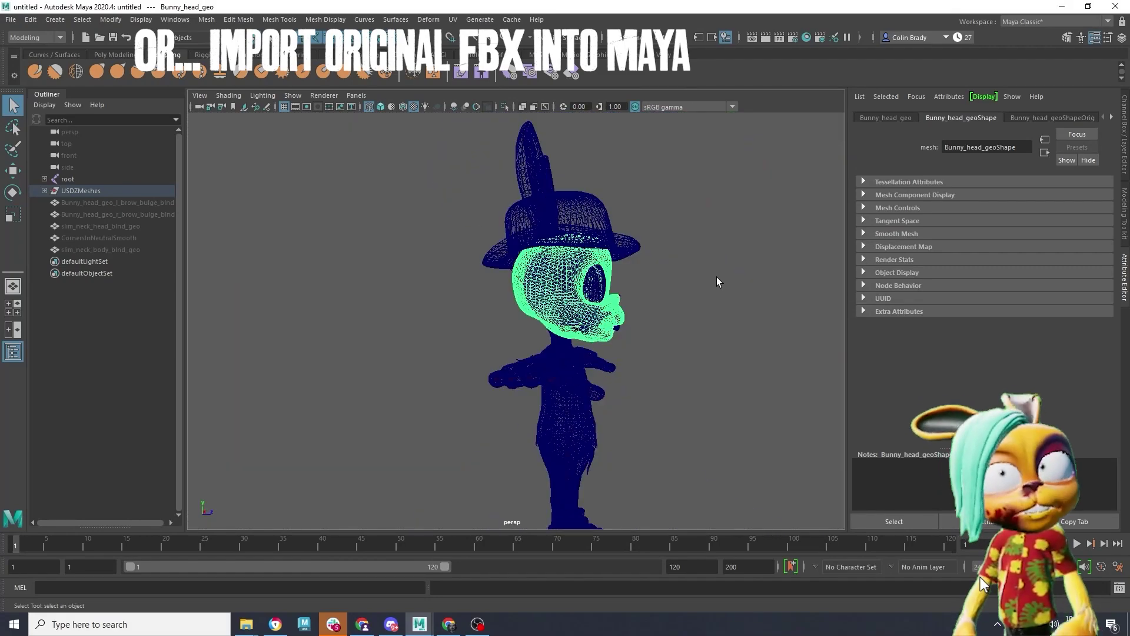
Set the viewport shading back to Smooth Shade All and frame the whole character
{"action": "left_click_drag", "start_coordinate": [716, 283], "coordinate": [654, 276], "text": "alt"}
{"action": "left_click", "coordinate": [230, 95]}
{"action": "left_click", "coordinate": [239, 126]}
{"action": "key", "text": "a"}
{"action": "left_click_drag", "start_coordinate": [489, 200], "coordinate": [431, 196], "text": "alt"}
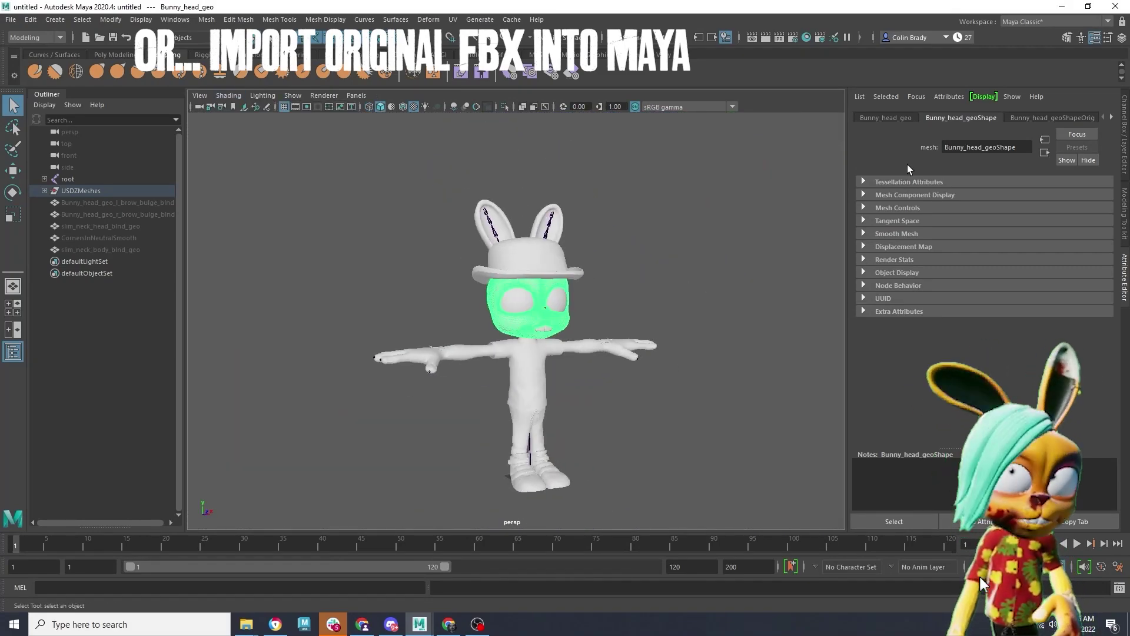
Examine the selected head mesh up close and look through its modeling options and channel values
{"action": "middle_click_drag", "start_coordinate": [696, 246], "coordinate": [596, 215], "text": "alt"}
{"action": "left_click", "coordinate": [596, 215]}
{"action": "scroll", "coordinate": [524, 242], "scroll_direction": "up", "scroll_amount": 5}
{"action": "middle_click_drag", "start_coordinate": [525, 242], "coordinate": [777, 377], "text": "alt"}
{"action": "left_click", "coordinate": [600, 247]}
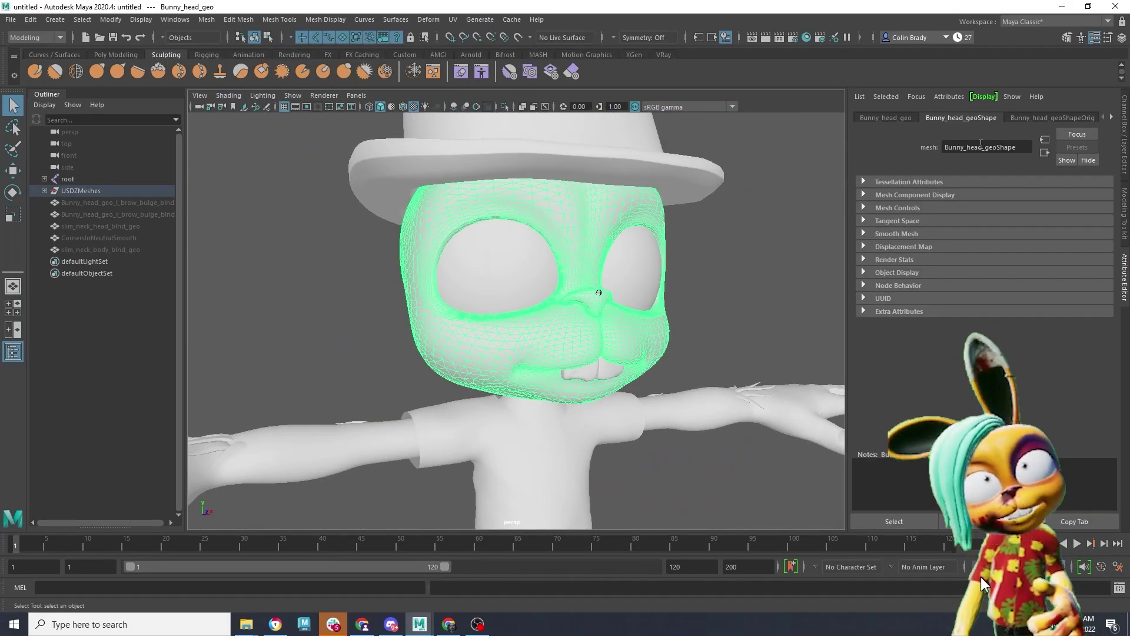
{"action": "left_click", "coordinate": [1124, 110]}
{"action": "left_click", "coordinate": [1124, 204]}
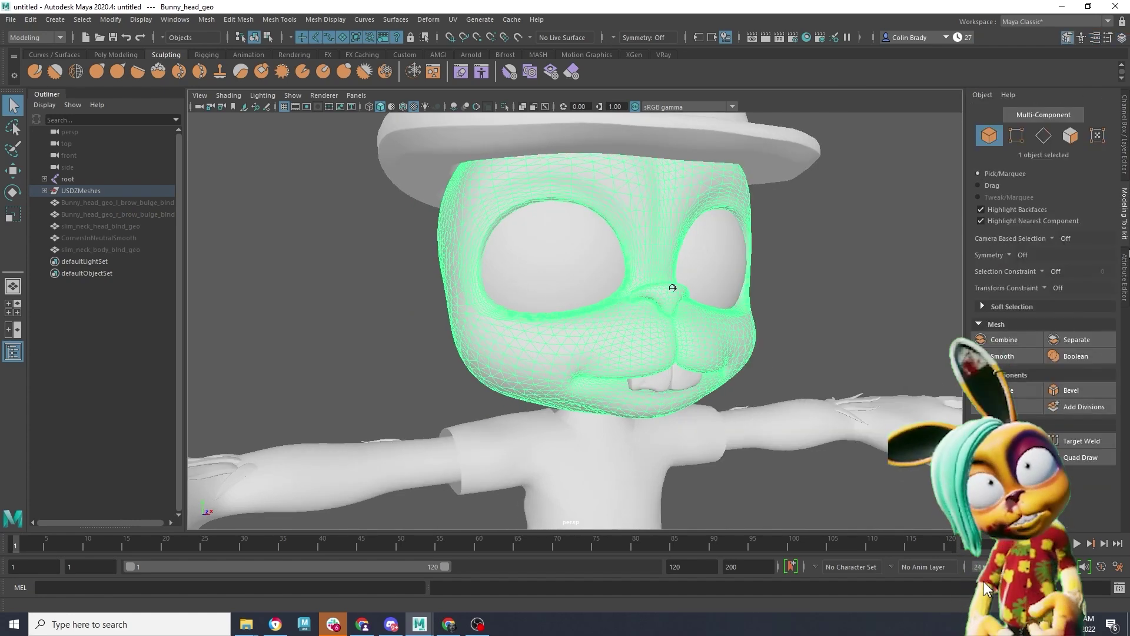
{"action": "left_click", "coordinate": [1125, 272]}
{"action": "left_click", "coordinate": [1123, 110]}
{"action": "left_click", "coordinate": [1124, 206]}
{"action": "left_click", "coordinate": [1124, 135]}
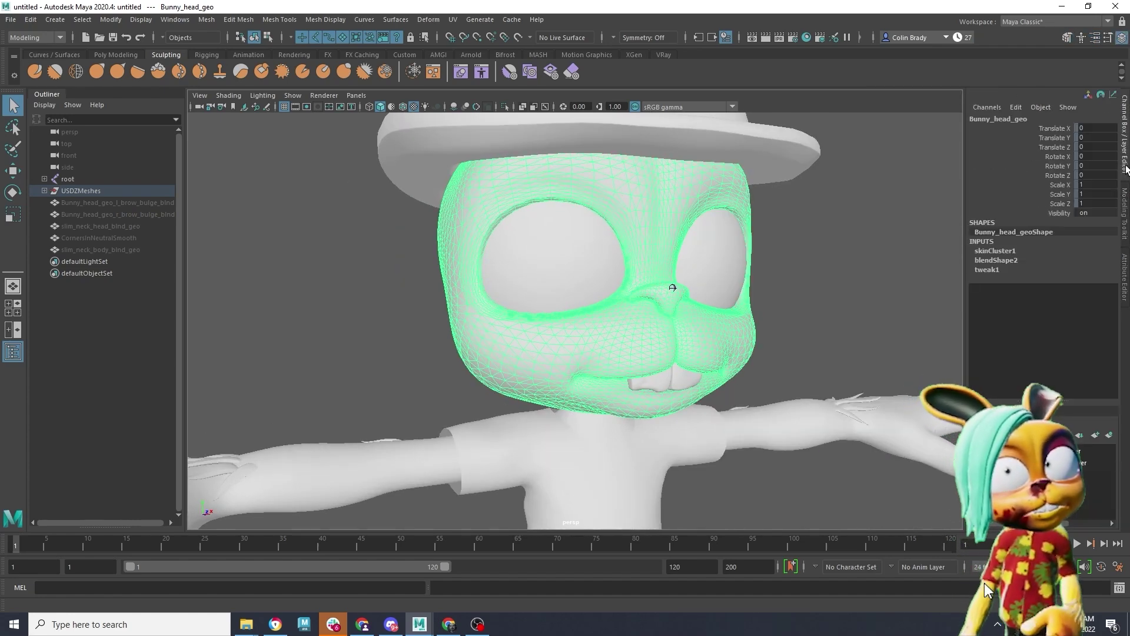
{"action": "scroll", "coordinate": [848, 220], "scroll_direction": "down", "scroll_amount": 5}
{"action": "scroll", "coordinate": [848, 219], "scroll_direction": "up", "scroll_amount": 3}
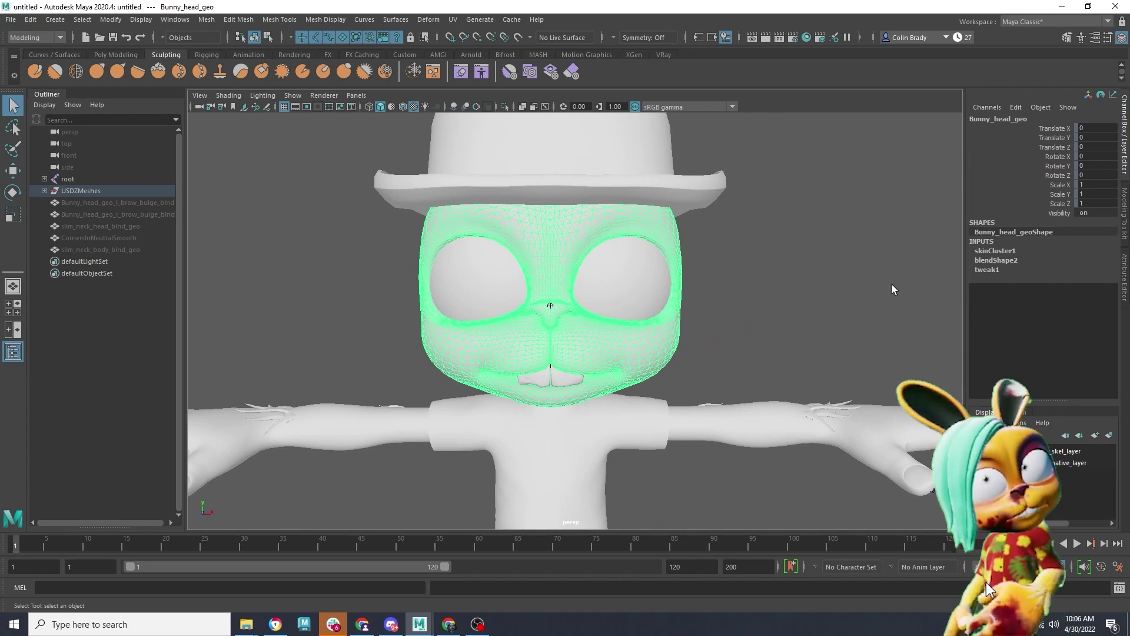
Open the head mesh's M_Bunny_body material attributes and connect a file texture to its Color
{"action": "left_click", "coordinate": [1125, 276]}
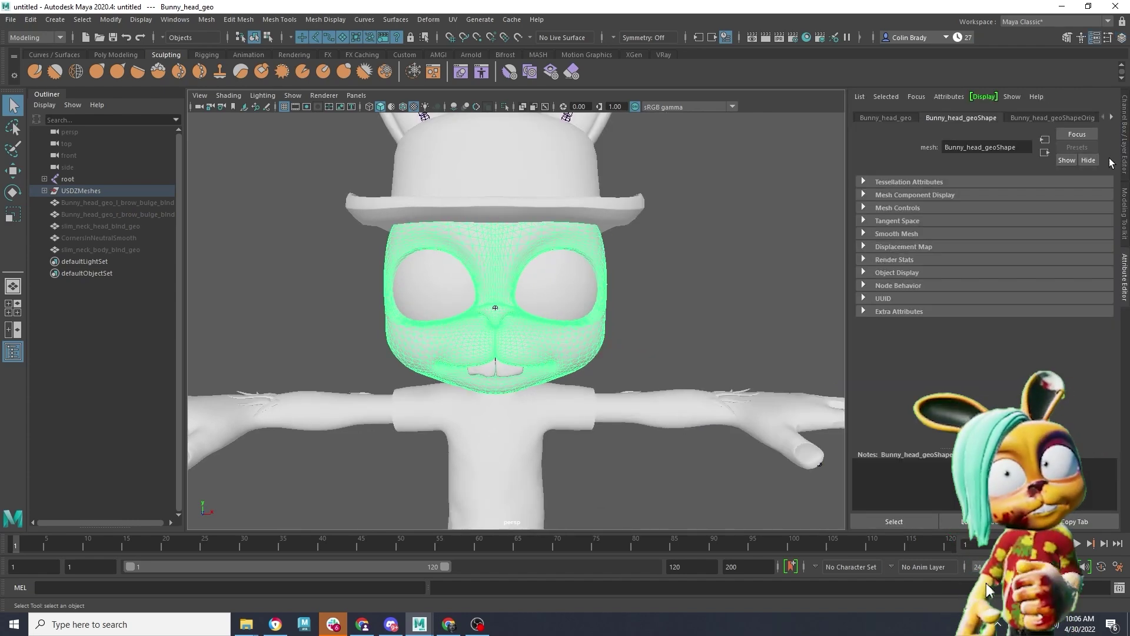
{"action": "left_click", "coordinate": [1108, 118]}
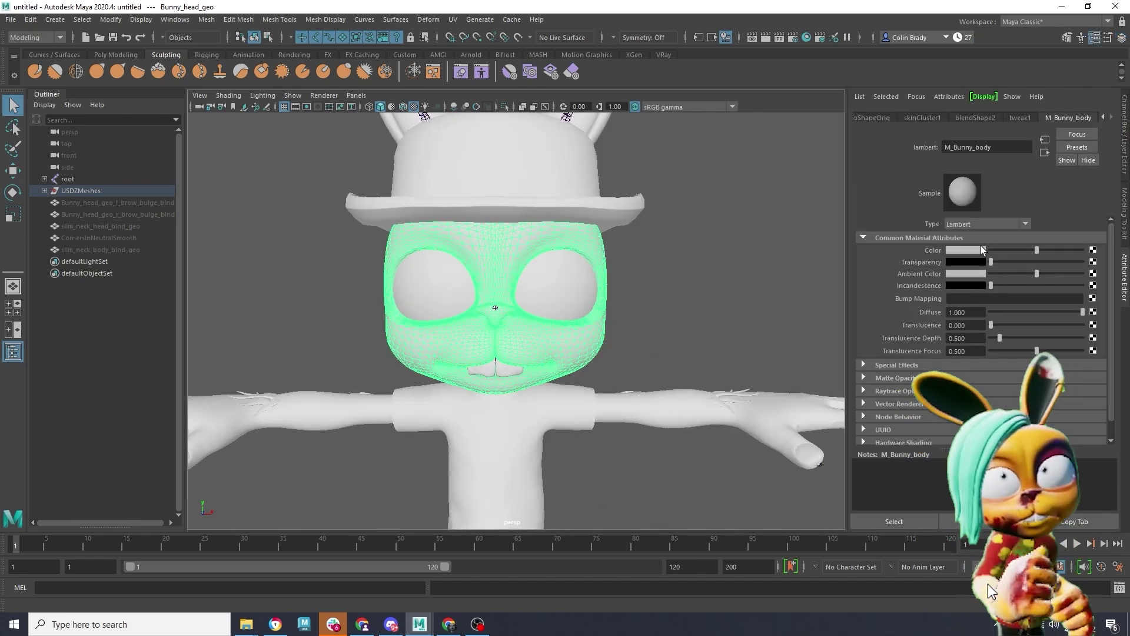
{"action": "left_click", "coordinate": [1094, 250]}
{"action": "left_click", "coordinate": [517, 310]}
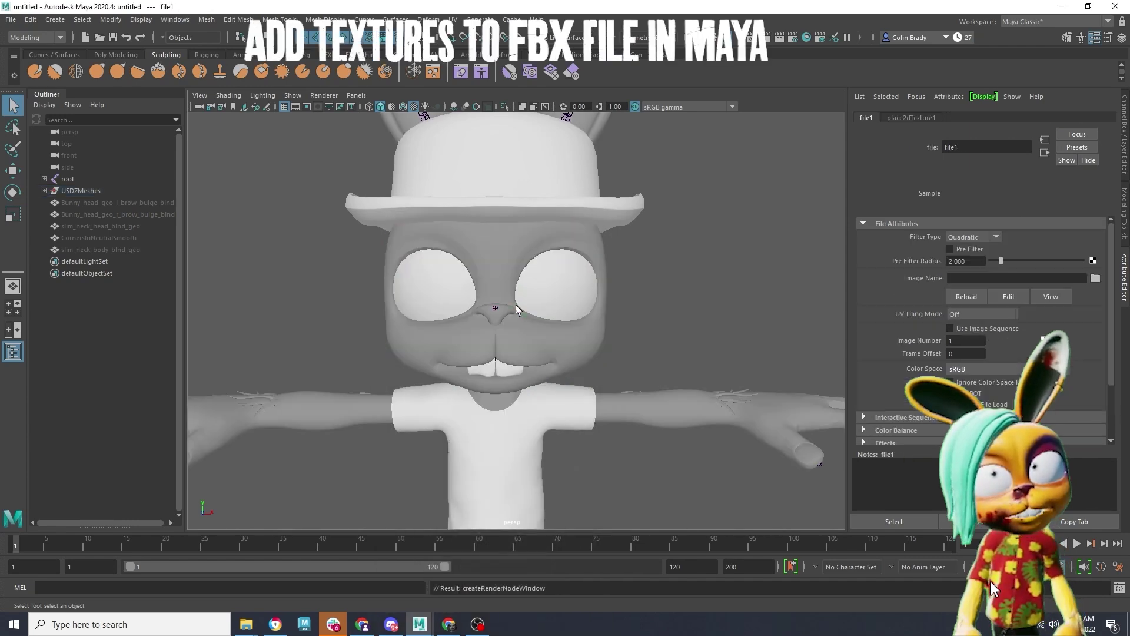
Load T_Bunny_bodyPaintBomb_White_BaseColor.png from D:\FBXigans\Unzipped\4820 as the body texture image, copying the folder path for reuse
{"action": "left_click", "coordinate": [1096, 278]}
{"action": "left_click", "coordinate": [156, 177]}
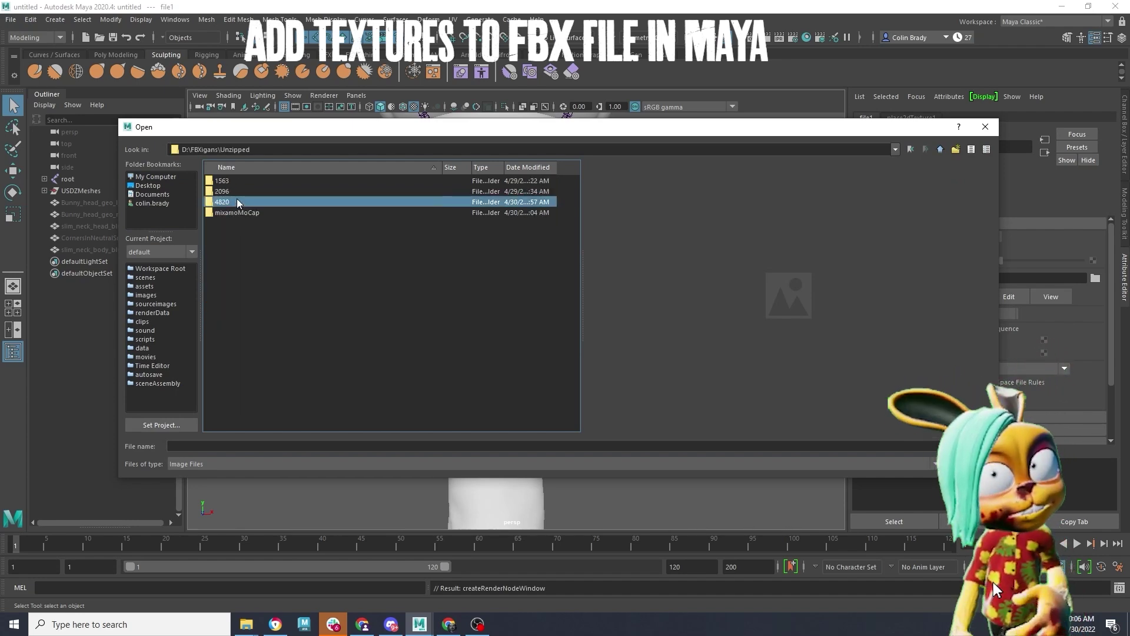
{"action": "double_click", "coordinate": [238, 202]}
{"action": "left_click", "coordinate": [292, 182]}
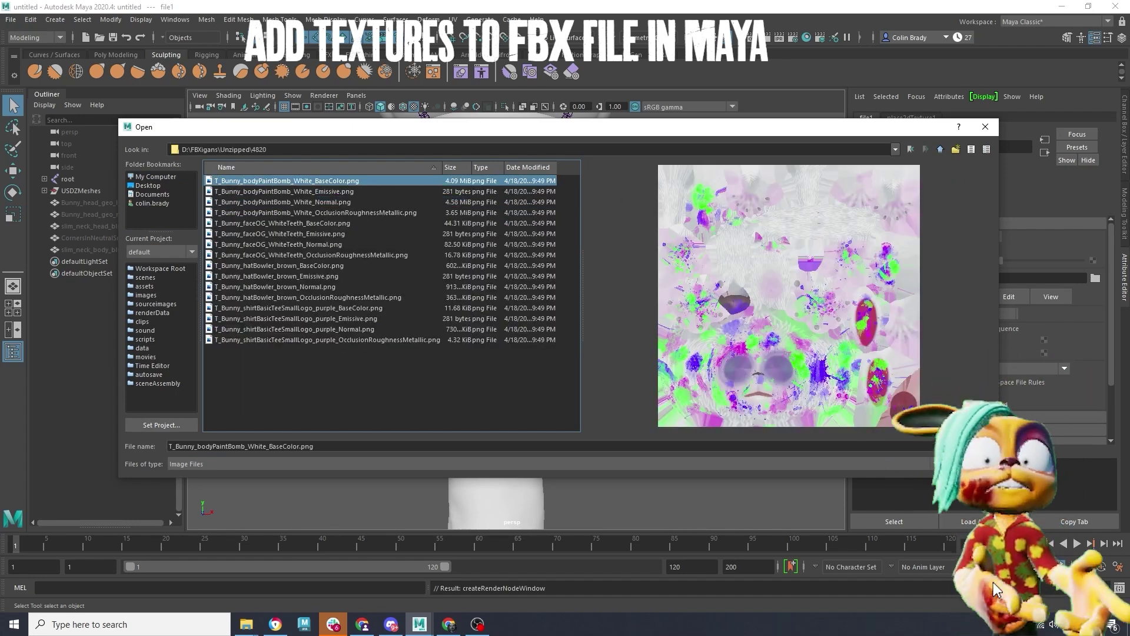
{"action": "left_click_drag", "start_coordinate": [271, 152], "coordinate": [143, 148]}
{"action": "key", "text": "ctrl+c"}
{"action": "left_click", "coordinate": [967, 445]}
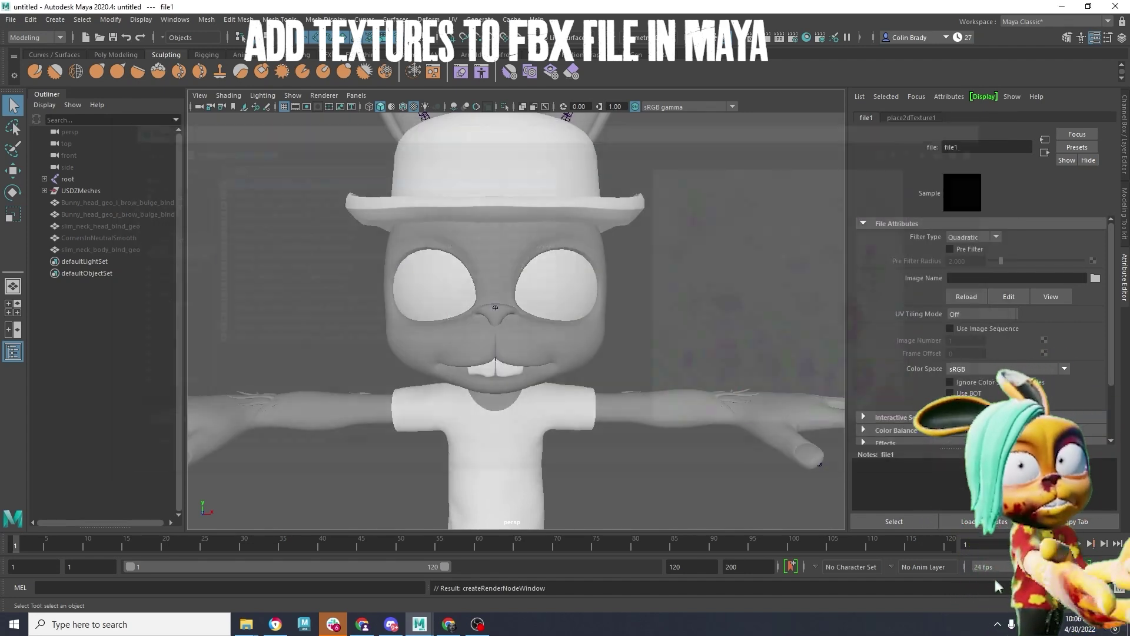
Connect a file texture to the bowler hat material's Color and load T_Bunny_hatBowler_brown_BaseColor.png
{"action": "left_click", "coordinate": [510, 208]}
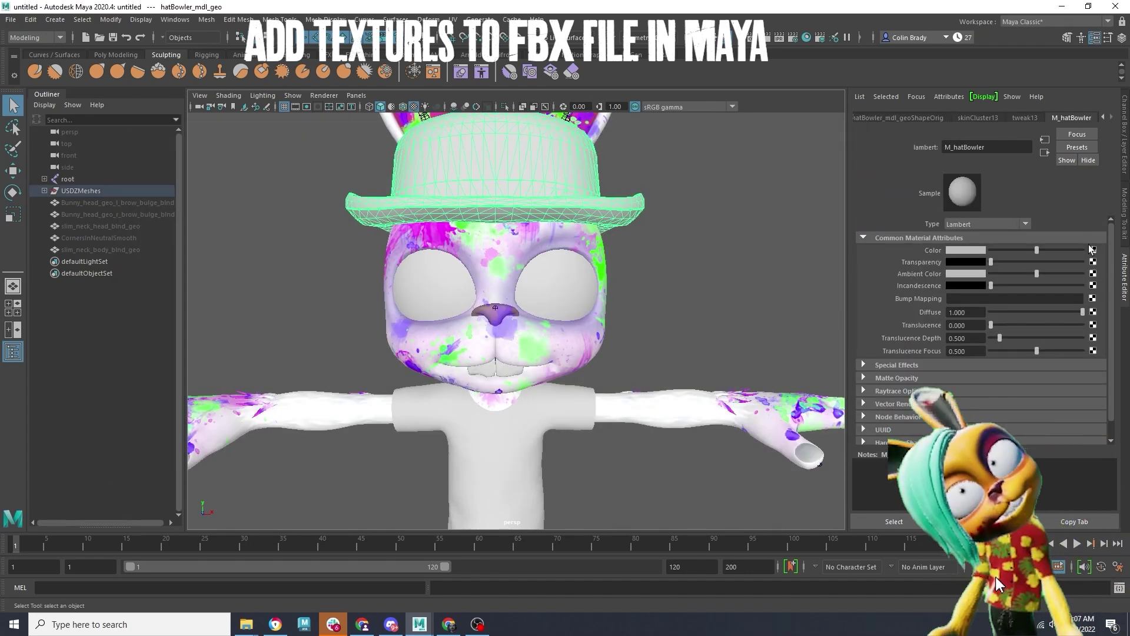
{"action": "left_click", "coordinate": [1093, 249]}
{"action": "left_click", "coordinate": [471, 294]}
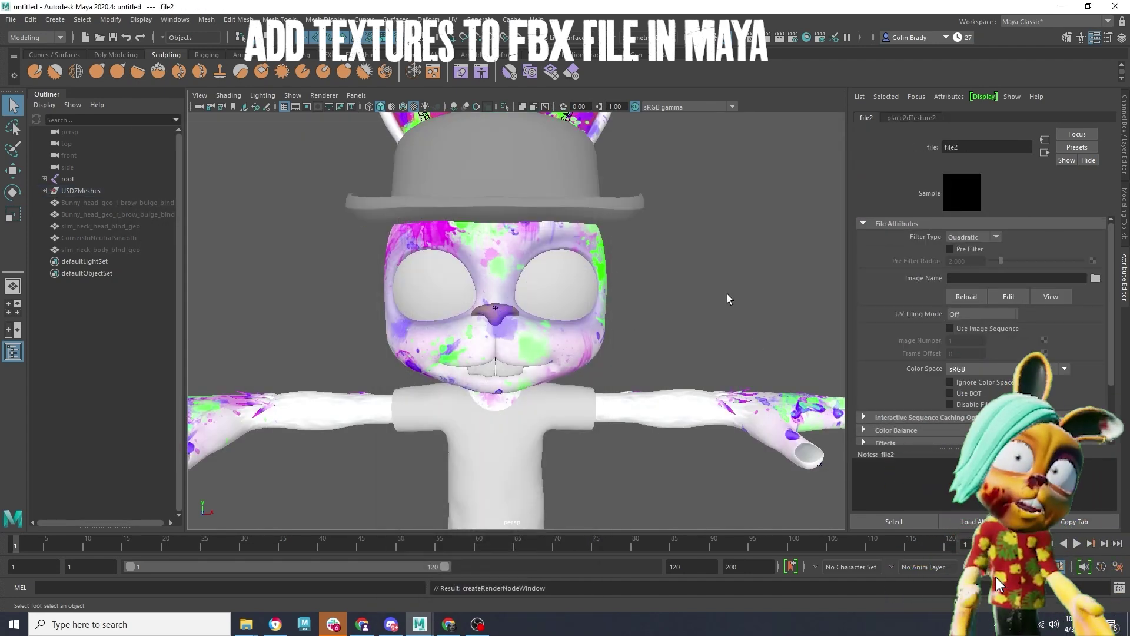
{"action": "left_click", "coordinate": [1095, 278]}
{"action": "left_click", "coordinate": [326, 224]}
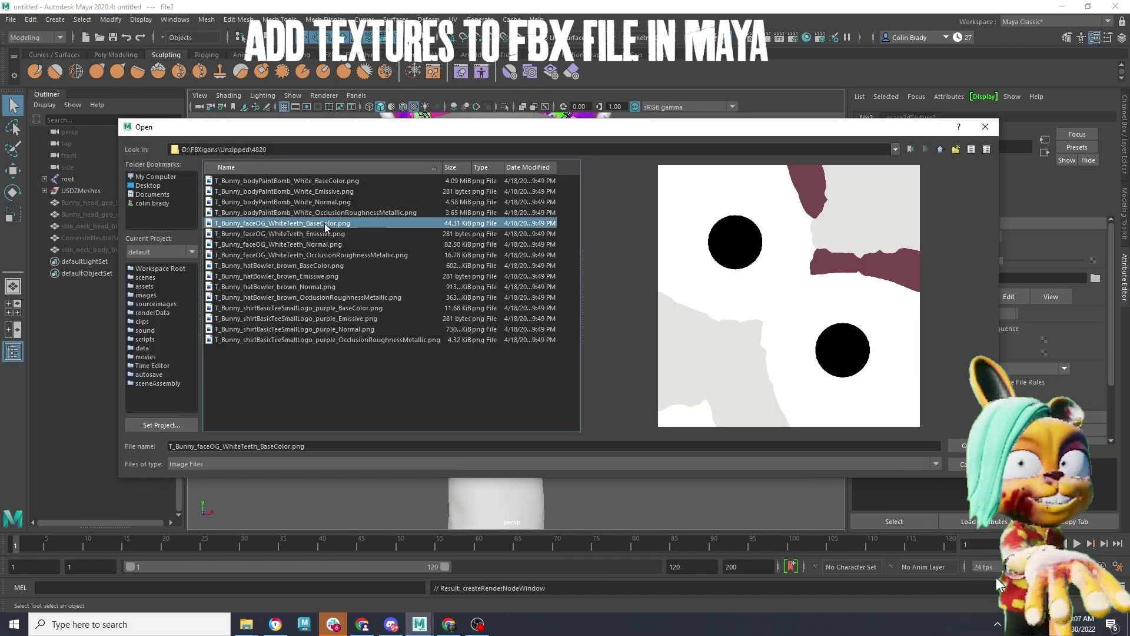
{"action": "double_click", "coordinate": [297, 266]}
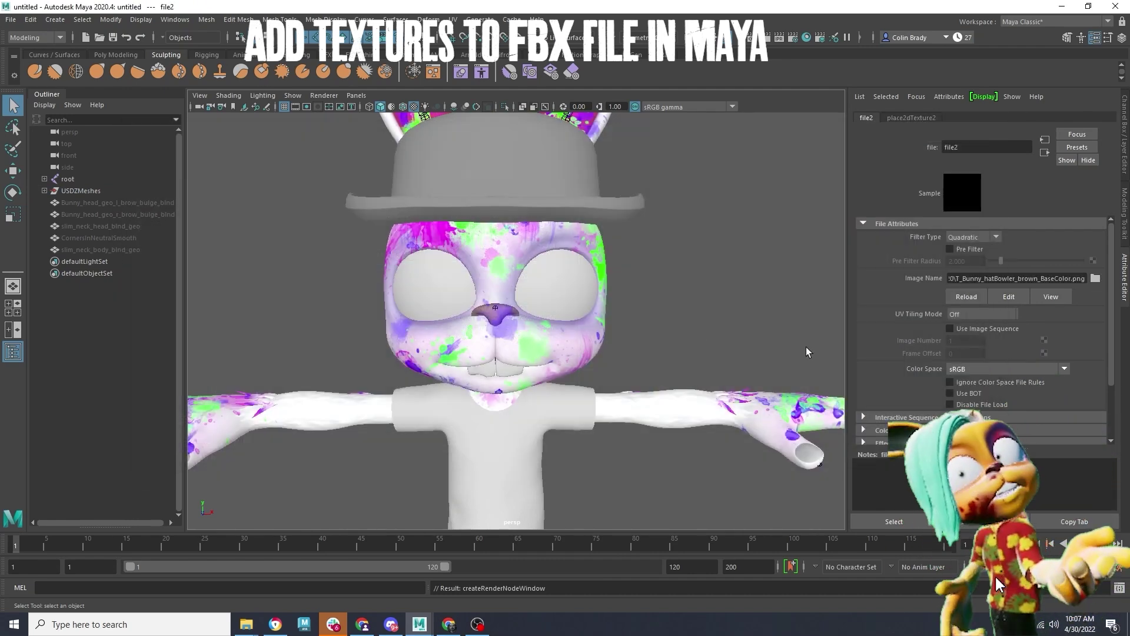
{"action": "left_click", "coordinate": [553, 303]}
{"action": "left_click", "coordinate": [1093, 251]}
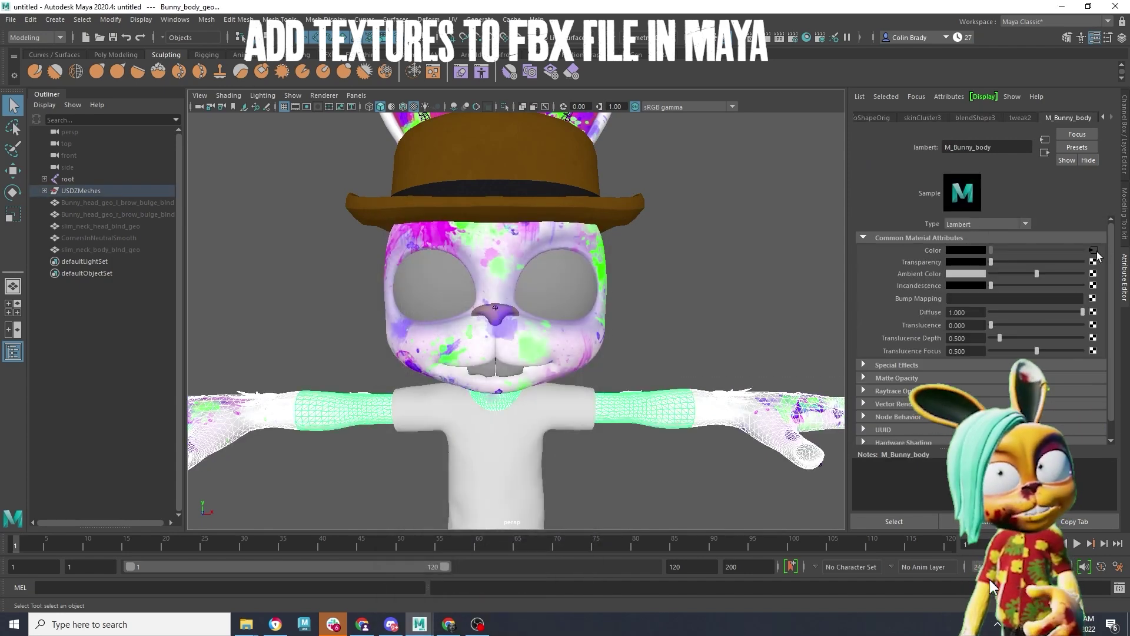
{"action": "left_click", "coordinate": [1093, 250]}
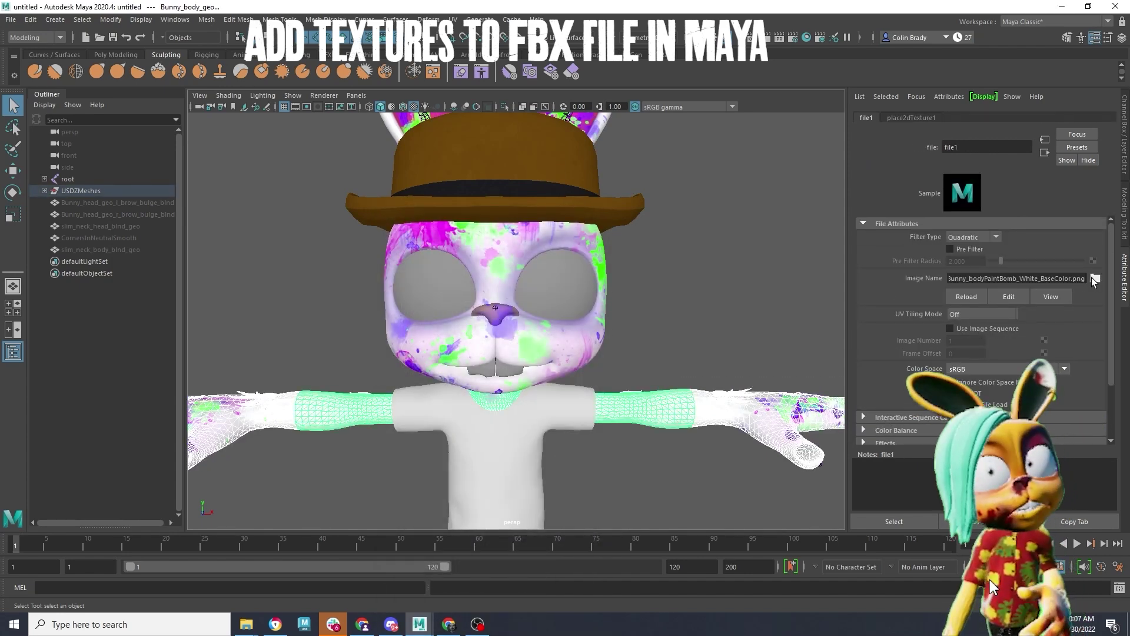
{"action": "left_click", "coordinate": [1096, 278]}
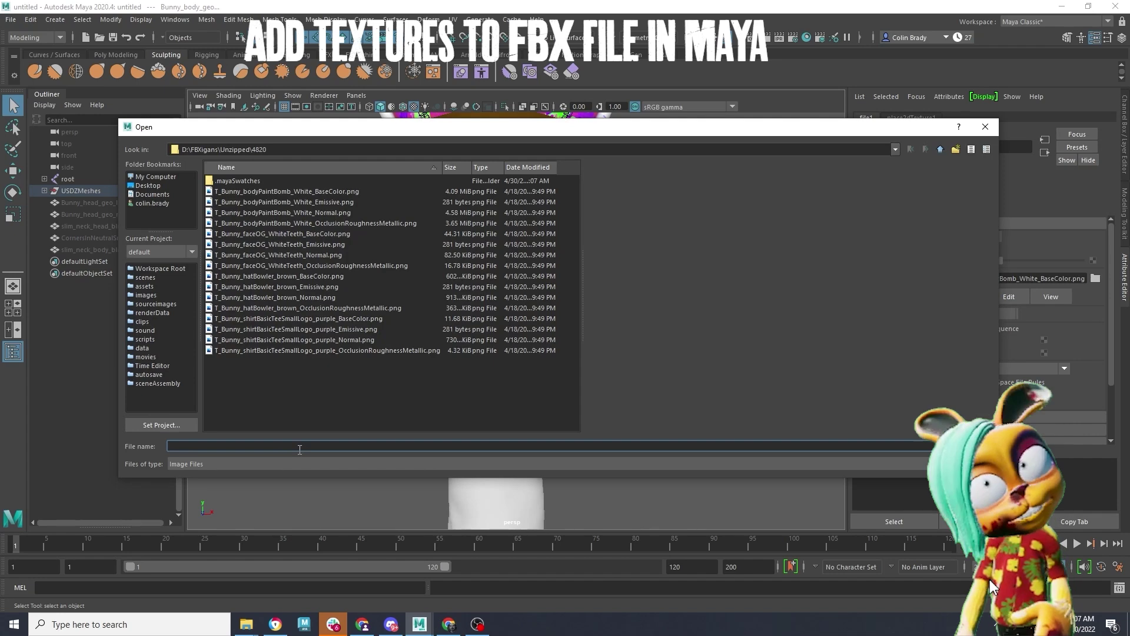
{"action": "left_click", "coordinate": [296, 235]}
{"action": "double_click", "coordinate": [296, 235]}
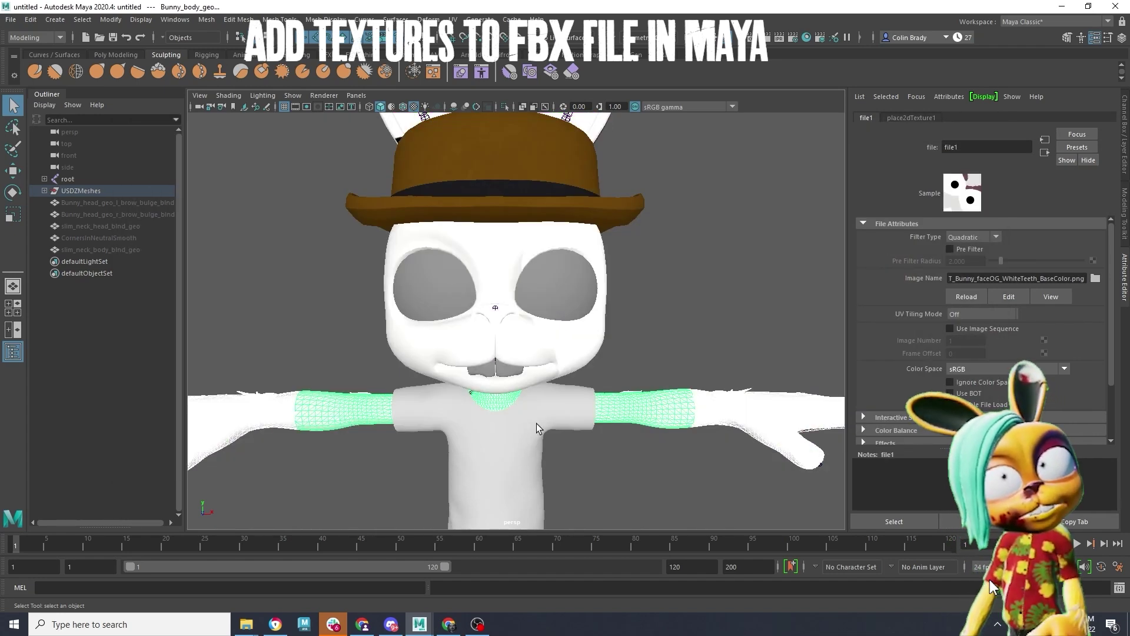
{"action": "key", "text": "ctrl+z"}
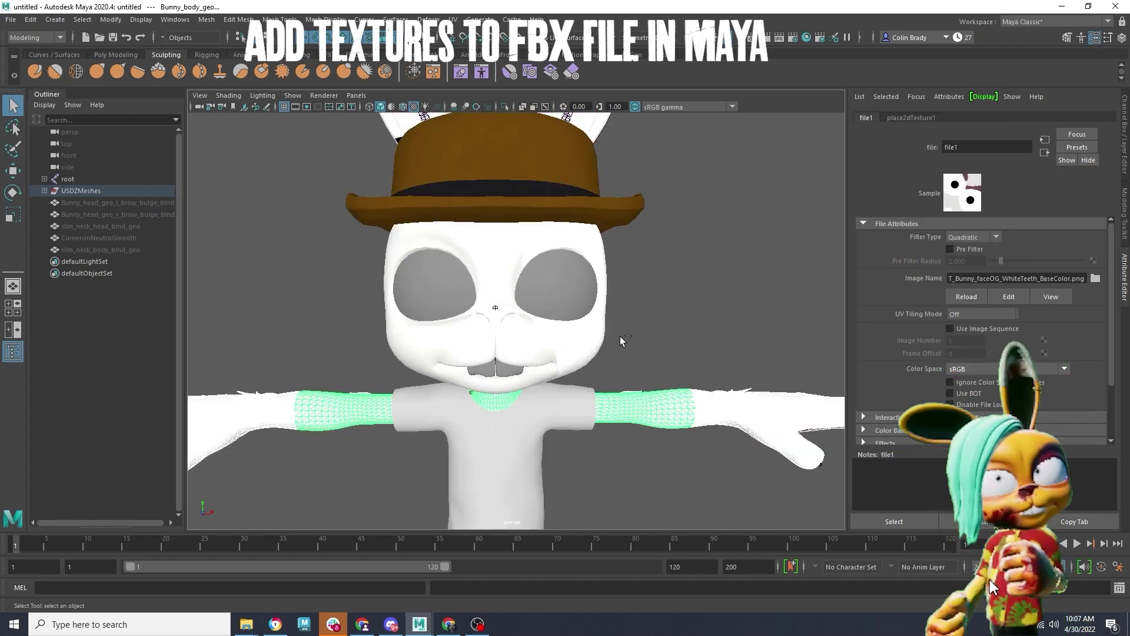
Connect a file texture to the eyes material's Color and load T_Bunny_faceOG_WhiteTeeth_BaseColor.png from D:\FBXigans\Unzipped\4820
{"action": "left_click", "coordinate": [560, 296]}
{"action": "left_click", "coordinate": [1092, 249]}
{"action": "left_click", "coordinate": [1094, 277]}
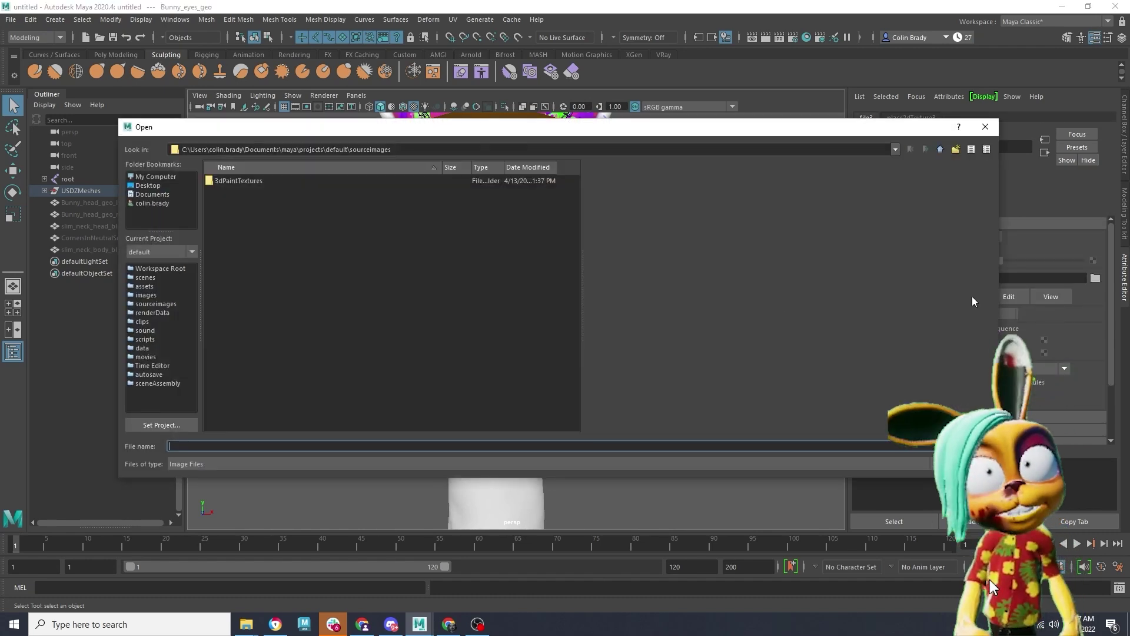
{"action": "key", "text": "ctrl+v"}
{"action": "key", "text": "Return"}
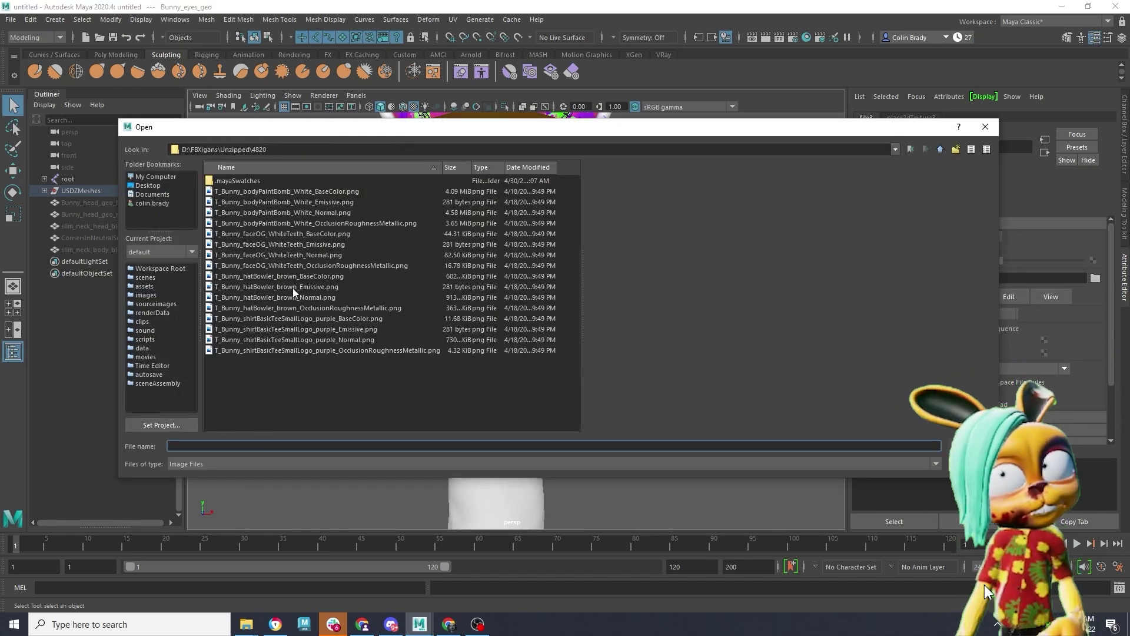
{"action": "left_click", "coordinate": [301, 235]}
{"action": "double_click", "coordinate": [302, 242]}
Connect a file texture to the M_shirtBasicTee material's Color and load T_Bunny_shirtBasicTeeSmallLogo_purple_BaseColor.png
{"action": "left_click", "coordinate": [529, 415]}
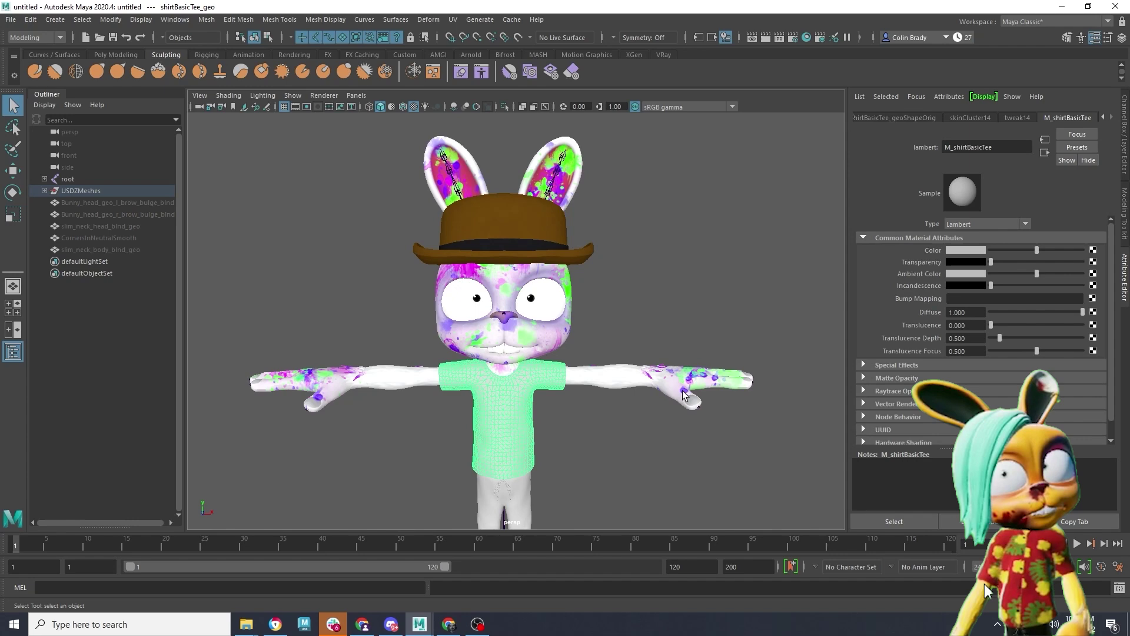
{"action": "left_click", "coordinate": [1094, 252]}
{"action": "left_click", "coordinate": [478, 311]}
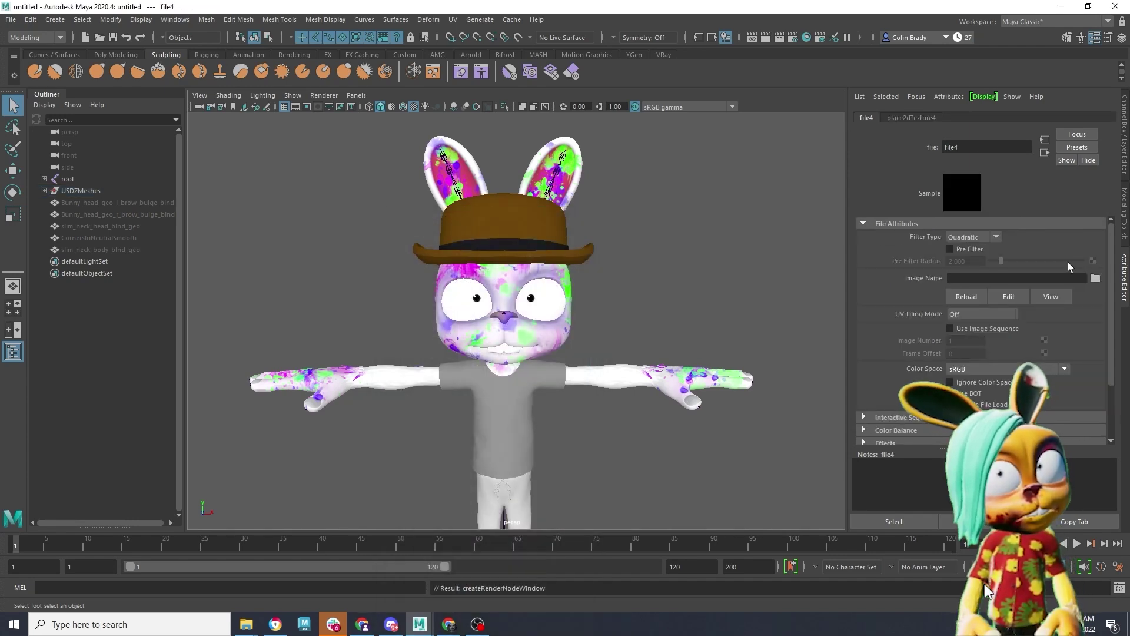
{"action": "left_click", "coordinate": [1096, 278]}
{"action": "key", "text": "ctrl+v"}
{"action": "key", "text": "Return"}
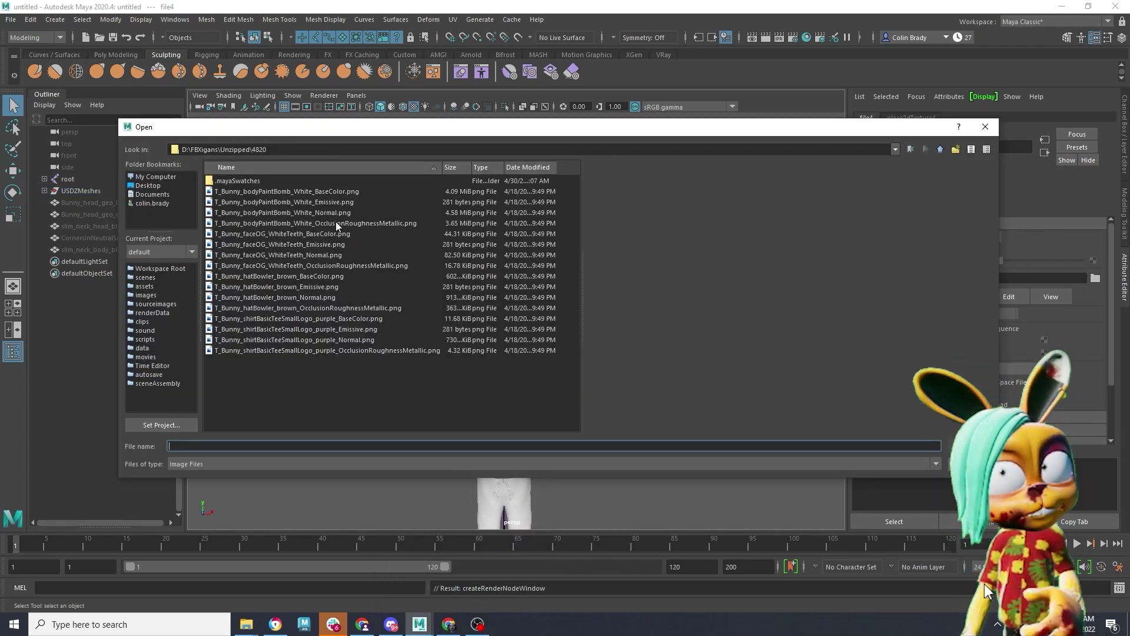
{"action": "left_click", "coordinate": [345, 321]}
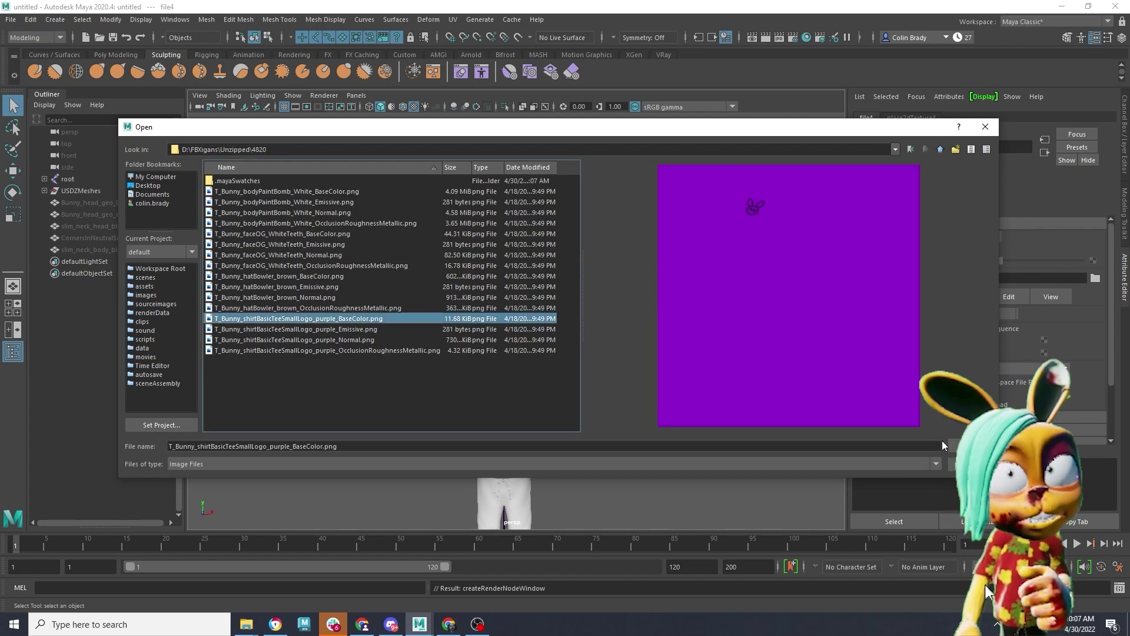
{"action": "double_click", "coordinate": [345, 321]}
Set the M_sweatPants material's Color to a dark blue-grey
{"action": "middle_click_drag", "start_coordinate": [644, 386], "coordinate": [686, 195], "text": "alt"}
{"action": "left_click", "coordinate": [533, 413]}
{"action": "scroll", "coordinate": [648, 396], "scroll_direction": "down", "scroll_amount": 4}
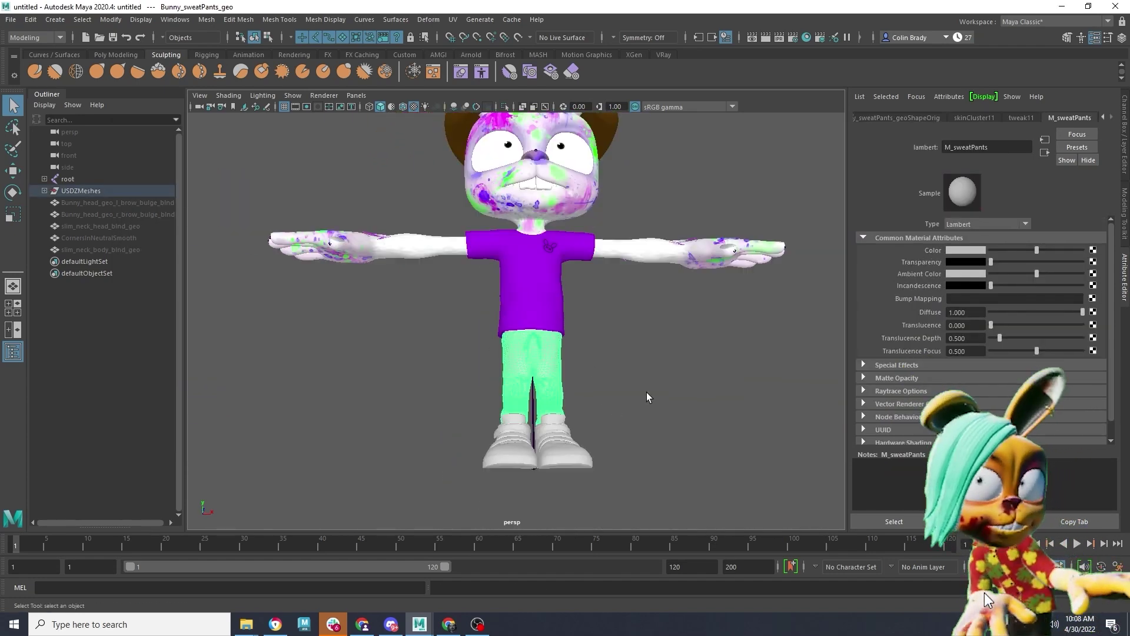
{"action": "middle_click_drag", "start_coordinate": [649, 397], "coordinate": [639, 424], "text": "alt"}
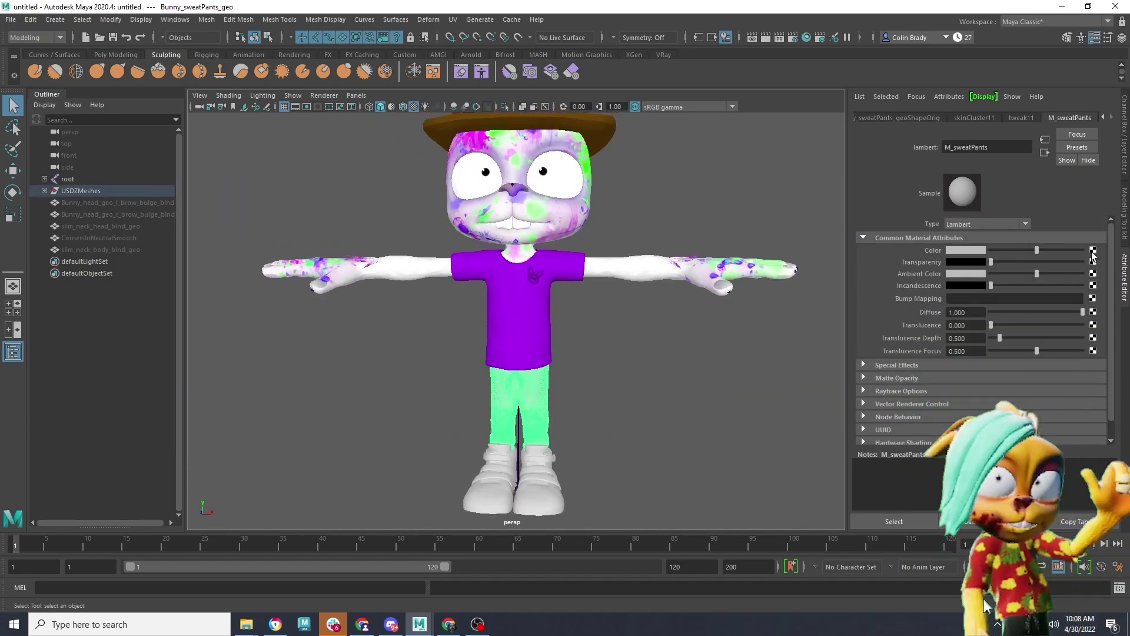
{"action": "left_click", "coordinate": [1093, 250]}
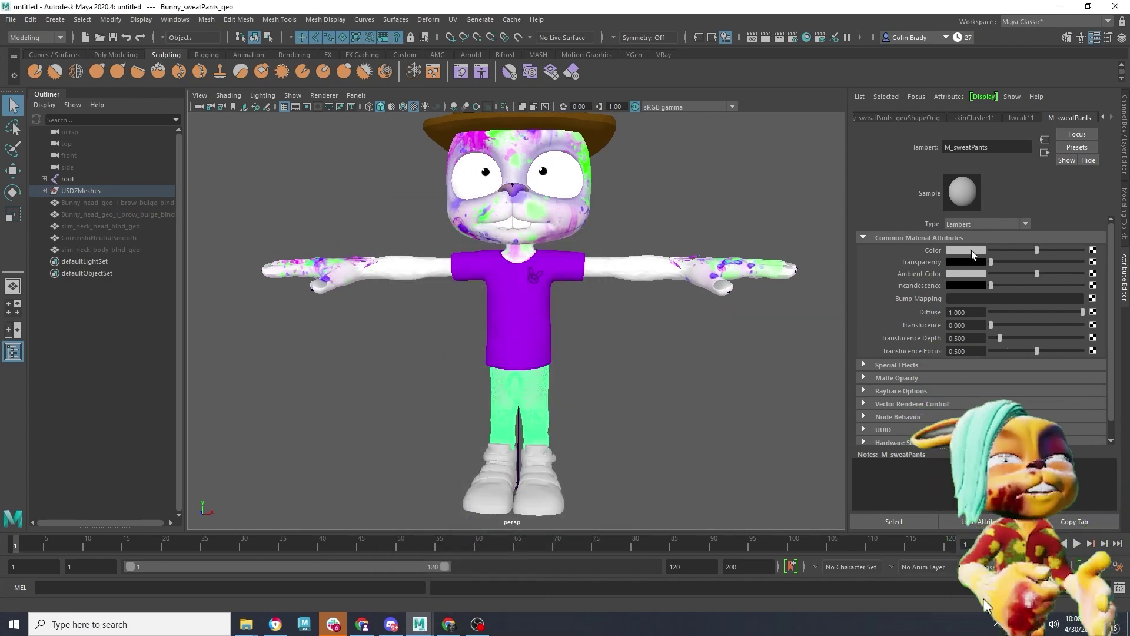
{"action": "left_click", "coordinate": [966, 250]}
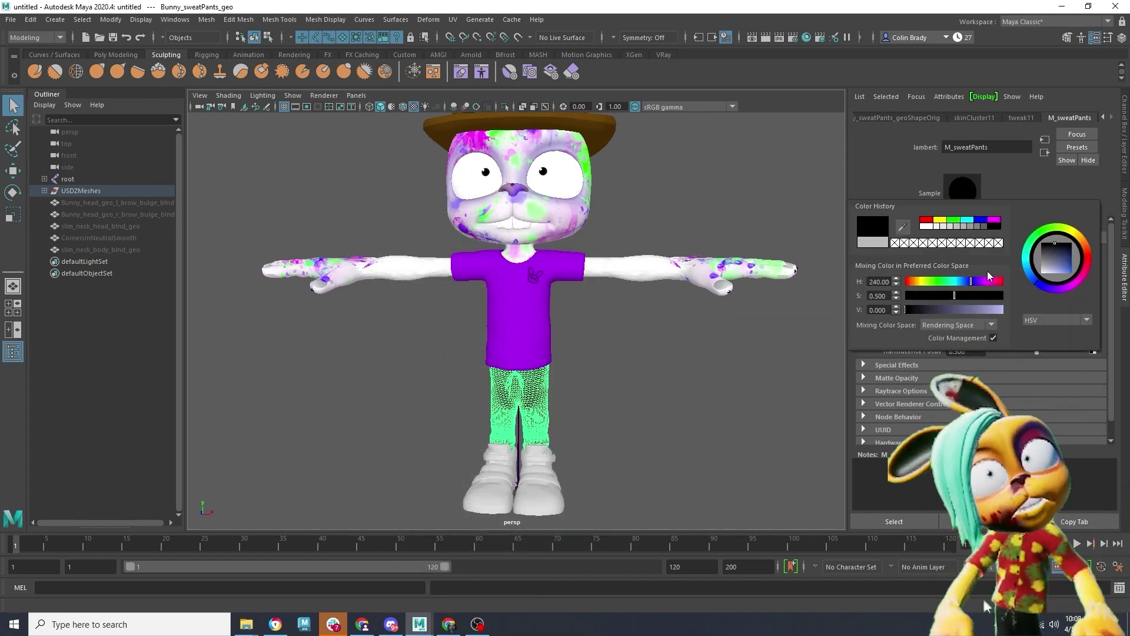
Set the M_Bunny_shoesVelcro material's Color to a deep crimson red
{"action": "left_click", "coordinate": [547, 472]}
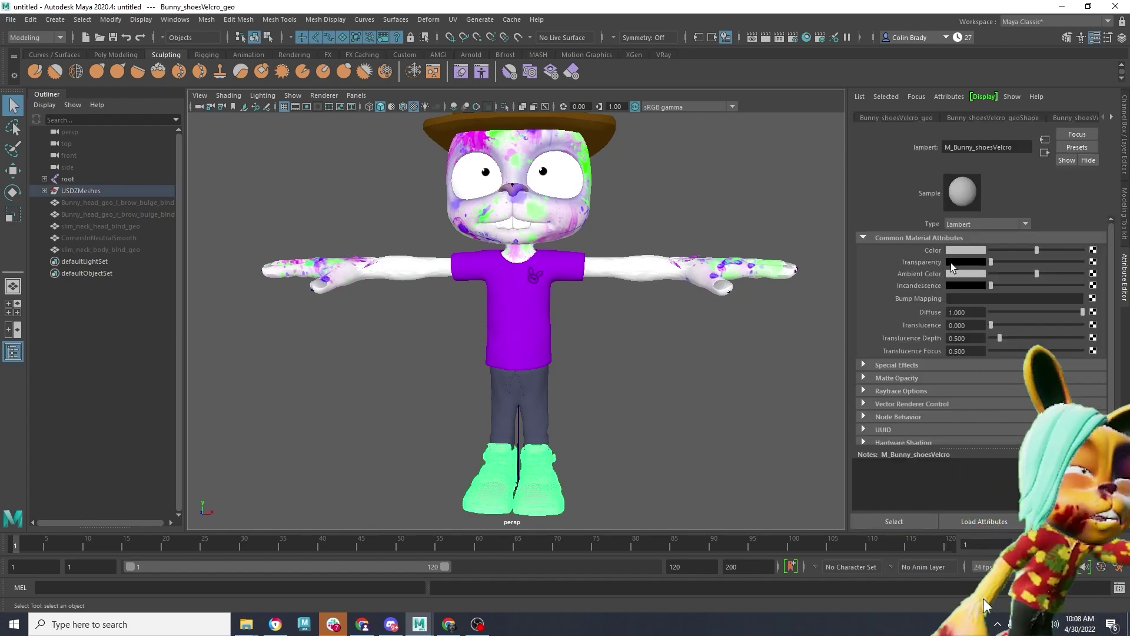
{"action": "left_click", "coordinate": [960, 251]}
{"action": "left_click", "coordinate": [1060, 262]}
{"action": "left_click", "coordinate": [685, 419]}
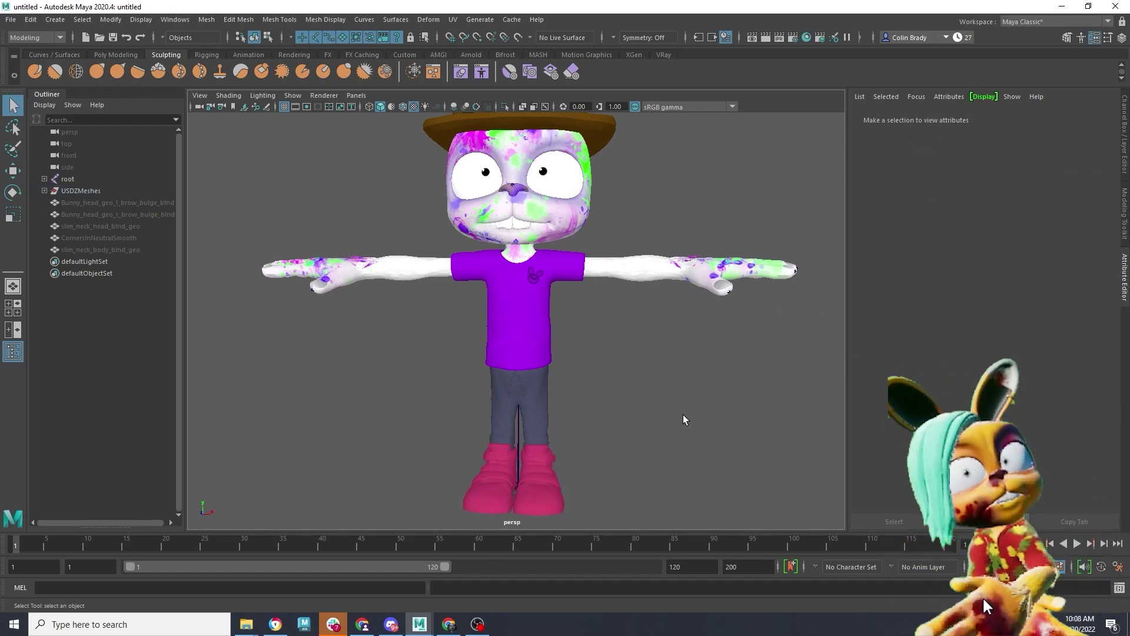
{"action": "key", "text": "ctrl+z"}
{"action": "left_click", "coordinate": [971, 253]}
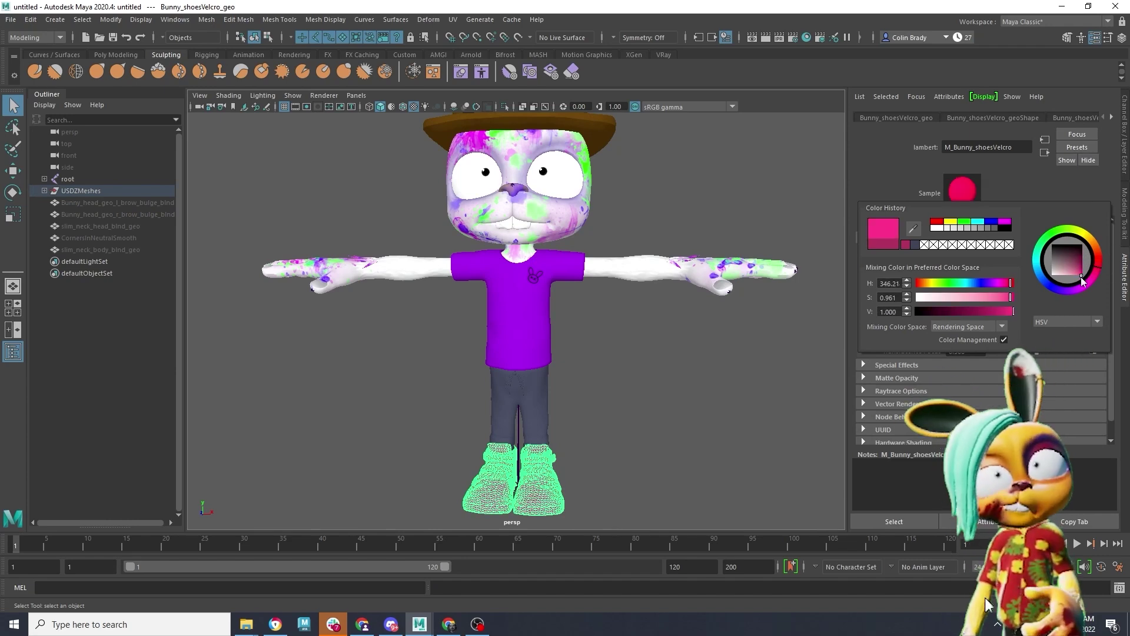
{"action": "left_click", "coordinate": [658, 340]}
Examine the fully textured character from different angles and distances
{"action": "right_click_drag", "start_coordinate": [659, 340], "coordinate": [680, 391], "text": "alt"}
{"action": "scroll", "coordinate": [680, 386], "scroll_direction": "down", "scroll_amount": 5}
{"action": "left_click_drag", "start_coordinate": [679, 386], "coordinate": [701, 353], "text": "alt"}
{"action": "middle_click_drag", "start_coordinate": [701, 353], "coordinate": [674, 429], "text": "alt"}
{"action": "left_click_drag", "start_coordinate": [674, 429], "coordinate": [673, 367], "text": "alt"}
{"action": "middle_click_drag", "start_coordinate": [673, 368], "coordinate": [680, 288], "text": "alt"}
{"action": "scroll", "coordinate": [680, 288], "scroll_direction": "down", "scroll_amount": 4}
{"action": "mouse_move", "coordinate": [683, 288]}
{"action": "left_mouse_down", "text": "alt"}
{"action": "mouse_move", "coordinate": [714, 285]}
{"action": "mouse_move", "coordinate": [646, 289]}
{"action": "mouse_move", "coordinate": [669, 289]}
{"action": "left_mouse_up", "text": "alt"}
Turn on X-Ray Joints shading for the viewport and expand the root joint's hierarchy in the Outliner
{"action": "left_click", "coordinate": [229, 95]}
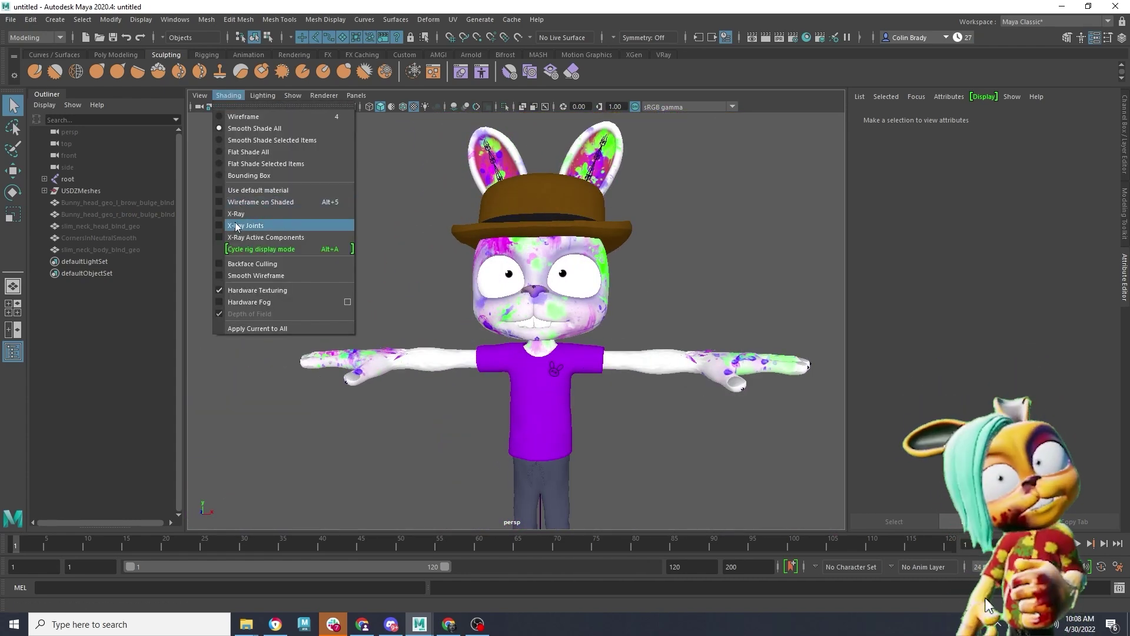
{"action": "left_click", "coordinate": [236, 226]}
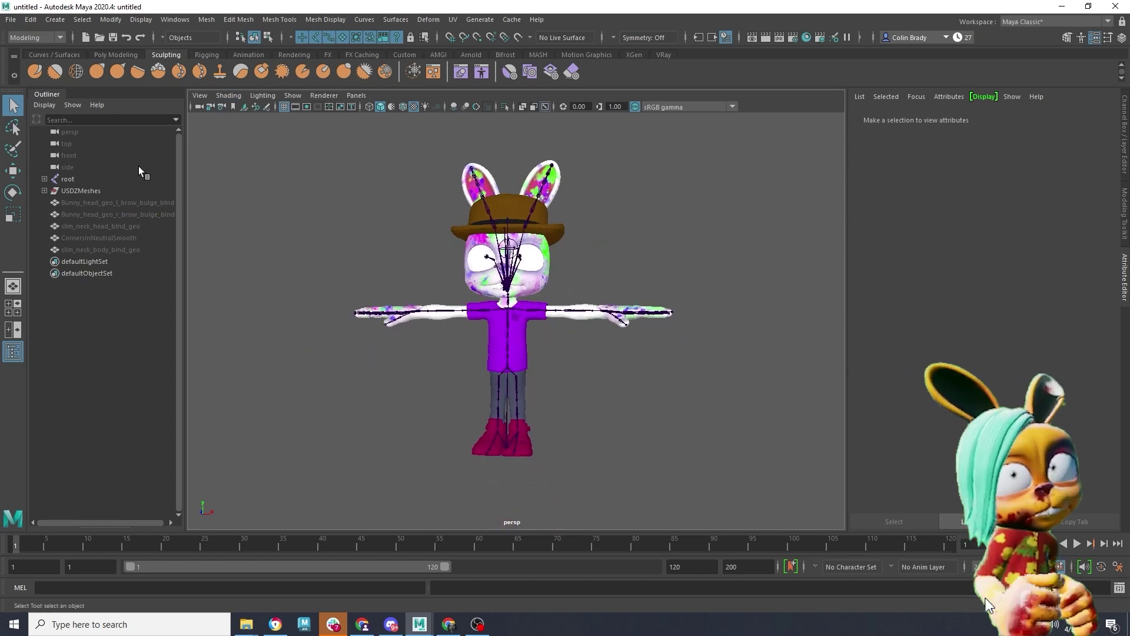
{"action": "left_click", "coordinate": [45, 180]}
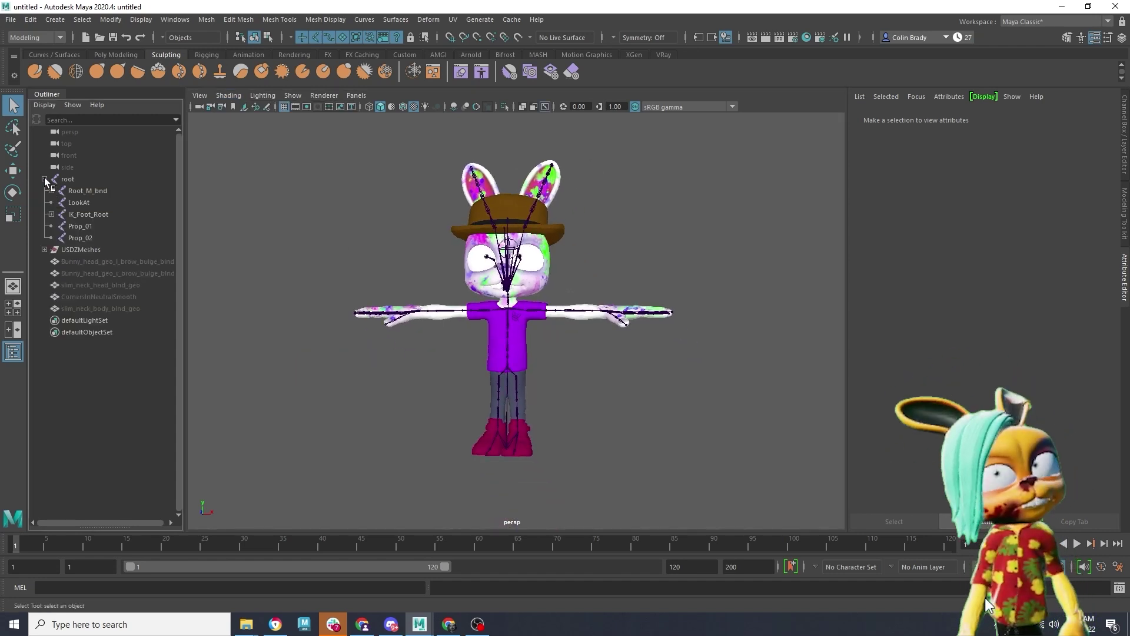
Set the import options' file type to FBX and start the import
{"action": "left_click", "coordinate": [10, 19]}
{"action": "left_click", "coordinate": [154, 151]}
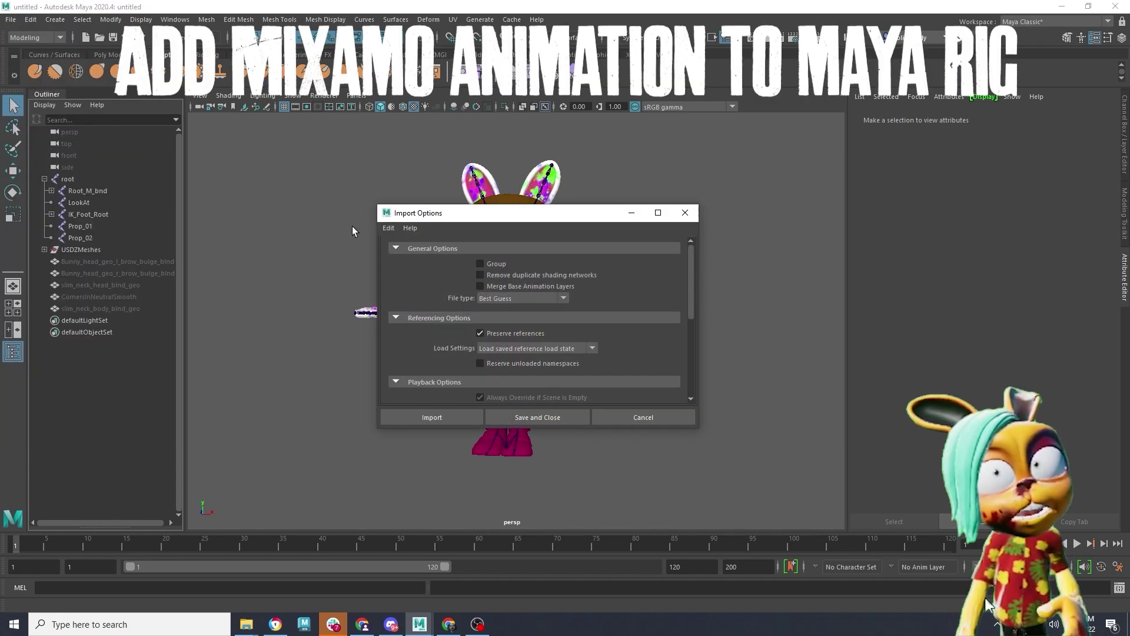
{"action": "left_click", "coordinate": [522, 298]}
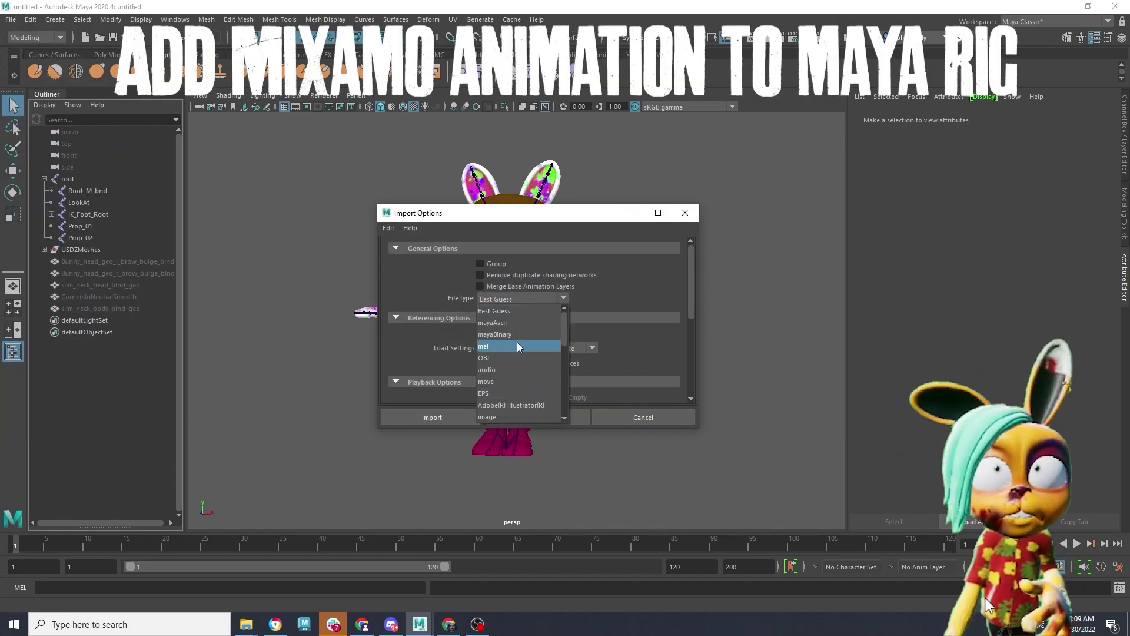
{"action": "left_click", "coordinate": [521, 387]}
{"action": "left_click", "coordinate": [452, 421]}
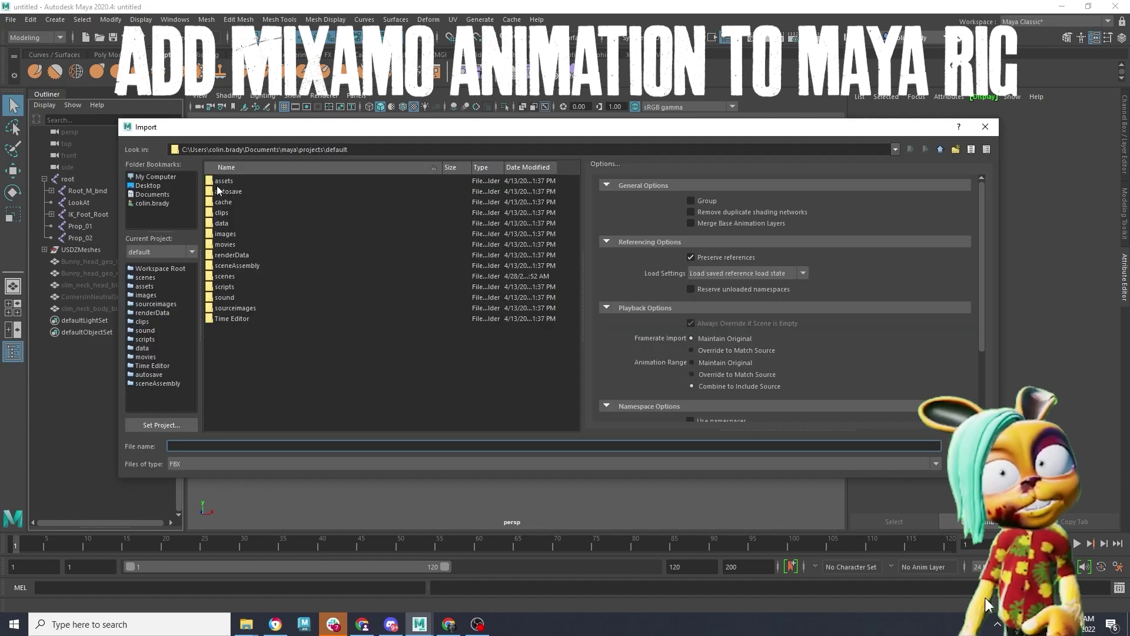
Browse for the import file by way of D:\FBXigans\Unzipped\4820 to the D:\FBXigans\Unzipped\mixamoMoCap folder
{"action": "left_click", "coordinate": [182, 179]}
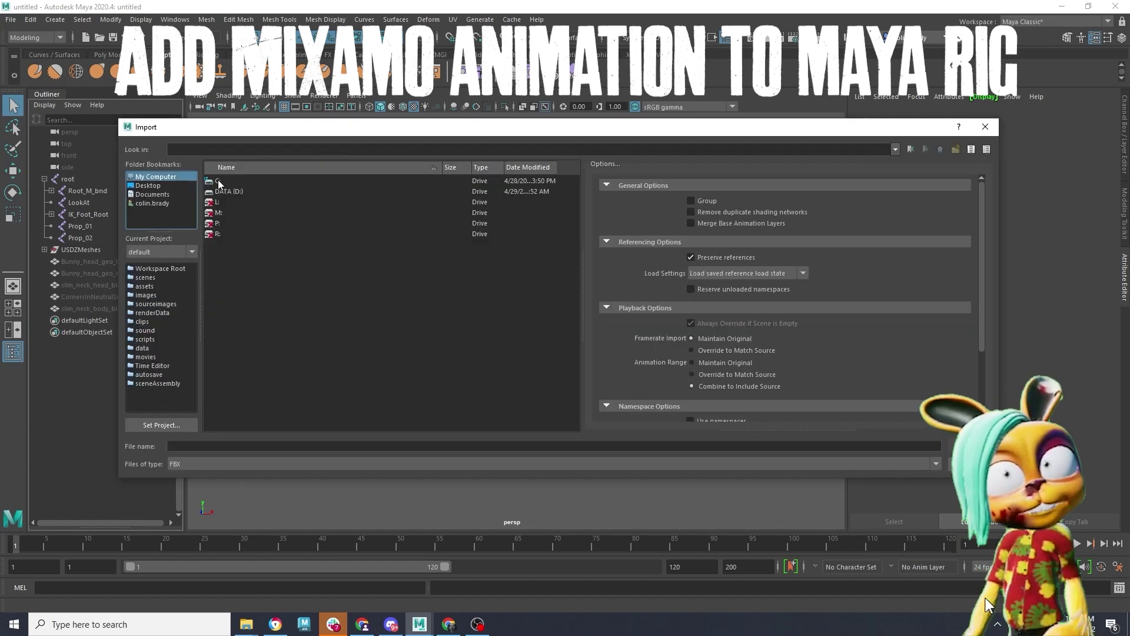
{"action": "left_click", "coordinate": [234, 449]}
{"action": "type", "text": "D:\\FBXigans\\Unzipped\\4820"}
{"action": "key", "text": "Return"}
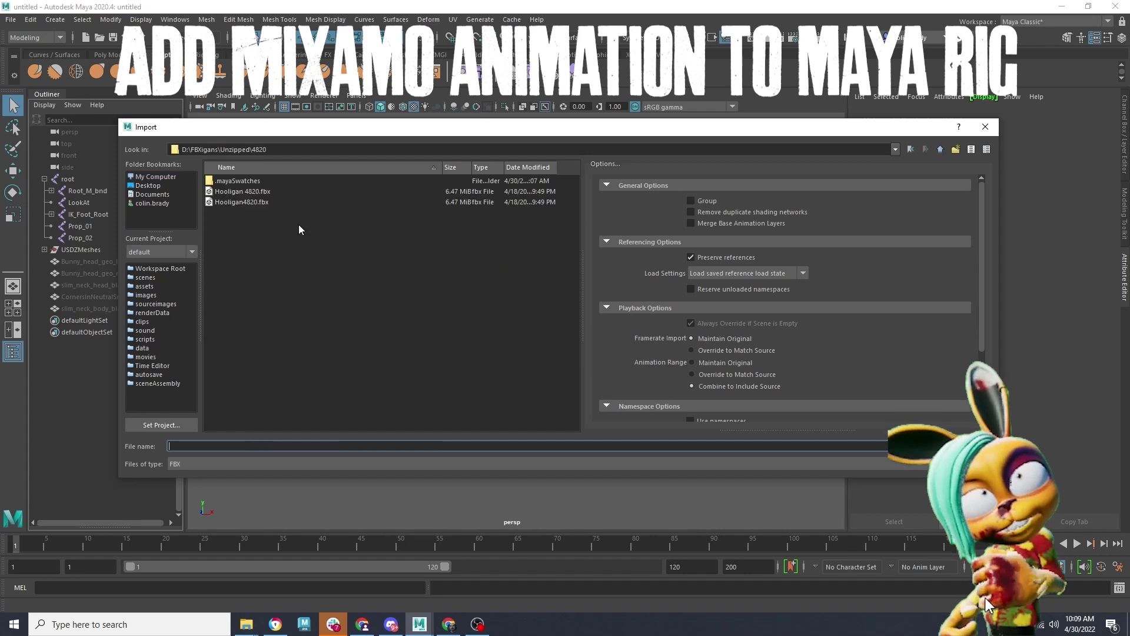
{"action": "left_click", "coordinate": [275, 204]}
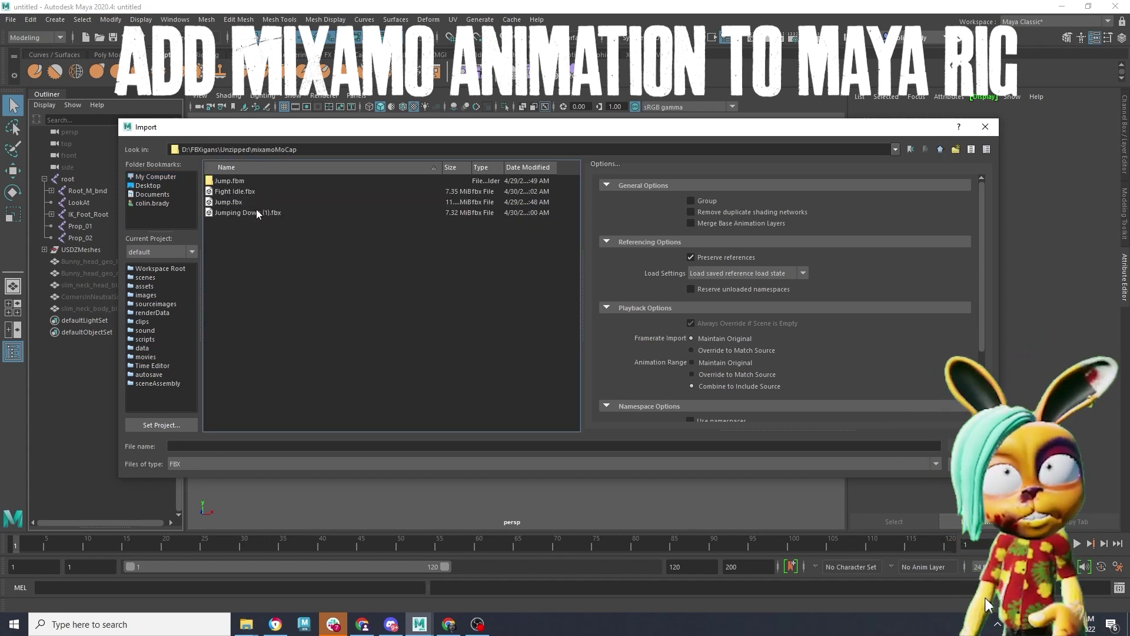
Import Jumping Down (1).fbx with its file content as Add and update animation, and play the animation
{"action": "left_click", "coordinate": [258, 213]}
{"action": "scroll", "coordinate": [777, 330], "scroll_direction": "down", "scroll_amount": 5}
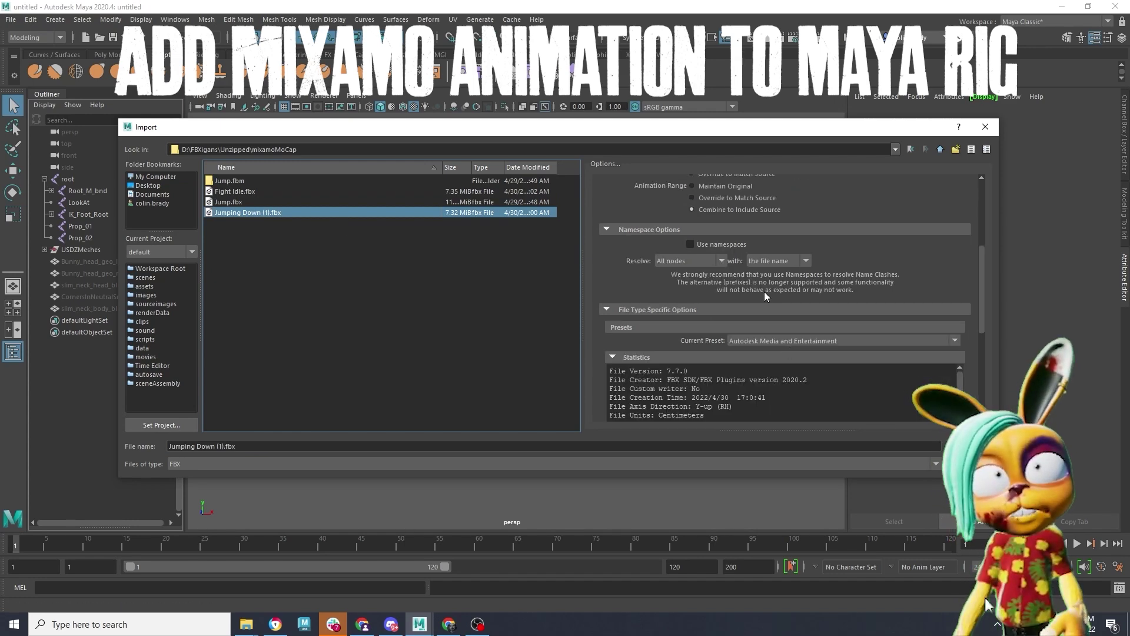
{"action": "scroll", "coordinate": [771, 300], "scroll_direction": "down", "scroll_amount": 4}
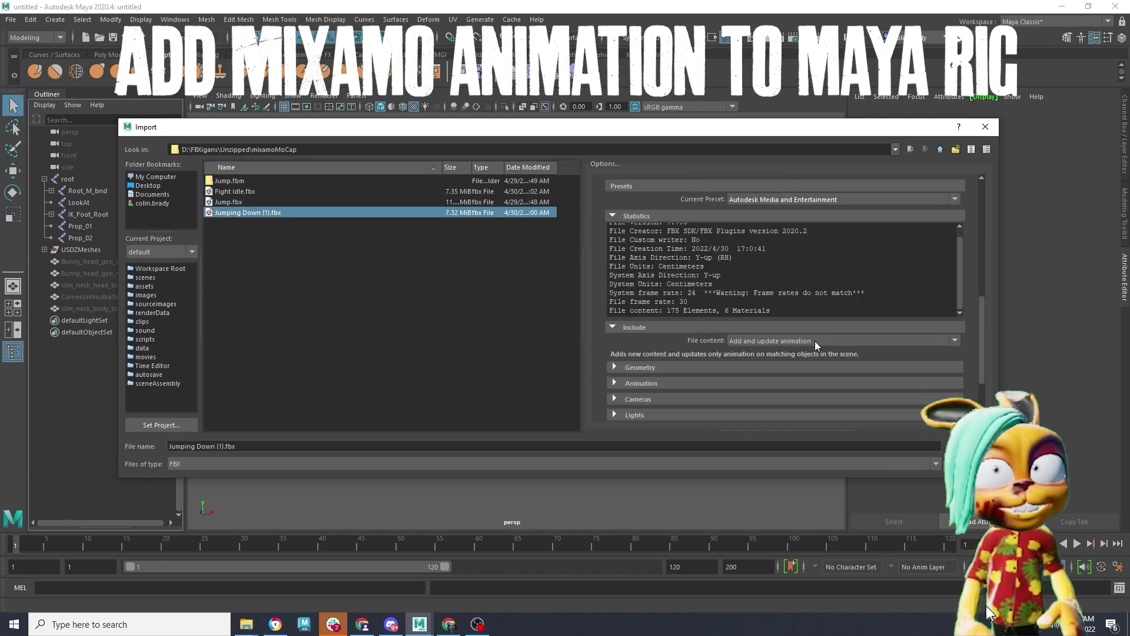
{"action": "left_click", "coordinate": [963, 445]}
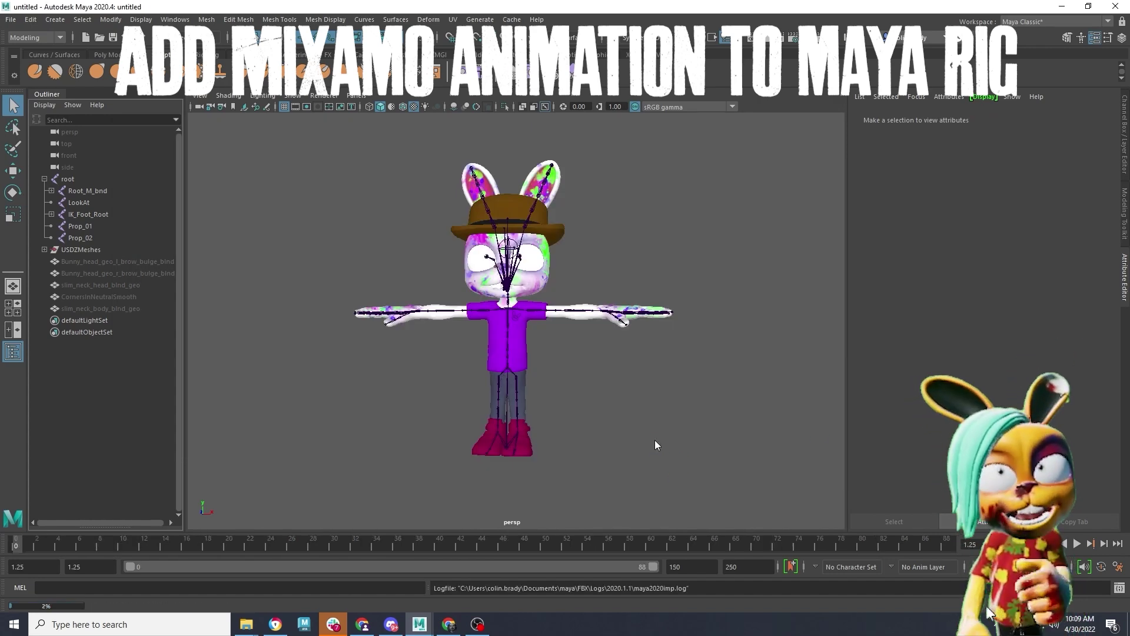
{"action": "key", "text": "alt+v"}
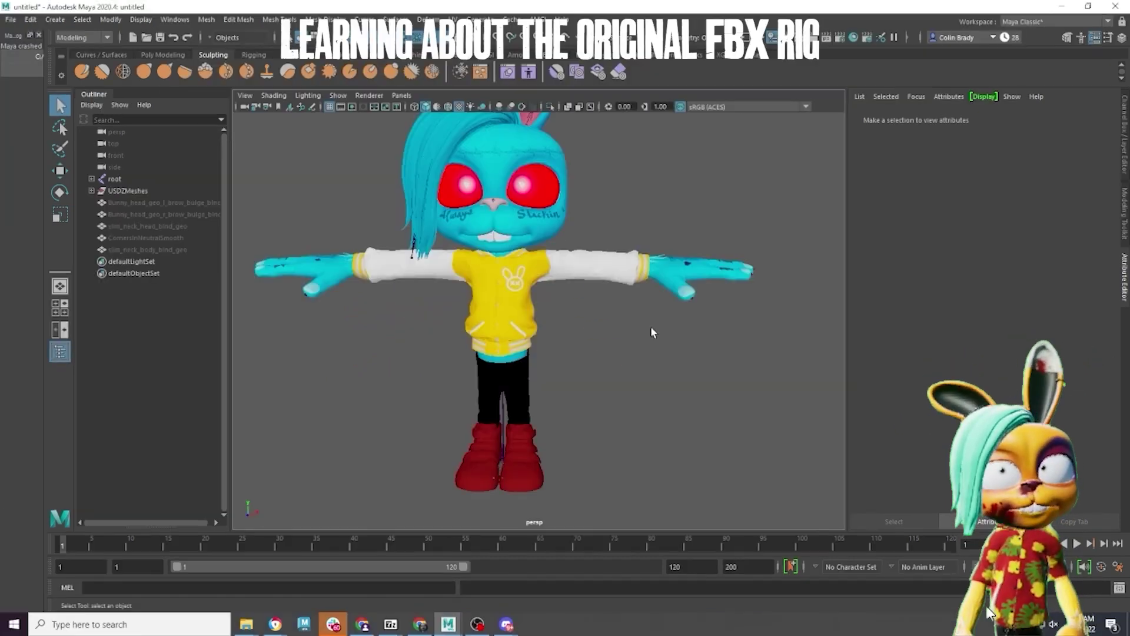
Turn on X-Ray Joints shading to show the skeleton through the blue character in the yellow jacket
{"action": "scroll", "coordinate": [651, 326], "scroll_direction": "down", "scroll_amount": 3}
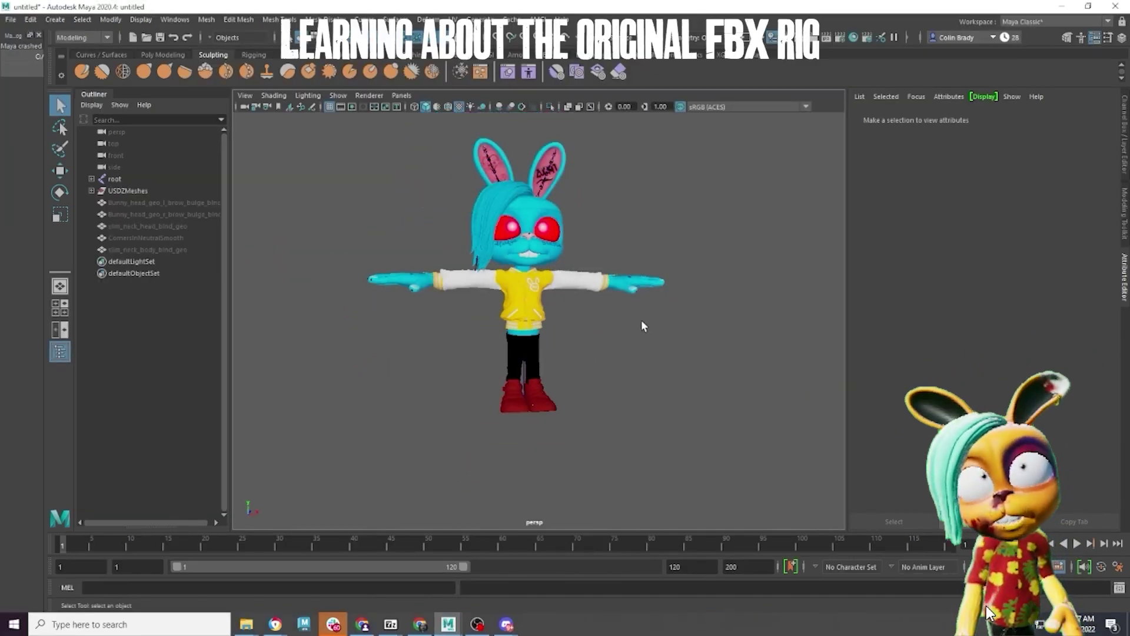
{"action": "scroll", "coordinate": [551, 259], "scroll_direction": "up", "scroll_amount": 5}
{"action": "scroll", "coordinate": [551, 259], "scroll_direction": "up", "scroll_amount": 3}
{"action": "left_click", "coordinate": [274, 95]}
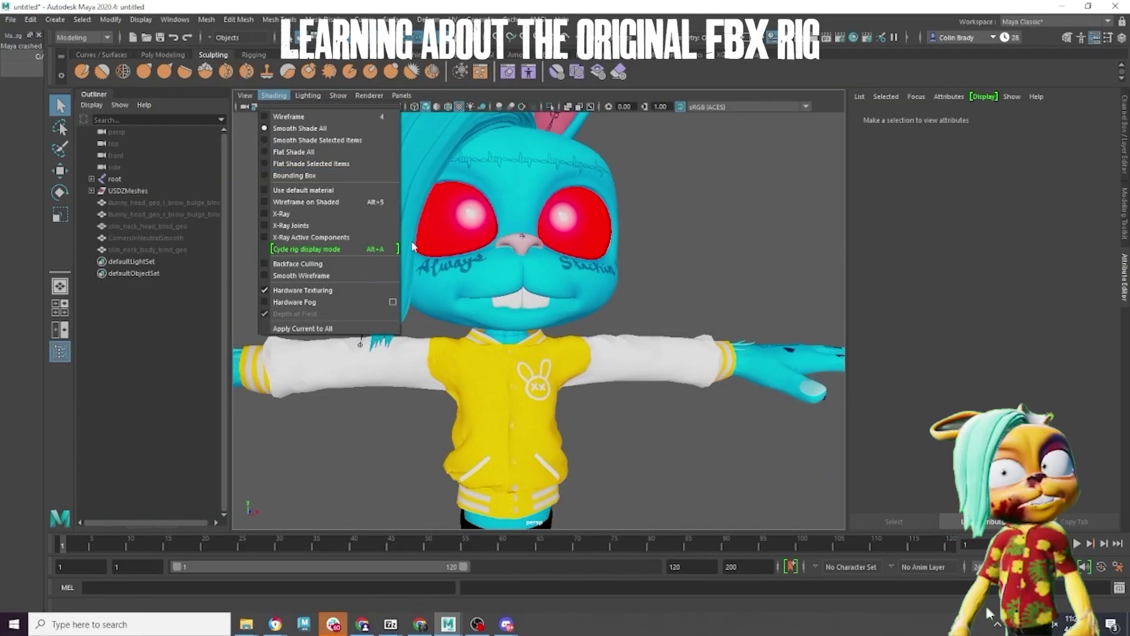
{"action": "left_click", "coordinate": [341, 222]}
Try rotating the Shoulder_L_bnd joint to pose the left arm and undo the pose changes
{"action": "left_click", "coordinate": [554, 357]}
{"action": "key", "text": "e"}
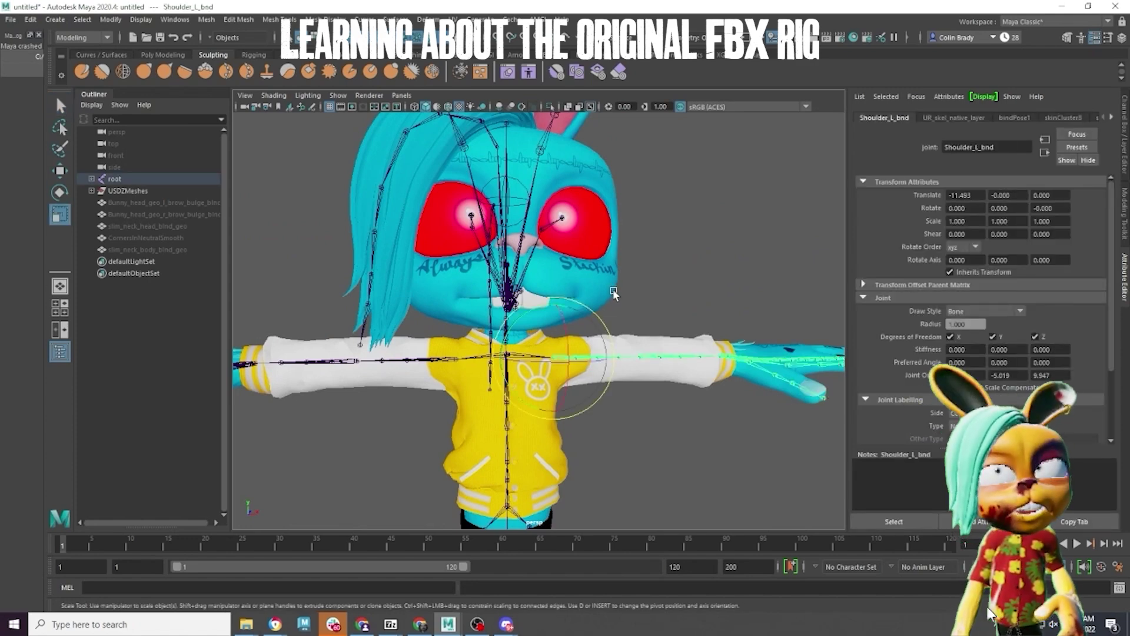
{"action": "left_click_drag", "start_coordinate": [598, 328], "coordinate": [613, 381]}
{"action": "scroll", "coordinate": [634, 335], "scroll_direction": "down", "scroll_amount": 5}
{"action": "mouse_move", "coordinate": [633, 336]}
{"action": "left_mouse_down", "text": "alt"}
{"action": "mouse_move", "coordinate": [575, 341]}
{"action": "mouse_move", "coordinate": [634, 321]}
{"action": "left_mouse_up", "text": "alt"}
{"action": "key", "text": "ctrl+z"}
{"action": "scroll", "coordinate": [633, 320], "scroll_direction": "up", "scroll_amount": 6}
{"action": "middle_click_drag", "start_coordinate": [634, 320], "coordinate": [341, 254], "text": "alt"}
{"action": "key", "text": "ctrl+z"}
Try rotating the index, middle, ring and pinky base joints of the left hand, and undo the rotation
{"action": "left_click_drag", "start_coordinate": [518, 330], "coordinate": [553, 227], "text": "alt"}
{"action": "middle_click_drag", "start_coordinate": [553, 227], "coordinate": [550, 307], "text": "alt"}
{"action": "left_click_drag", "start_coordinate": [559, 209], "coordinate": [580, 366]}
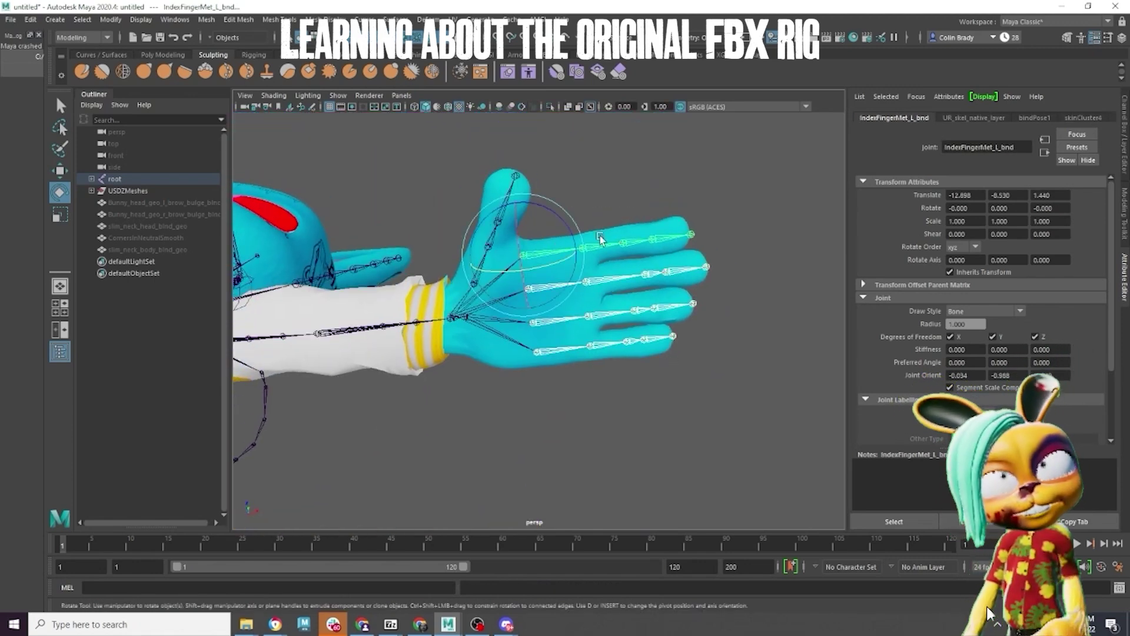
{"action": "left_click_drag", "start_coordinate": [565, 261], "coordinate": [507, 265]}
{"action": "key", "text": "ctrl+z"}
Select the whole joint hierarchy of the left hand's four fingers, excluding the thumb, and rotate the joints to curl the fingers
{"action": "left_click", "coordinate": [82, 19]}
{"action": "left_click", "coordinate": [99, 76]}
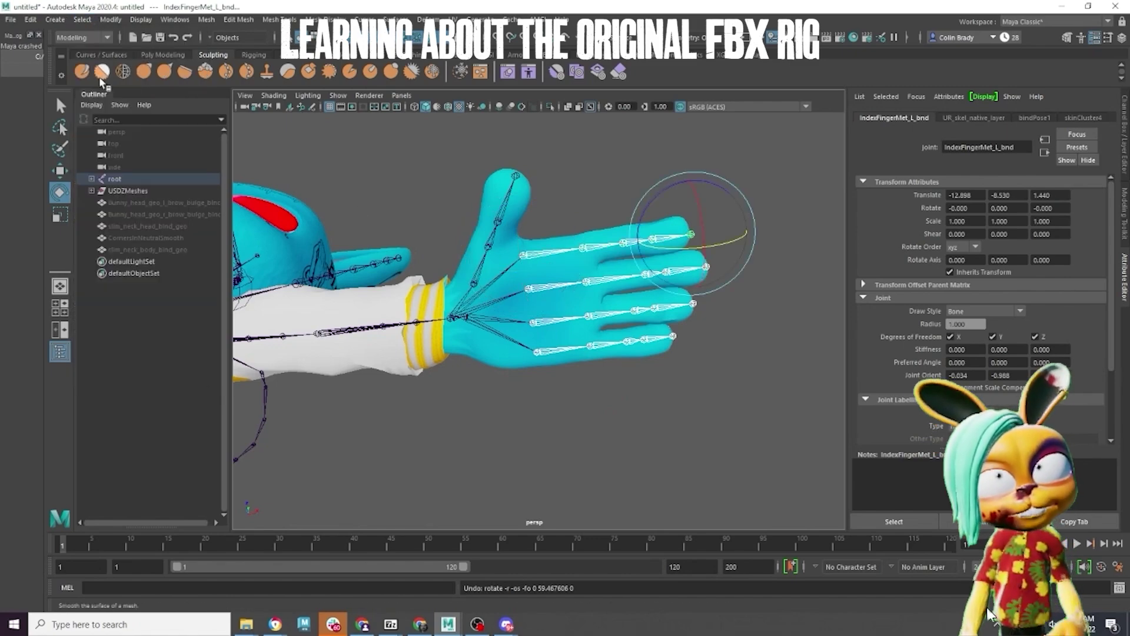
{"action": "left_click_drag", "start_coordinate": [724, 247], "coordinate": [447, 320]}
{"action": "right_click_drag", "start_coordinate": [447, 320], "coordinate": [553, 331], "text": "alt"}
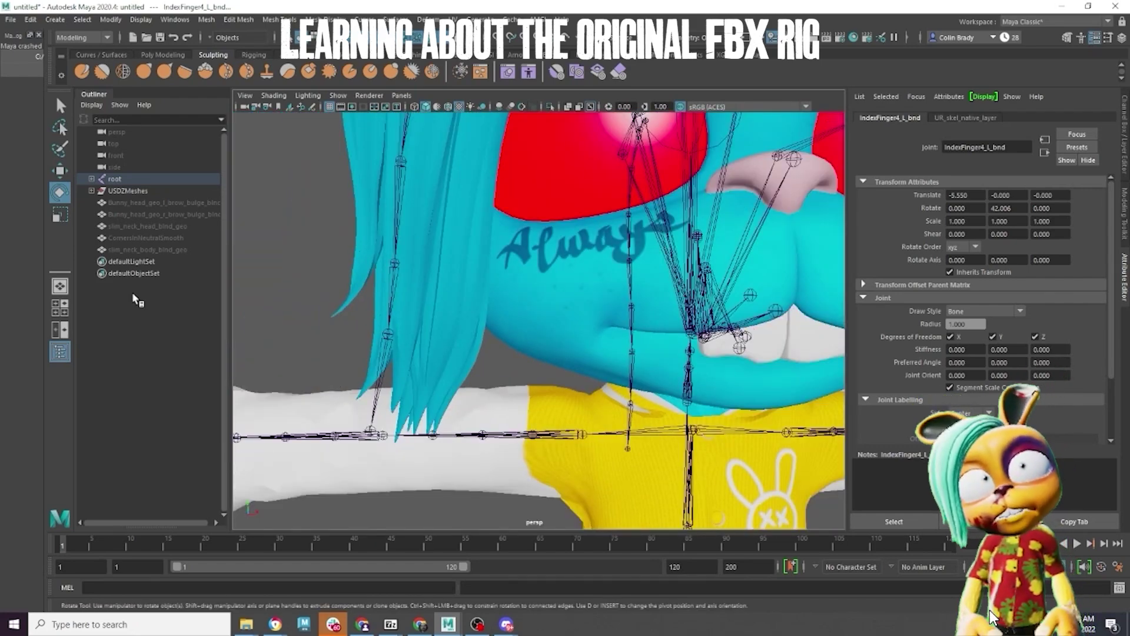
{"action": "key", "text": "f"}
{"action": "left_click_drag", "start_coordinate": [230, 257], "coordinate": [353, 259]}
{"action": "scroll", "coordinate": [275, 274], "scroll_direction": "down", "scroll_amount": 8}
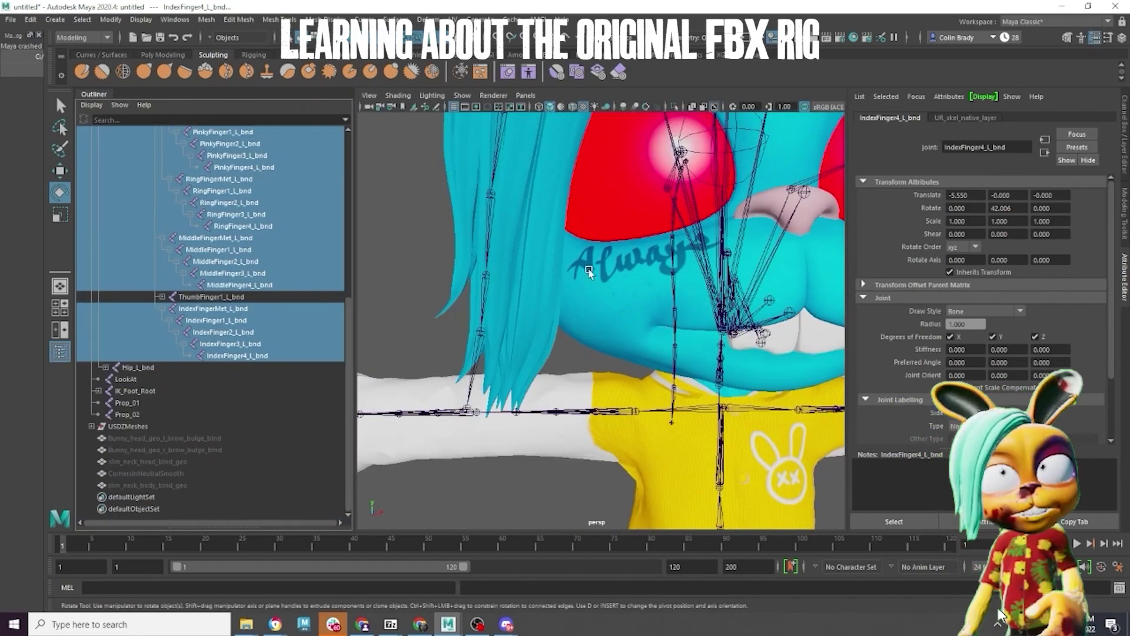
Try rotating the JawJoint_M_bnd joint to move the character's mouth, and undo the rotation
{"action": "left_click_drag", "start_coordinate": [589, 269], "coordinate": [633, 268], "text": "alt"}
{"action": "left_click", "coordinate": [712, 284]}
{"action": "left_click_drag", "start_coordinate": [713, 285], "coordinate": [596, 321], "text": "alt"}
{"action": "left_click_drag", "start_coordinate": [641, 323], "coordinate": [583, 330], "text": "alt"}
{"action": "left_click_drag", "start_coordinate": [595, 290], "coordinate": [631, 270]}
{"action": "key", "text": "ctrl+z"}
{"action": "key", "text": "ctrl+z"}
{"action": "key", "text": "ctrl+z"}
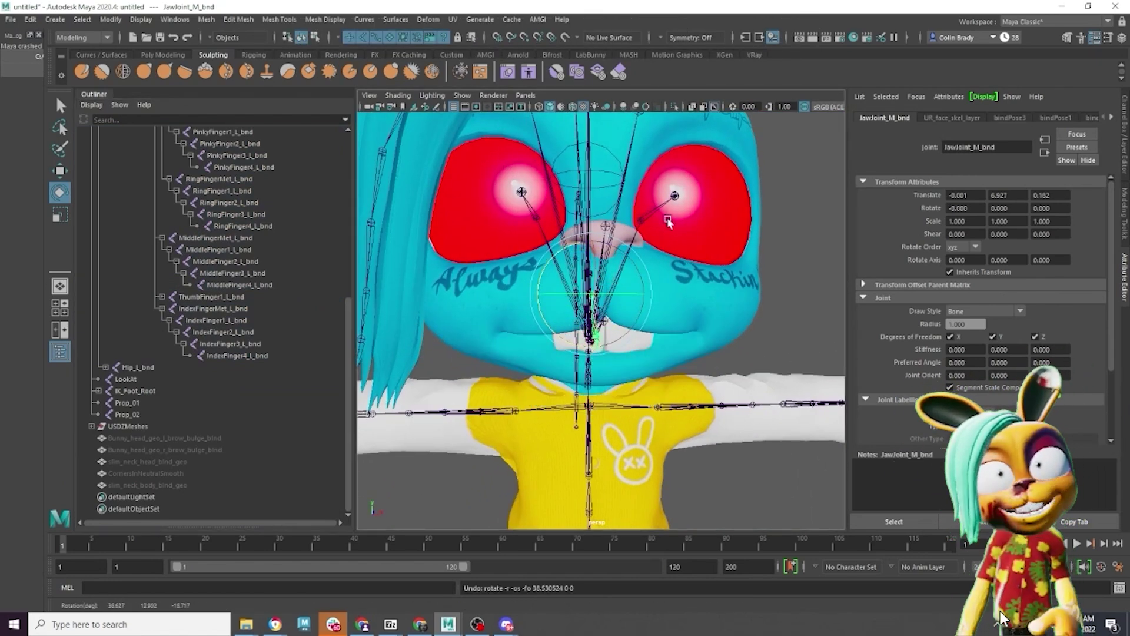
Try rotating both eye joints together to change the gaze, and undo the rotation
{"action": "left_click", "coordinate": [661, 206]}
{"action": "left_click", "coordinate": [527, 204], "text": "shift"}
{"action": "left_click_drag", "start_coordinate": [562, 211], "coordinate": [533, 224]}
{"action": "key", "text": "ctrl+z"}
{"action": "key", "text": "ctrl+z"}
{"action": "scroll", "coordinate": [603, 229], "scroll_direction": "down", "scroll_amount": 5}
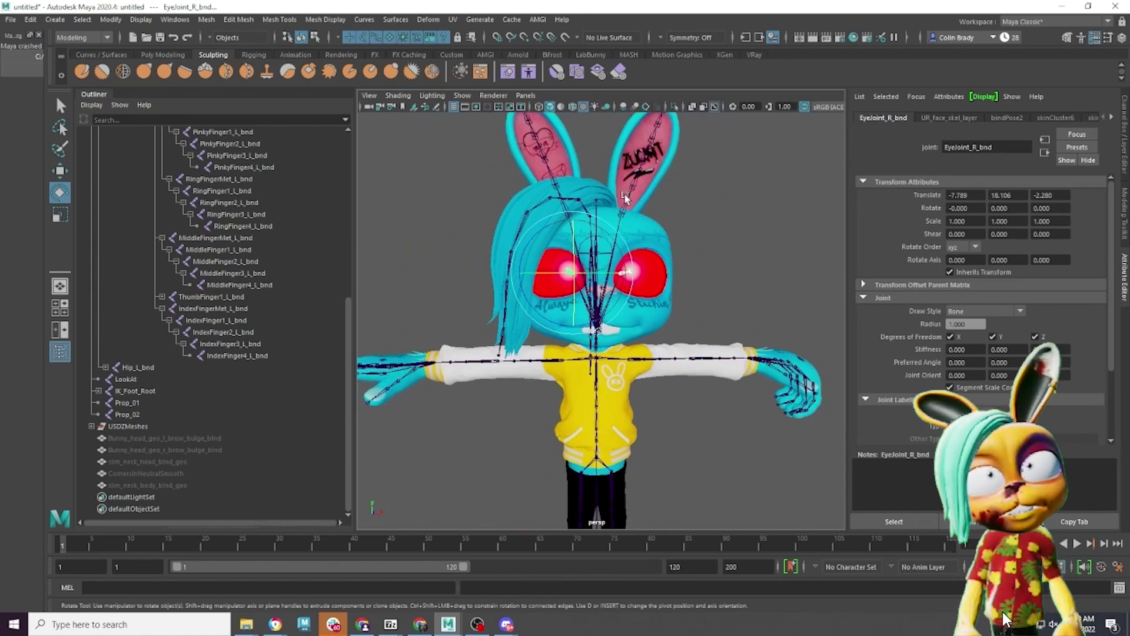
Try bending the left ear by rotating its base joint and its whole joint hierarchy, and undo the pose
{"action": "scroll", "coordinate": [625, 207], "scroll_direction": "up", "scroll_amount": 5}
{"action": "left_click_drag", "start_coordinate": [621, 219], "coordinate": [595, 194], "text": "alt"}
{"action": "left_click_drag", "start_coordinate": [562, 156], "coordinate": [678, 313]}
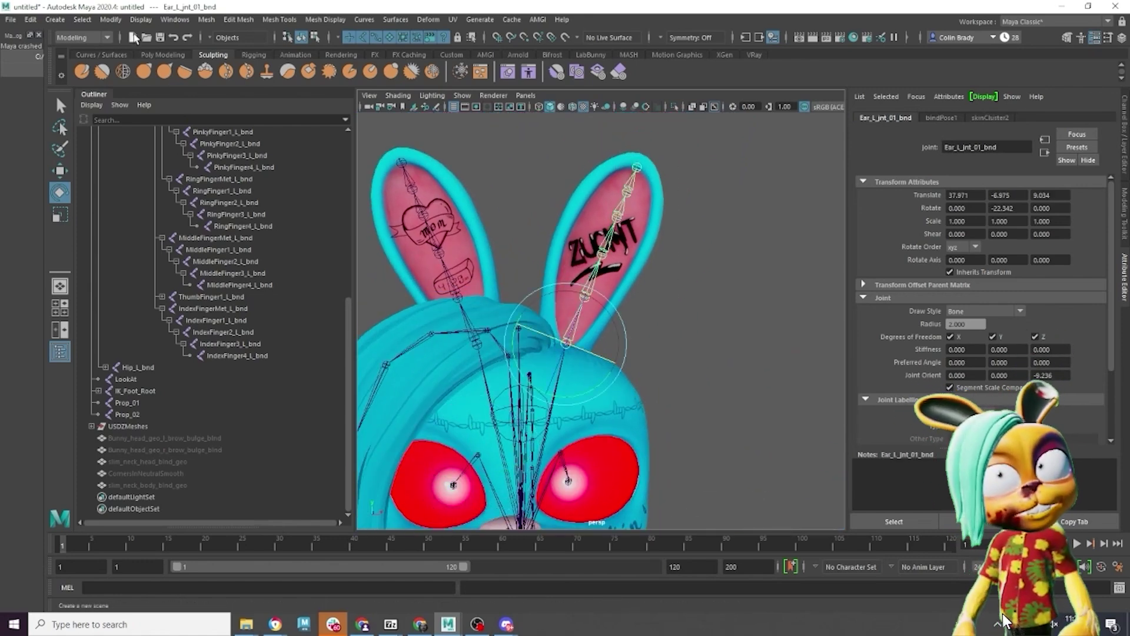
{"action": "left_click", "coordinate": [82, 20]}
{"action": "left_click", "coordinate": [105, 75]}
{"action": "left_click_drag", "start_coordinate": [644, 141], "coordinate": [691, 320]}
{"action": "scroll", "coordinate": [648, 256], "scroll_direction": "down", "scroll_amount": 5}
{"action": "scroll", "coordinate": [593, 290], "scroll_direction": "up", "scroll_amount": 8}
{"action": "scroll", "coordinate": [691, 320], "scroll_direction": "down", "scroll_amount": 8}
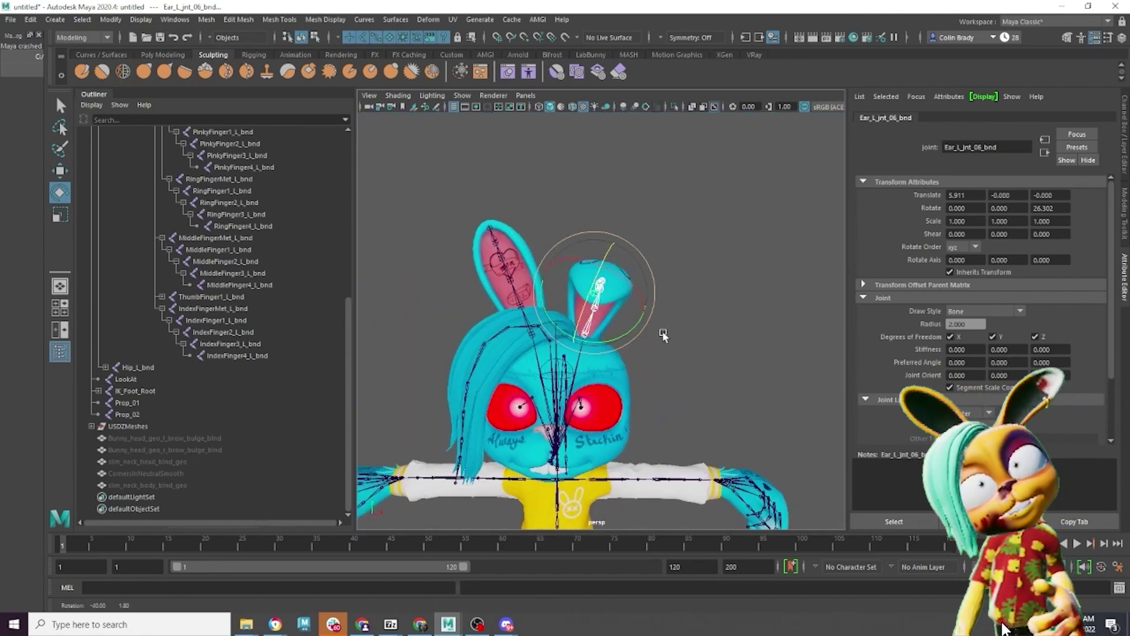
{"action": "middle_click_drag", "start_coordinate": [661, 333], "coordinate": [708, 217], "text": "alt"}
{"action": "scroll", "coordinate": [715, 230], "scroll_direction": "up", "scroll_amount": 3}
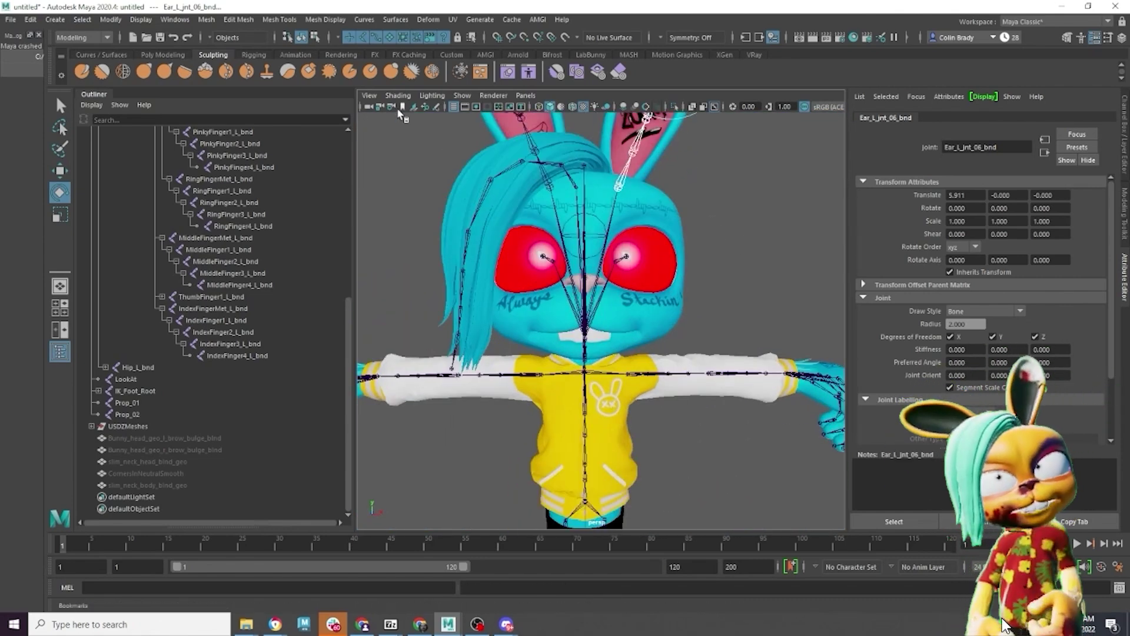
Turn off X-Ray Joints shading, clear the joint selection and open the 2096Build.mb scene
{"action": "left_click", "coordinate": [397, 95]}
{"action": "left_click", "coordinate": [415, 226]}
{"action": "scroll", "coordinate": [712, 235], "scroll_direction": "down", "scroll_amount": 4}
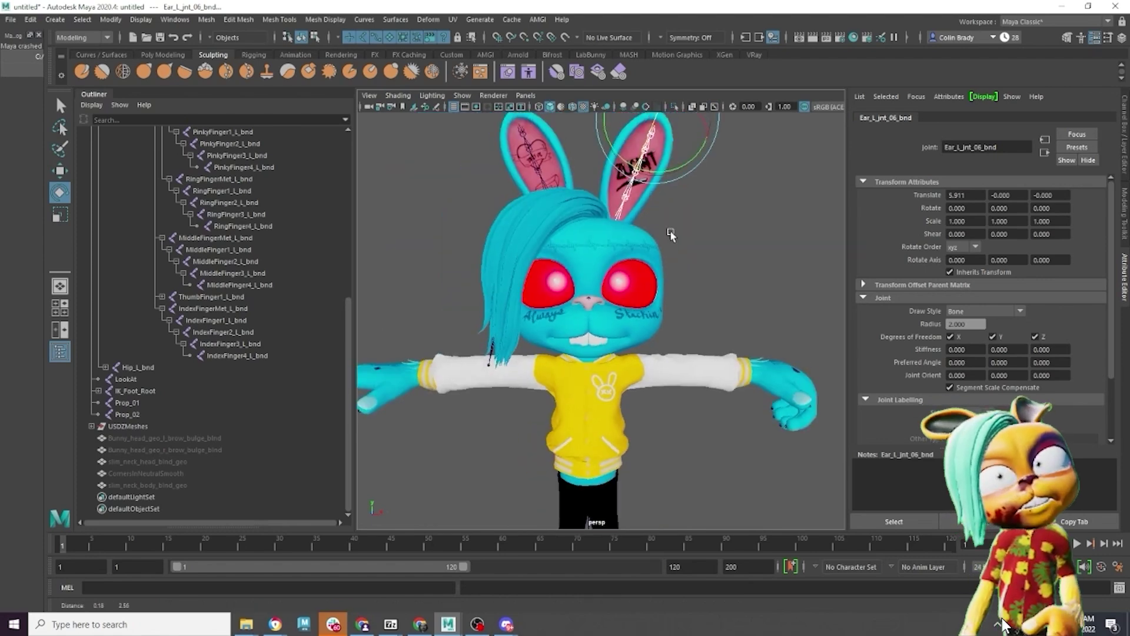
{"action": "left_click", "coordinate": [712, 236]}
{"action": "left_click", "coordinate": [11, 19]}
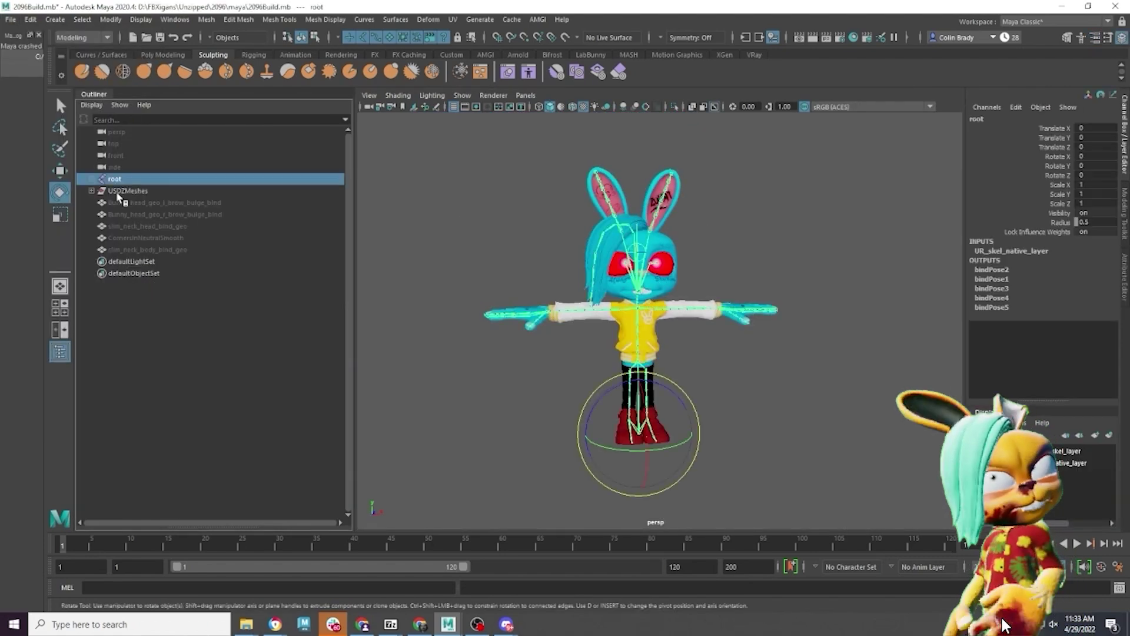
Select root and USDZMeshes and start exporting the selection with FBX export as the file type
{"action": "left_click", "coordinate": [30, 19]}
{"action": "mouse_move", "coordinate": [11, 19]}
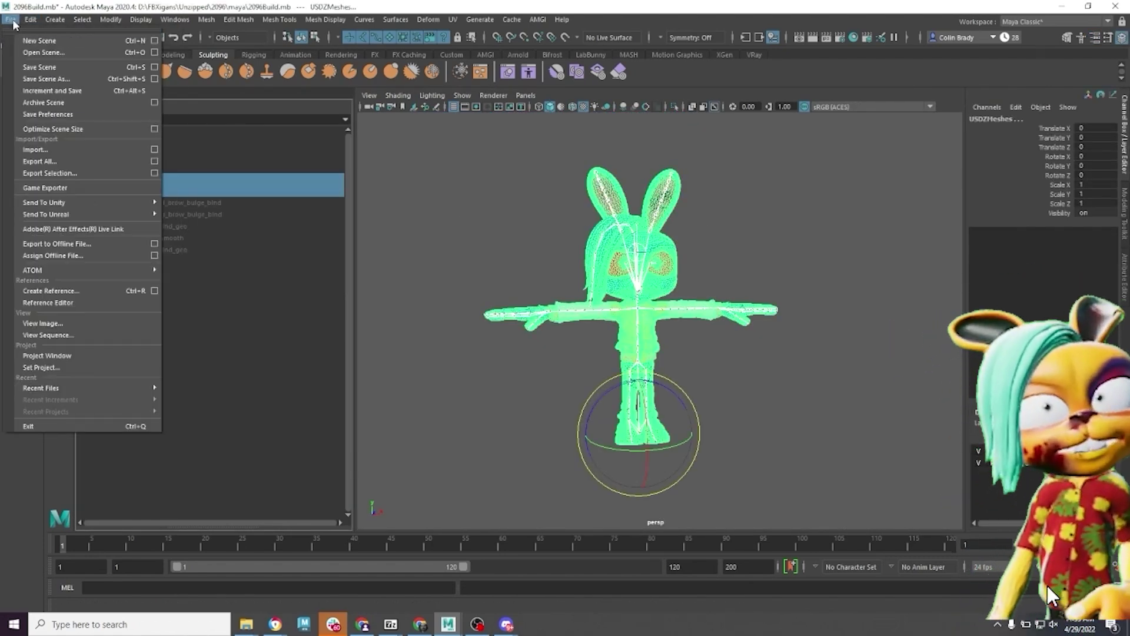
{"action": "left_click", "coordinate": [154, 173]}
{"action": "left_click", "coordinate": [479, 264]}
{"action": "left_click", "coordinate": [505, 294]}
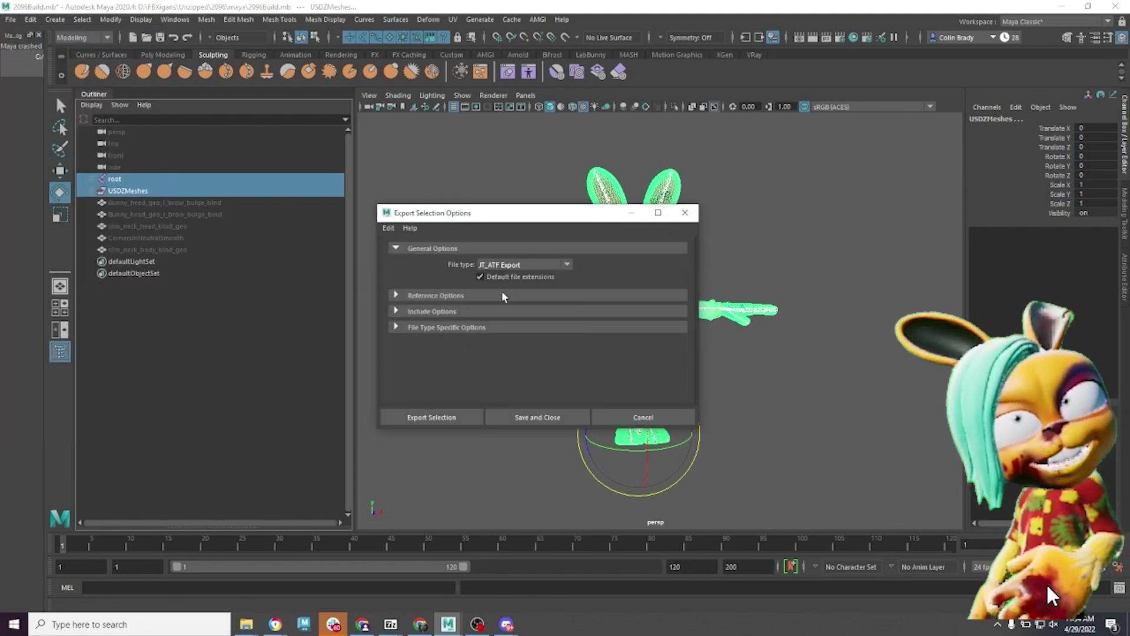
{"action": "left_click", "coordinate": [509, 266]}
{"action": "left_click", "coordinate": [493, 383]}
{"action": "left_click", "coordinate": [432, 416]}
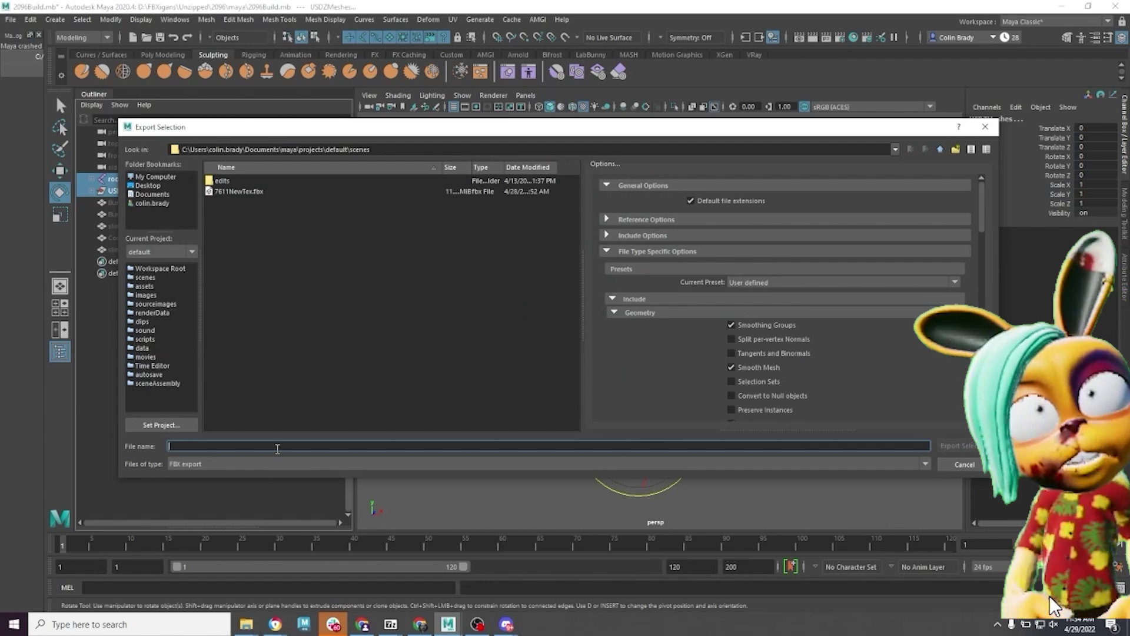
Browse to D:\FBXigans\Unzipped\2096 for the export, create a folder named FBX there and open it
{"action": "type", "text": "D:\\FBXigans\\Unzipped\\2096"}
{"action": "key", "text": "Return"}
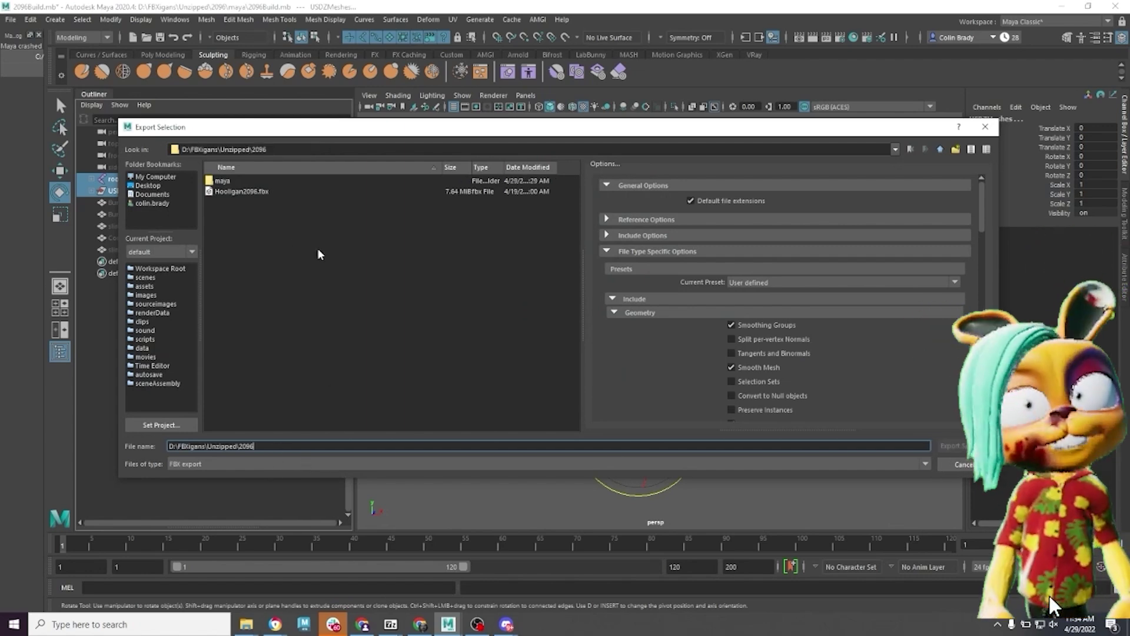
{"action": "right_click", "coordinate": [265, 224]}
{"action": "left_click", "coordinate": [315, 241]}
{"action": "type", "text": "FBX"}
{"action": "key", "text": "Return"}
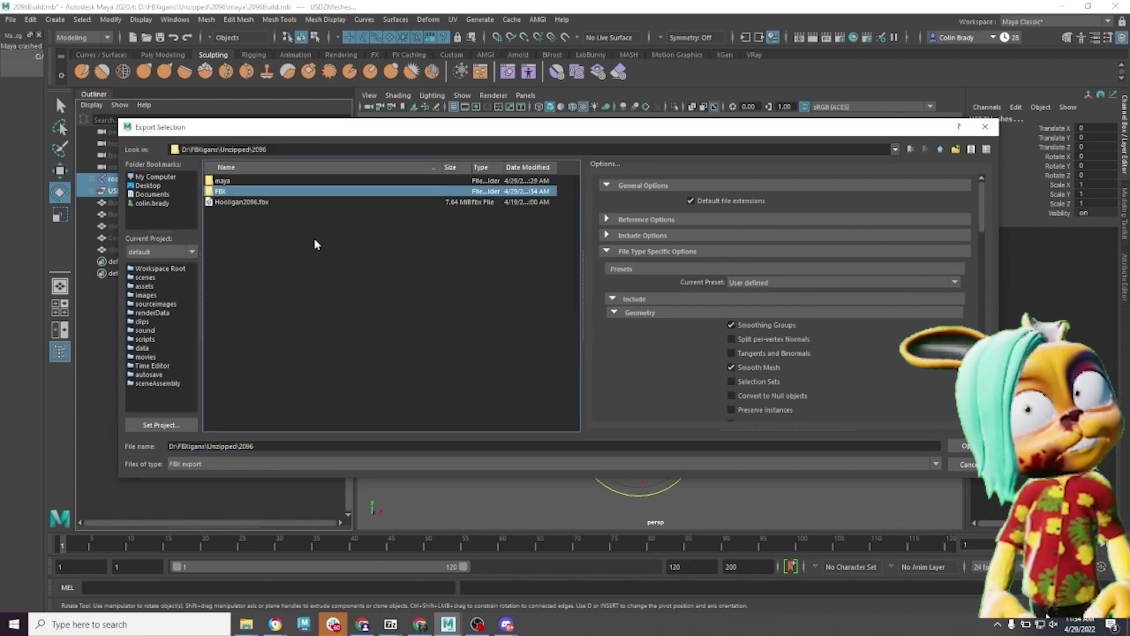
{"action": "double_click", "coordinate": [312, 196]}
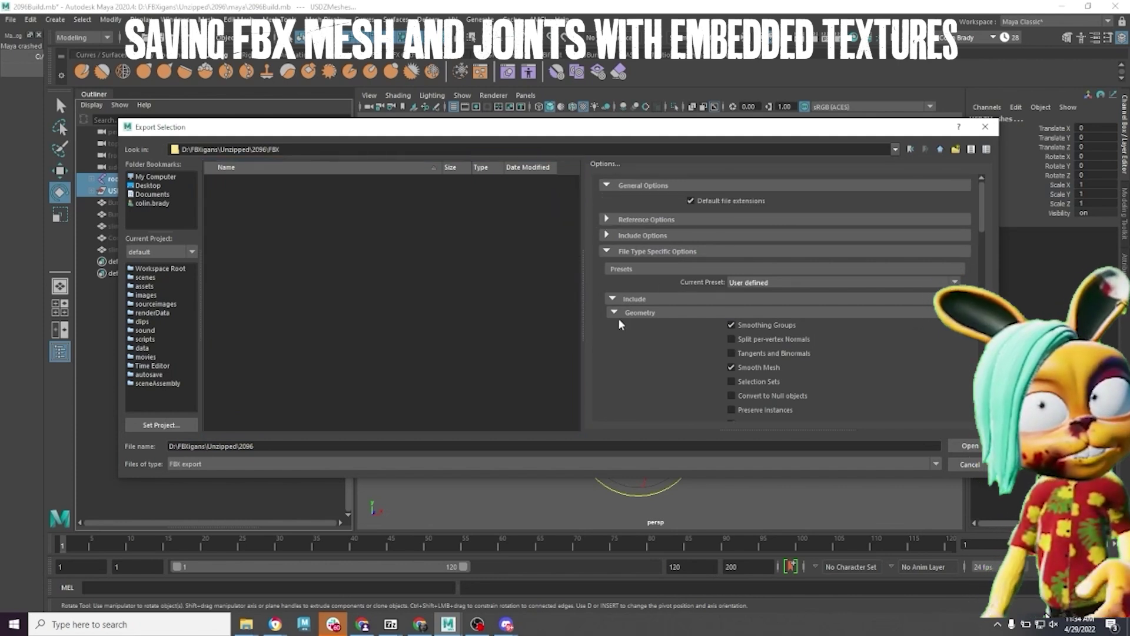
Export the mesh and joints as 2096FBXTex with Animation, Skins, Blend Shapes and Embed Media enabled, in Binary FBX 2020 format
{"action": "left_click", "coordinate": [660, 315]}
{"action": "scroll", "coordinate": [687, 342], "scroll_direction": "down", "scroll_amount": 3}
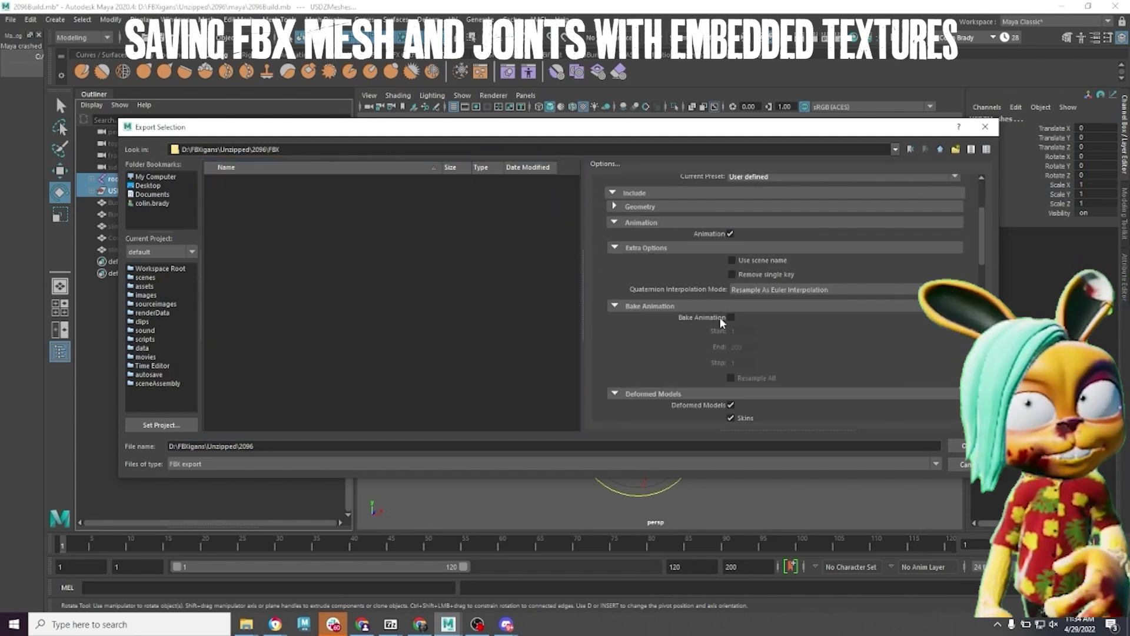
{"action": "scroll", "coordinate": [738, 321], "scroll_direction": "down", "scroll_amount": 8}
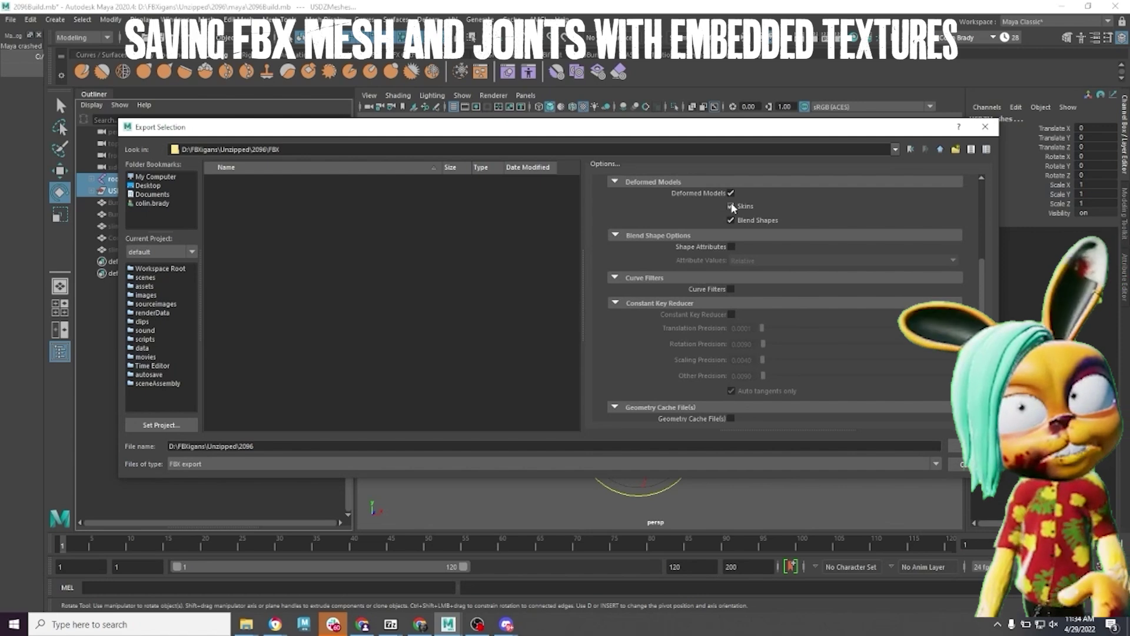
{"action": "scroll", "coordinate": [749, 329], "scroll_direction": "down", "scroll_amount": 5}
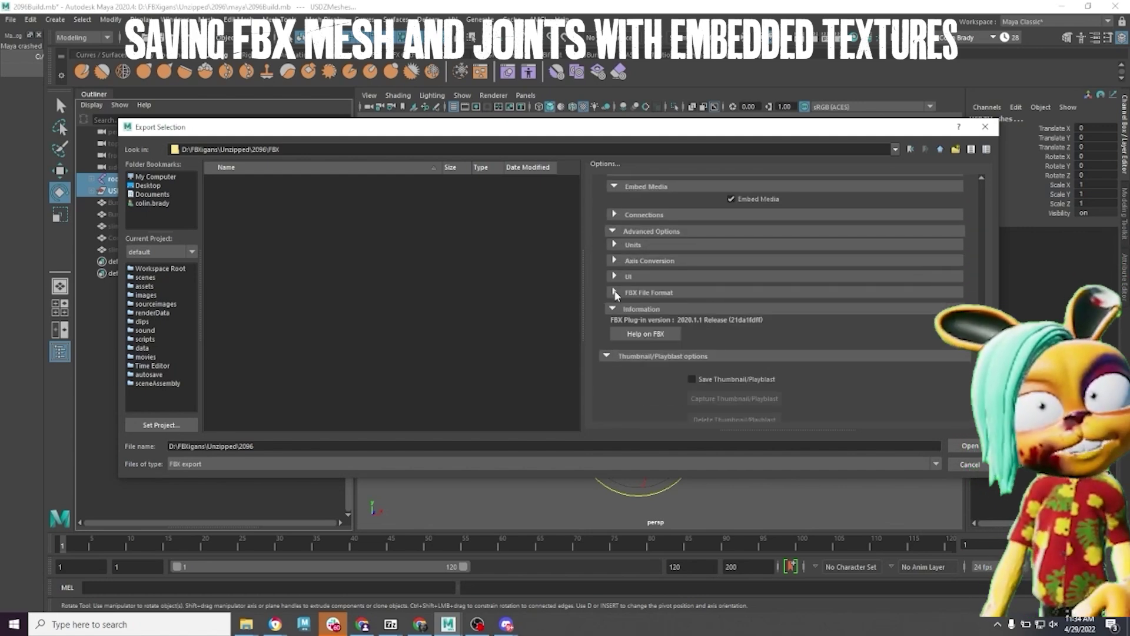
{"action": "scroll", "coordinate": [718, 335], "scroll_direction": "down", "scroll_amount": 2}
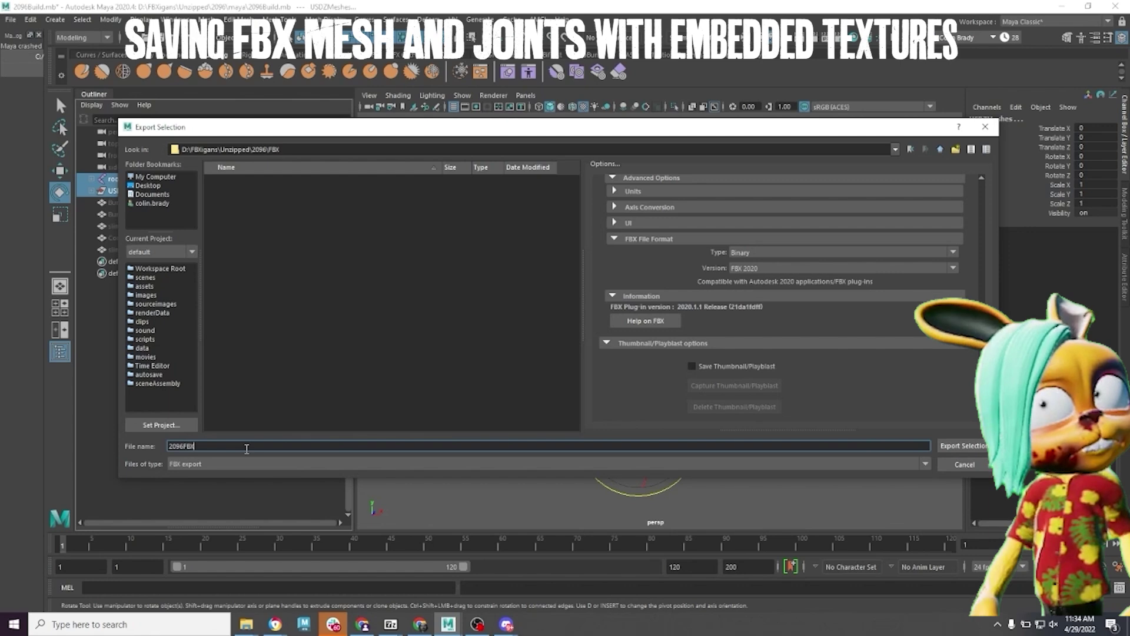
{"action": "left_click", "coordinate": [958, 446]}
{"action": "left_click", "coordinate": [654, 507]}
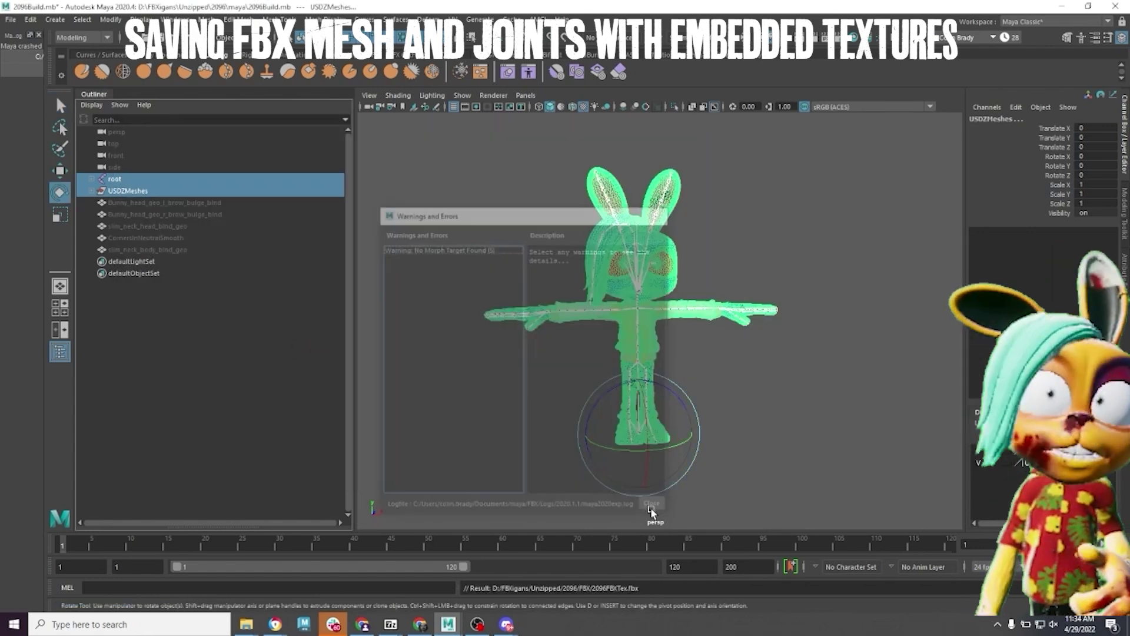
Clear the selection, save the 2096Build.mb scene and close the docked panel beside the toolbox
{"action": "left_click", "coordinate": [725, 259]}
{"action": "left_click", "coordinate": [11, 19]}
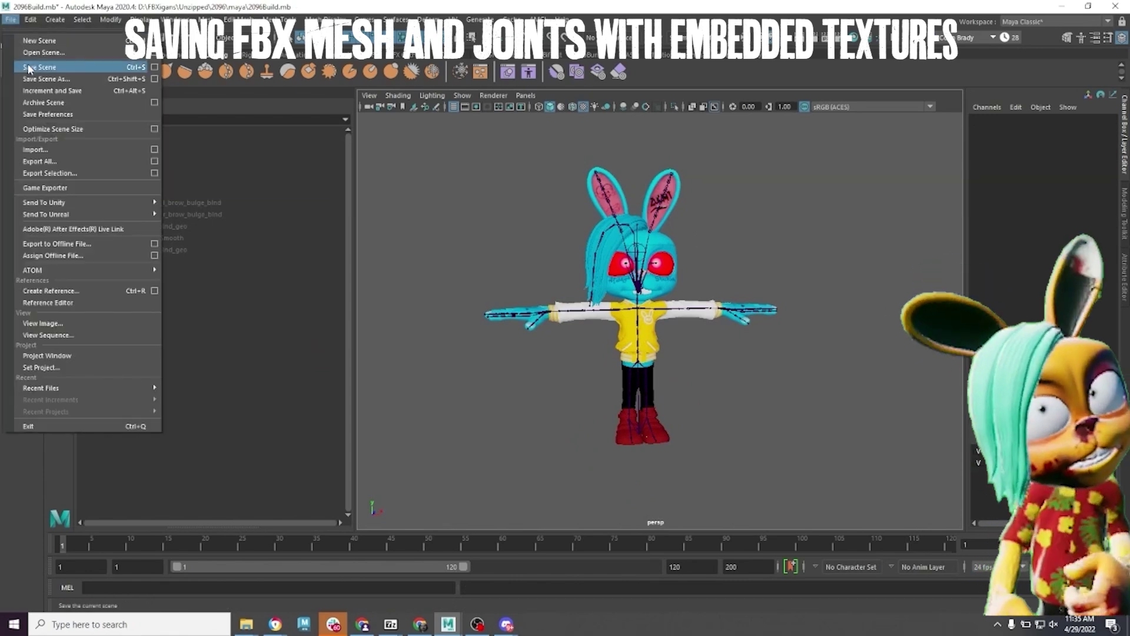
{"action": "left_click", "coordinate": [30, 64]}
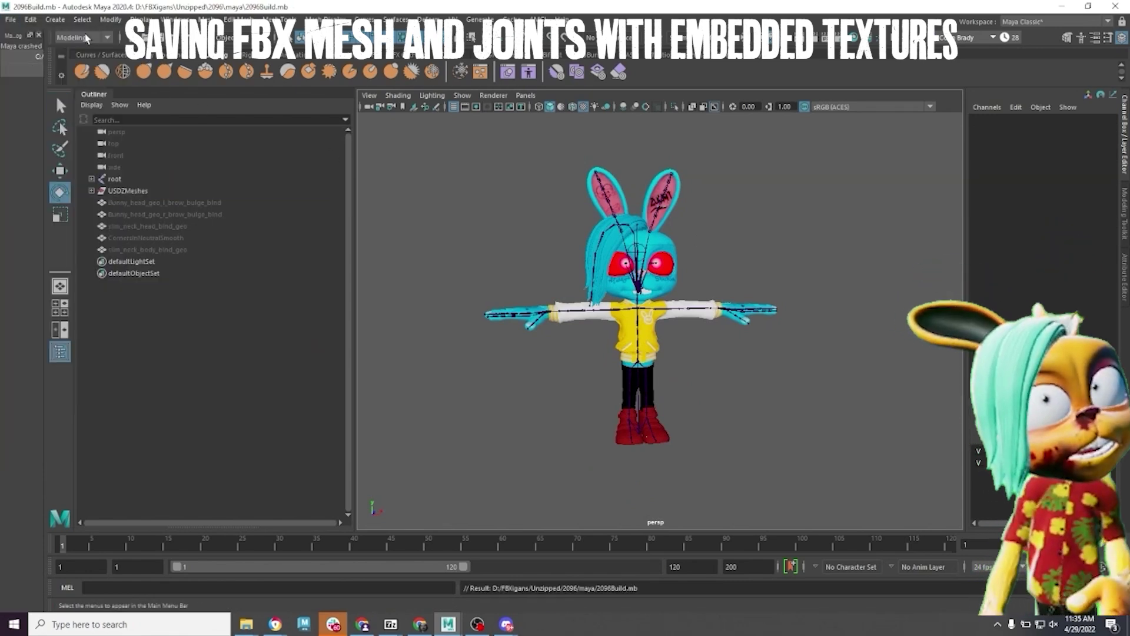
{"action": "left_click", "coordinate": [39, 35]}
Select only the USDZMeshes group and start exporting it as an FBX selection
{"action": "left_click", "coordinate": [12, 20]}
{"action": "left_click", "coordinate": [79, 172]}
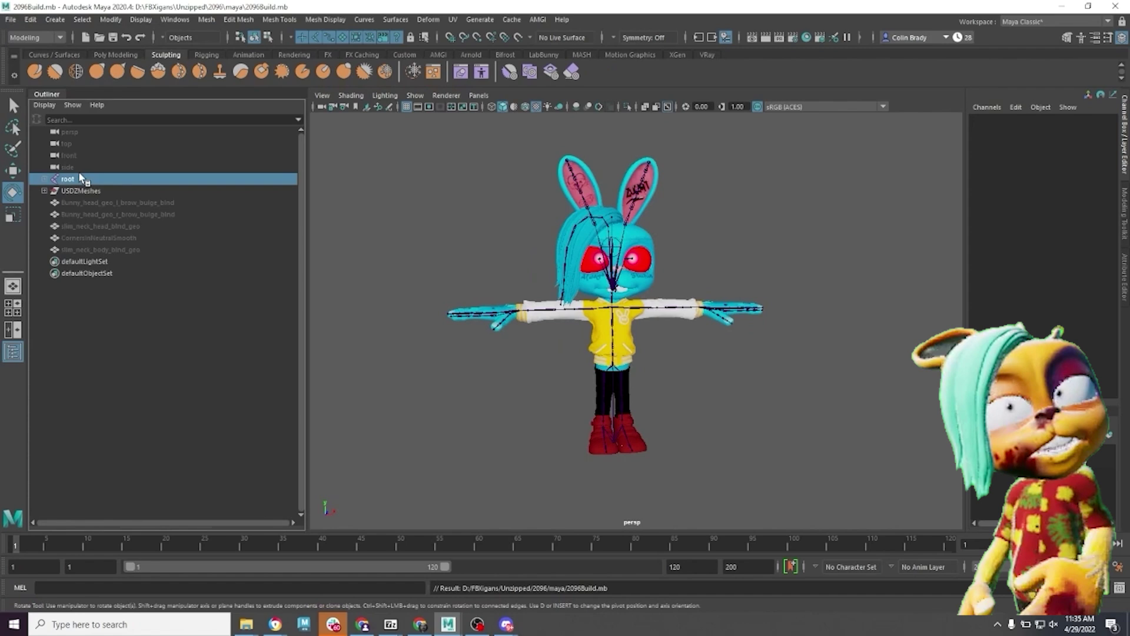
{"action": "left_click", "coordinate": [81, 190]}
{"action": "left_click", "coordinate": [11, 20]}
{"action": "left_click", "coordinate": [154, 173]}
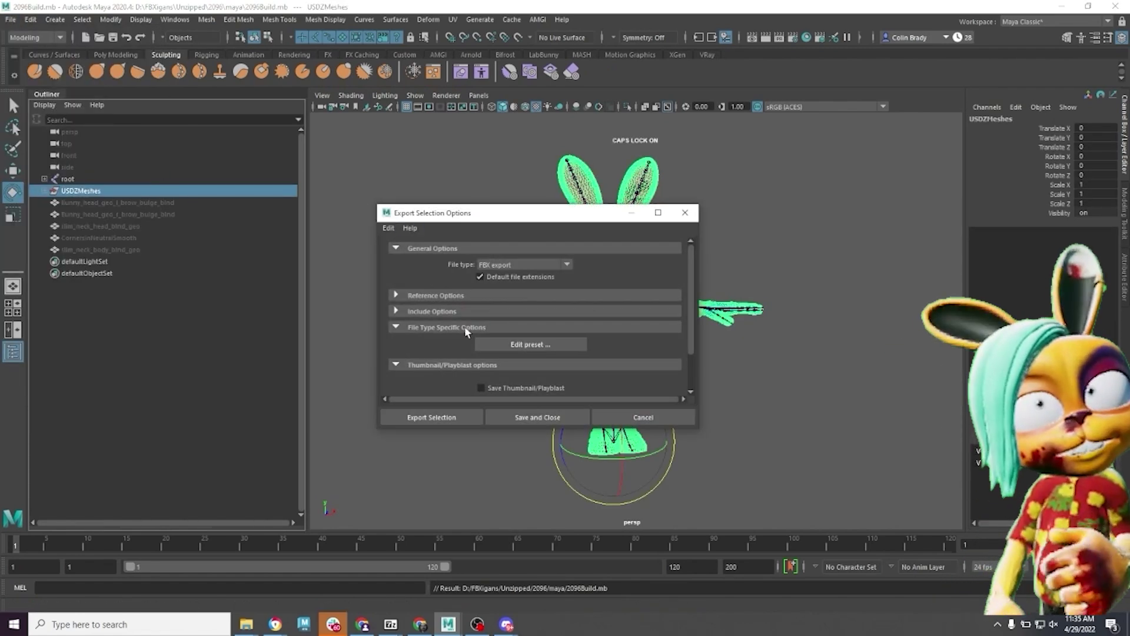
{"action": "left_click", "coordinate": [455, 416]}
Turn off Animation in the FBX export options, and keep Embed Media on with Binary FBX 2020 as the format
{"action": "scroll", "coordinate": [719, 234], "scroll_direction": "down", "scroll_amount": 2}
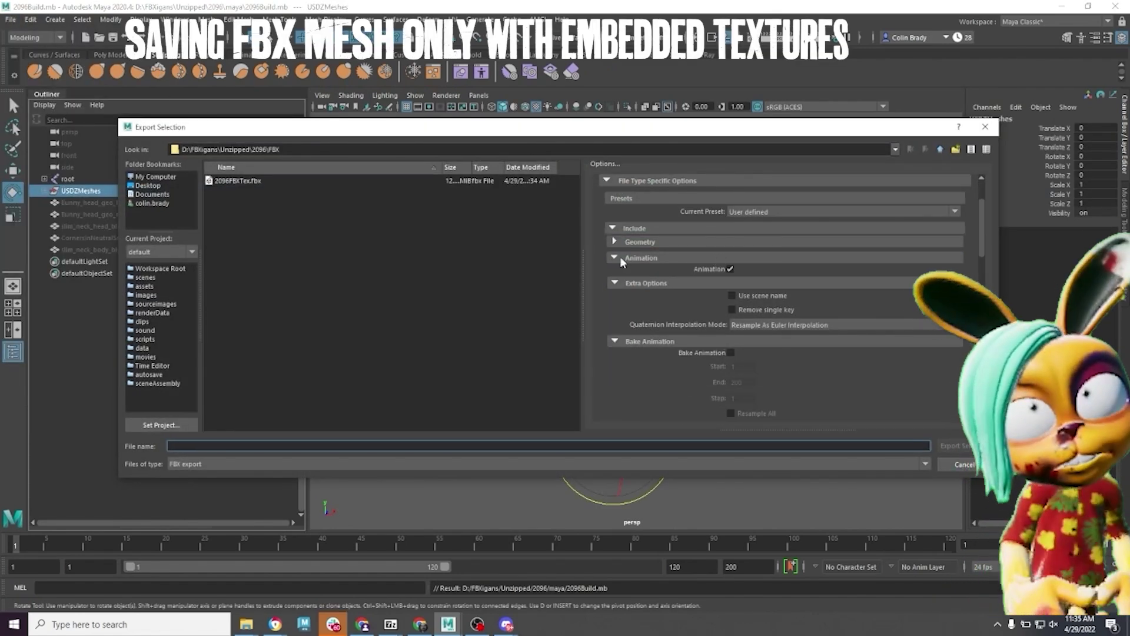
{"action": "left_click", "coordinate": [730, 268]}
{"action": "left_click", "coordinate": [614, 242]}
{"action": "left_click", "coordinate": [615, 242]}
{"action": "scroll", "coordinate": [635, 236], "scroll_direction": "down", "scroll_amount": 2}
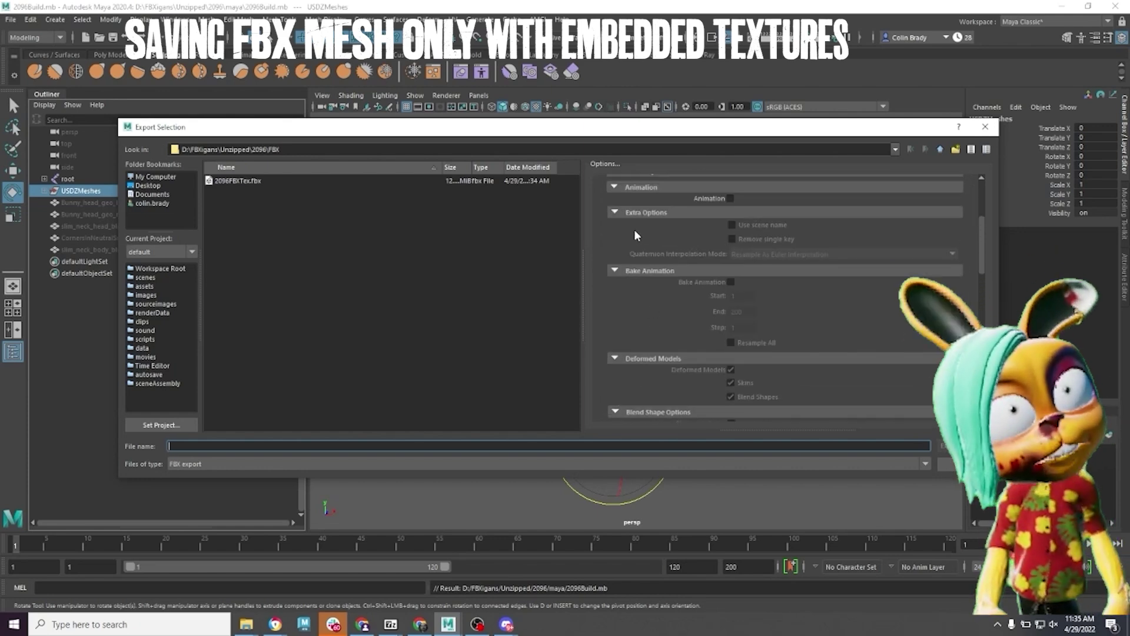
{"action": "scroll", "coordinate": [635, 236], "scroll_direction": "down", "scroll_amount": 5}
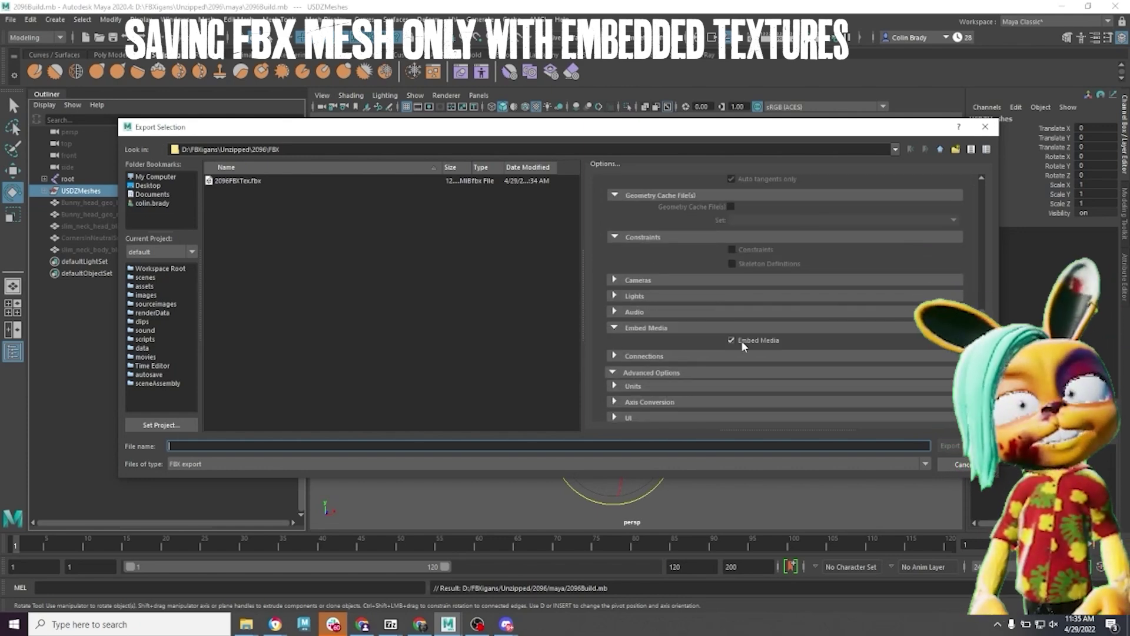
{"action": "scroll", "coordinate": [680, 345], "scroll_direction": "down", "scroll_amount": 5}
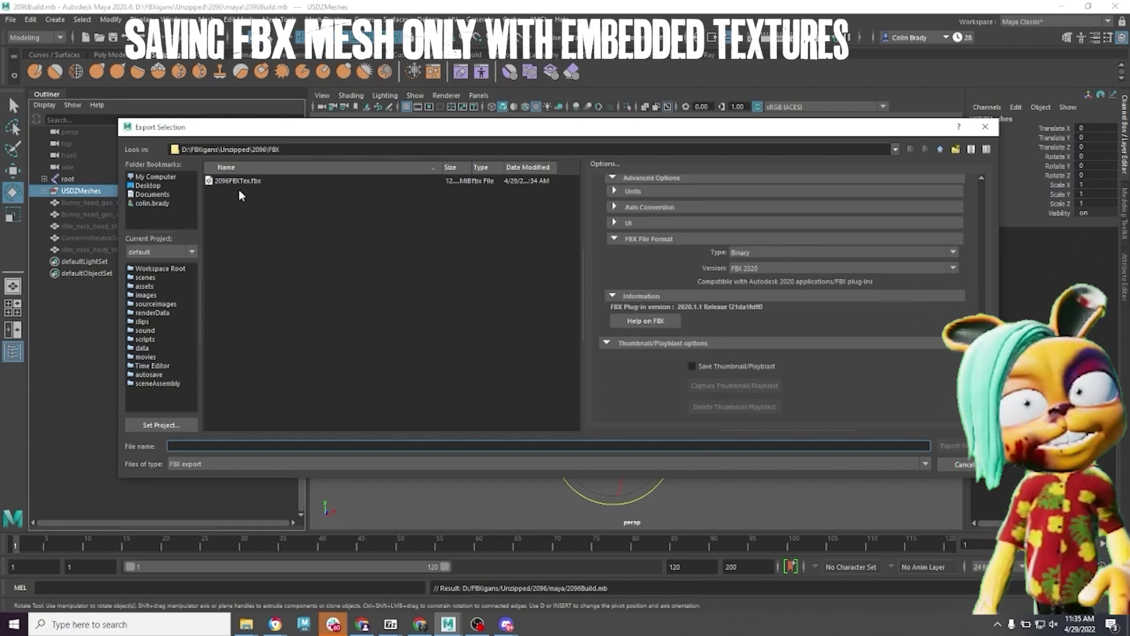
Export the meshes under the file name 2096FBXTex2.fbx in the 2096\FBX folder
{"action": "left_click", "coordinate": [239, 182]}
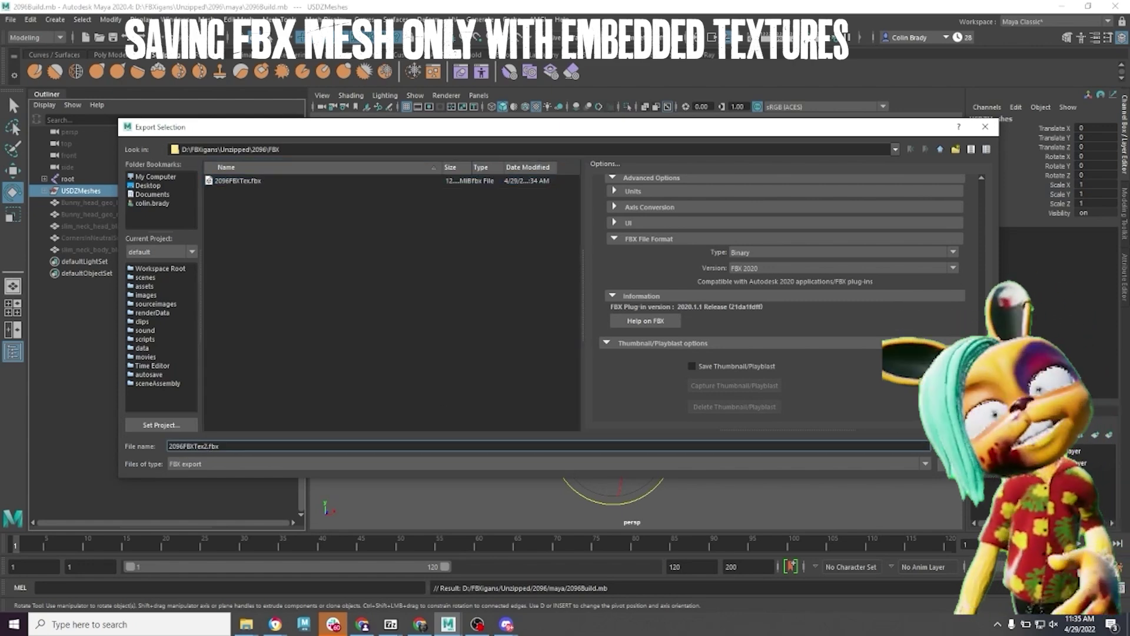
{"action": "key", "text": "Return"}
{"action": "left_click", "coordinate": [664, 220]}
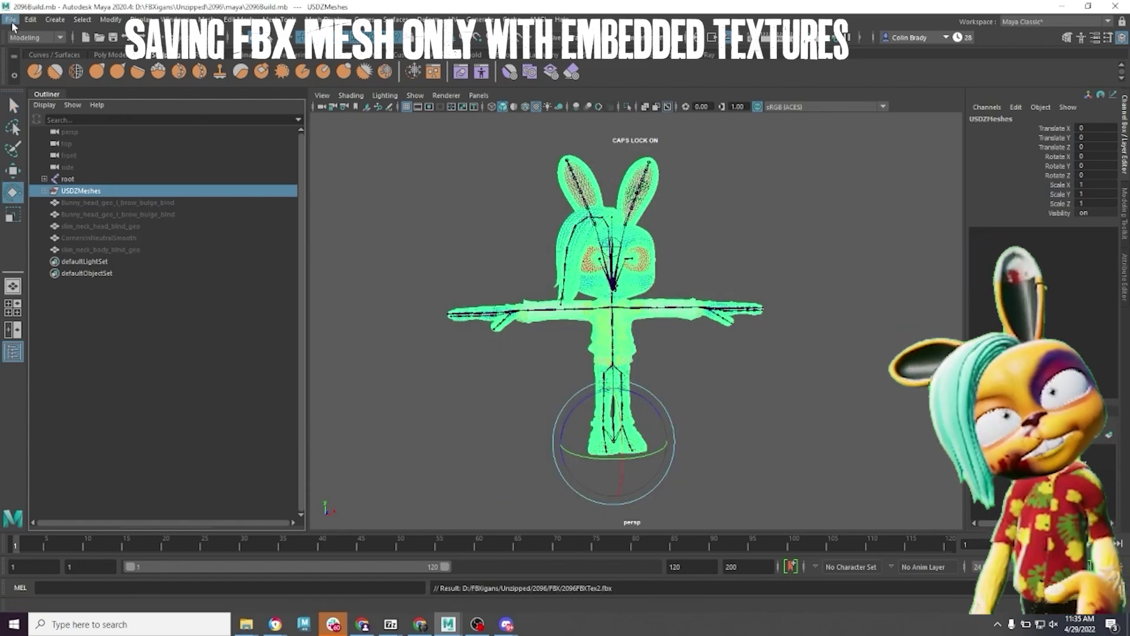
Start a new scene and import 2096FBXTex2.fbx into it from the 2096\FBX folder in File Explorer
{"action": "left_click", "coordinate": [10, 20]}
{"action": "left_click", "coordinate": [26, 34]}
{"action": "mouse_move", "coordinate": [246, 625]}
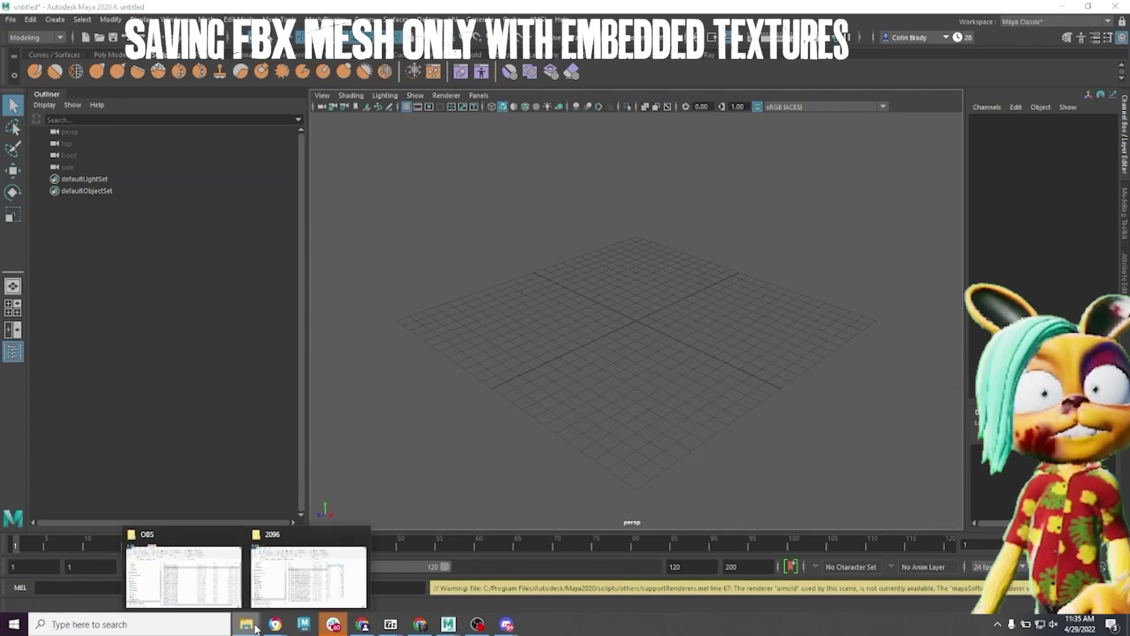
{"action": "left_click", "coordinate": [287, 581]}
{"action": "double_click", "coordinate": [912, 294]}
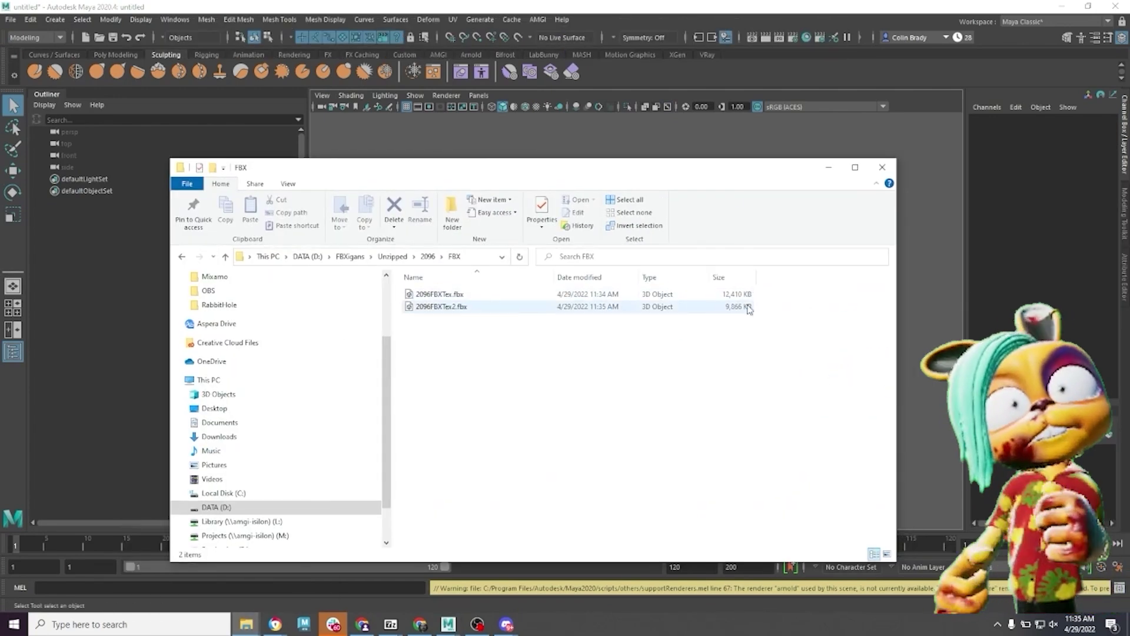
{"action": "left_click", "coordinate": [465, 306]}
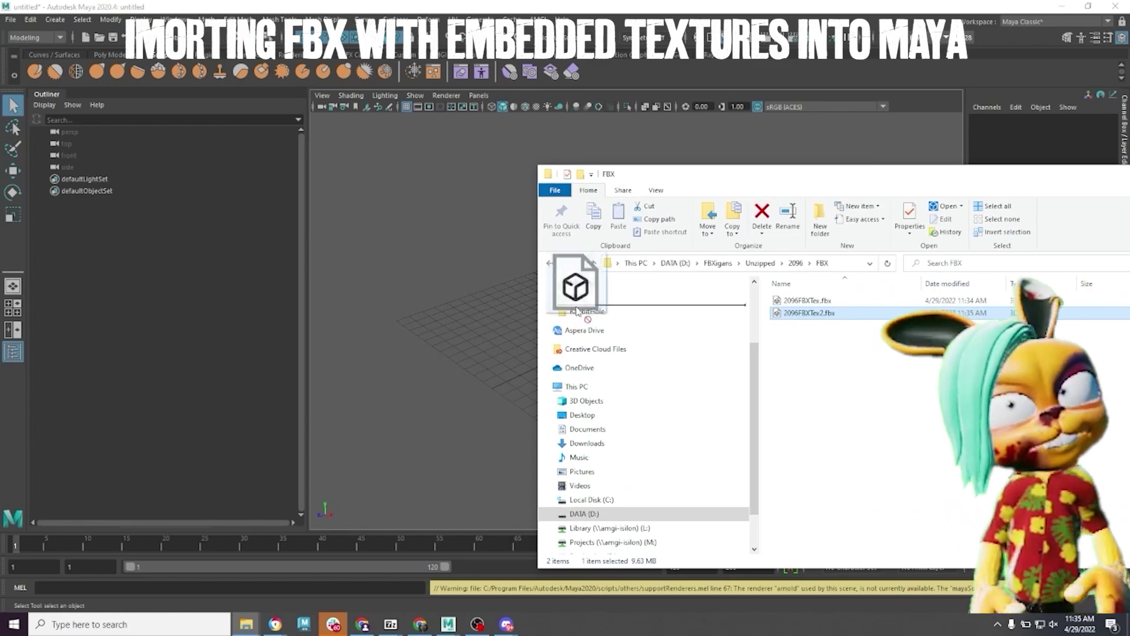
{"action": "left_click_drag", "start_coordinate": [575, 285], "coordinate": [583, 294]}
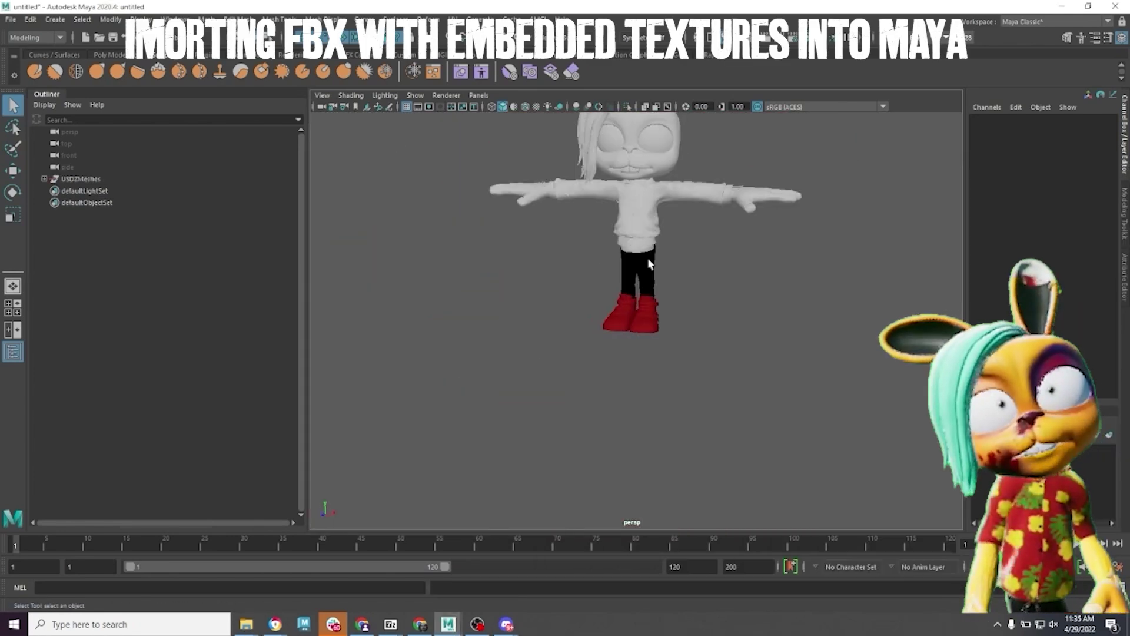
Turn on textured display in the viewport and inspect the imported character's face and jacket
{"action": "left_click", "coordinate": [351, 95]}
{"action": "left_click", "coordinate": [375, 290]}
{"action": "scroll", "coordinate": [469, 418], "scroll_direction": "up", "scroll_amount": 5}
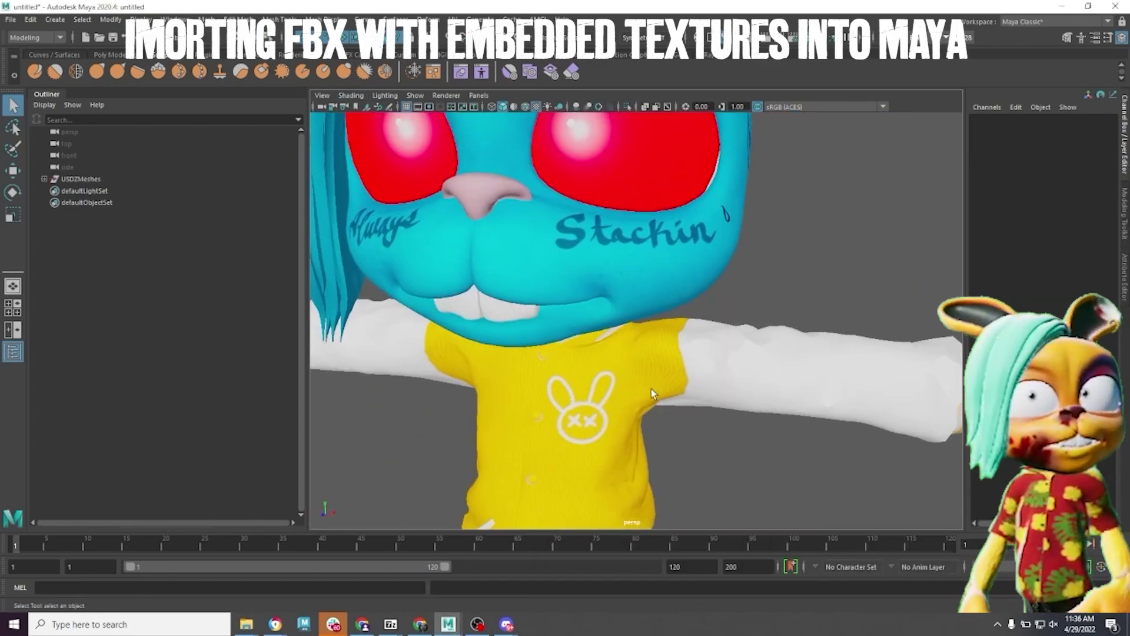
{"action": "scroll", "coordinate": [651, 389], "scroll_direction": "down", "scroll_amount": 5}
{"action": "left_click_drag", "start_coordinate": [660, 341], "coordinate": [686, 361], "text": "alt"}
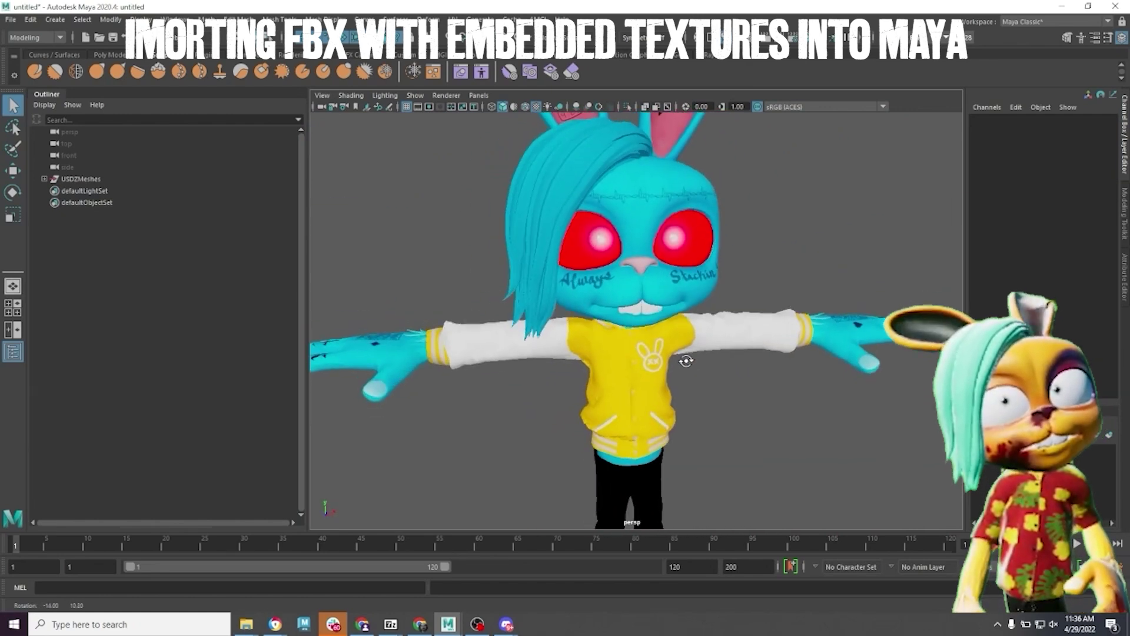
Duplicate the Bunny_head_geo mesh and rename the copy NewShapes
{"action": "scroll", "coordinate": [686, 361], "scroll_direction": "up", "scroll_amount": 5}
{"action": "left_click", "coordinate": [582, 259]}
{"action": "scroll", "coordinate": [644, 284], "scroll_direction": "down", "scroll_amount": 2}
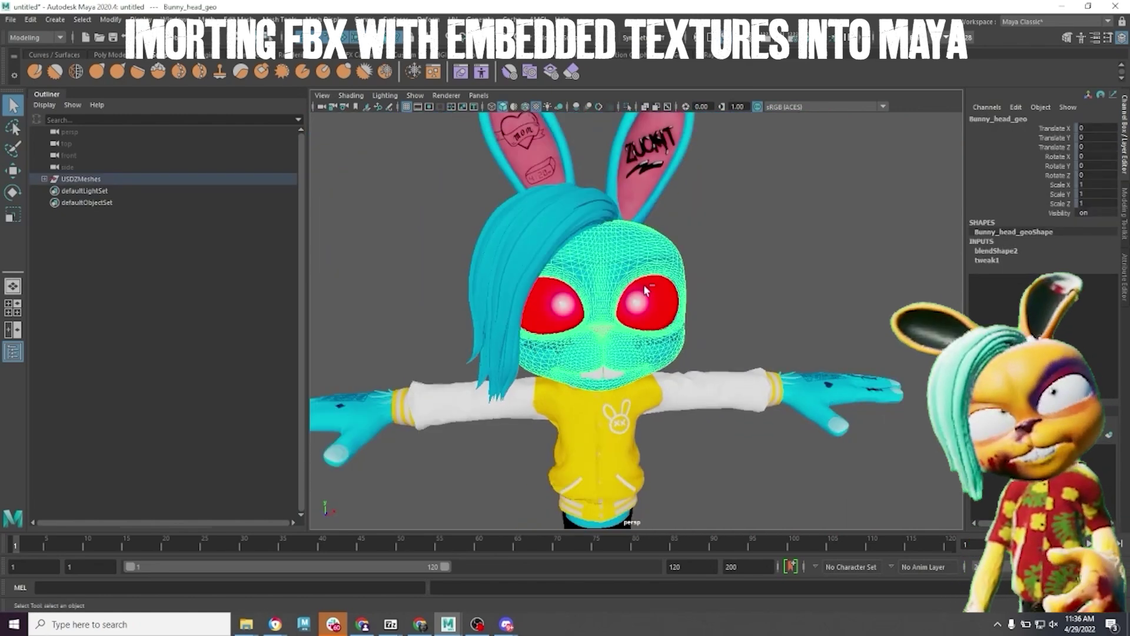
{"action": "key", "text": "ctrl+d"}
{"action": "double_click", "coordinate": [103, 356]}
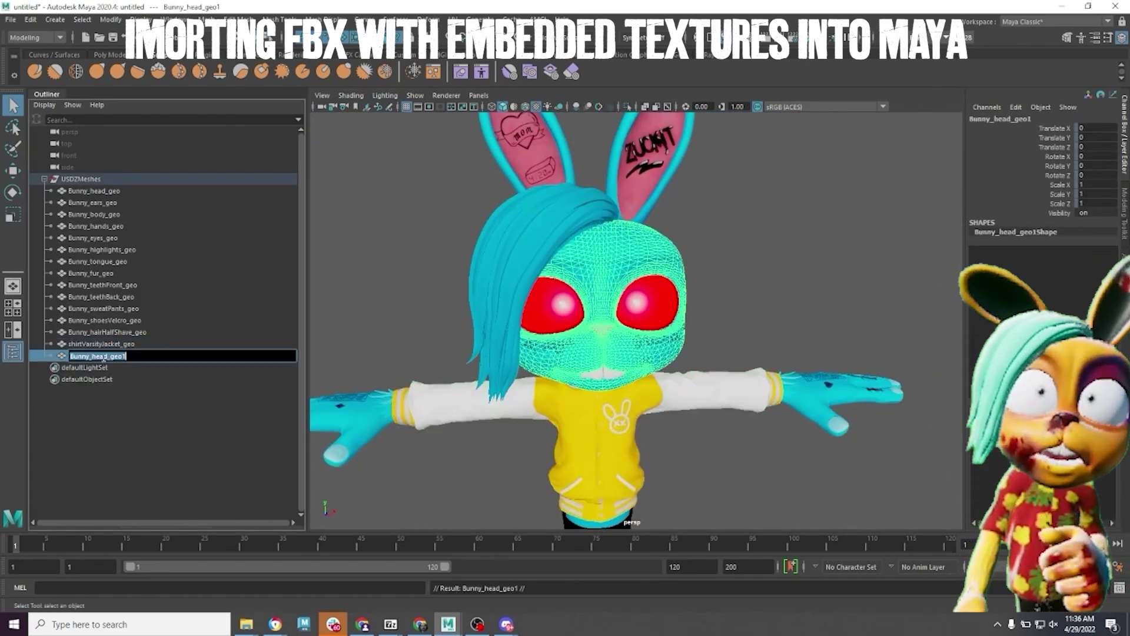
{"action": "type", "text": "NewShapes"}
{"action": "key", "text": "Return"}
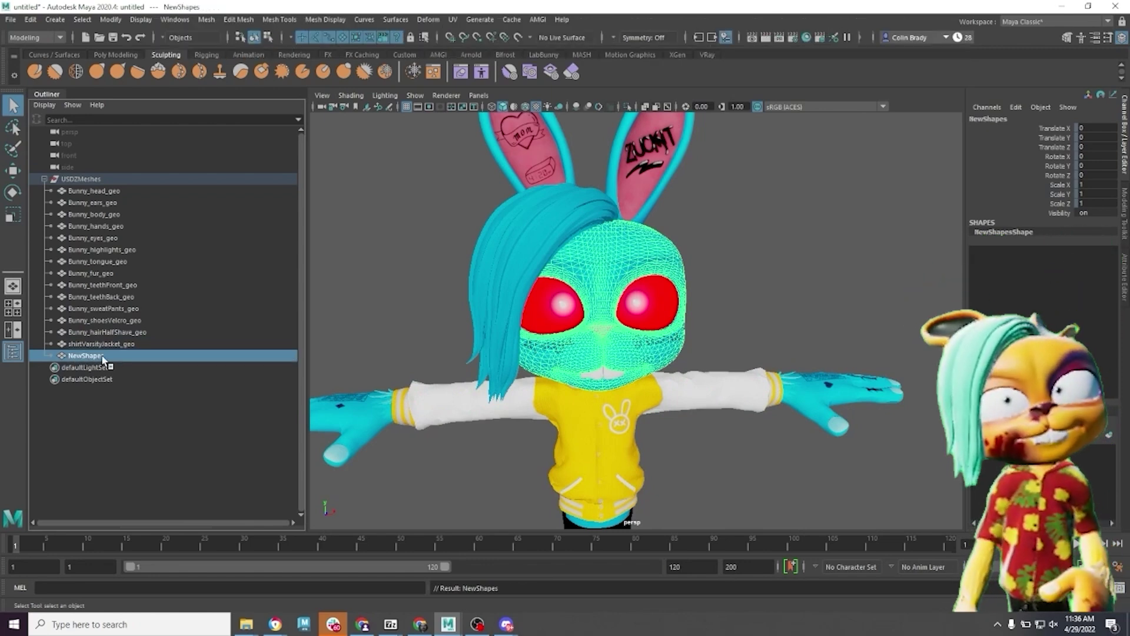
Unlock the translate, rotate and scale channels on NewShapes and on Bunny_head_geo
{"action": "left_click_drag", "start_coordinate": [1054, 128], "coordinate": [1054, 203]}
{"action": "right_click", "coordinate": [1054, 193]}
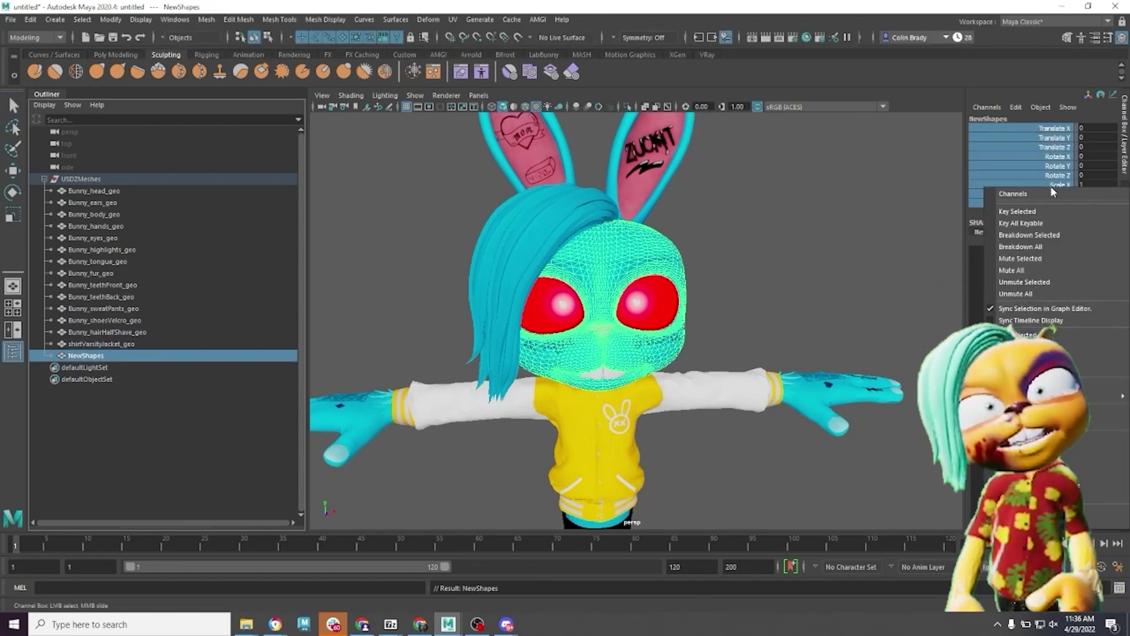
{"action": "left_click", "coordinate": [1036, 437]}
{"action": "left_click", "coordinate": [642, 259]}
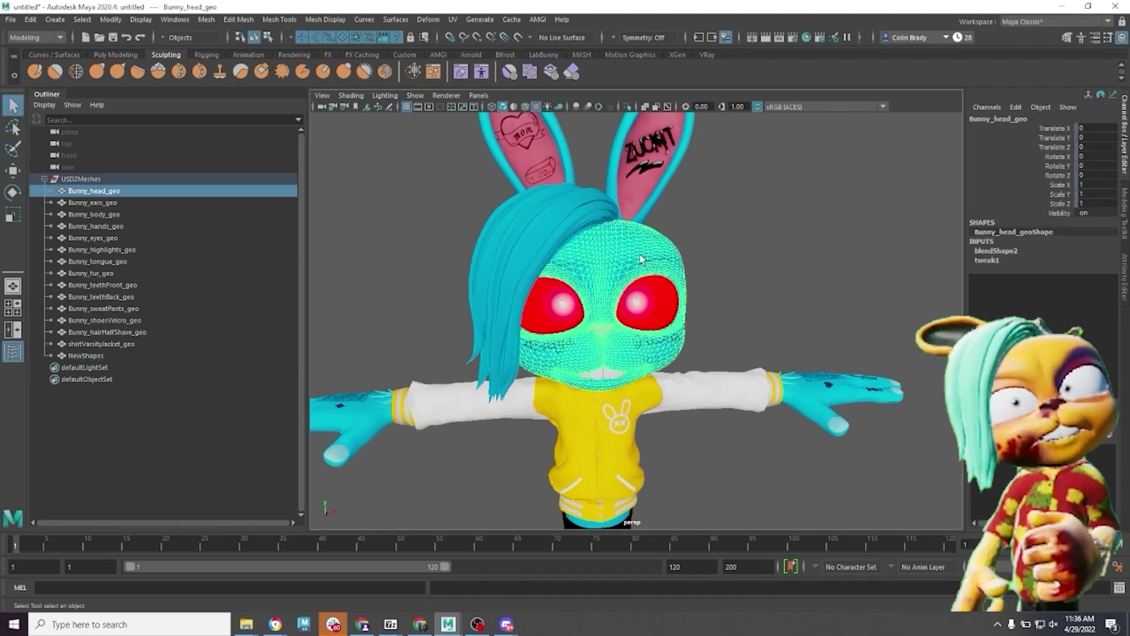
{"action": "left_click_drag", "start_coordinate": [1026, 128], "coordinate": [1027, 204]}
{"action": "right_click", "coordinate": [1030, 196]}
{"action": "left_click", "coordinate": [1037, 432]}
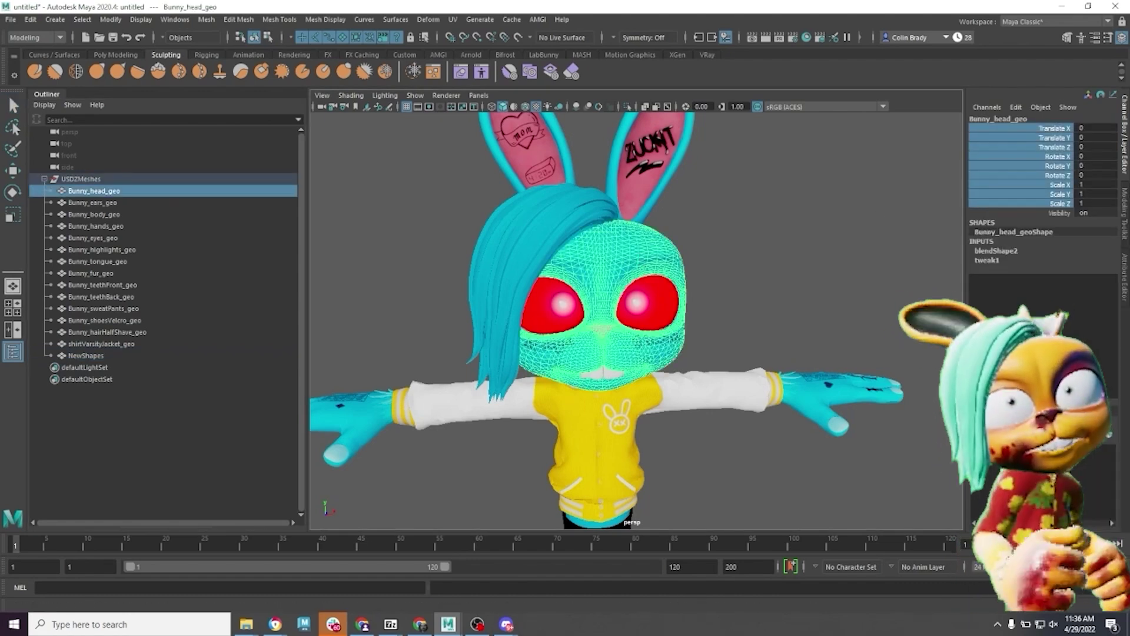
Duplicate the NewShapes head and select the new copy
{"action": "left_click", "coordinate": [94, 355]}
{"action": "scroll", "coordinate": [625, 299], "scroll_direction": "down", "scroll_amount": 5}
{"action": "key", "text": "ctrl+d"}
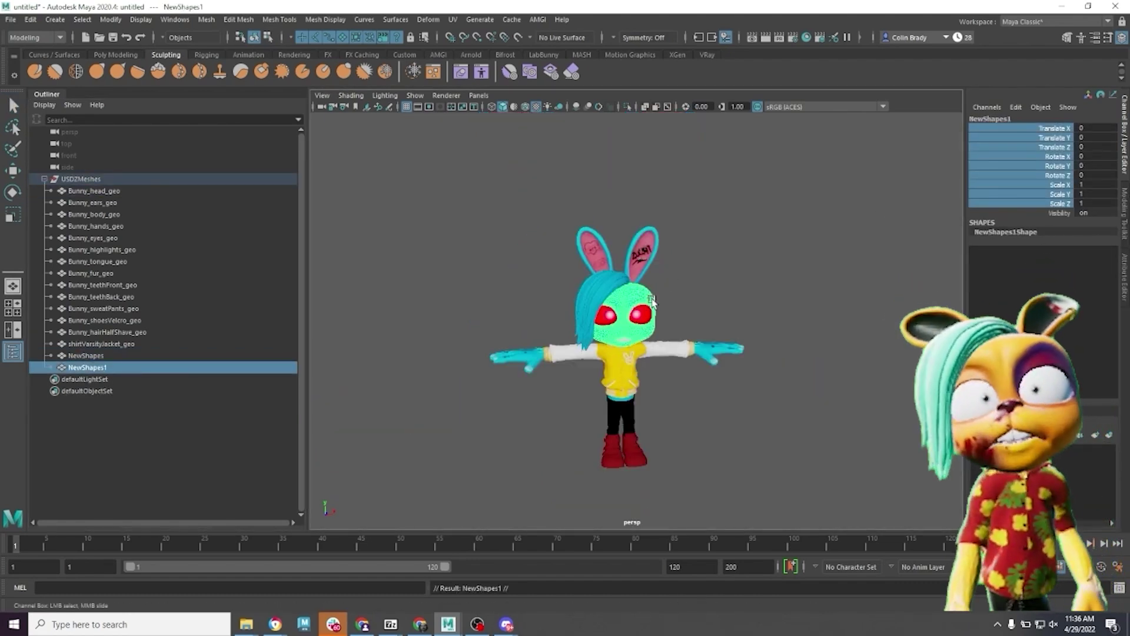
{"action": "left_click", "coordinate": [615, 293]}
{"action": "left_click", "coordinate": [639, 298]}
{"action": "left_click", "coordinate": [139, 309]}
{"action": "left_click", "coordinate": [137, 366]}
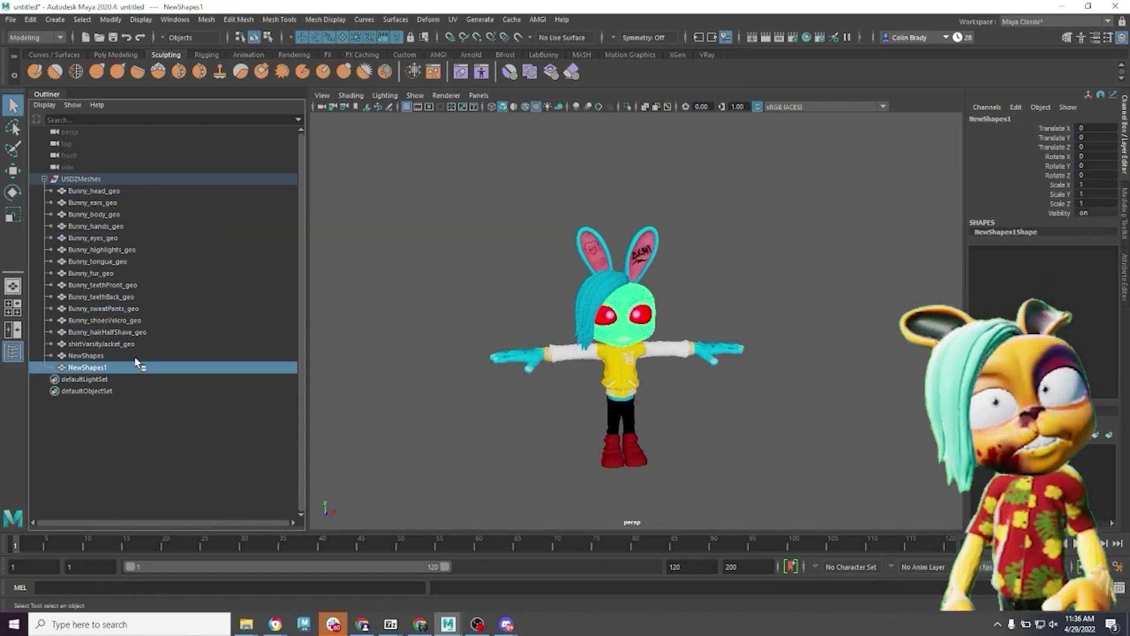
Move NewShapes to X 60.17 and NewShapes1 to X -71.588, placing them on opposite sides of the character
{"action": "left_click", "coordinate": [134, 356]}
{"action": "key", "text": "w"}
{"action": "left_click_drag", "start_coordinate": [677, 447], "coordinate": [757, 449]}
{"action": "left_click", "coordinate": [139, 368]}
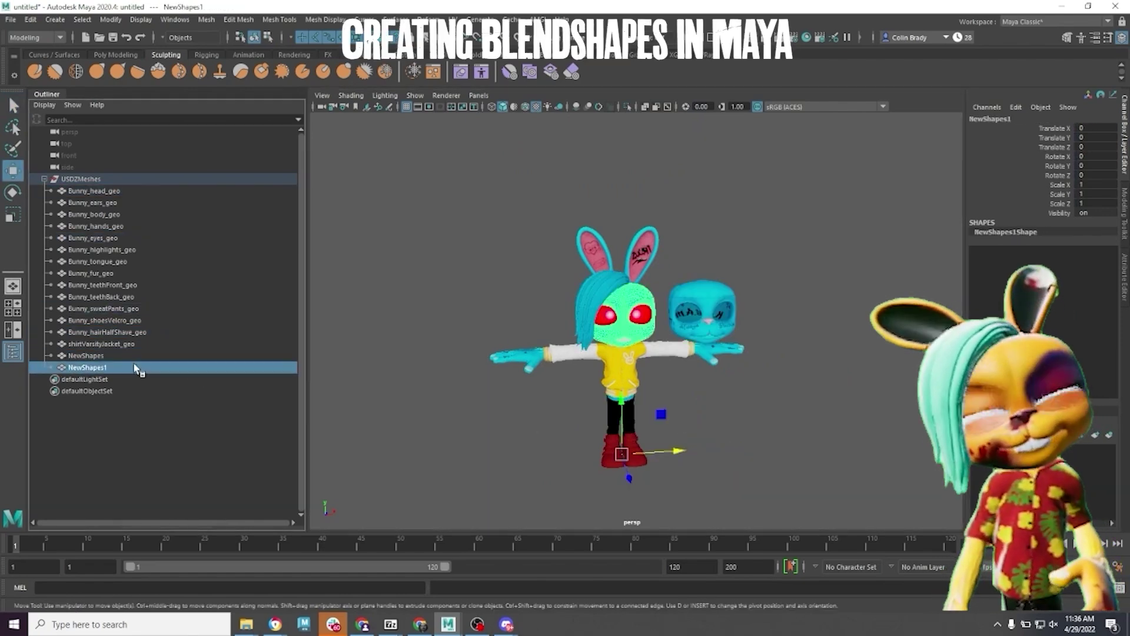
{"action": "left_click_drag", "start_coordinate": [682, 452], "coordinate": [490, 462]}
Make four more head copies and spread them beside and above the others, with the upper row at Y 49.495
{"action": "key", "text": "ctrl+d"}
{"action": "key", "text": "ctrl+d"}
{"action": "left_click_drag", "start_coordinate": [436, 417], "coordinate": [430, 352]}
{"action": "key", "text": "ctrl+d"}
{"action": "left_click_drag", "start_coordinate": [471, 397], "coordinate": [739, 386]}
{"action": "key", "text": "ctrl+d"}
Sculpt an angry brow on the NewShapes head with the Grab tool, pulling it down between and over the eye sockets
{"action": "scroll", "coordinate": [700, 353], "scroll_direction": "up", "scroll_amount": 10}
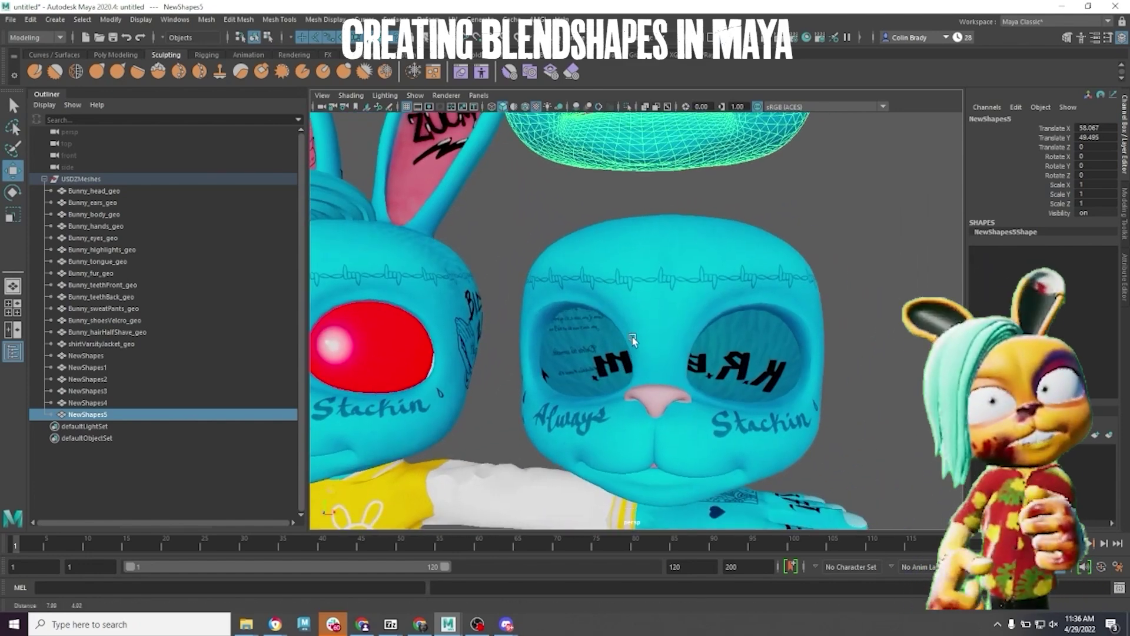
{"action": "left_click", "coordinate": [633, 340]}
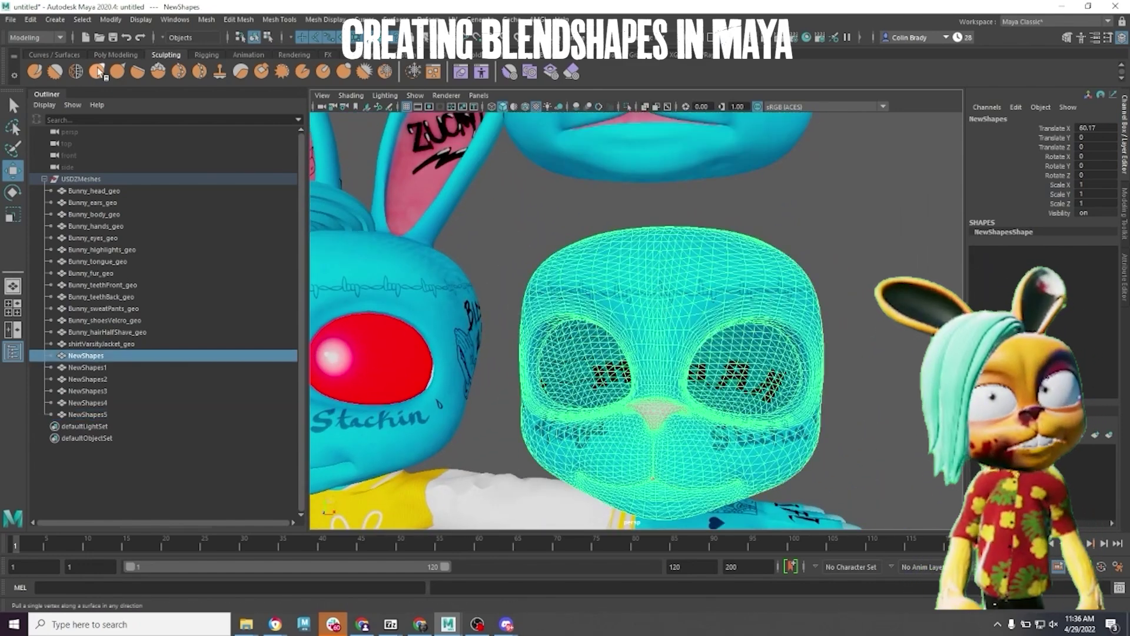
{"action": "left_click", "coordinate": [96, 70]}
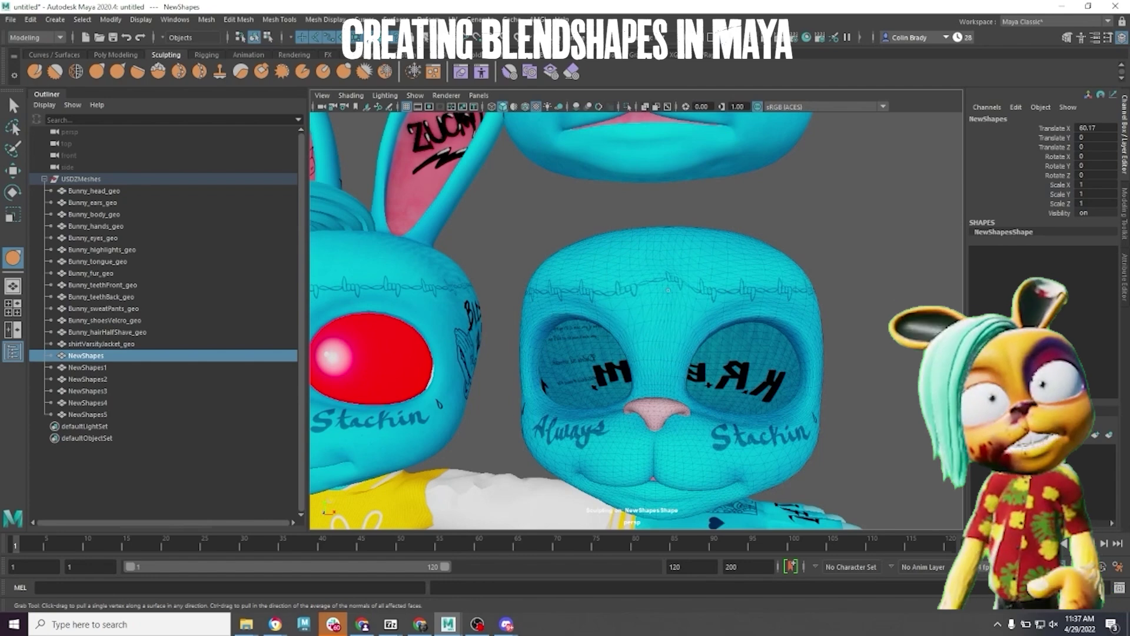
{"action": "left_click_drag", "start_coordinate": [678, 303], "coordinate": [672, 364]}
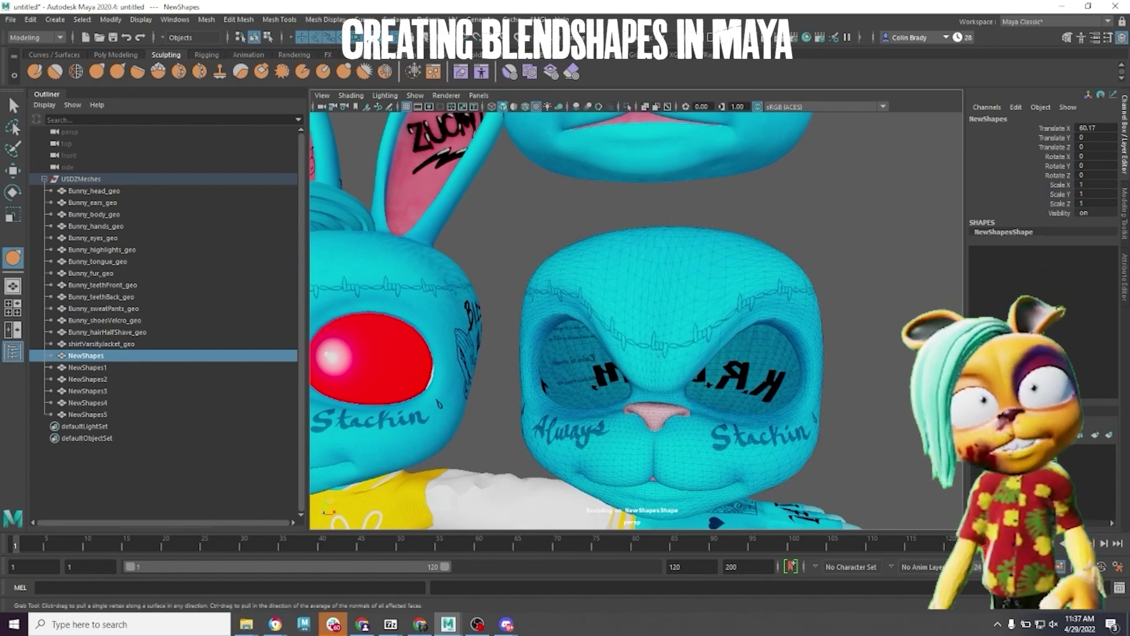
{"action": "left_click_drag", "start_coordinate": [730, 307], "coordinate": [724, 327]}
{"action": "left_click_drag", "start_coordinate": [584, 293], "coordinate": [593, 308]}
{"action": "left_click_drag", "start_coordinate": [709, 304], "coordinate": [626, 289], "text": "alt"}
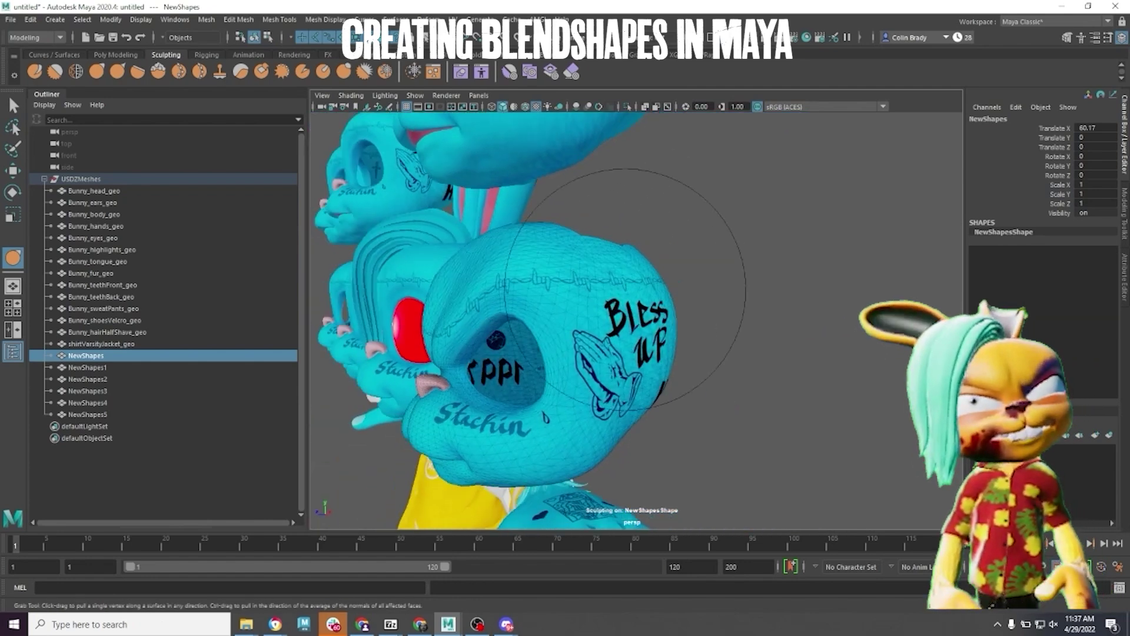
{"action": "left_click_drag", "start_coordinate": [450, 311], "coordinate": [545, 312], "text": "alt"}
{"action": "scroll", "coordinate": [666, 338], "scroll_direction": "down", "scroll_amount": 2}
Sculpt a smile on the NewShapes5 head with the Grab tool, pulling the mouth corners outward and up
{"action": "middle_click_drag", "start_coordinate": [615, 238], "coordinate": [596, 358], "text": "alt"}
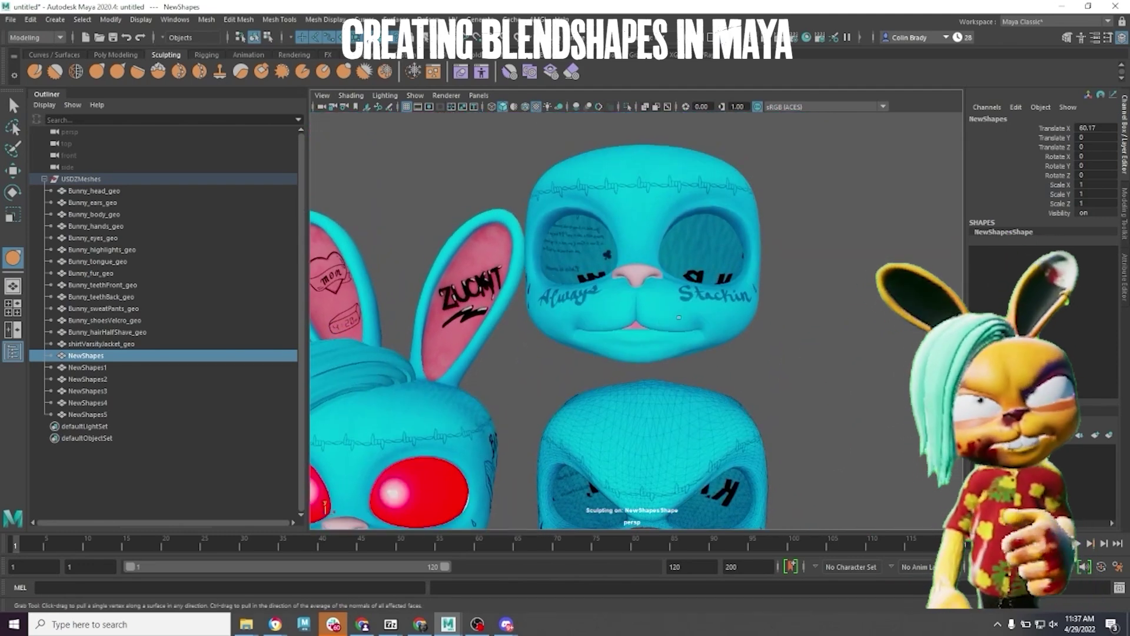
{"action": "key", "text": "w"}
{"action": "left_click", "coordinate": [658, 203]}
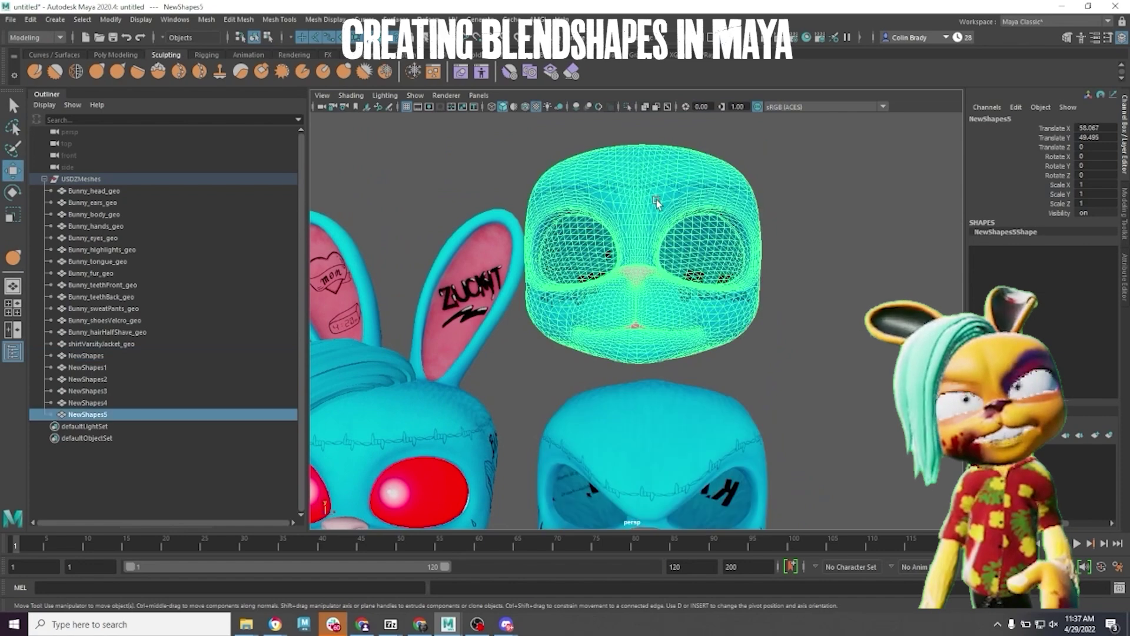
{"action": "left_click", "coordinate": [103, 75]}
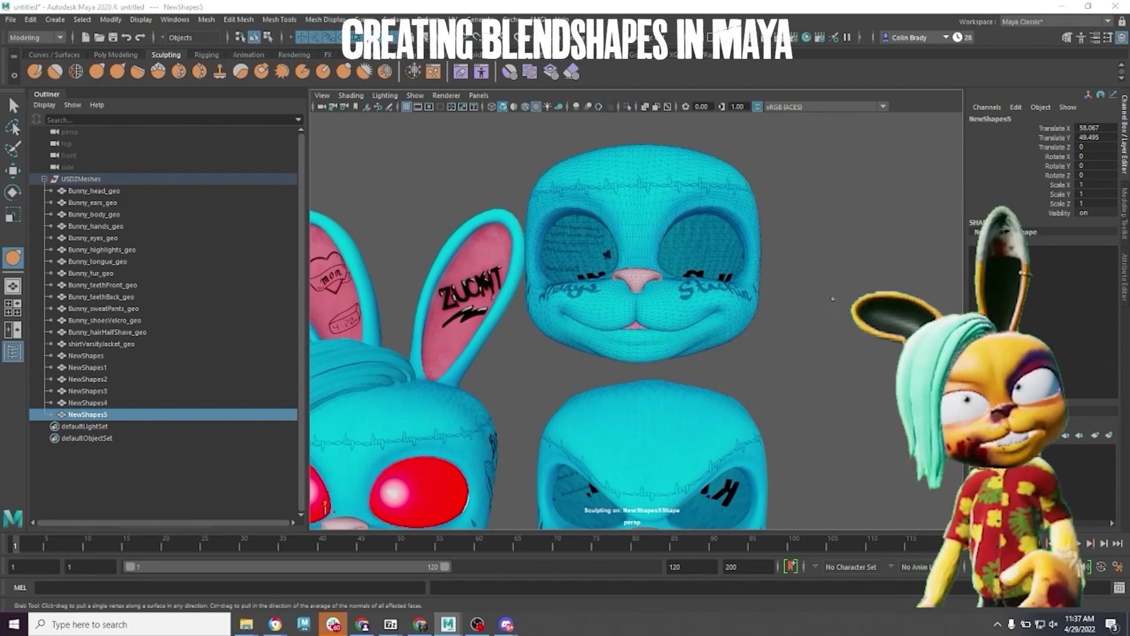
{"action": "left_click_drag", "start_coordinate": [810, 303], "coordinate": [827, 303], "text": "alt"}
Select the NewShapes4 head in the upper row on the opposite side of the character and frame it closely
{"action": "middle_click_drag", "start_coordinate": [828, 304], "coordinate": [945, 222], "text": "alt"}
{"action": "right_click_drag", "start_coordinate": [945, 222], "coordinate": [428, 171], "text": "alt"}
{"action": "middle_click_drag", "start_coordinate": [428, 171], "coordinate": [516, 223], "text": "alt"}
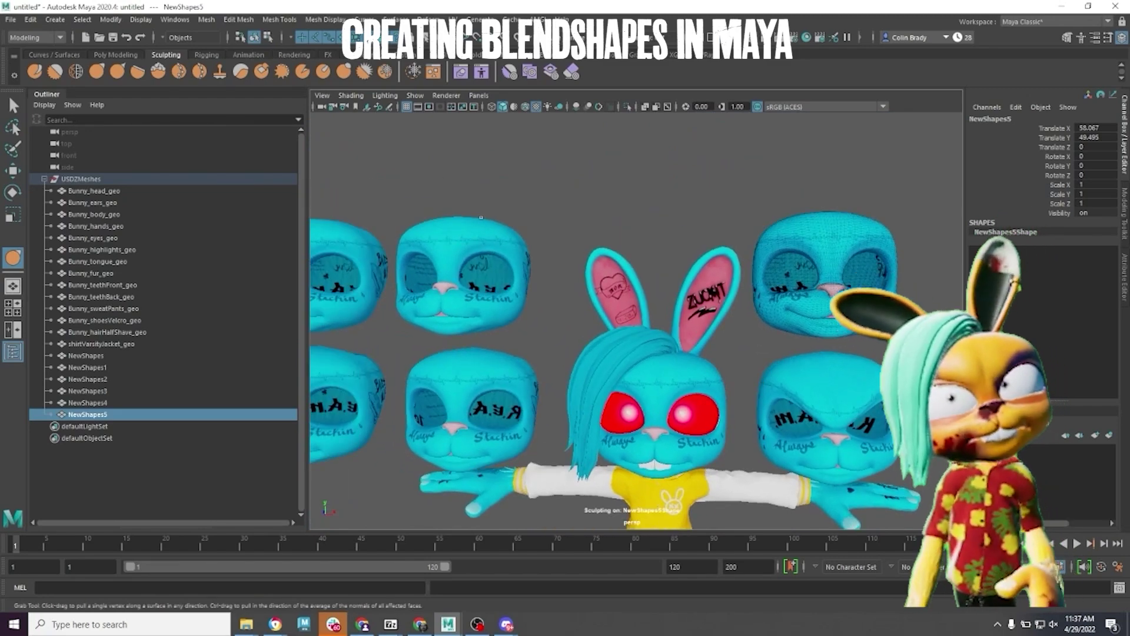
{"action": "key", "text": "w"}
{"action": "left_click", "coordinate": [471, 247]}
{"action": "right_click_drag", "start_coordinate": [429, 247], "coordinate": [482, 245], "text": "alt"}
{"action": "middle_click_drag", "start_coordinate": [449, 253], "coordinate": [622, 345], "text": "alt"}
{"action": "right_click_drag", "start_coordinate": [612, 271], "coordinate": [675, 264], "text": "alt"}
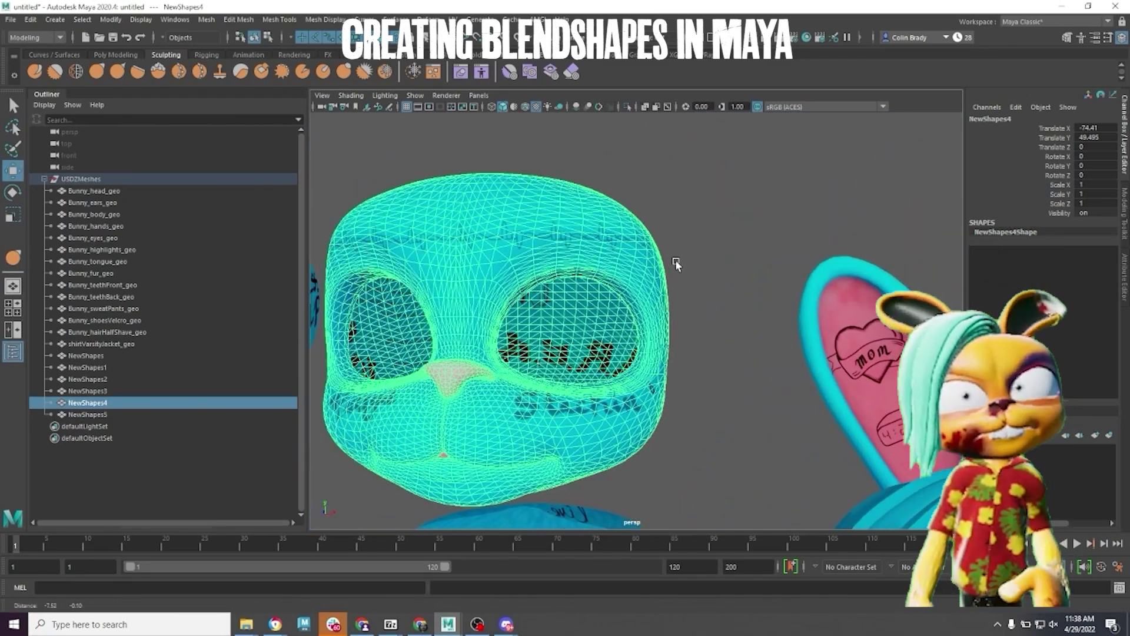
{"action": "middle_click_drag", "start_coordinate": [675, 264], "coordinate": [728, 257], "text": "alt"}
{"action": "scroll", "coordinate": [736, 242], "scroll_direction": "up", "scroll_amount": 2}
{"action": "scroll", "coordinate": [768, 209], "scroll_direction": "down", "scroll_amount": 2}
Turn on soft selection and work around the eye sockets of NewShapes4 with the Grab tool
{"action": "left_click", "coordinate": [764, 213]}
{"action": "key", "text": "b"}
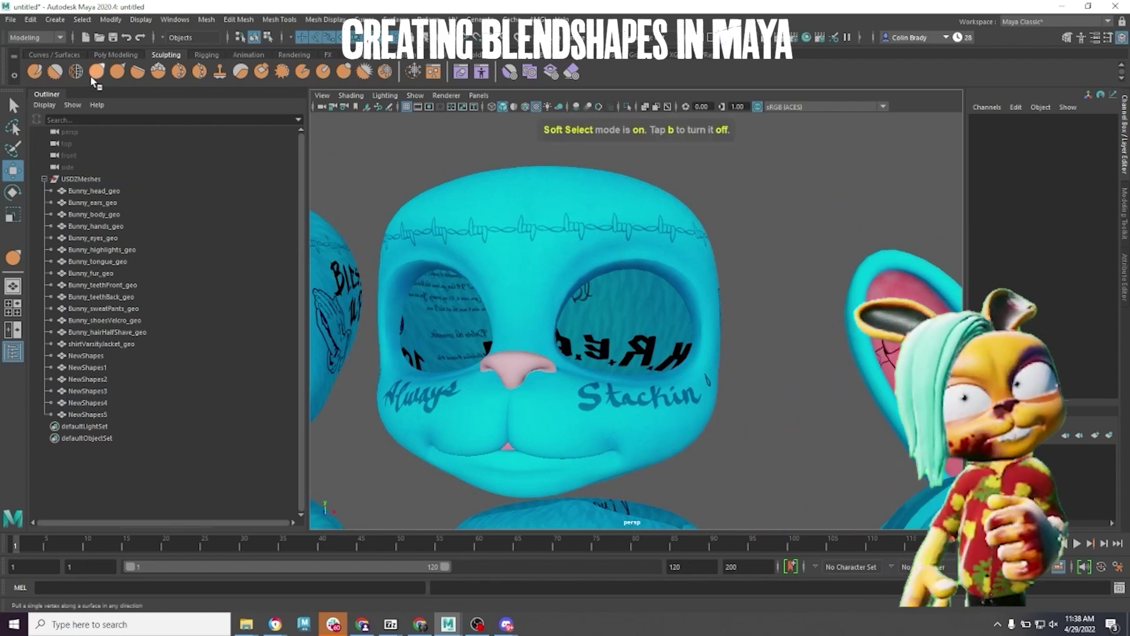
{"action": "left_click", "coordinate": [95, 72]}
{"action": "left_click", "coordinate": [643, 251]}
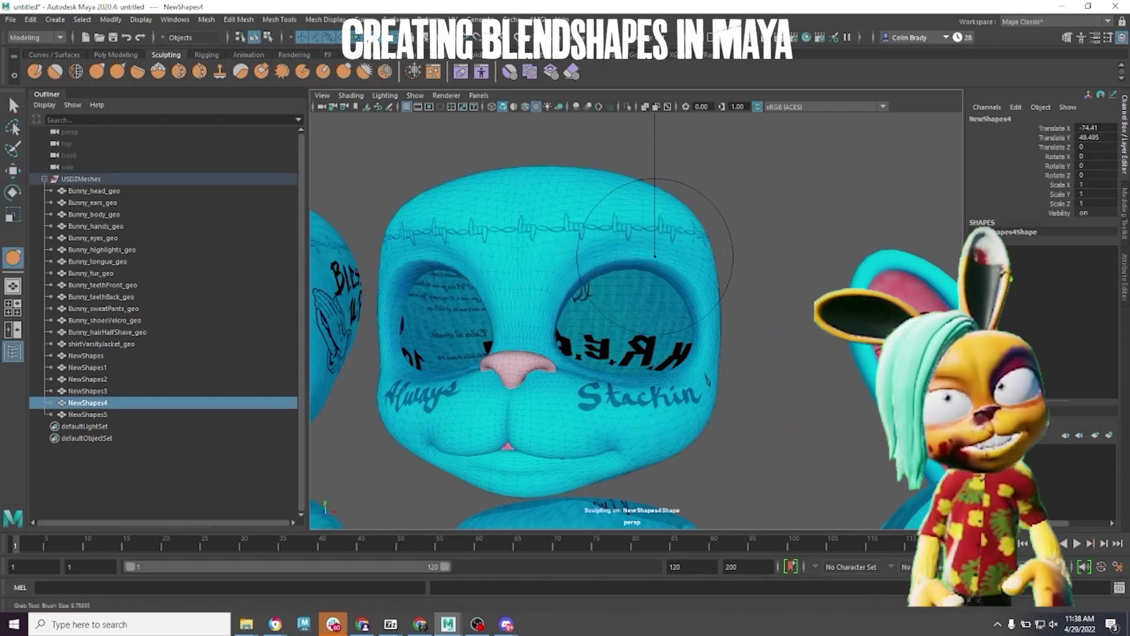
{"action": "mouse_move", "coordinate": [577, 266]}
{"action": "left_mouse_down", "text": "alt"}
{"action": "mouse_move", "coordinate": [502, 283]}
{"action": "mouse_move", "coordinate": [587, 282]}
{"action": "mouse_move", "coordinate": [560, 283]}
{"action": "mouse_move", "coordinate": [703, 319]}
{"action": "mouse_move", "coordinate": [427, 294]}
{"action": "left_mouse_up", "text": "alt"}
{"action": "mouse_move", "coordinate": [507, 297]}
{"action": "left_mouse_down", "text": "alt"}
{"action": "mouse_move", "coordinate": [432, 300]}
{"action": "mouse_move", "coordinate": [520, 335]}
{"action": "mouse_move", "coordinate": [637, 310]}
{"action": "mouse_move", "coordinate": [530, 299]}
{"action": "left_mouse_up", "text": "alt"}
{"action": "left_click_drag", "start_coordinate": [412, 294], "coordinate": [695, 259], "text": "alt"}
Reshape the mouth of the NewShapes1 head with the Grab tool, pulling its side inward and checking it from several angles
{"action": "left_click", "coordinate": [87, 367]}
{"action": "key", "text": "f"}
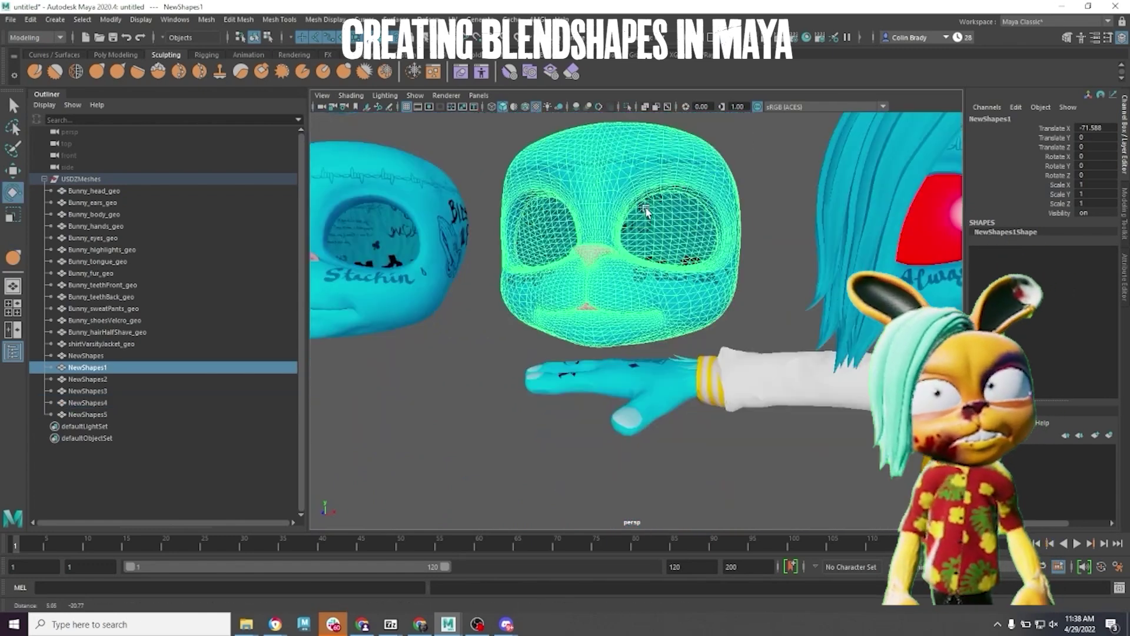
{"action": "key", "text": "e"}
{"action": "left_click", "coordinate": [96, 71]}
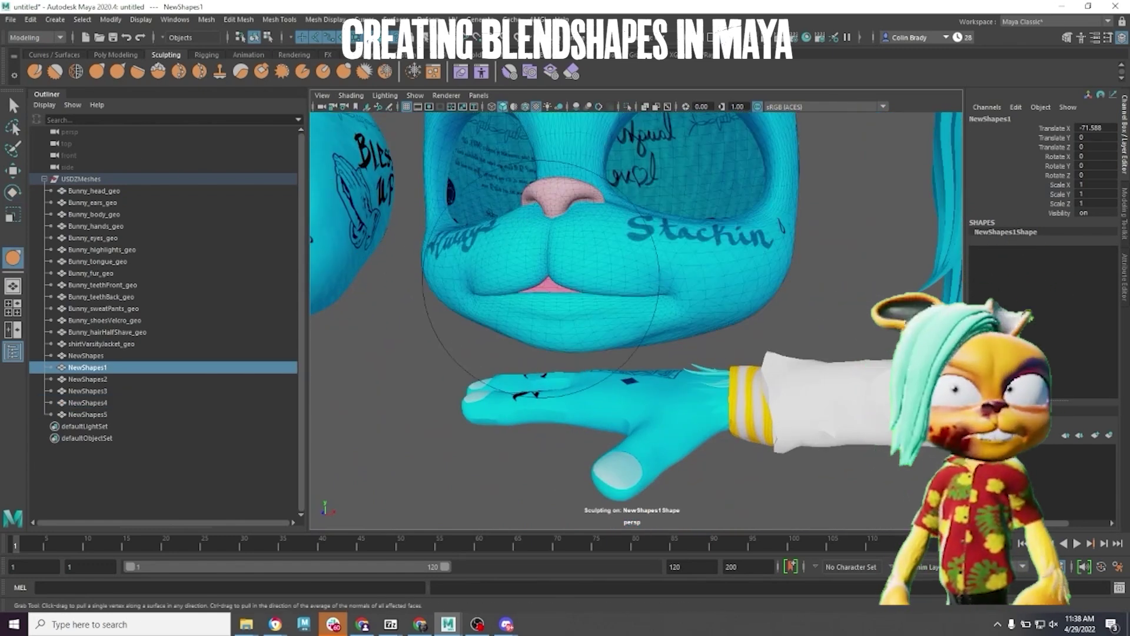
{"action": "left_click_drag", "start_coordinate": [612, 270], "coordinate": [586, 270]}
{"action": "mouse_move", "coordinate": [636, 297]}
{"action": "left_mouse_down", "text": "alt"}
{"action": "mouse_move", "coordinate": [530, 294]}
{"action": "mouse_move", "coordinate": [643, 306]}
{"action": "mouse_move", "coordinate": [523, 318]}
{"action": "mouse_move", "coordinate": [772, 314]}
{"action": "mouse_move", "coordinate": [521, 312]}
{"action": "mouse_move", "coordinate": [554, 333]}
{"action": "left_mouse_up", "text": "alt"}
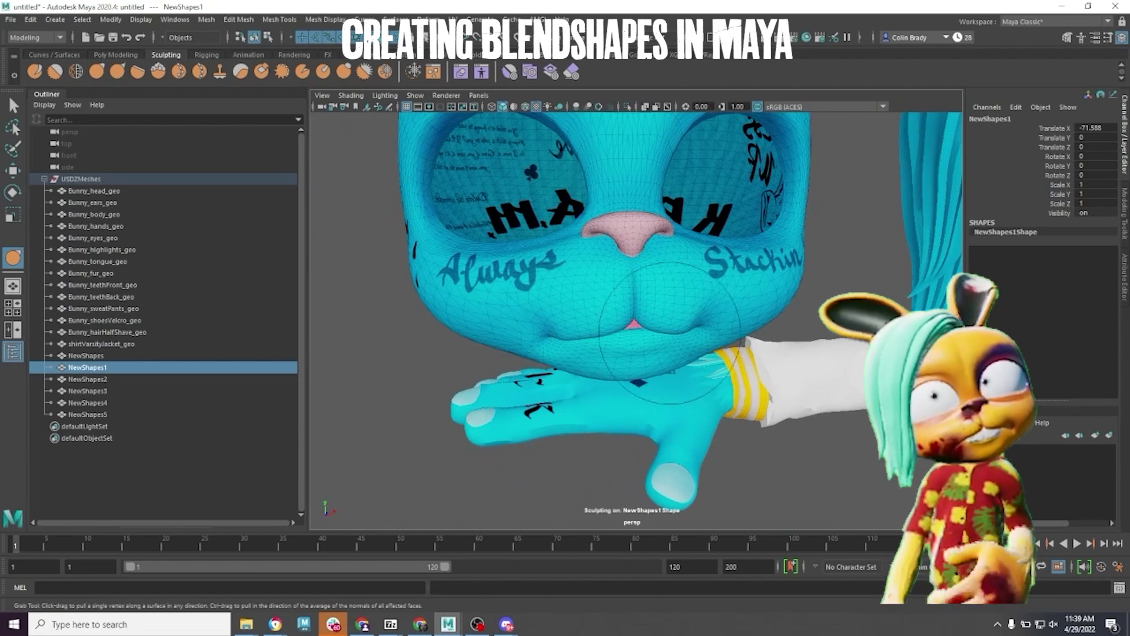
{"action": "scroll", "coordinate": [547, 338], "scroll_direction": "down", "scroll_amount": 3}
{"action": "key", "text": "Caps_Lock"}
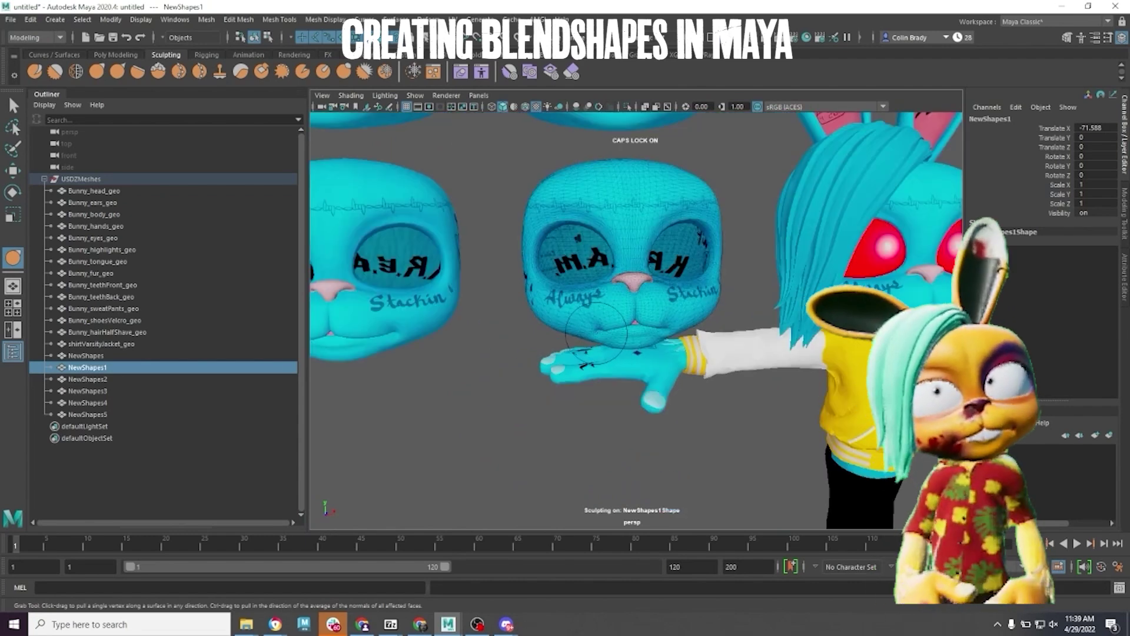
{"action": "scroll", "coordinate": [580, 328], "scroll_direction": "up", "scroll_amount": 3}
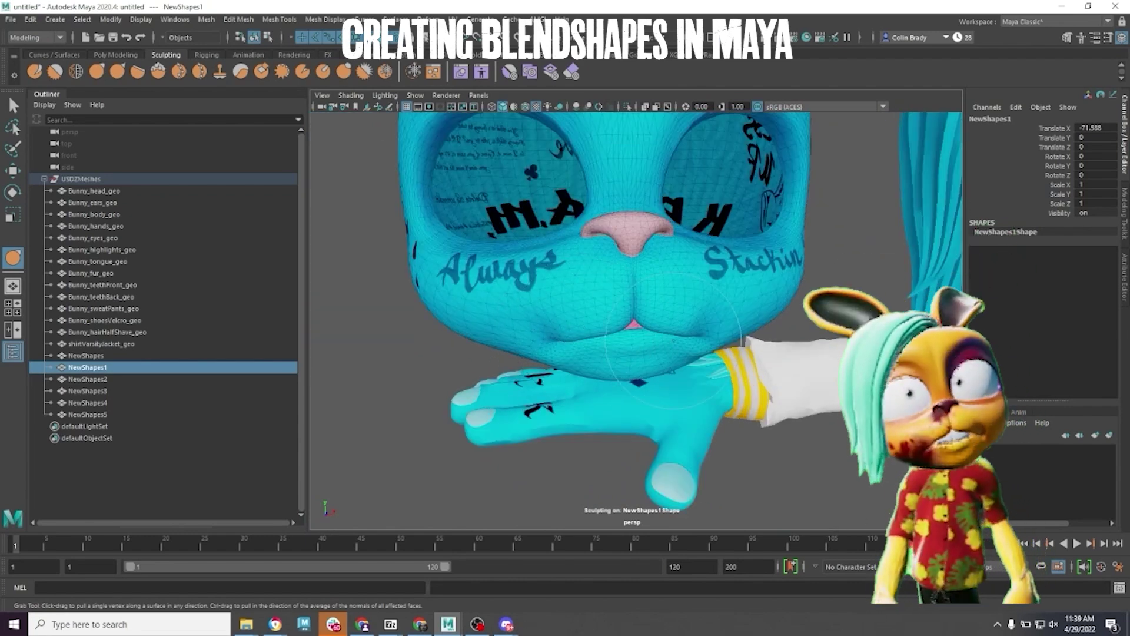
{"action": "left_click_drag", "start_coordinate": [637, 346], "coordinate": [588, 348], "text": "alt"}
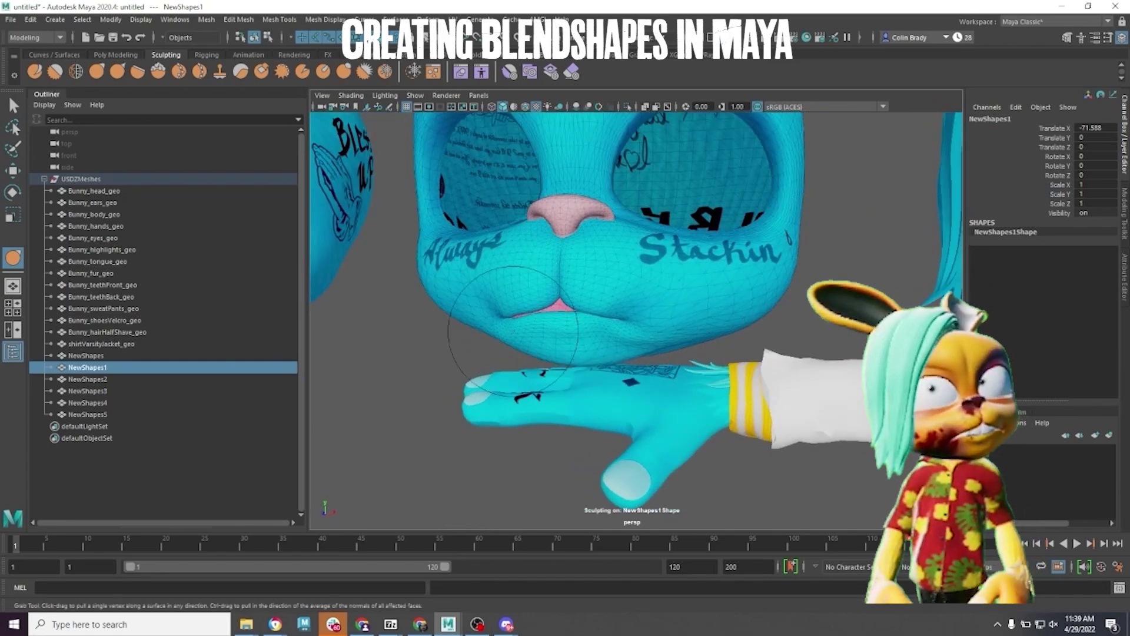
{"action": "left_click_drag", "start_coordinate": [513, 331], "coordinate": [453, 329], "text": "alt"}
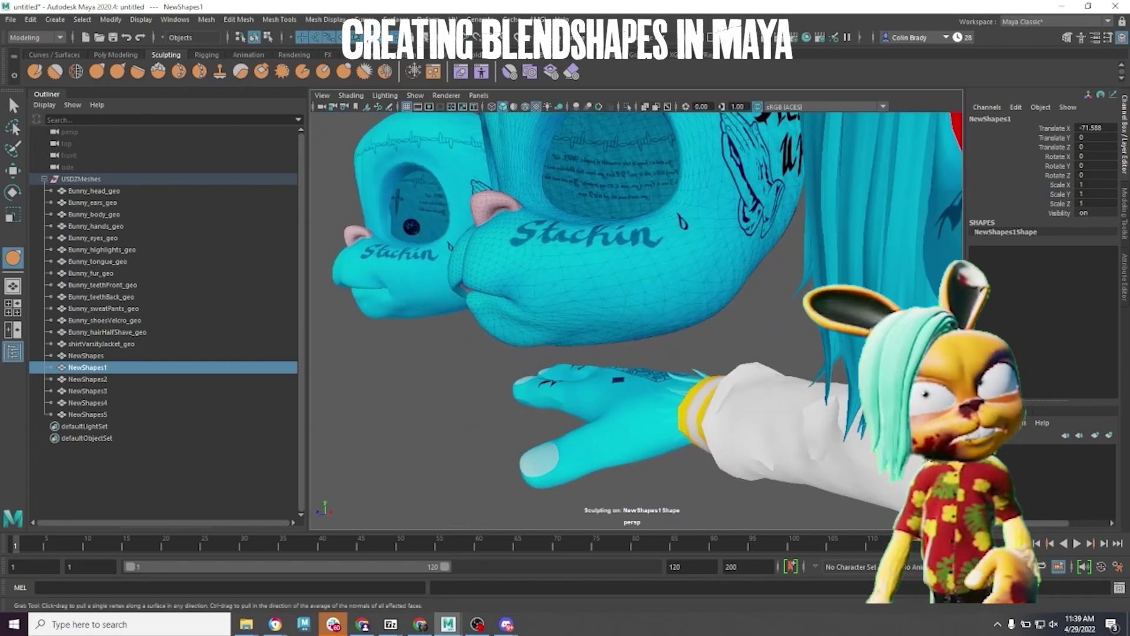
{"action": "left_click_drag", "start_coordinate": [589, 331], "coordinate": [679, 330], "text": "alt"}
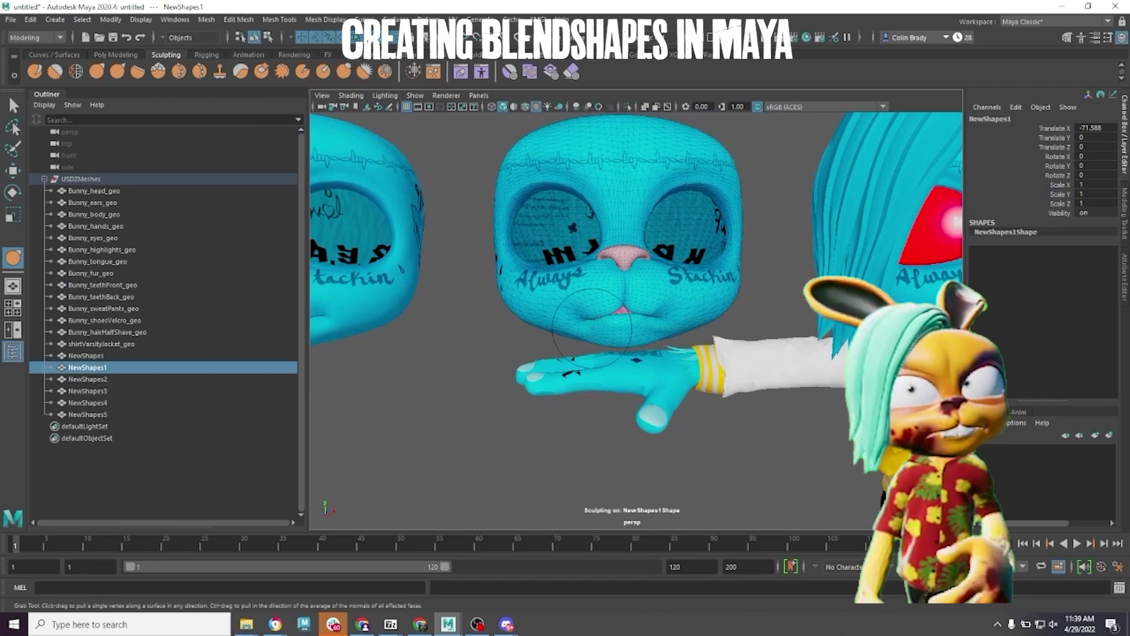
Leave sculpting, select the smiling NewShapes5 head in the upper row, and rename it smile
{"action": "scroll", "coordinate": [630, 328], "scroll_direction": "down", "scroll_amount": 5}
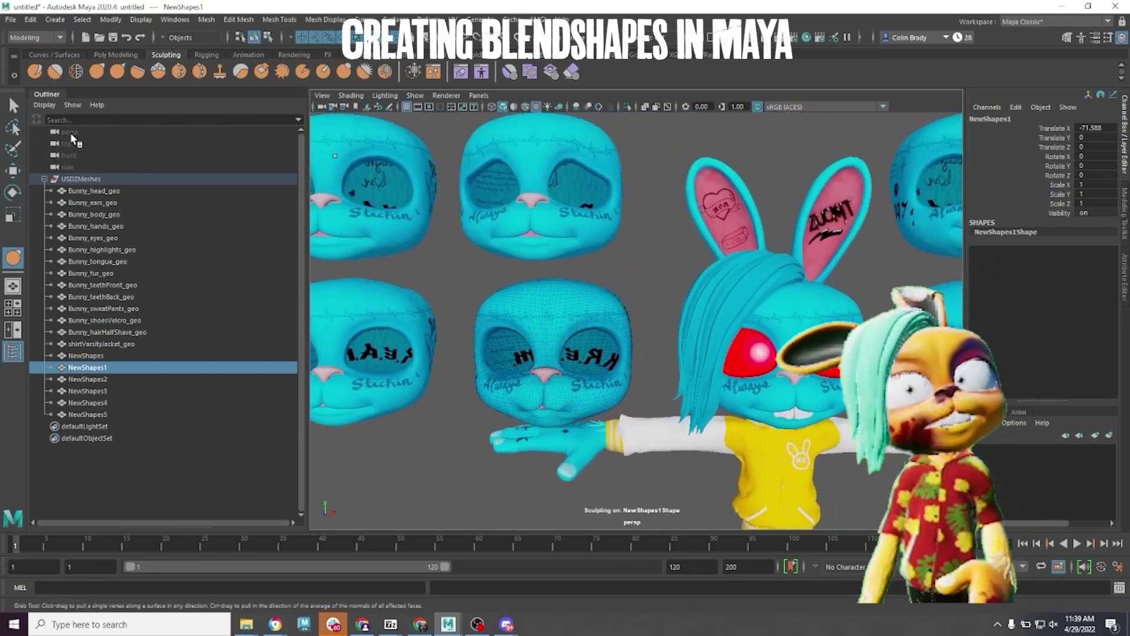
{"action": "key", "text": "q"}
{"action": "scroll", "coordinate": [601, 162], "scroll_direction": "down", "scroll_amount": 2}
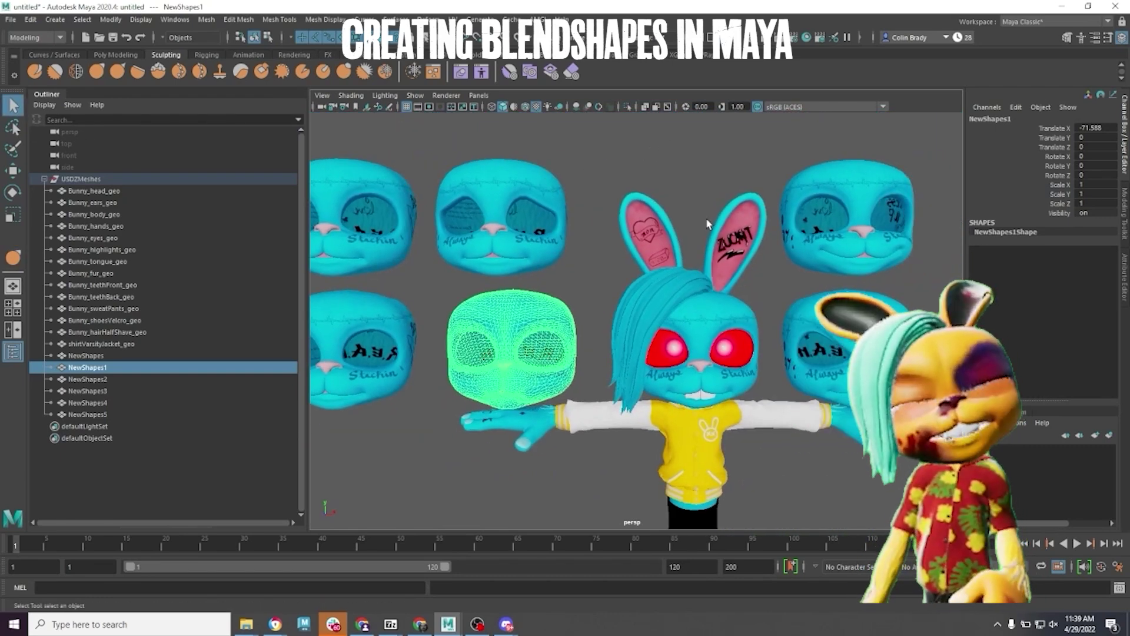
{"action": "left_click", "coordinate": [882, 177]}
{"action": "left_click", "coordinate": [836, 312], "text": "shift"}
{"action": "left_click", "coordinate": [588, 199]}
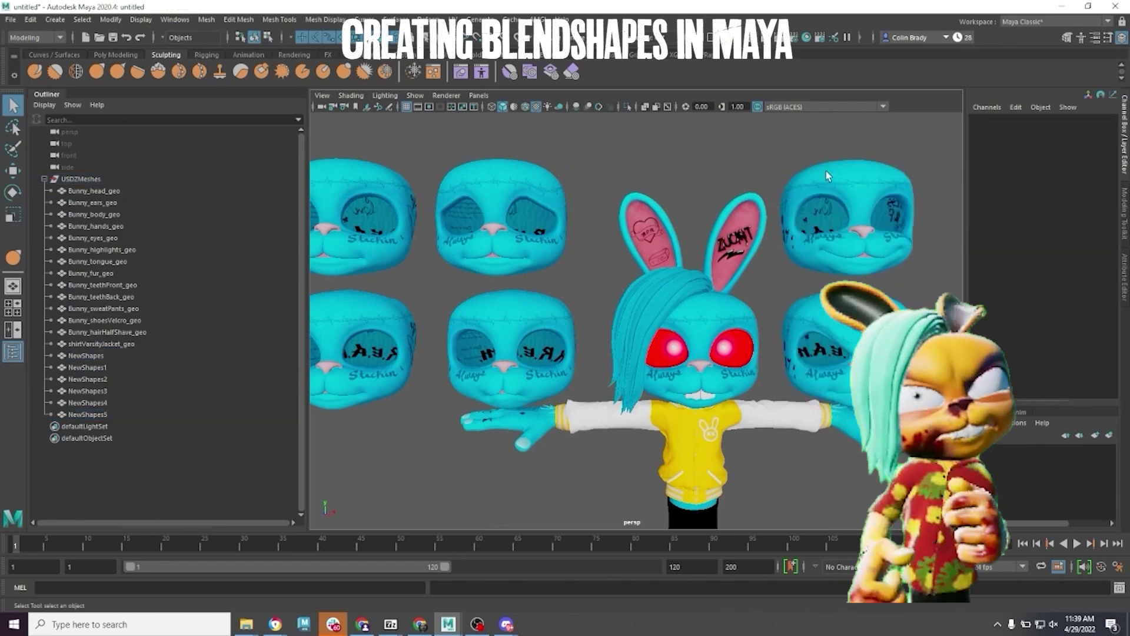
{"action": "left_click", "coordinate": [825, 170]}
{"action": "double_click", "coordinate": [107, 412]}
{"action": "type", "text": "smile"}
{"action": "key", "text": "Return"}
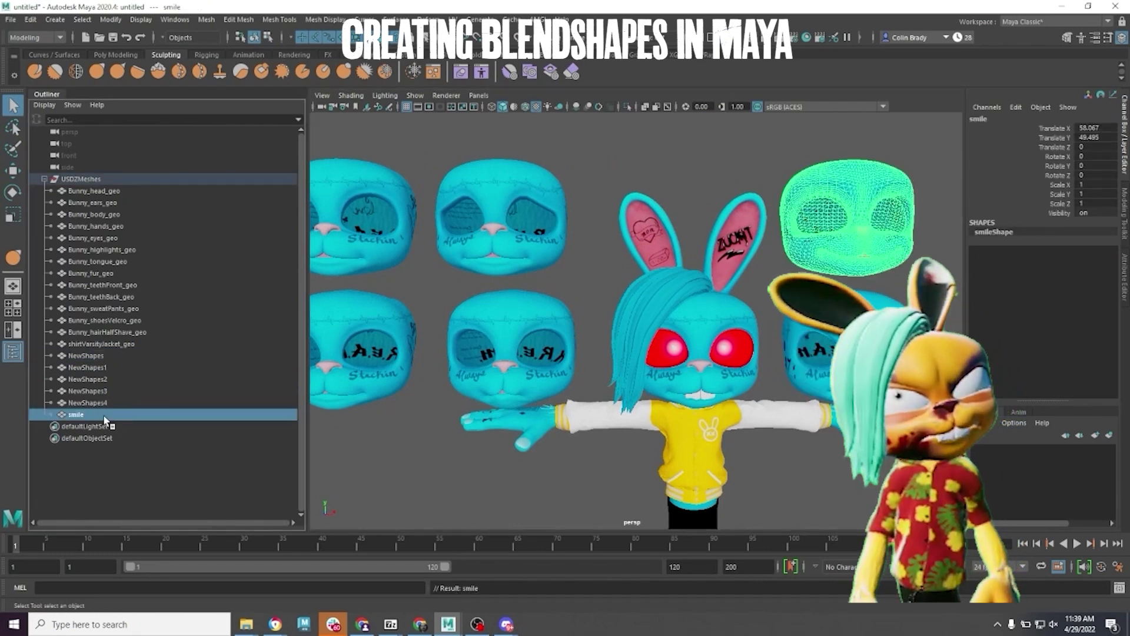
Rename the NewShapes head as brownDown and the NewShapes1 head as pucker
{"action": "left_click", "coordinate": [88, 356]}
{"action": "double_click", "coordinate": [94, 356]}
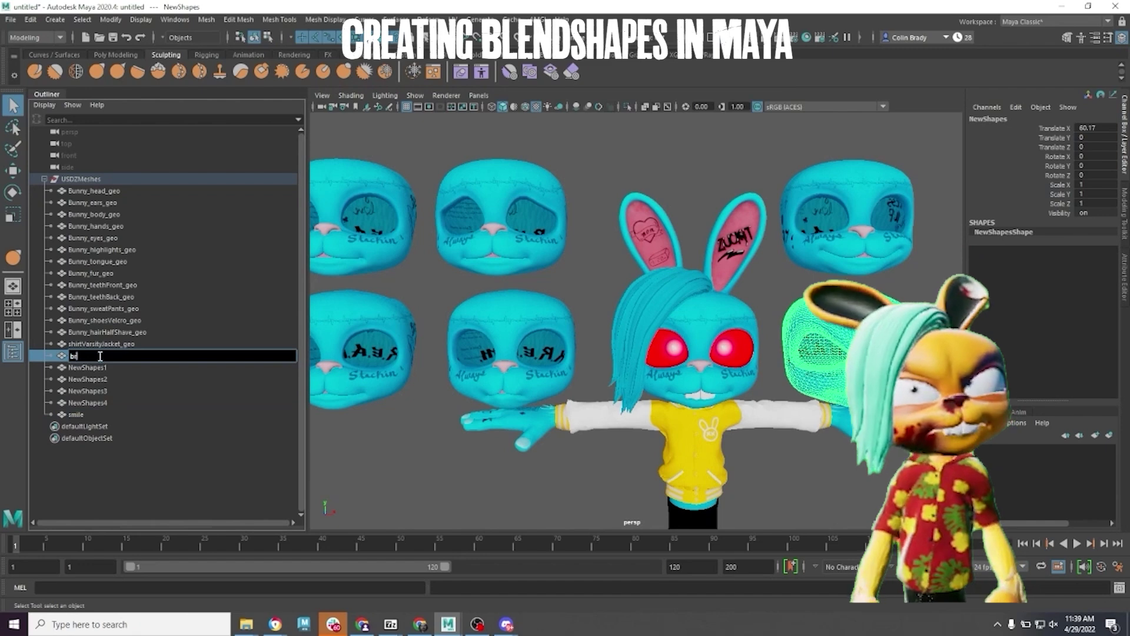
{"action": "type", "text": "brownDown"}
{"action": "key", "text": "Return"}
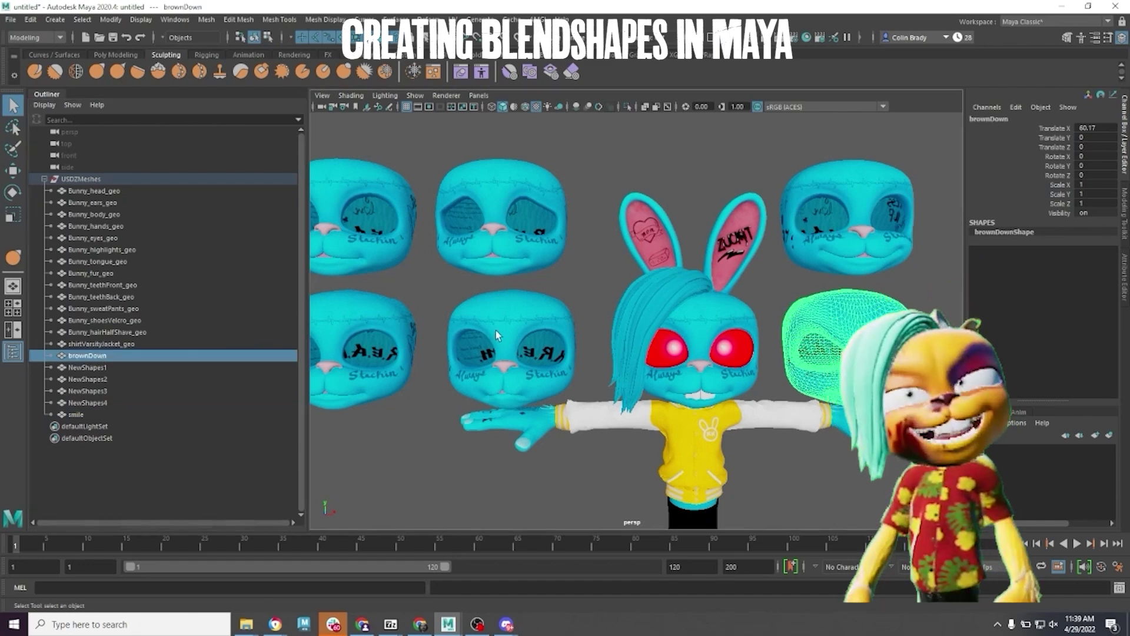
{"action": "left_click", "coordinate": [103, 368]}
{"action": "double_click", "coordinate": [106, 368]}
{"action": "type", "text": "pucker"}
{"action": "key", "text": "Return"}
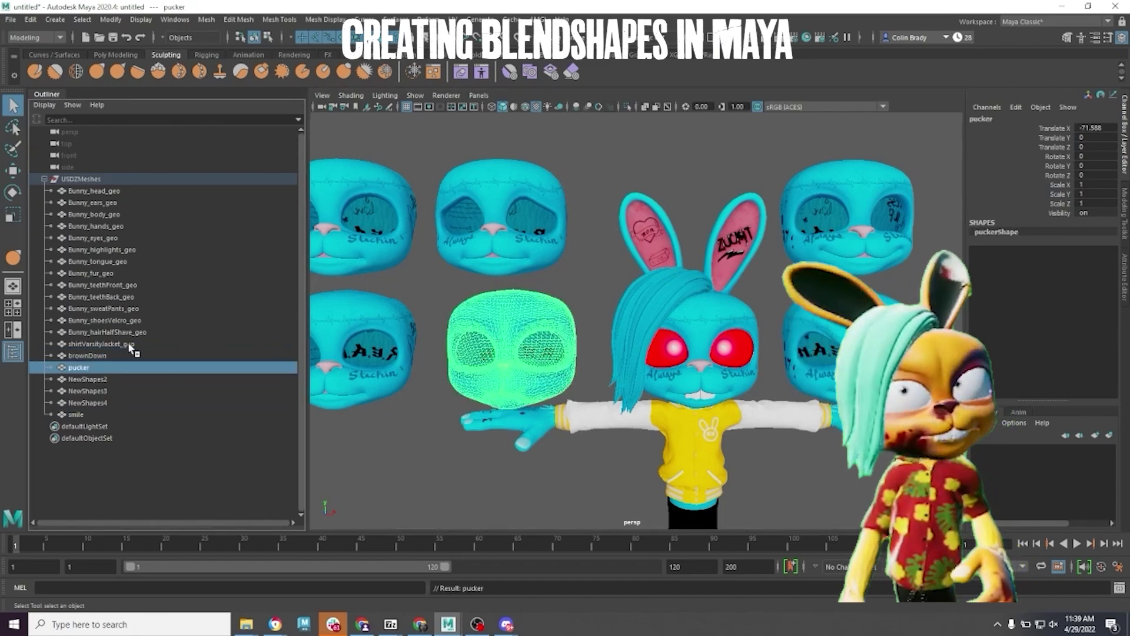
Select the NewShapes4 head in the upper row and rename it sad
{"action": "left_click", "coordinate": [455, 197]}
{"action": "double_click", "coordinate": [96, 405]}
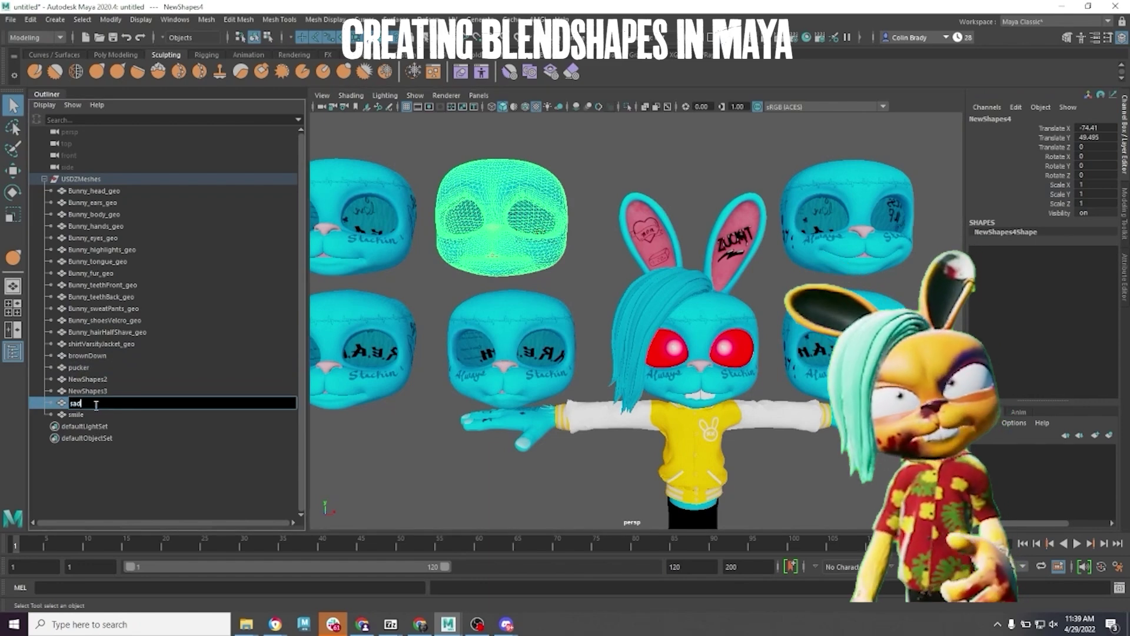
{"action": "type", "text": "sad"}
{"action": "key", "text": "Return"}
{"action": "left_click", "coordinate": [646, 195]}
{"action": "left_click", "coordinate": [872, 187]}
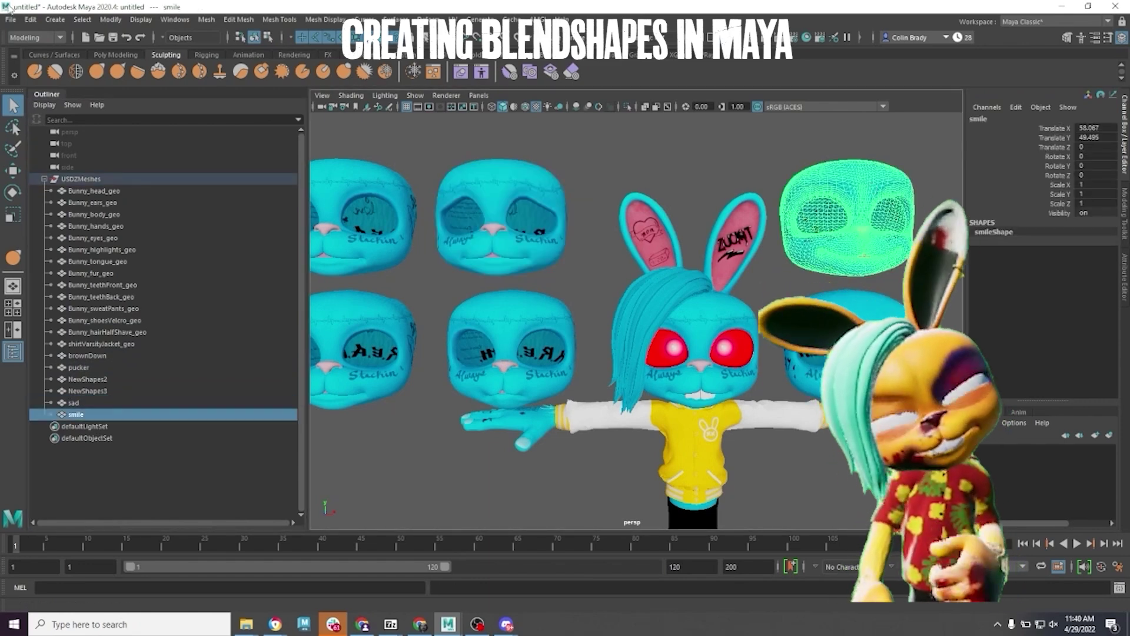
Save the scene under the new name 2096Build2.mb in the 2096 maya folder
{"action": "left_click", "coordinate": [10, 19]}
{"action": "left_click", "coordinate": [47, 70]}
{"action": "left_click", "coordinate": [235, 181]}
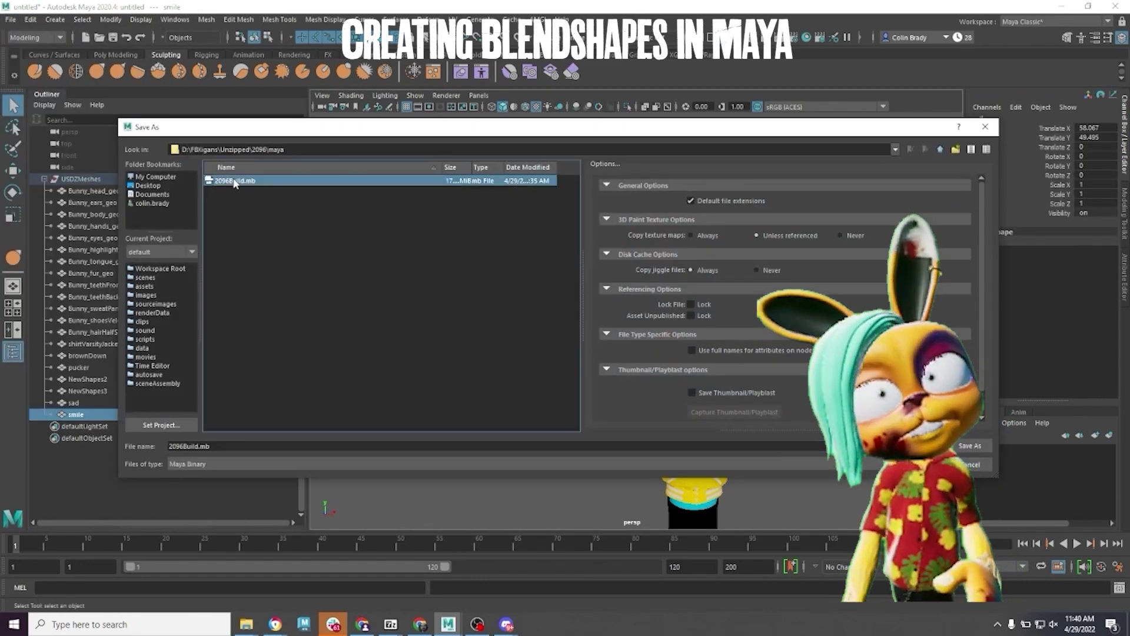
{"action": "left_click", "coordinate": [200, 449]}
{"action": "type", "text": "2"}
{"action": "key", "text": "Return"}
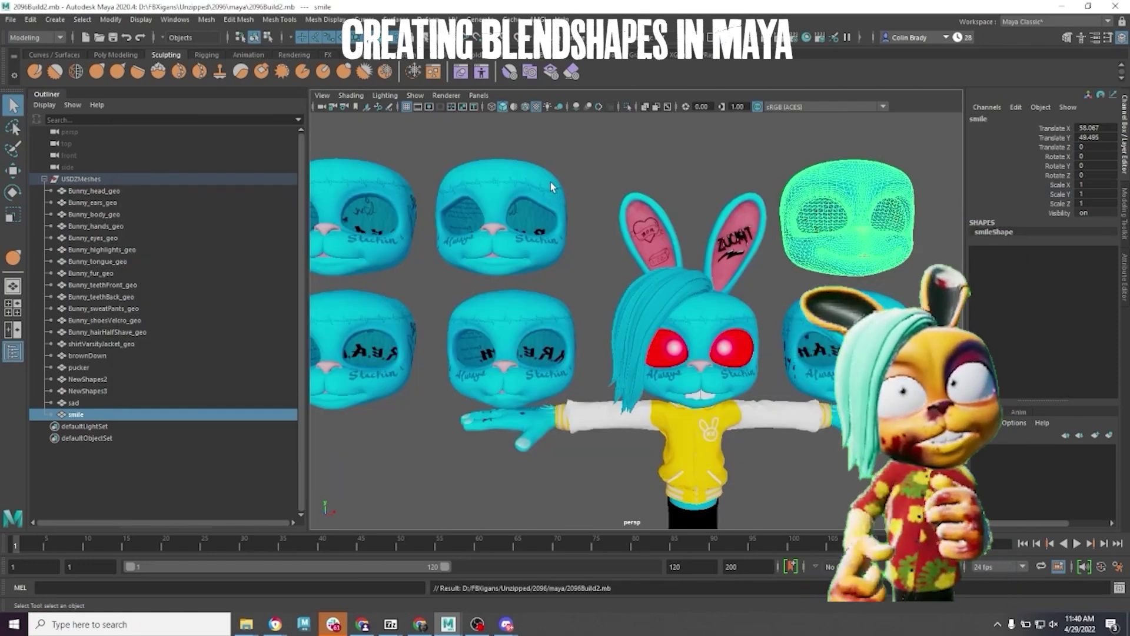
Add the smile, brownDown, sad and pucker heads as blend shape targets of Bunny_head_geo, with topology checking on
{"action": "left_click", "coordinate": [551, 188]}
{"action": "left_click", "coordinate": [796, 189]}
{"action": "left_click", "coordinate": [815, 309], "text": "shift"}
{"action": "left_click", "coordinate": [532, 262], "text": "shift"}
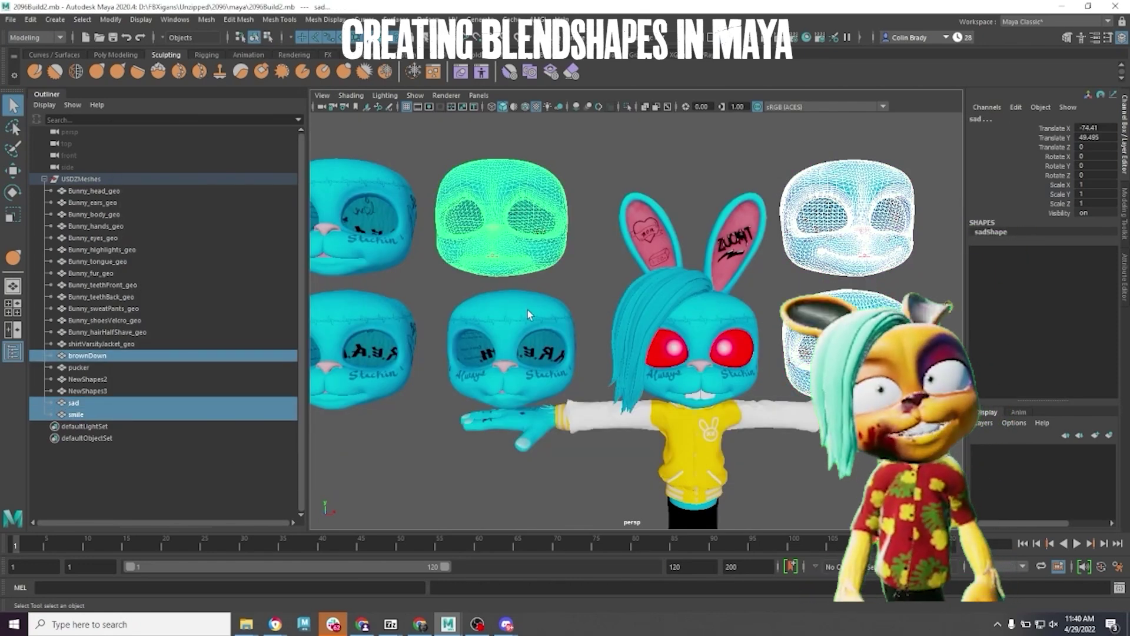
{"action": "left_click", "coordinate": [528, 310], "text": "shift"}
{"action": "left_click", "coordinate": [689, 312], "text": "shift"}
{"action": "left_click", "coordinate": [228, 21]}
{"action": "mouse_move", "coordinate": [429, 20]}
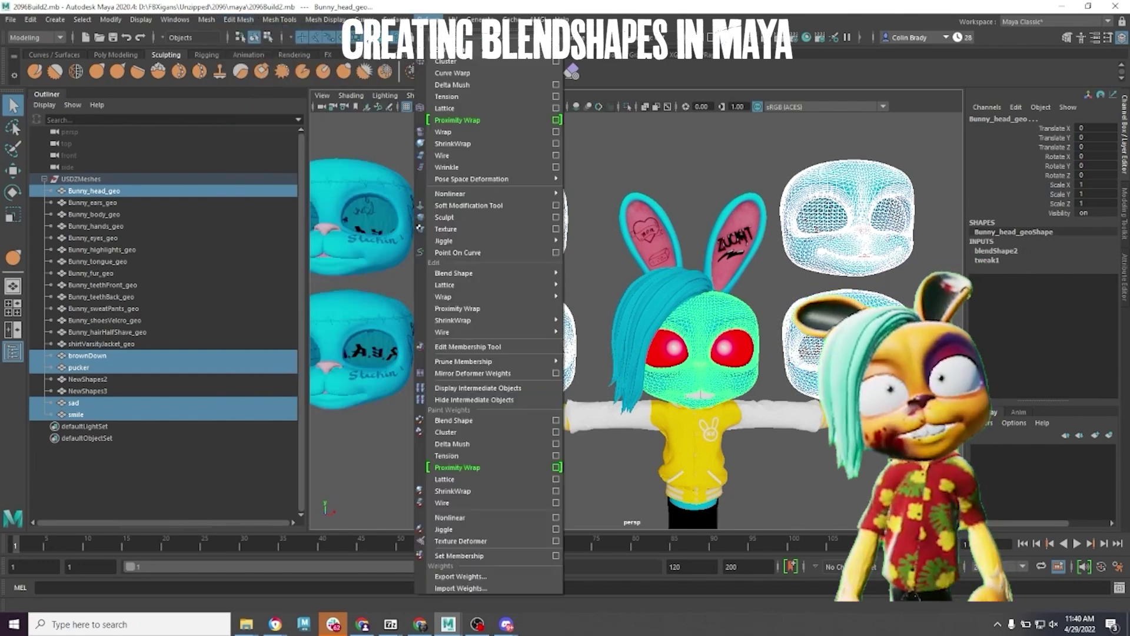
{"action": "mouse_move", "coordinate": [465, 272]}
{"action": "left_click", "coordinate": [693, 273]}
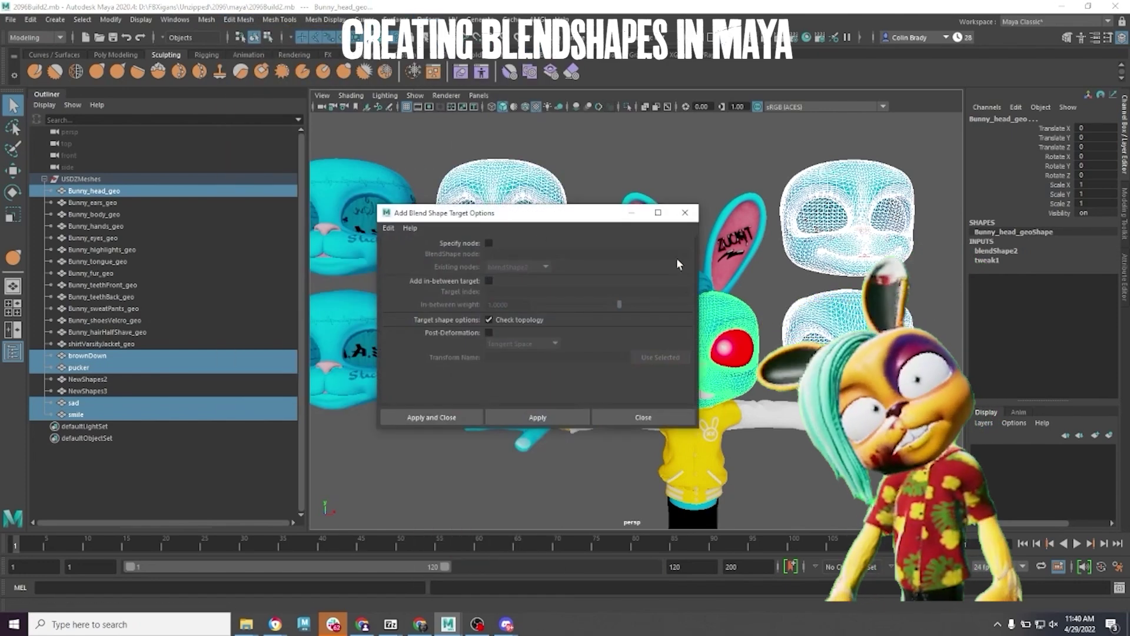
{"action": "left_click", "coordinate": [440, 416]}
{"action": "left_click", "coordinate": [614, 216]}
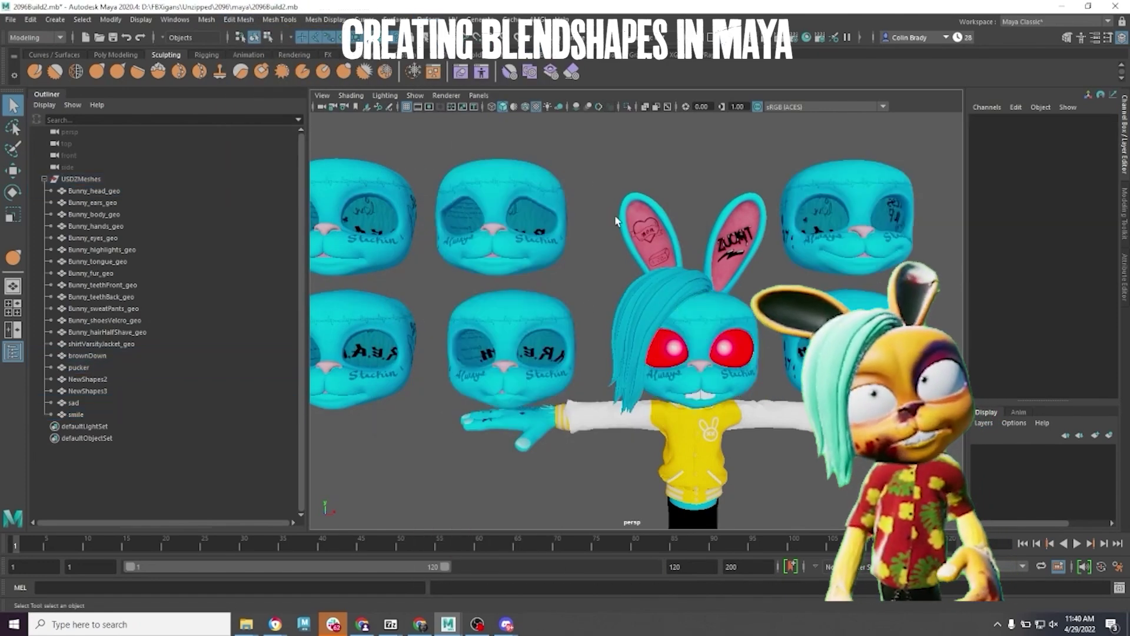
Test the smile, sad and pucker targets of blendShape2 on Bunny_head_geo by scrubbing their weights
{"action": "left_click", "coordinate": [690, 313]}
{"action": "left_click", "coordinate": [1000, 251]}
{"action": "left_click", "coordinate": [1063, 269]}
{"action": "middle_click_drag", "start_coordinate": [707, 377], "coordinate": [743, 376]}
{"action": "right_click_drag", "start_coordinate": [743, 376], "coordinate": [825, 330], "text": "alt"}
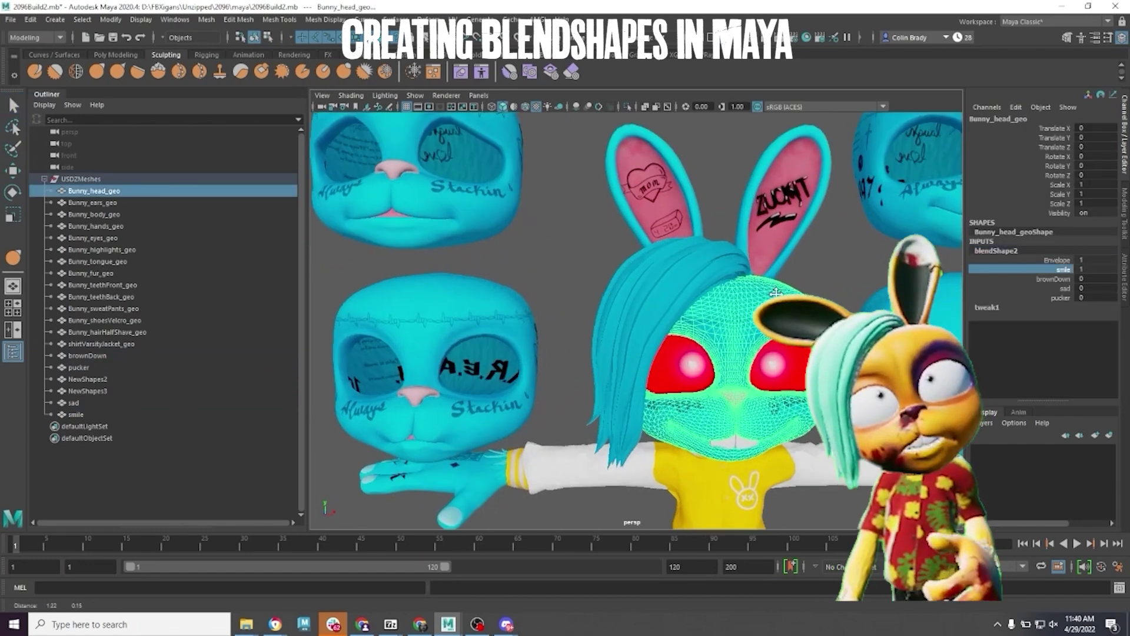
{"action": "middle_click_drag", "start_coordinate": [824, 330], "coordinate": [684, 282], "text": "alt"}
{"action": "key", "text": "z"}
{"action": "key", "text": "shift+z"}
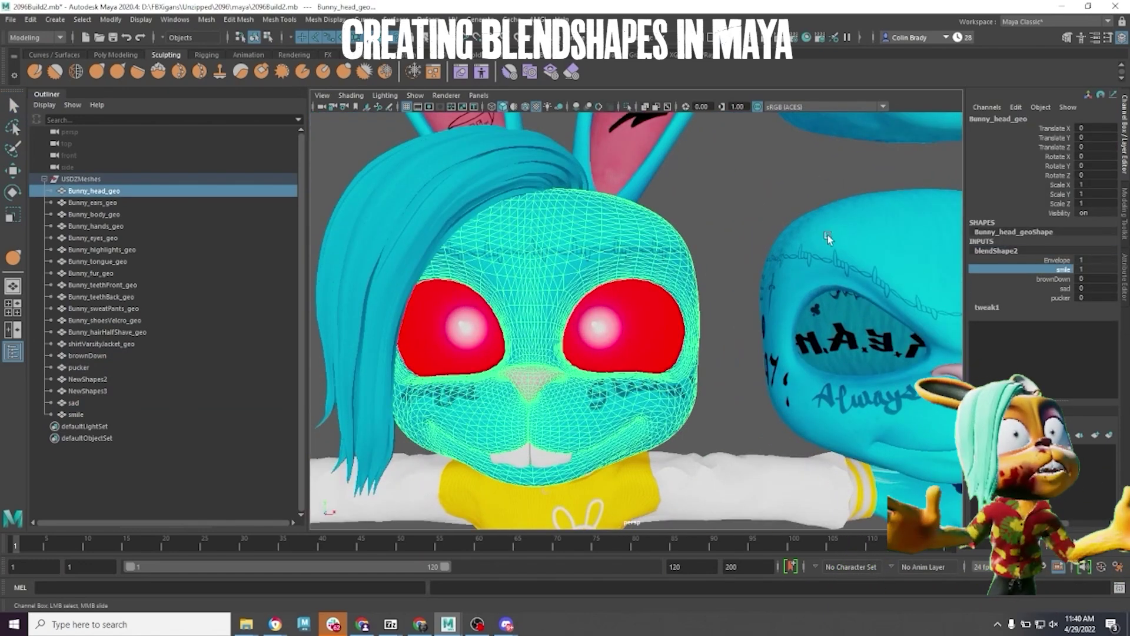
{"action": "key", "text": "z"}
{"action": "middle_click_drag", "start_coordinate": [744, 252], "coordinate": [647, 256]}
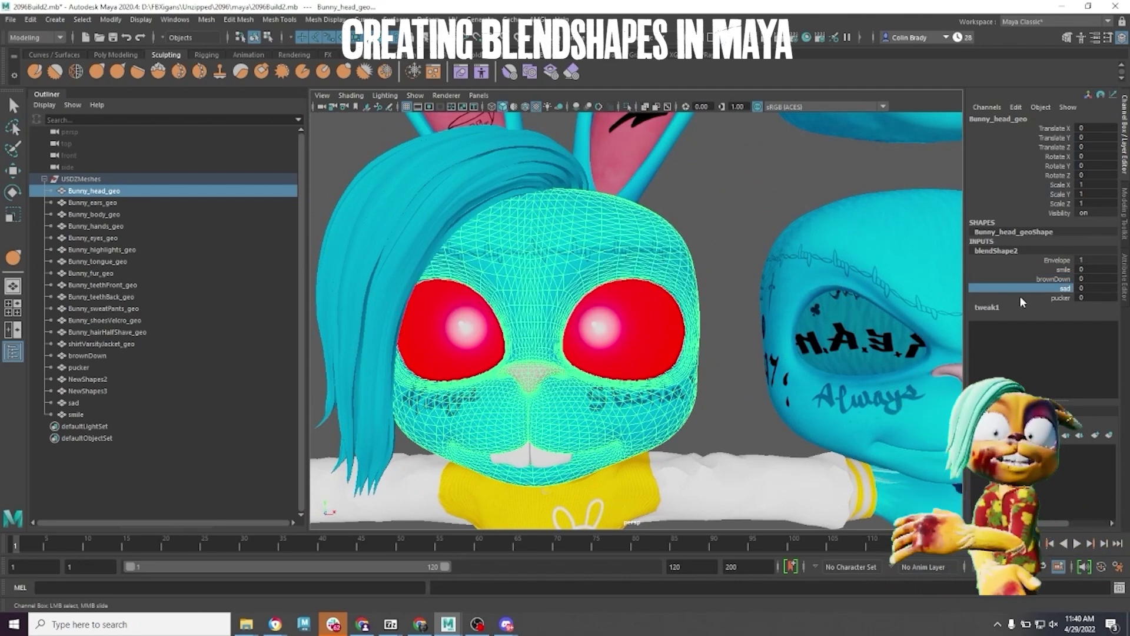
{"action": "left_click", "coordinate": [1060, 297]}
{"action": "middle_click_drag", "start_coordinate": [724, 276], "coordinate": [747, 276]}
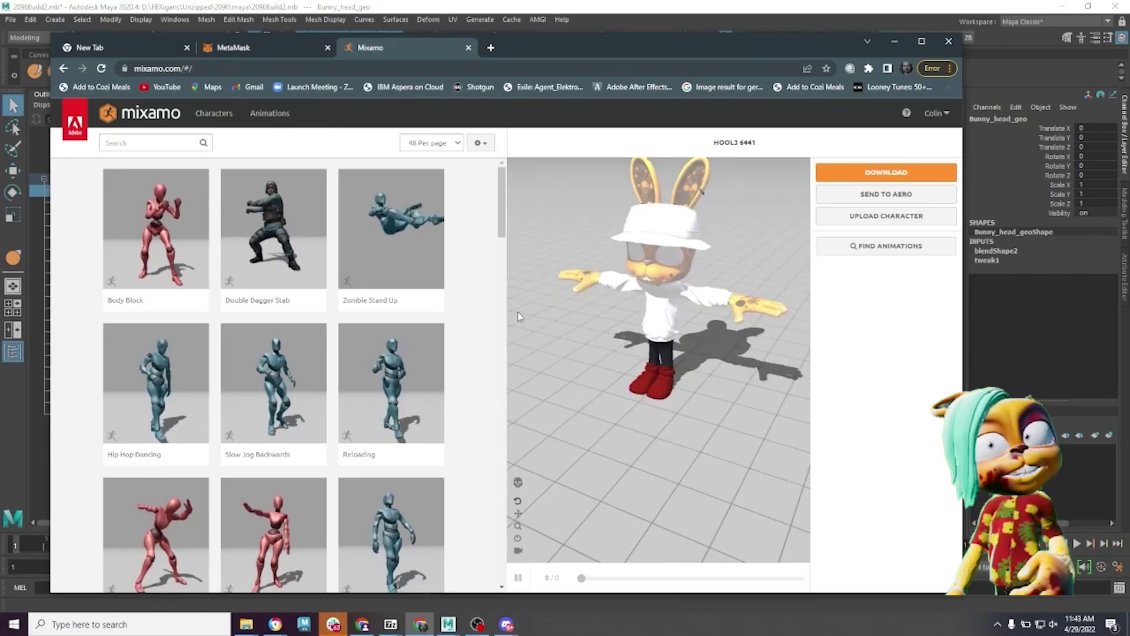
Switch to Mixamo, preview library animations such as Body Block, and upload 2096FBXTex2.fbx to the Auto-Rigger
{"action": "left_click", "coordinate": [156, 232]}
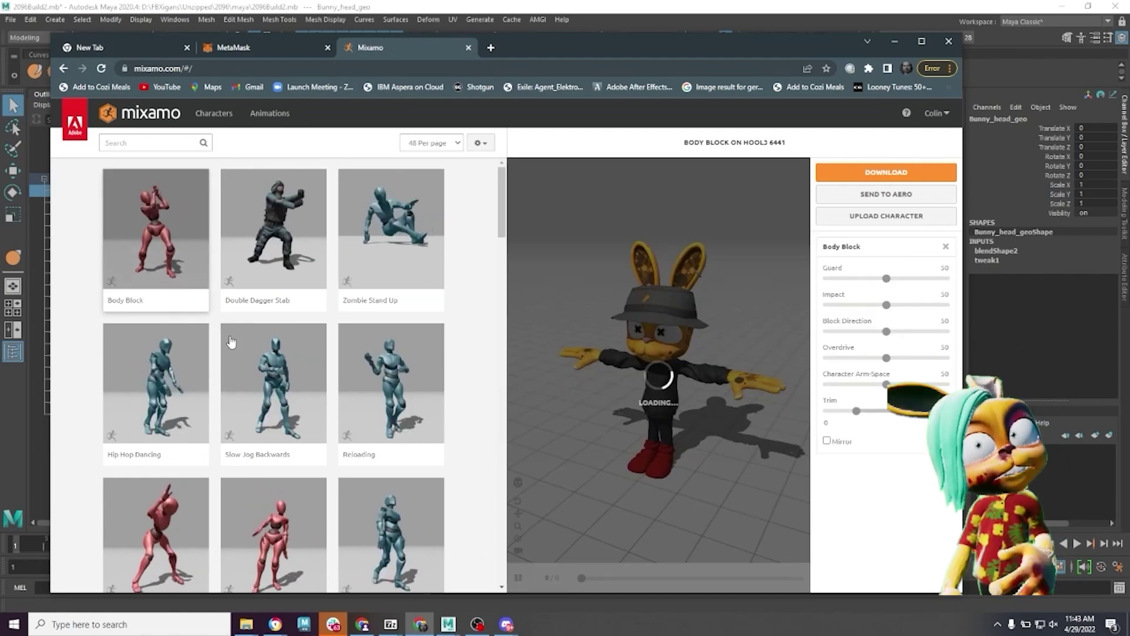
{"action": "left_click", "coordinate": [247, 354]}
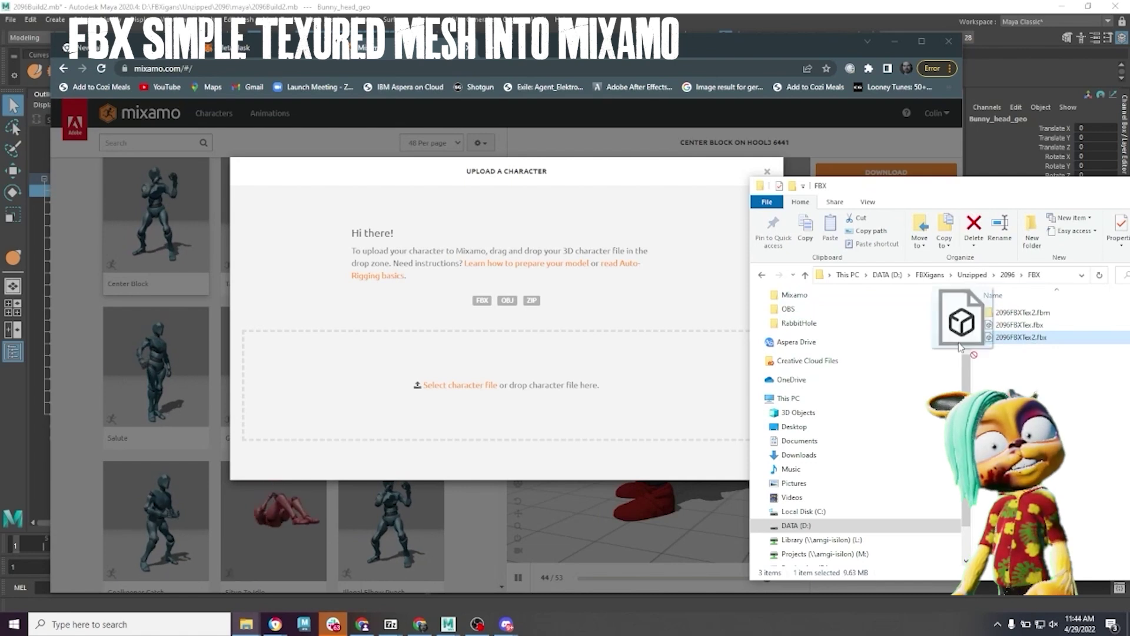
{"action": "left_click_drag", "start_coordinate": [960, 348], "coordinate": [648, 383]}
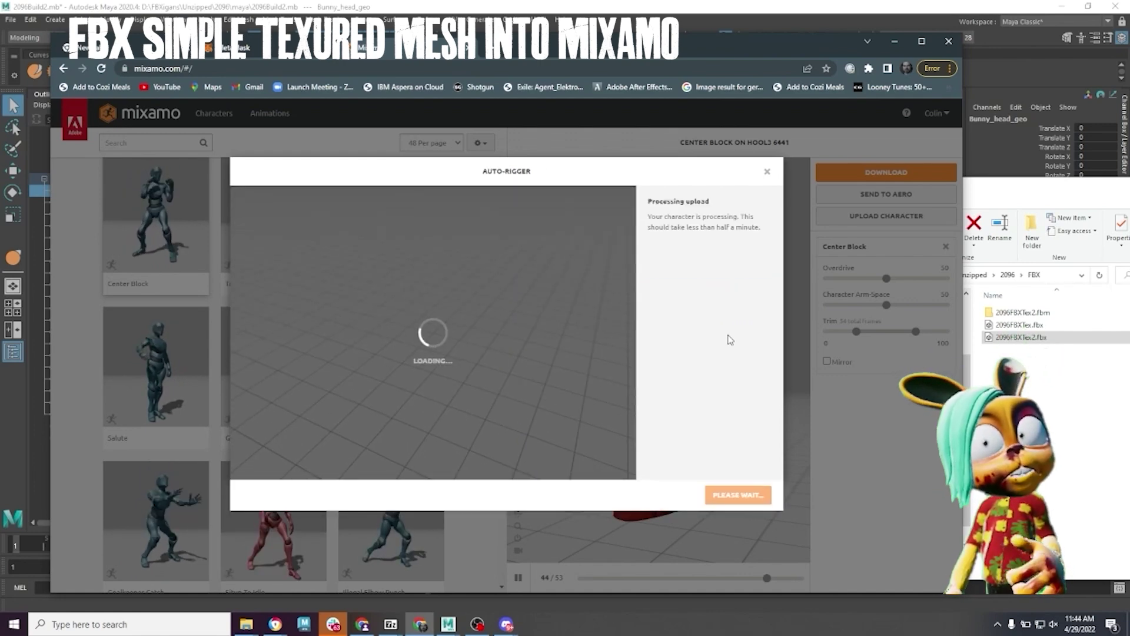
{"action": "left_click", "coordinate": [757, 495]}
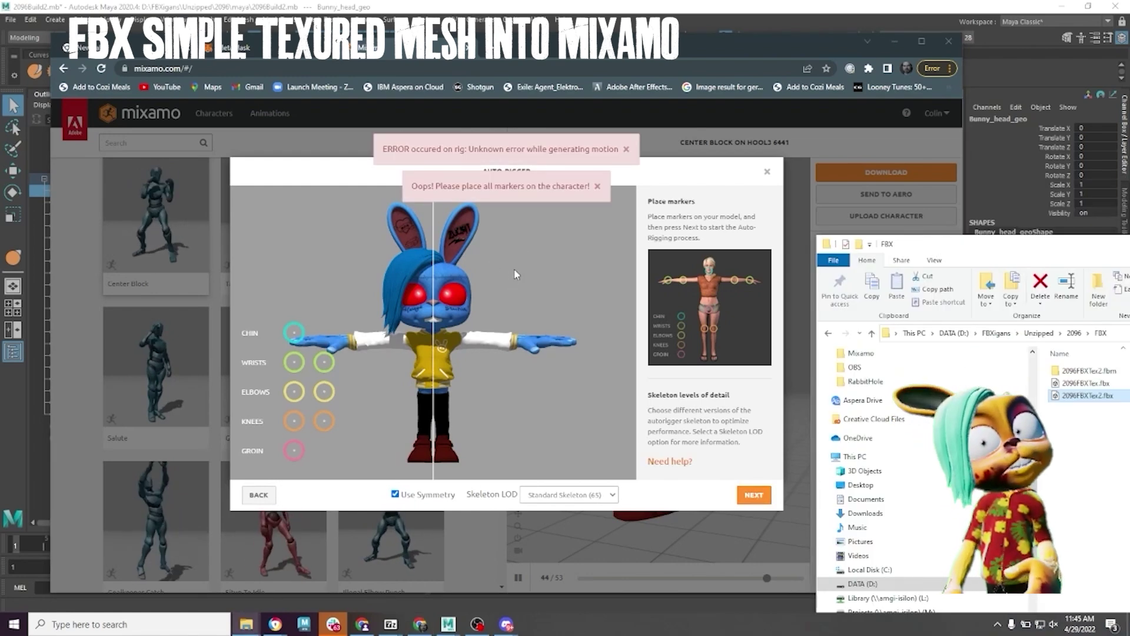
Place the chin, wrist, elbow, knee and groin markers on the bunny with symmetry on, and run the auto-rigging with Standard Skeleton (65)
{"action": "left_click_drag", "start_coordinate": [293, 333], "coordinate": [436, 326]}
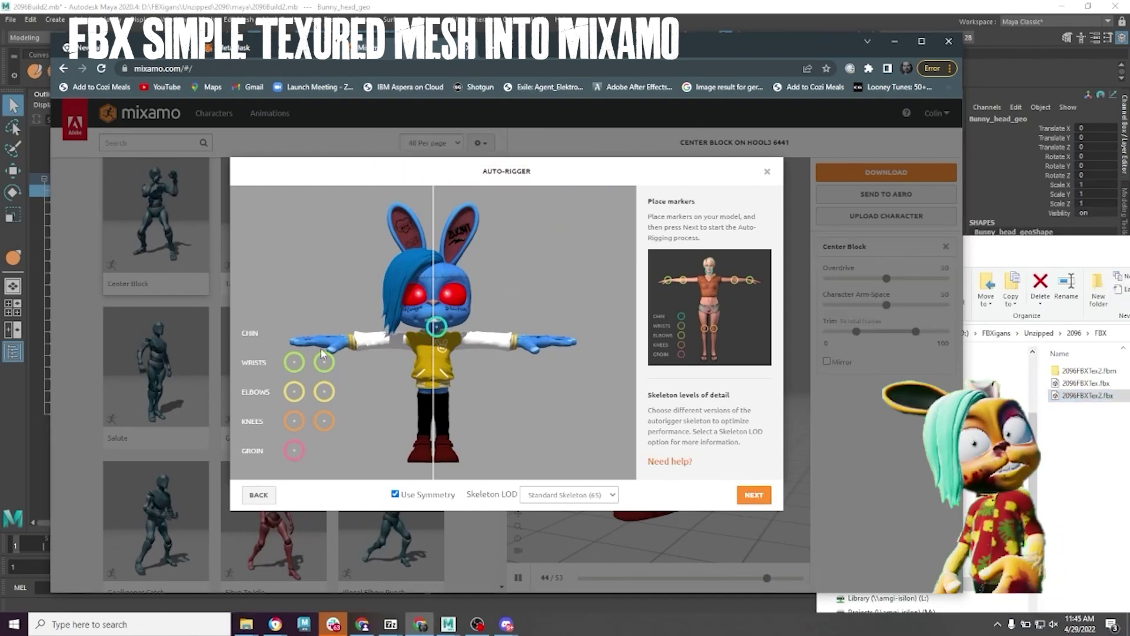
{"action": "left_click_drag", "start_coordinate": [295, 365], "coordinate": [345, 341]}
{"action": "left_click_drag", "start_coordinate": [298, 392], "coordinate": [377, 341]}
{"action": "mouse_move", "coordinate": [324, 420]}
{"action": "left_mouse_down"}
{"action": "mouse_move", "coordinate": [434, 427]}
{"action": "mouse_move", "coordinate": [359, 418]}
{"action": "mouse_move", "coordinate": [424, 420]}
{"action": "left_mouse_up"}
{"action": "left_click_drag", "start_coordinate": [293, 450], "coordinate": [436, 396]}
{"action": "left_click", "coordinate": [760, 497]}
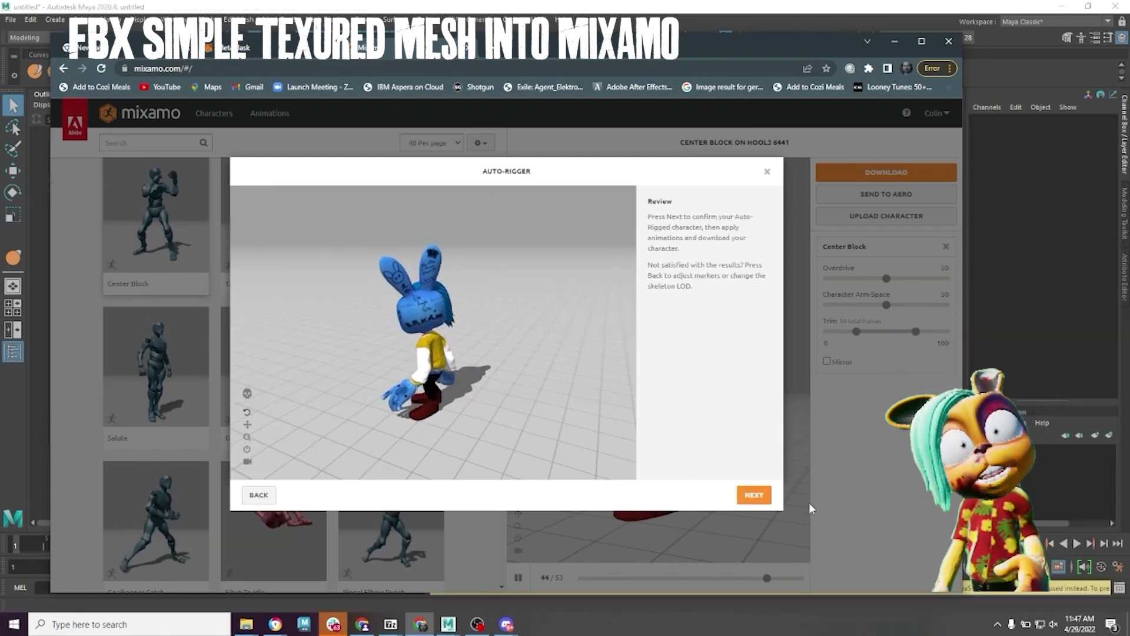
Accept the auto-rigged bunny as the new character and apply the Snatch animation to it
{"action": "left_click", "coordinate": [754, 492]}
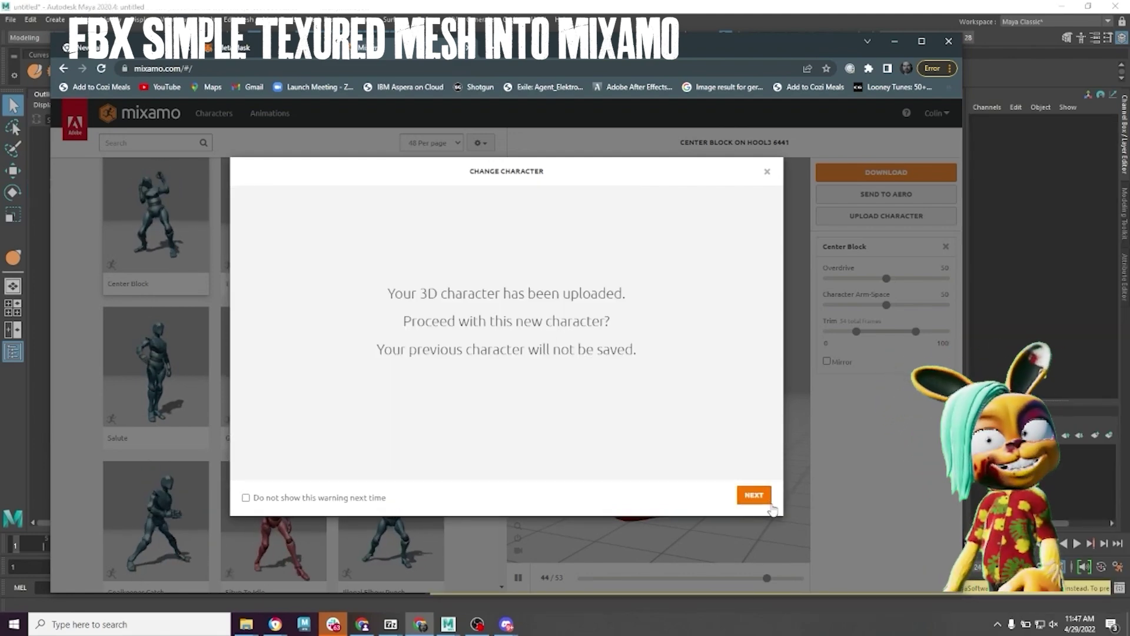
{"action": "left_click", "coordinate": [769, 502]}
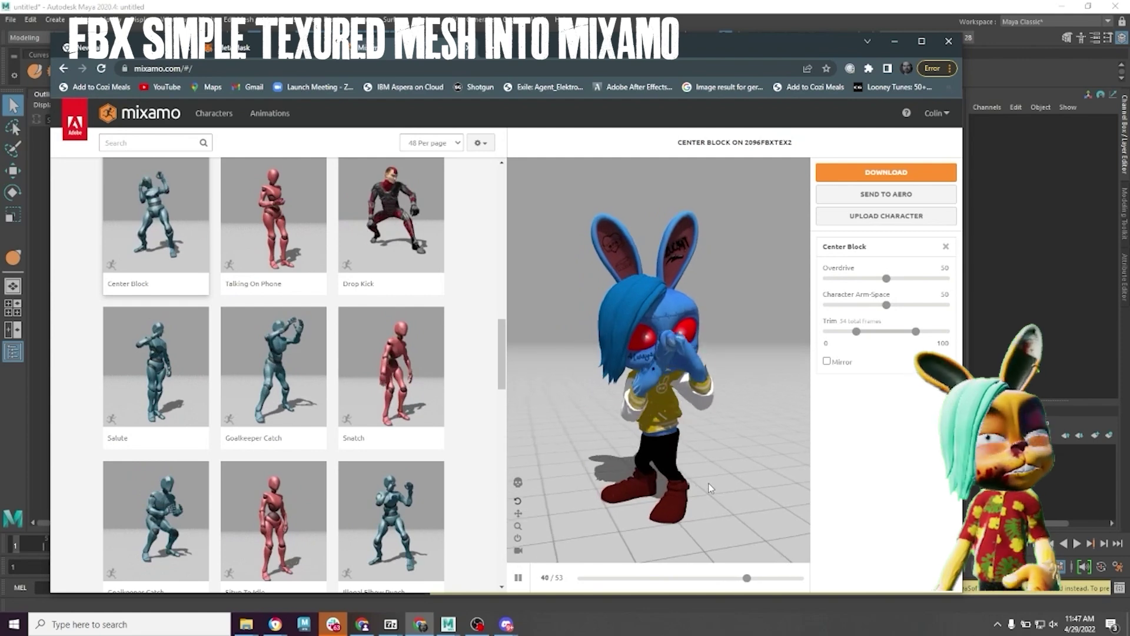
{"action": "left_click", "coordinate": [404, 390]}
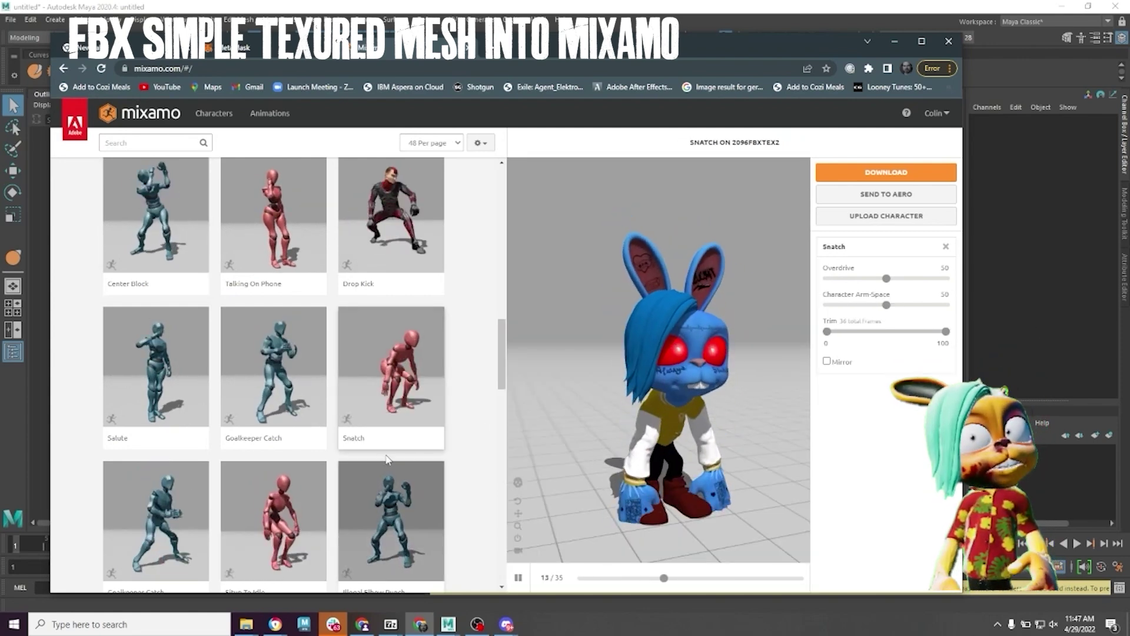
{"action": "scroll", "coordinate": [387, 272], "scroll_direction": "up", "scroll_amount": 1}
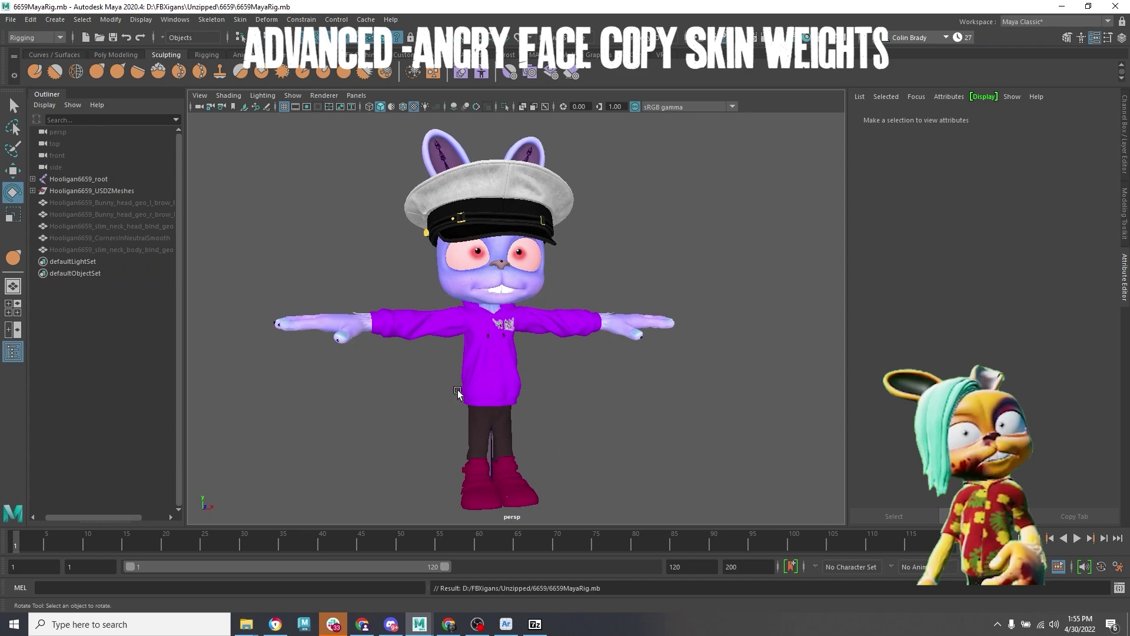
In Maya, select Hooligan6659_root and Hooligan6659_USDZMeshes and start an FBX selection export into the 6659 folder
{"action": "left_click_drag", "start_coordinate": [224, 131], "coordinate": [683, 518]}
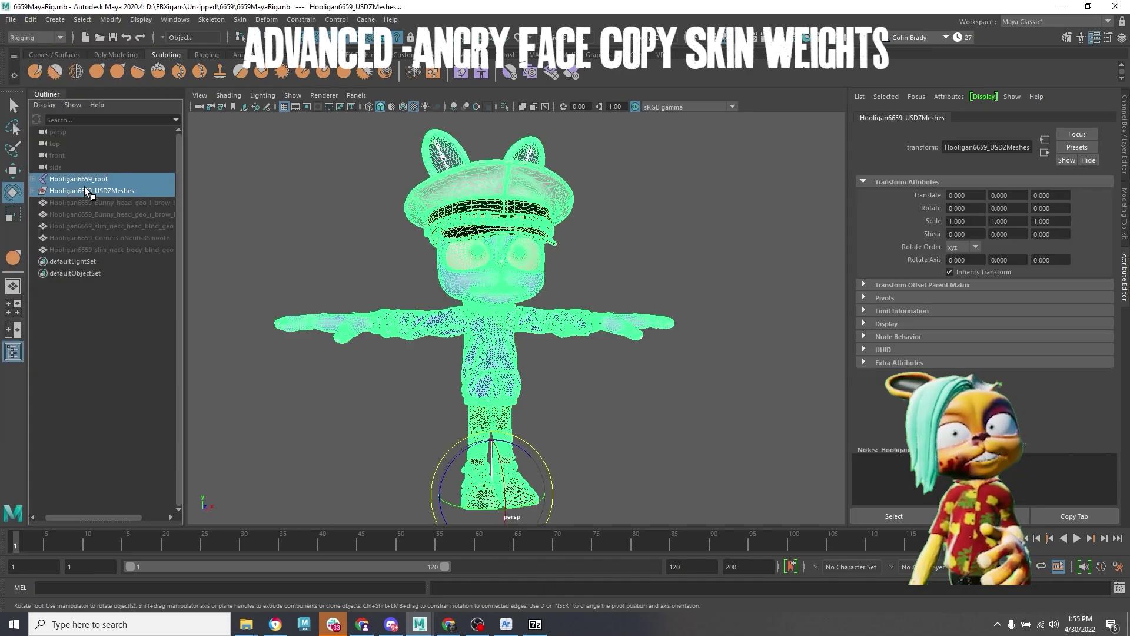
{"action": "left_click", "coordinate": [11, 19]}
{"action": "left_click", "coordinate": [154, 174]}
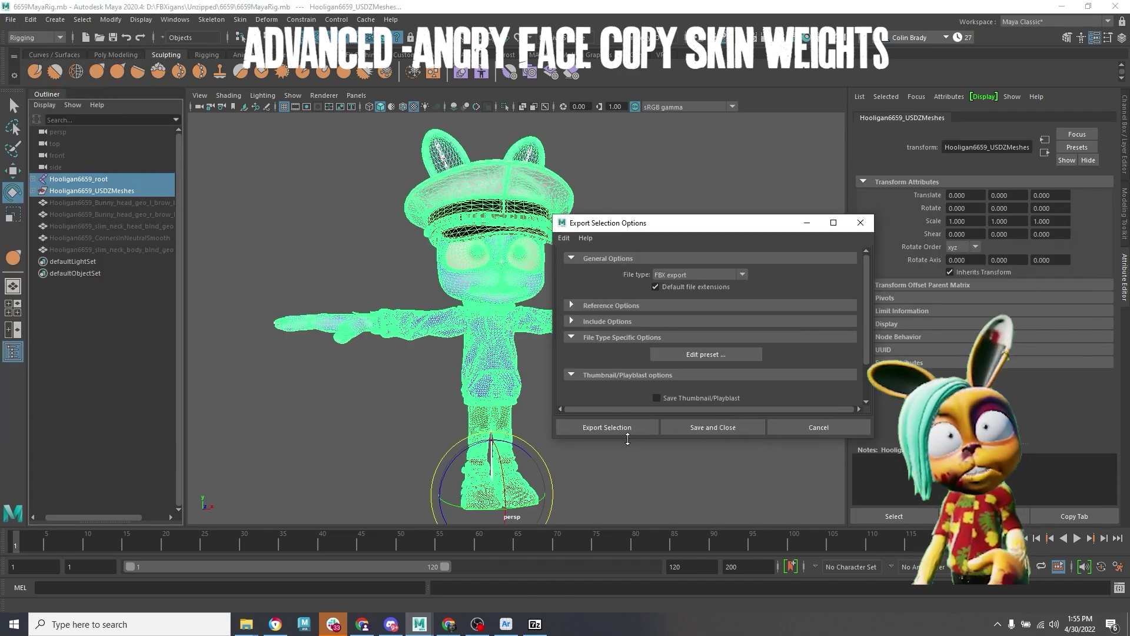
{"action": "left_click", "coordinate": [580, 426]}
{"action": "left_click", "coordinate": [940, 150]}
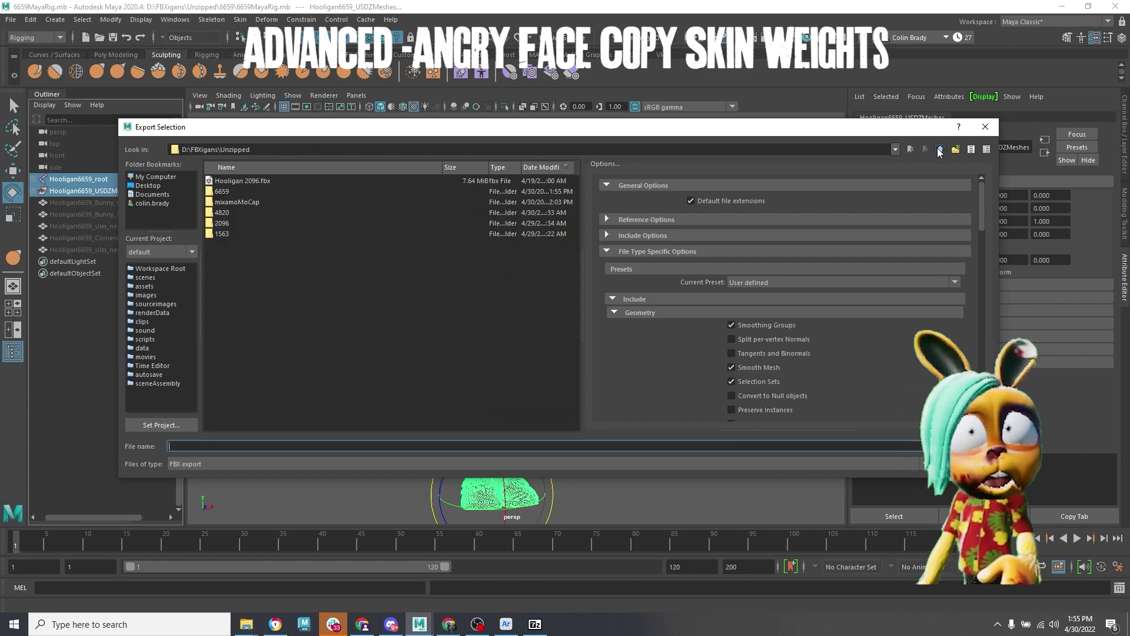
{"action": "double_click", "coordinate": [267, 193]}
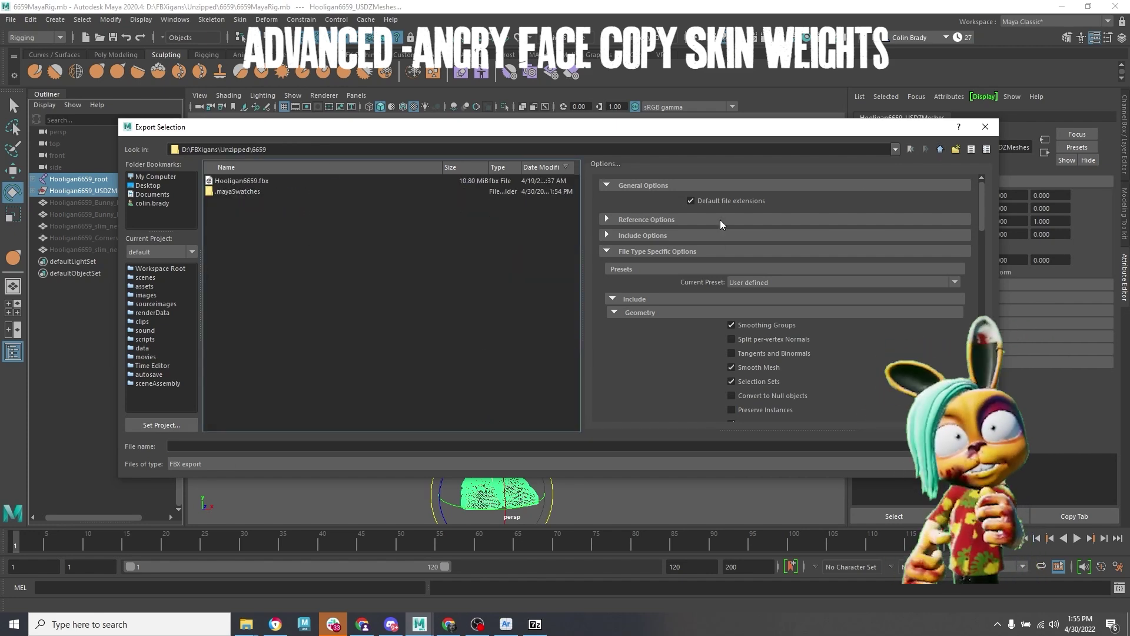
Create a MayaFBX folder inside the 6659 directory and open it as the export location
{"action": "right_click", "coordinate": [463, 348]}
{"action": "left_click", "coordinate": [474, 360]}
{"action": "type", "text": "Maya"}
{"action": "key", "text": "Return"}
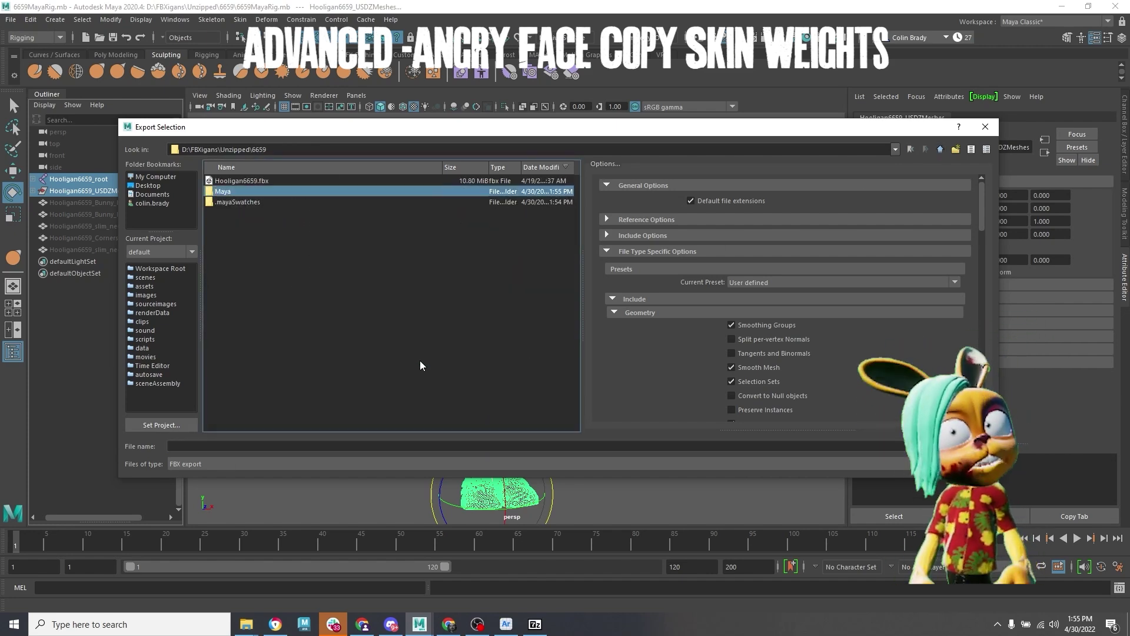
{"action": "right_click", "coordinate": [245, 190]}
{"action": "left_click", "coordinate": [256, 194]}
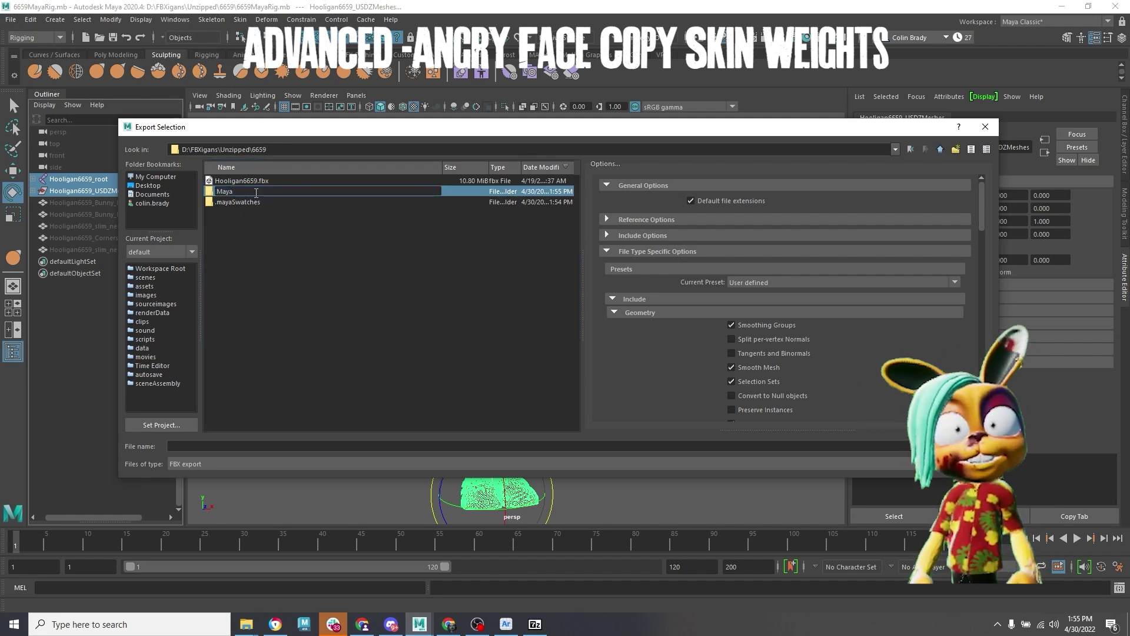
{"action": "double_click", "coordinate": [256, 192]}
Name the FBX export file 6659 Tex
{"action": "left_click", "coordinate": [241, 445]}
{"action": "type", "text": "6659Te"}
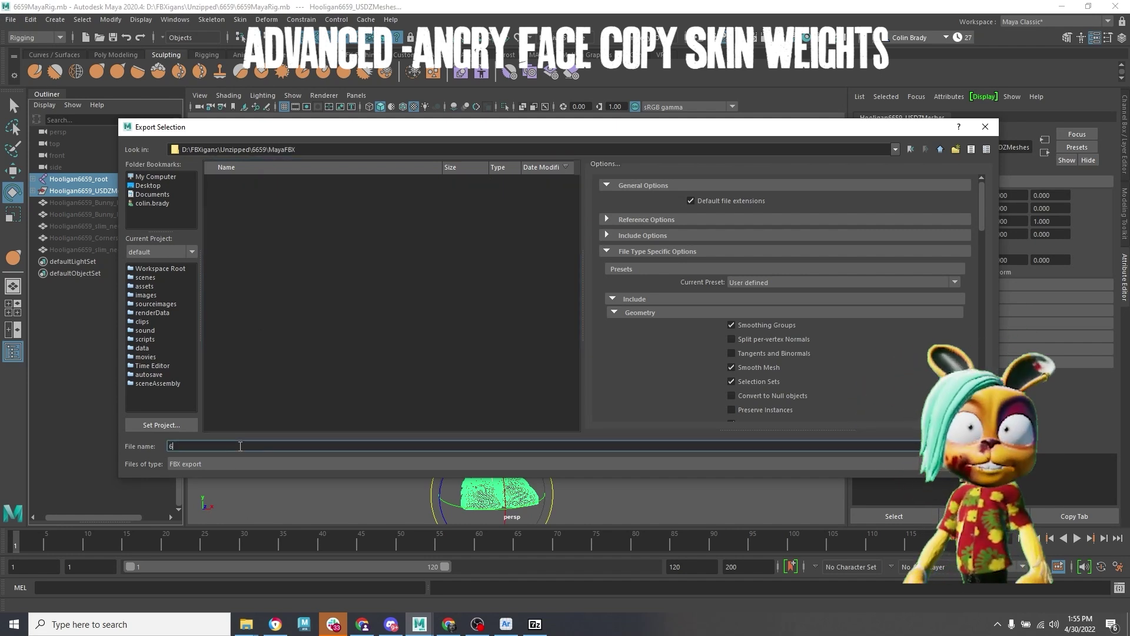
{"action": "key", "text": "BackSpace"}
{"action": "key", "text": "BackSpace"}
{"action": "type", "text": "Tex"}
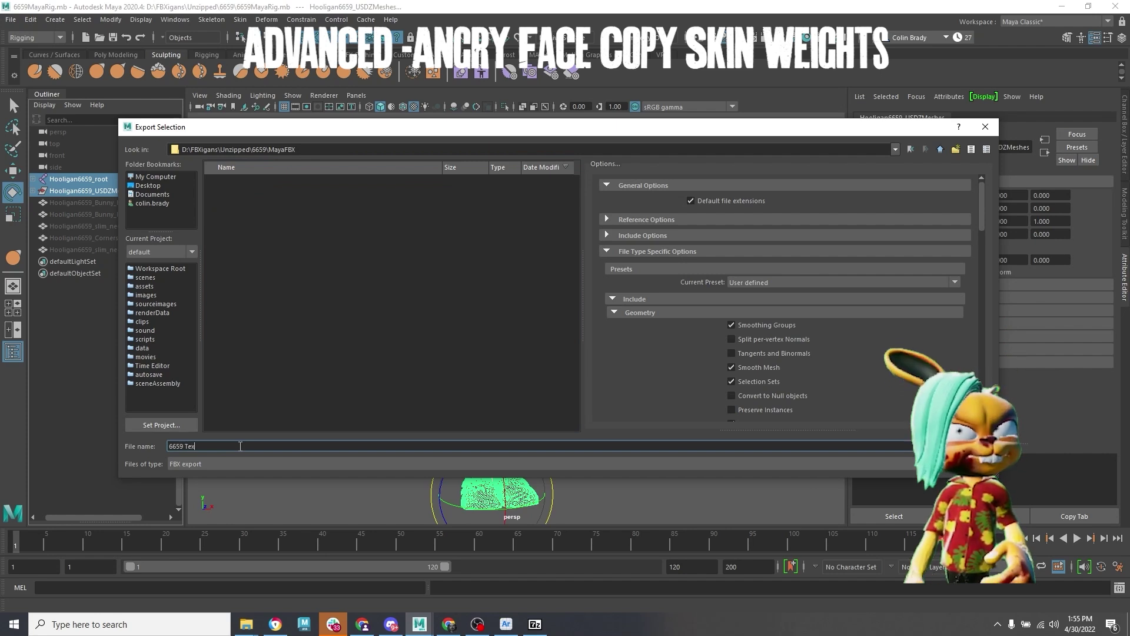
Turn off Selection Sets in the FBX geometry options and check the remaining settings down to Embed Media
{"action": "left_click", "coordinate": [626, 314]}
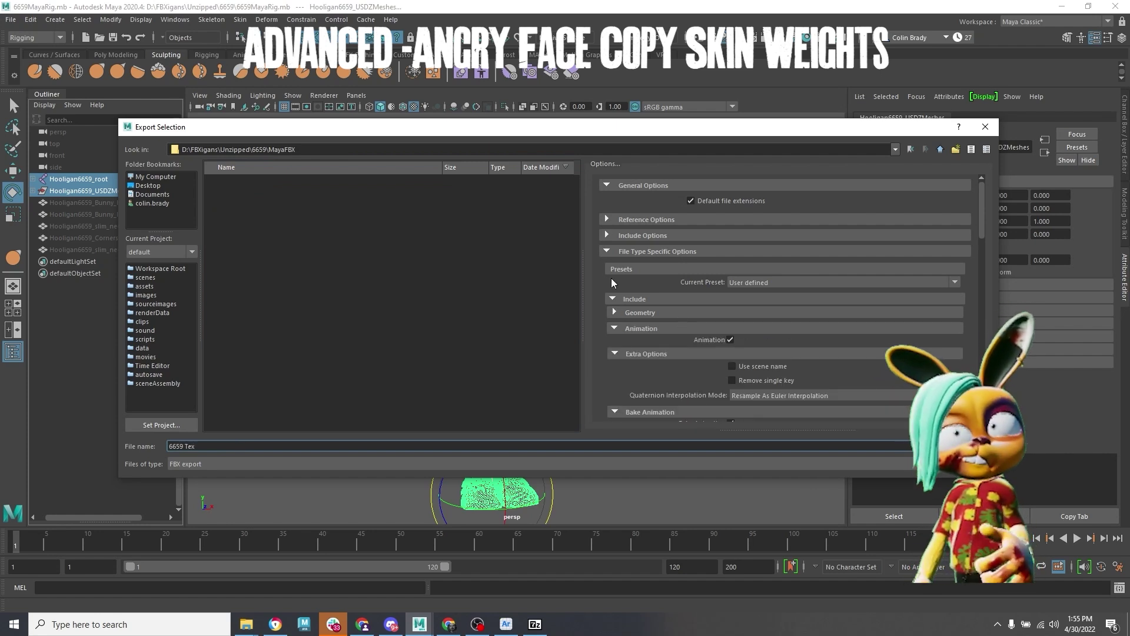
{"action": "left_click", "coordinate": [615, 312]}
{"action": "scroll", "coordinate": [744, 376], "scroll_direction": "down", "scroll_amount": 4}
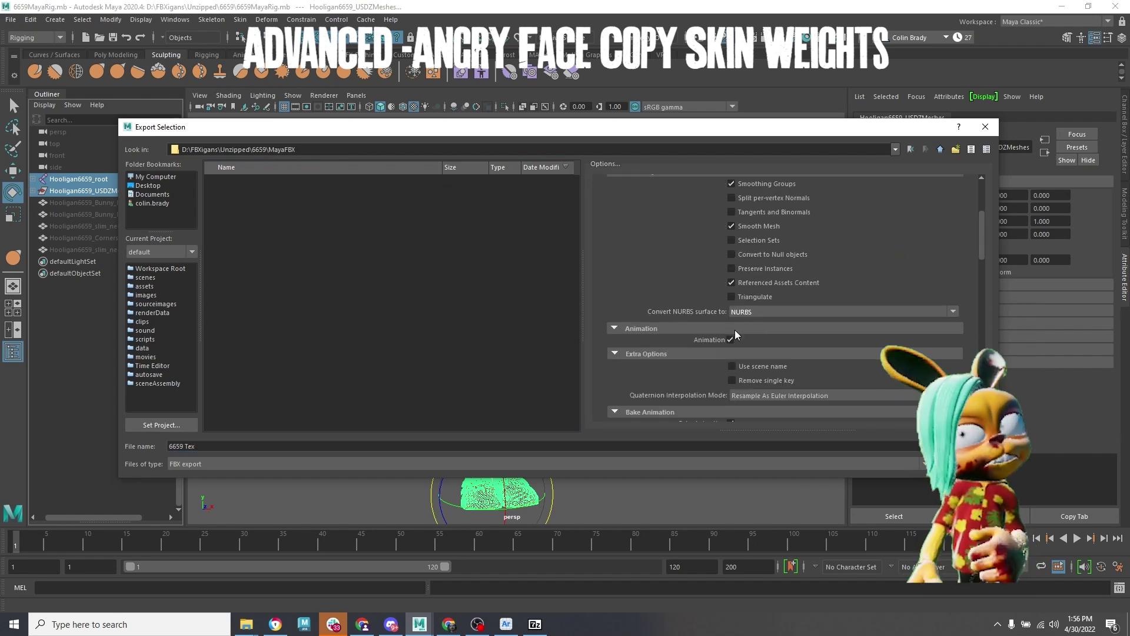
{"action": "scroll", "coordinate": [735, 330], "scroll_direction": "down", "scroll_amount": 8}
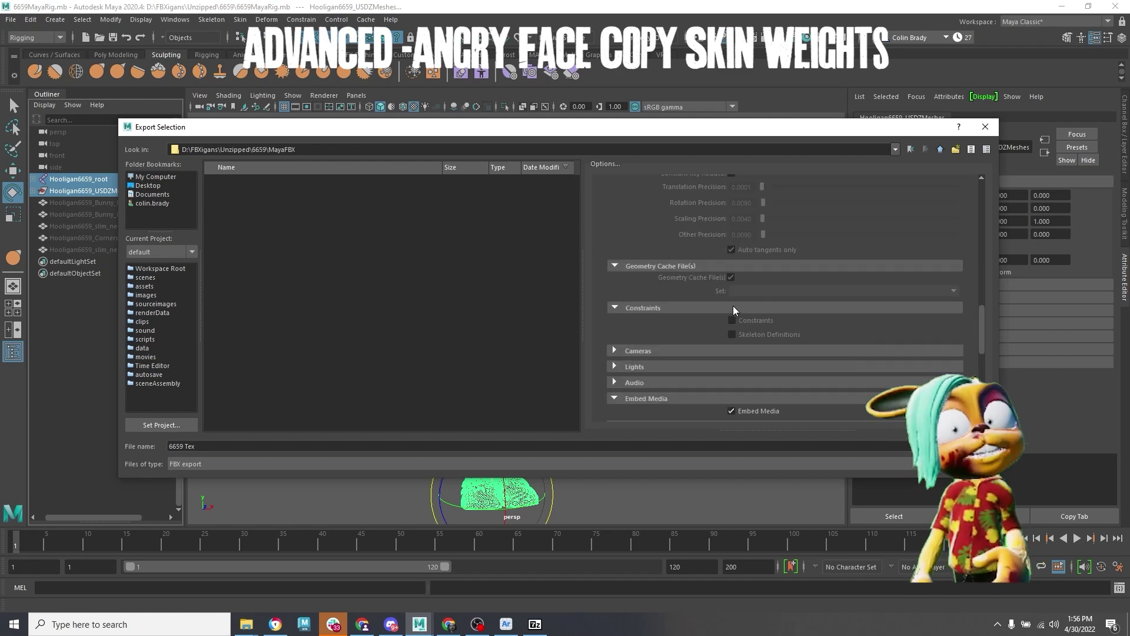
{"action": "scroll", "coordinate": [733, 306], "scroll_direction": "down", "scroll_amount": 6}
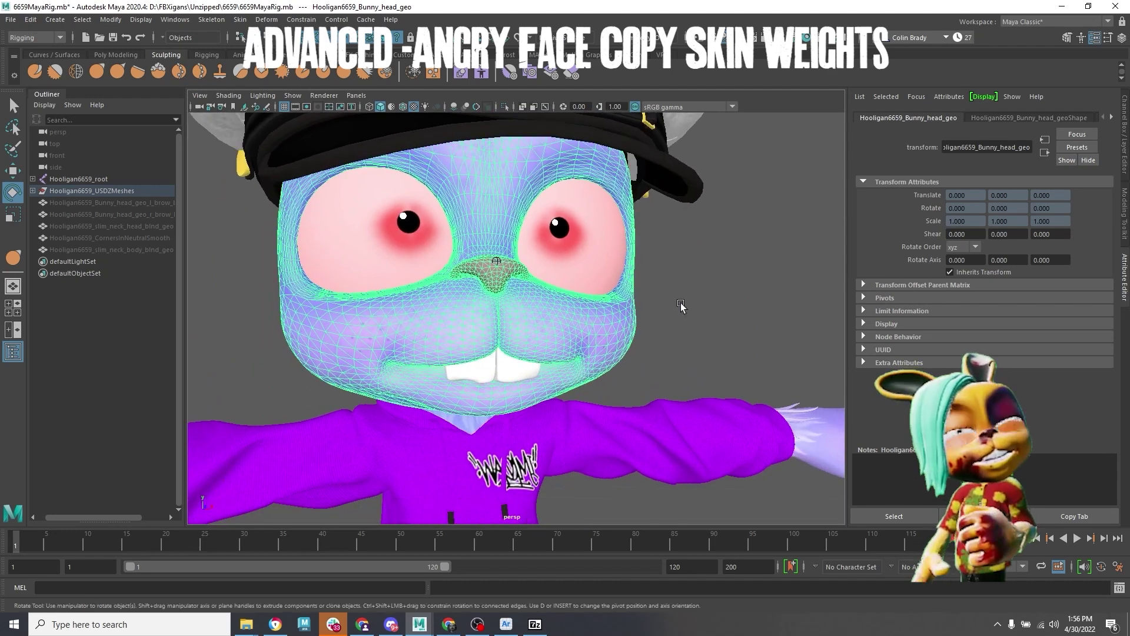
Duplicate the Hooligan6659_Bunny_head_geo mesh and rename the copy angryBrows
{"action": "scroll", "coordinate": [679, 242], "scroll_direction": "down", "scroll_amount": 5}
{"action": "key", "text": "ctrl+d"}
{"action": "scroll", "coordinate": [674, 257], "scroll_direction": "down", "scroll_amount": 7}
{"action": "left_click", "coordinate": [33, 190]}
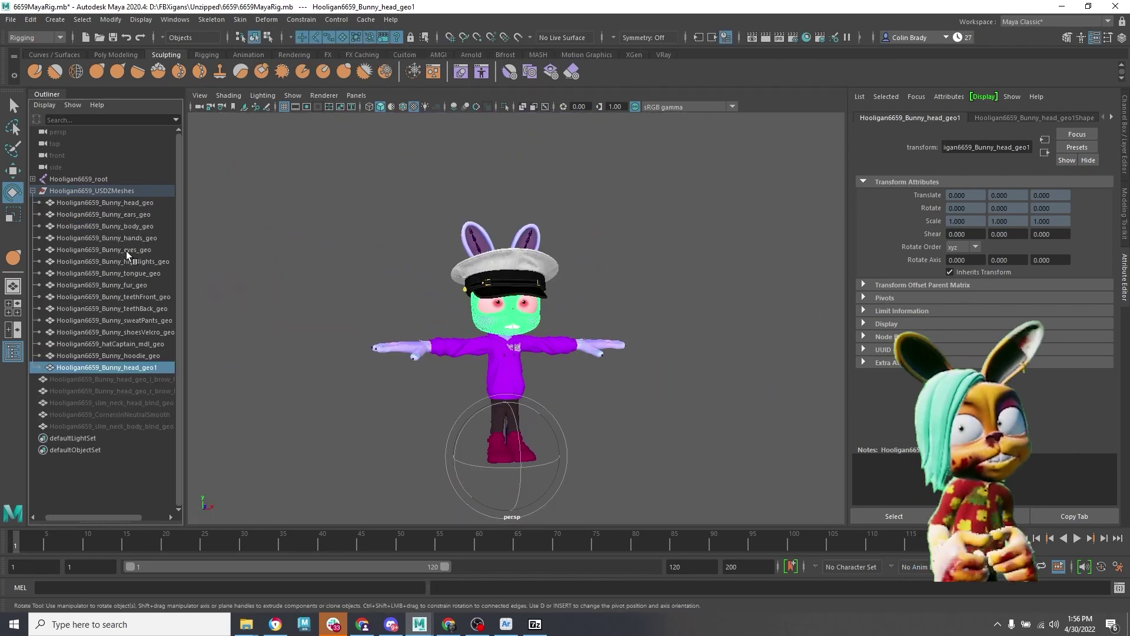
{"action": "double_click", "coordinate": [123, 365]}
{"action": "type", "text": "angr"}
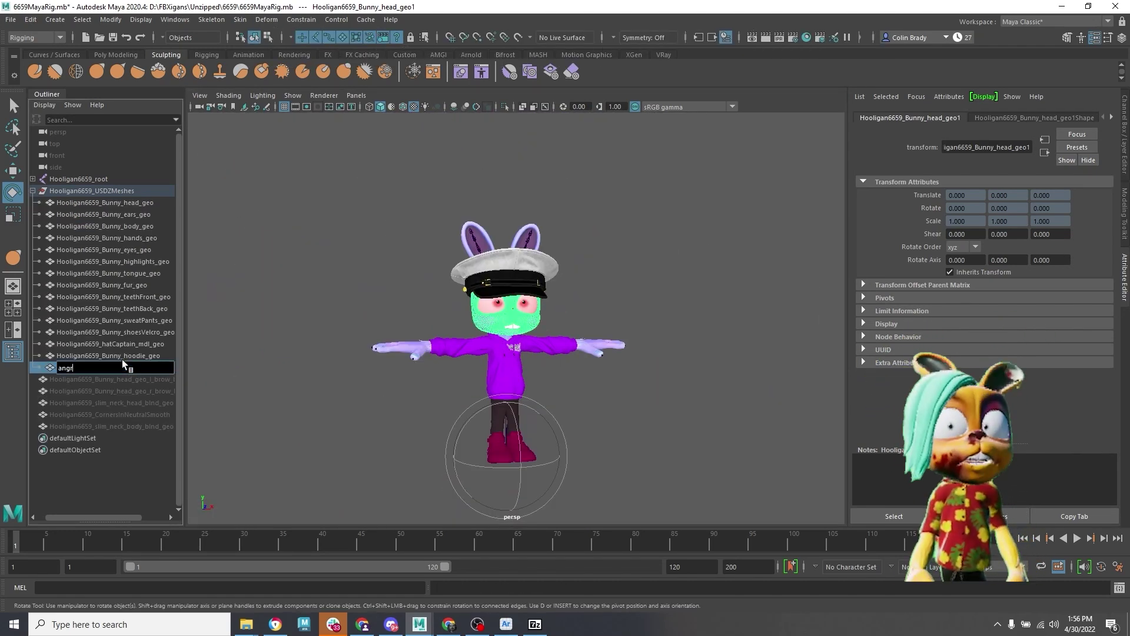
{"action": "type", "text": "yBrows"}
{"action": "key", "text": "Return"}
Unlock the translate, rotate and scale channels of angryBrows and delete its history
{"action": "left_click", "coordinate": [1125, 144]}
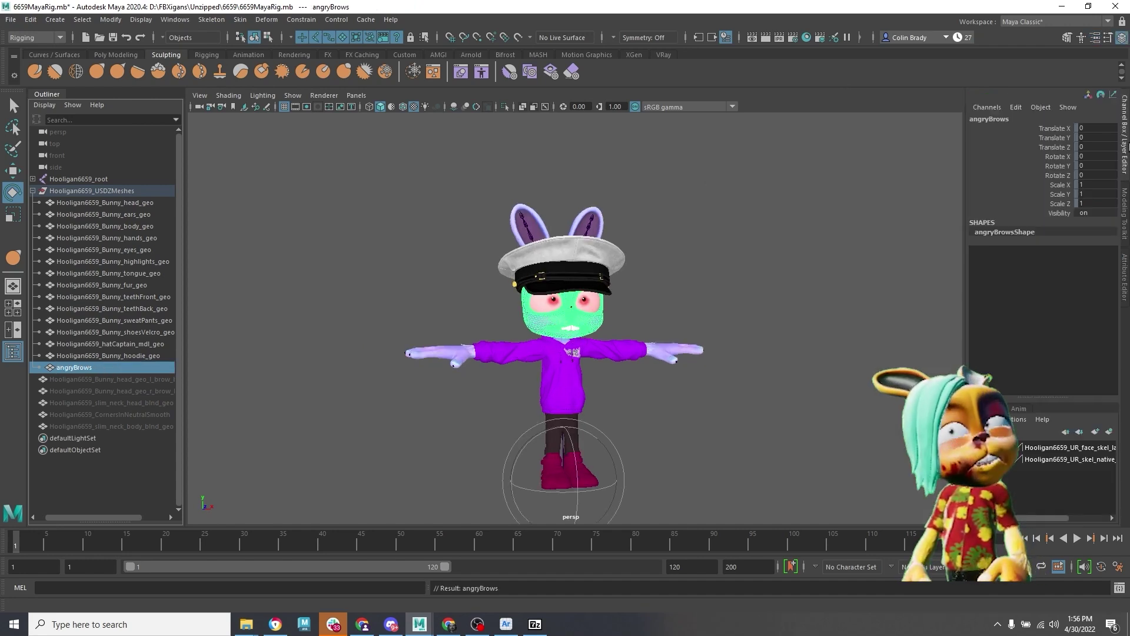
{"action": "left_click_drag", "start_coordinate": [1066, 128], "coordinate": [1057, 204]}
{"action": "right_click", "coordinate": [1050, 178]}
{"action": "left_click", "coordinate": [1083, 437]}
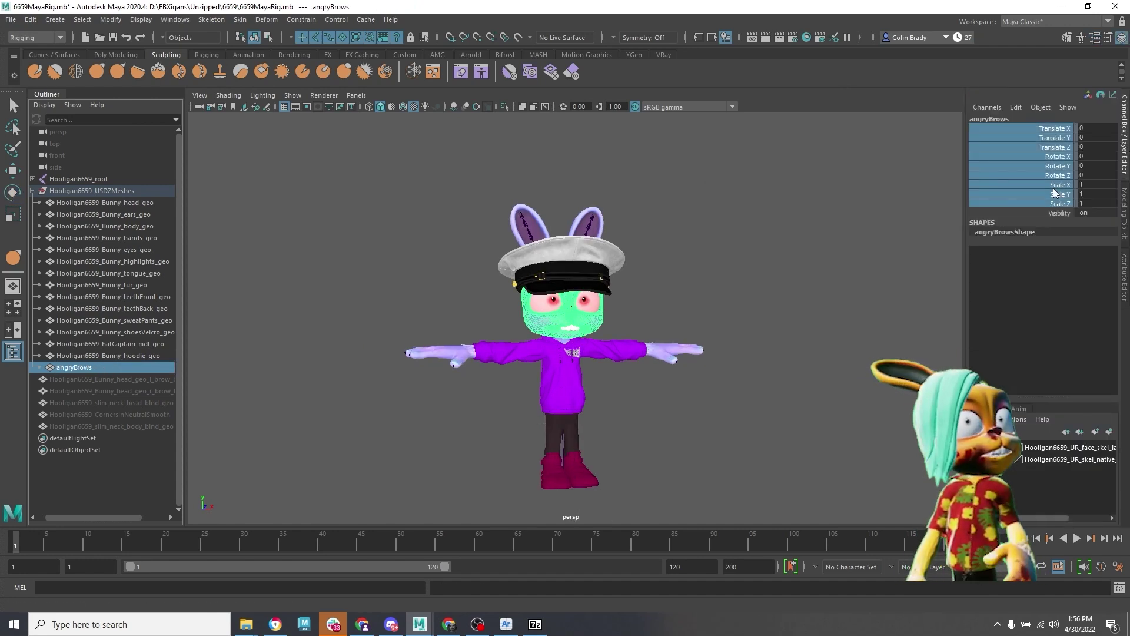
{"action": "right_click", "coordinate": [1056, 192]}
{"action": "left_click", "coordinate": [31, 20]}
{"action": "mouse_move", "coordinate": [100, 165]}
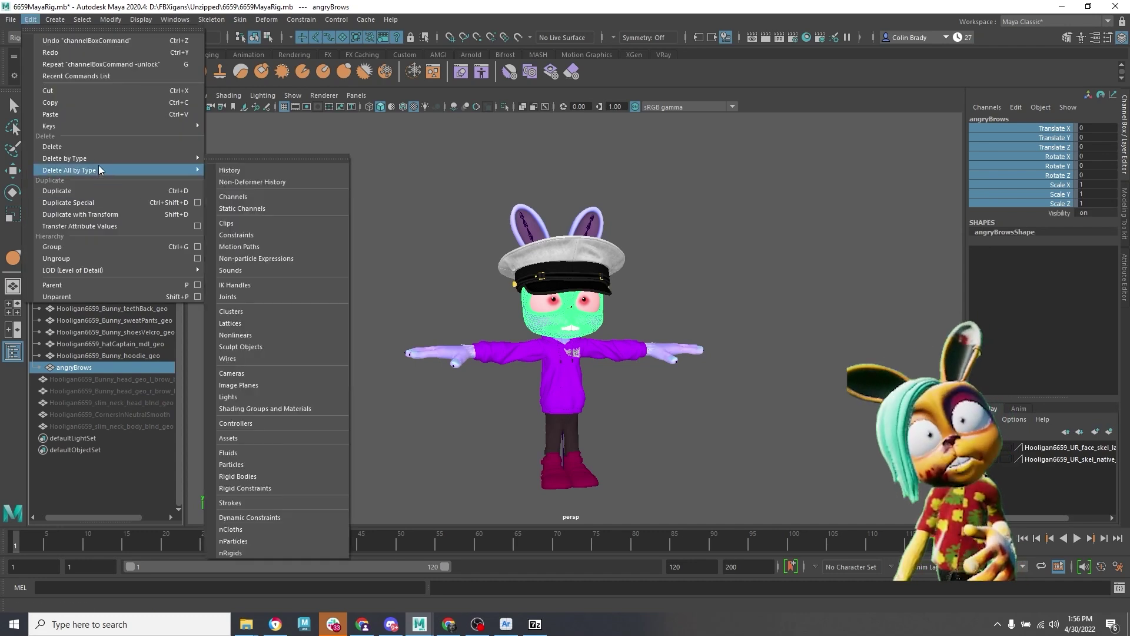
{"action": "left_click", "coordinate": [237, 157]}
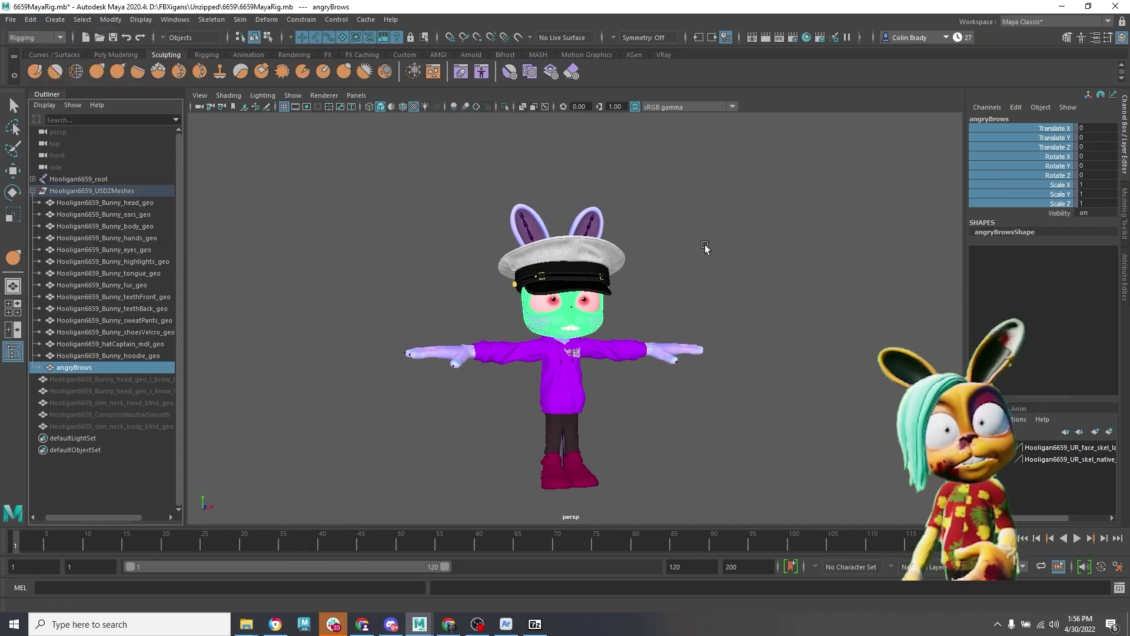
Reselect angryBrows and unlock its selected transform channels again
{"action": "left_click", "coordinate": [130, 357]}
{"action": "left_click", "coordinate": [128, 366]}
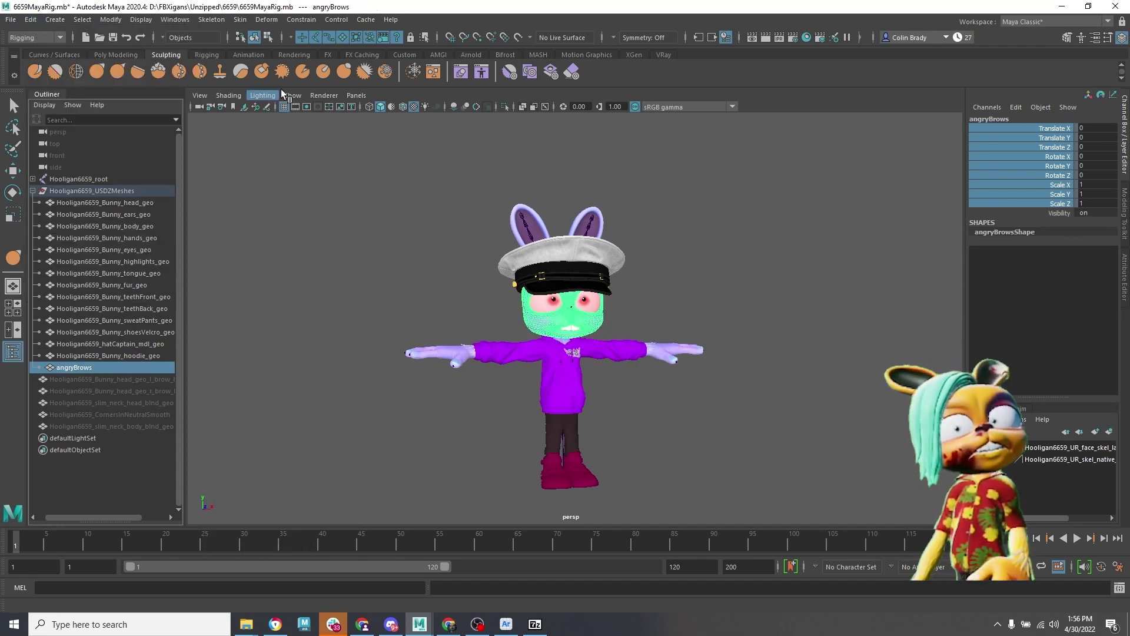
{"action": "right_click", "coordinate": [1069, 157]}
{"action": "left_click", "coordinate": [1071, 425]}
{"action": "right_click", "coordinate": [1063, 177]}
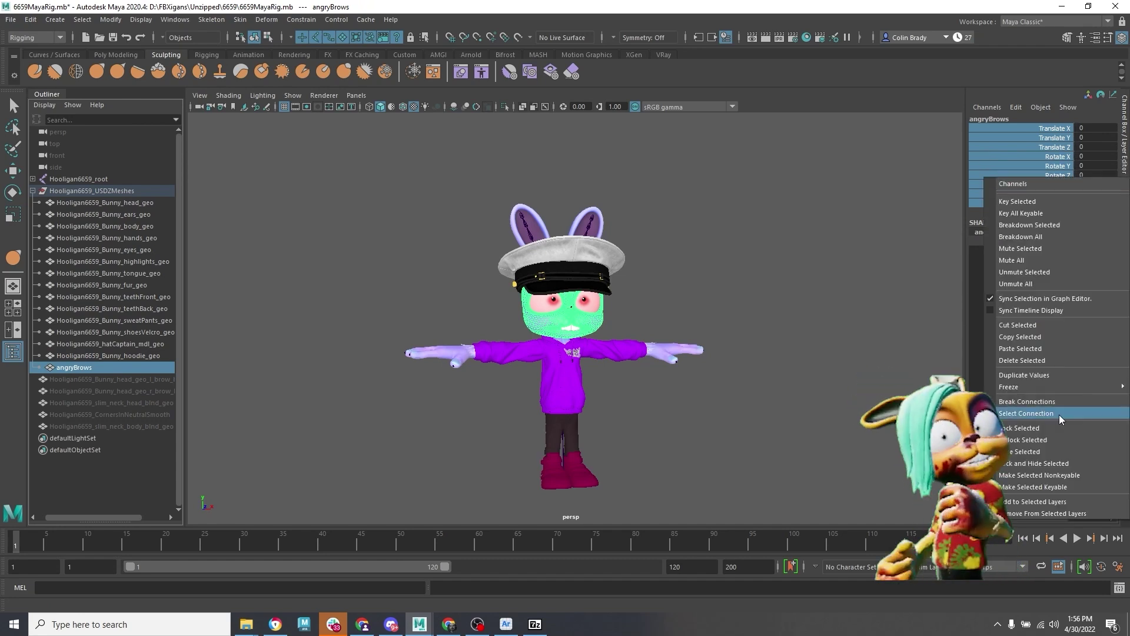
{"action": "left_click", "coordinate": [1025, 434]}
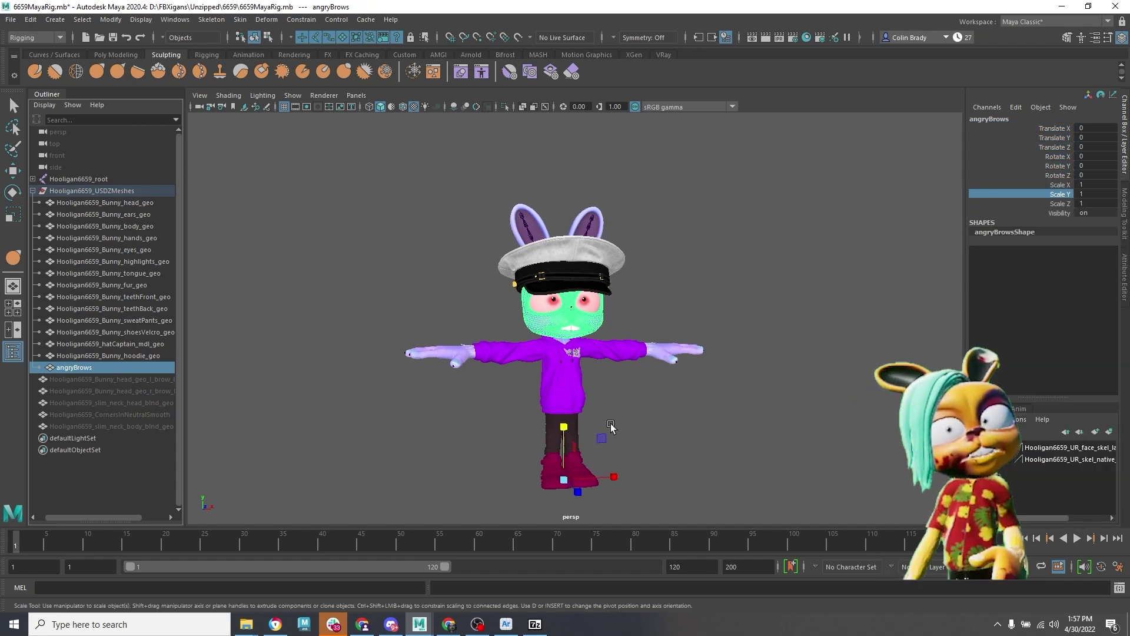
Move angryBrows along X to about -59.79, clear of the body, and pull its brows down into an angry frown with the Grab tool
{"action": "key", "text": "w"}
{"action": "left_click_drag", "start_coordinate": [616, 476], "coordinate": [518, 481]}
{"action": "scroll", "coordinate": [401, 356], "scroll_direction": "up", "scroll_amount": 6}
{"action": "middle_click_drag", "start_coordinate": [401, 355], "coordinate": [490, 387], "text": "alt"}
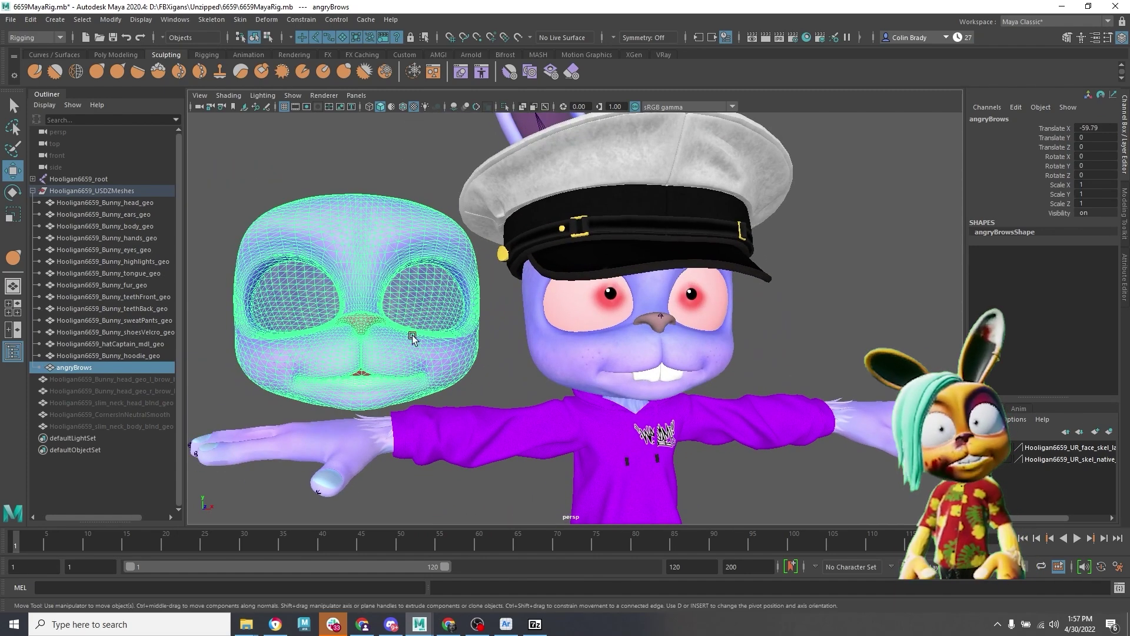
{"action": "left_click", "coordinate": [97, 72]}
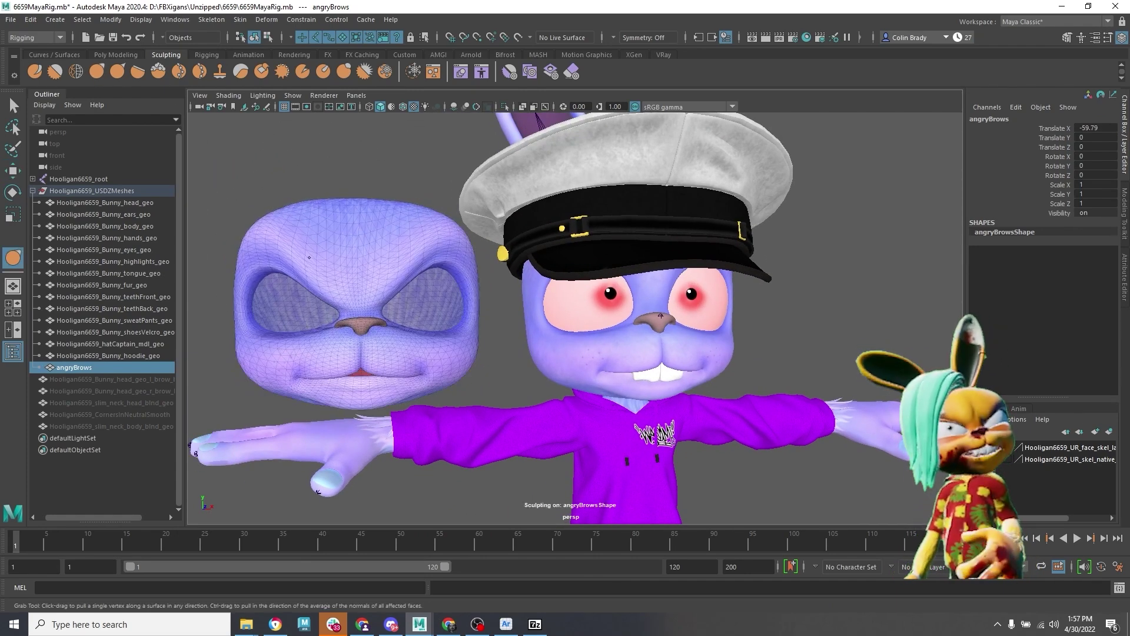
{"action": "left_click_drag", "start_coordinate": [322, 258], "coordinate": [575, 272], "text": "alt"}
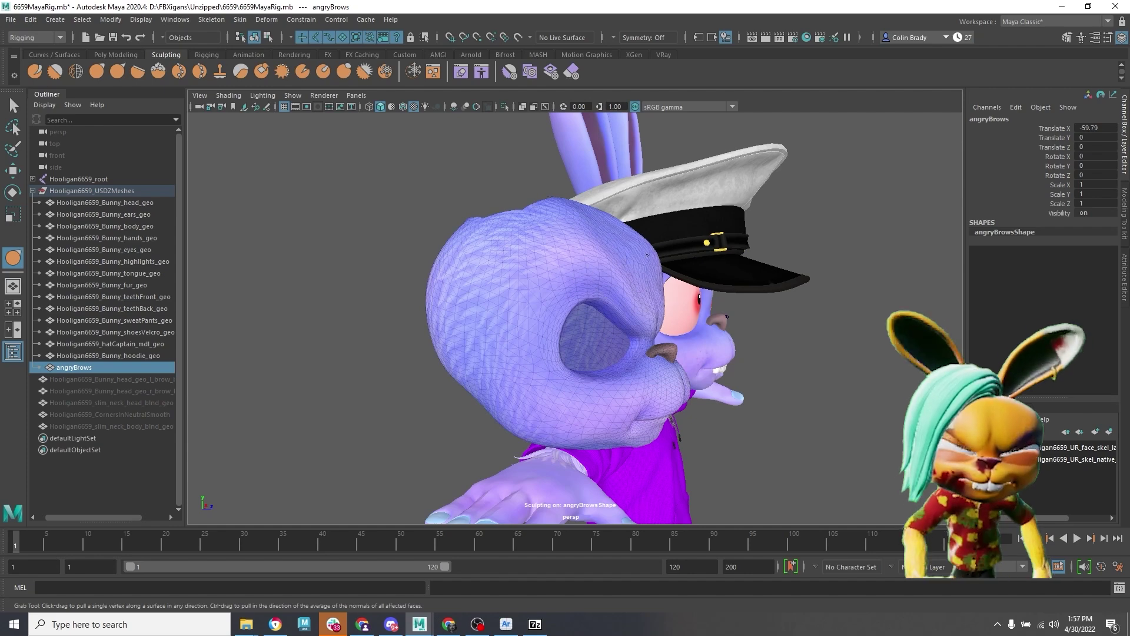
{"action": "left_click_drag", "start_coordinate": [647, 255], "coordinate": [582, 269]}
{"action": "key", "text": "ctrl+z"}
{"action": "key", "text": "space"}
{"action": "left_click_drag", "start_coordinate": [653, 277], "coordinate": [658, 283]}
{"action": "key", "text": "space"}
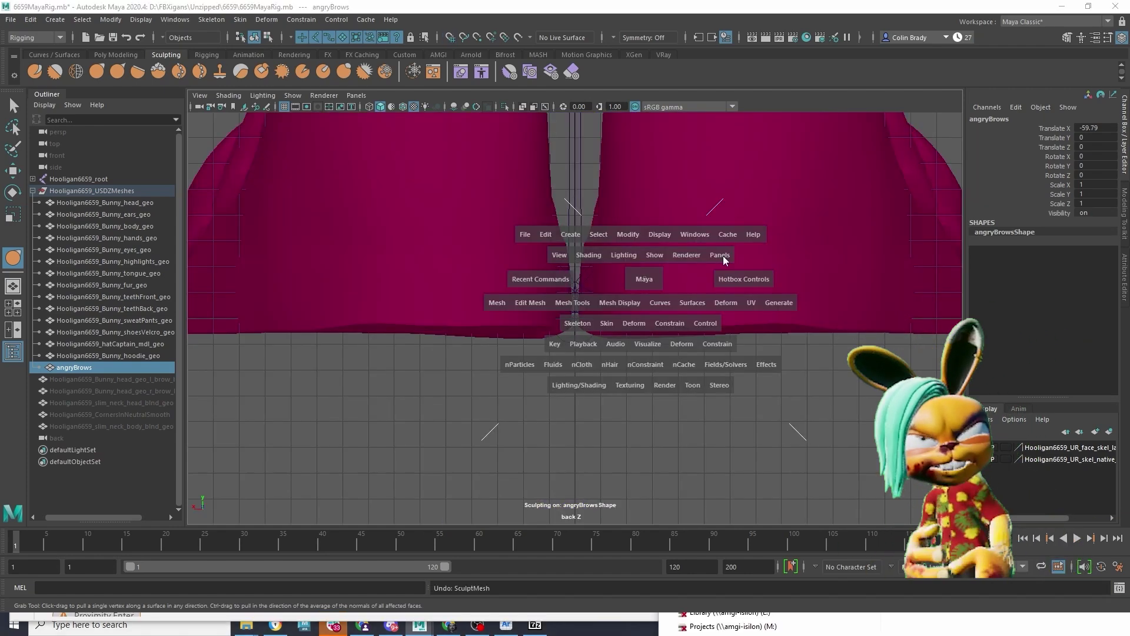
{"action": "left_click_drag", "start_coordinate": [723, 259], "coordinate": [389, 327]}
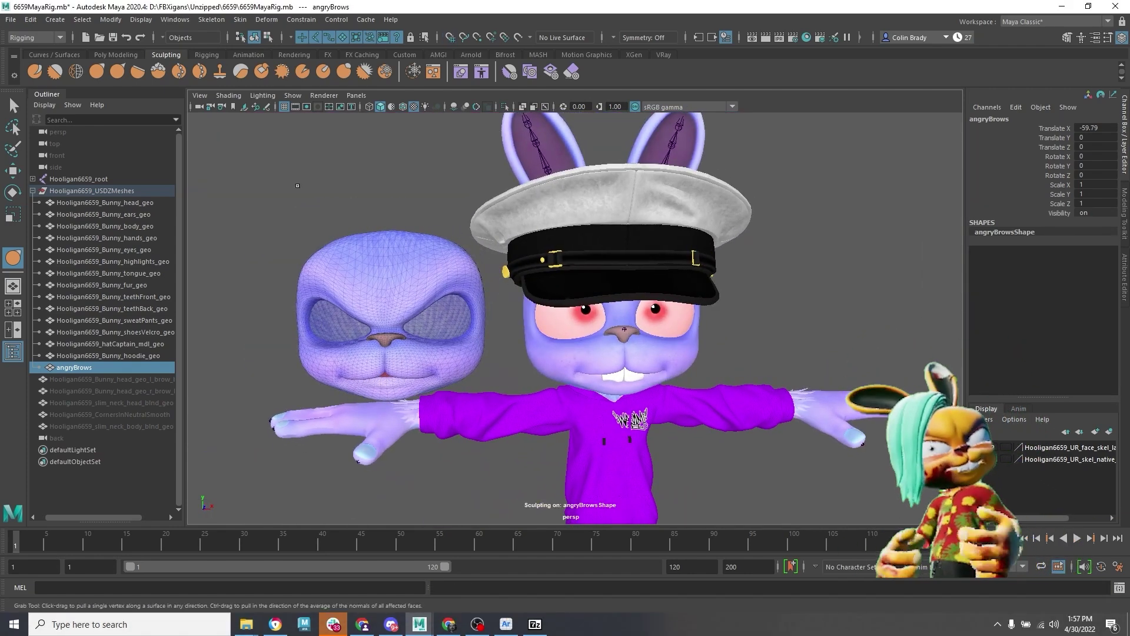
Set the Translate X of angryBrows to 0 to place it back on the character
{"action": "key", "text": "q"}
{"action": "scroll", "coordinate": [412, 253], "scroll_direction": "down", "scroll_amount": 5}
{"action": "key", "text": "w"}
{"action": "scroll", "coordinate": [489, 295], "scroll_direction": "down", "scroll_amount": 3}
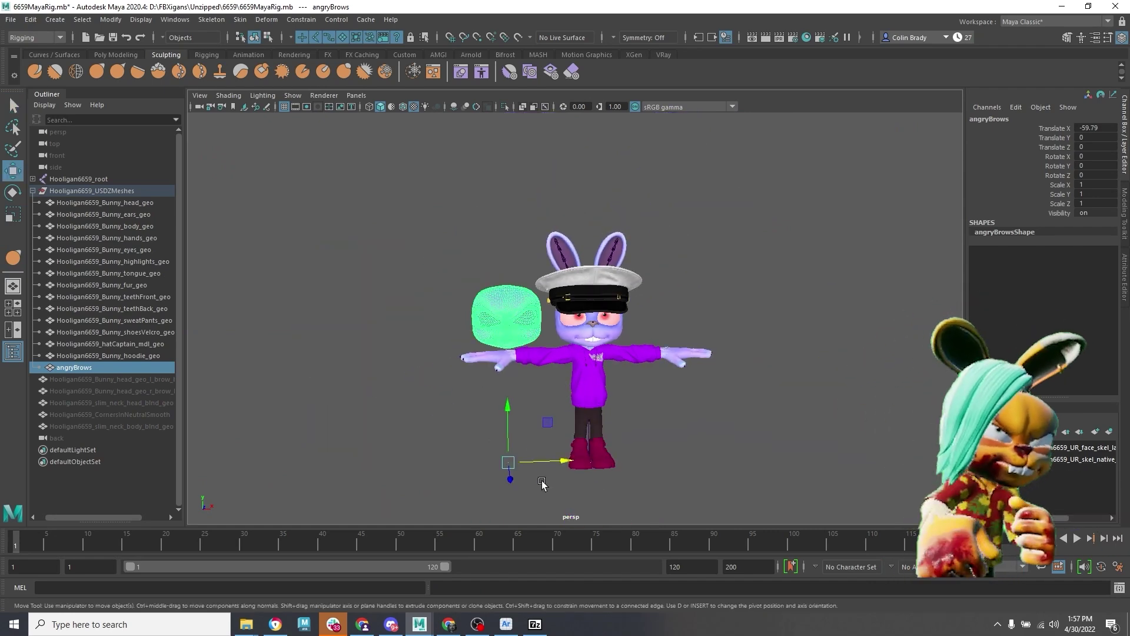
{"action": "double_click", "coordinate": [1105, 127]}
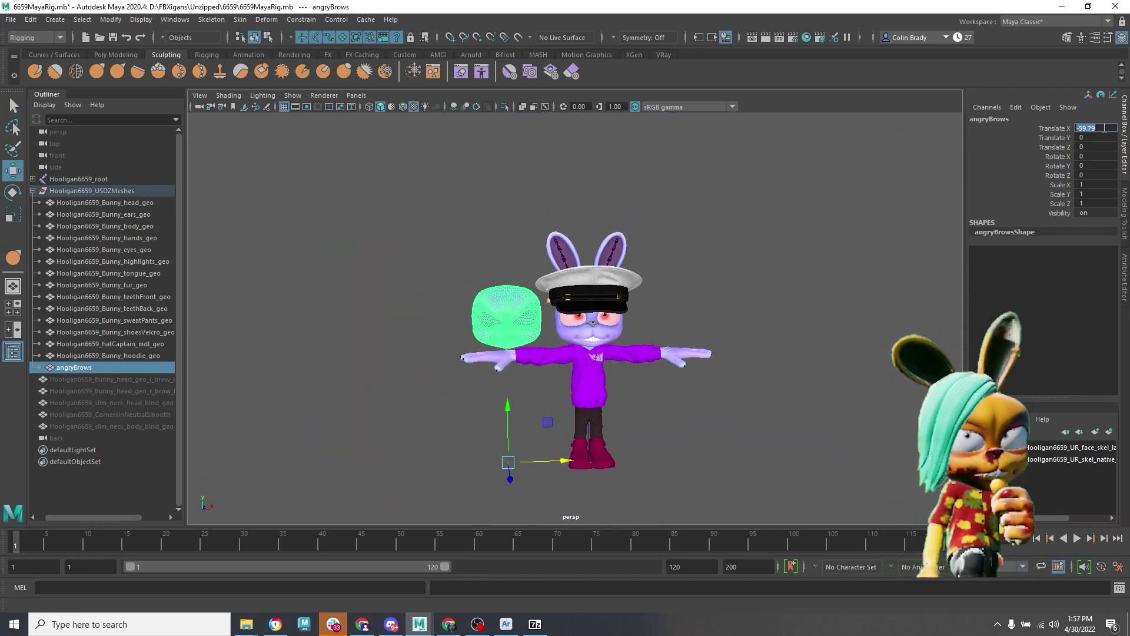
{"action": "type", "text": "0"}
{"action": "key", "text": "Return"}
Examine how the sculpted angryBrows head overlaps the original head and fits the eyes, nose and hat
{"action": "scroll", "coordinate": [760, 227], "scroll_direction": "up", "scroll_amount": 5}
{"action": "left_click", "coordinate": [765, 228]}
{"action": "scroll", "coordinate": [801, 232], "scroll_direction": "up", "scroll_amount": 2}
{"action": "left_click_drag", "start_coordinate": [842, 240], "coordinate": [815, 242], "text": "alt"}
{"action": "scroll", "coordinate": [798, 224], "scroll_direction": "up", "scroll_amount": 5}
{"action": "left_click", "coordinate": [691, 199]}
{"action": "left_click", "coordinate": [106, 190]}
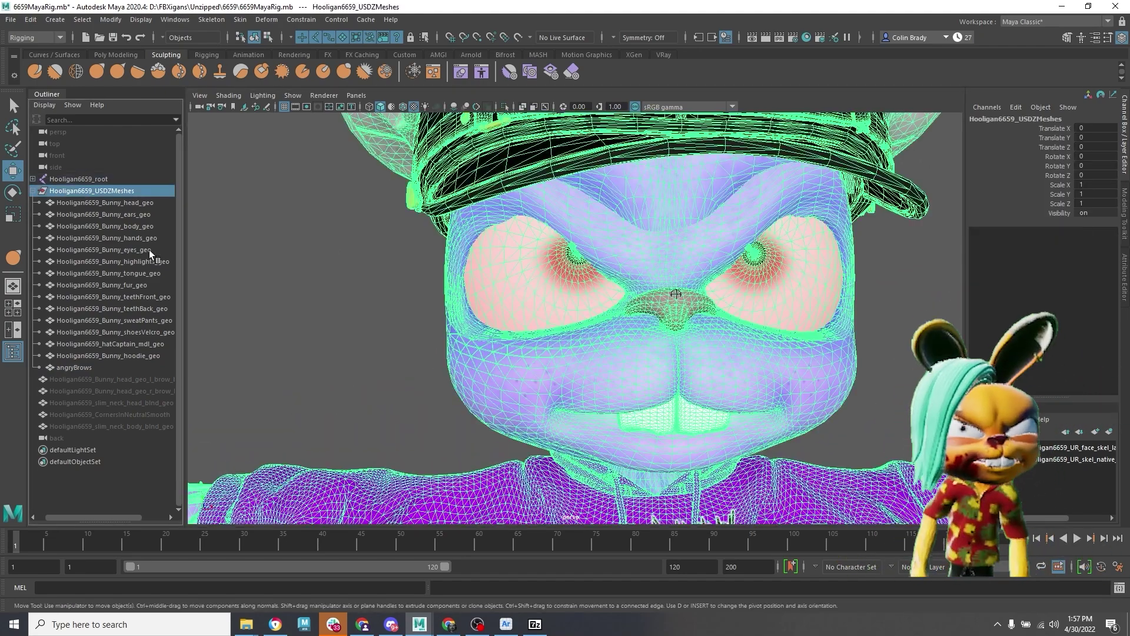
{"action": "scroll", "coordinate": [565, 292], "scroll_direction": "down", "scroll_amount": 2}
{"action": "left_click", "coordinate": [648, 281]}
{"action": "scroll", "coordinate": [635, 280], "scroll_direction": "down", "scroll_amount": 4}
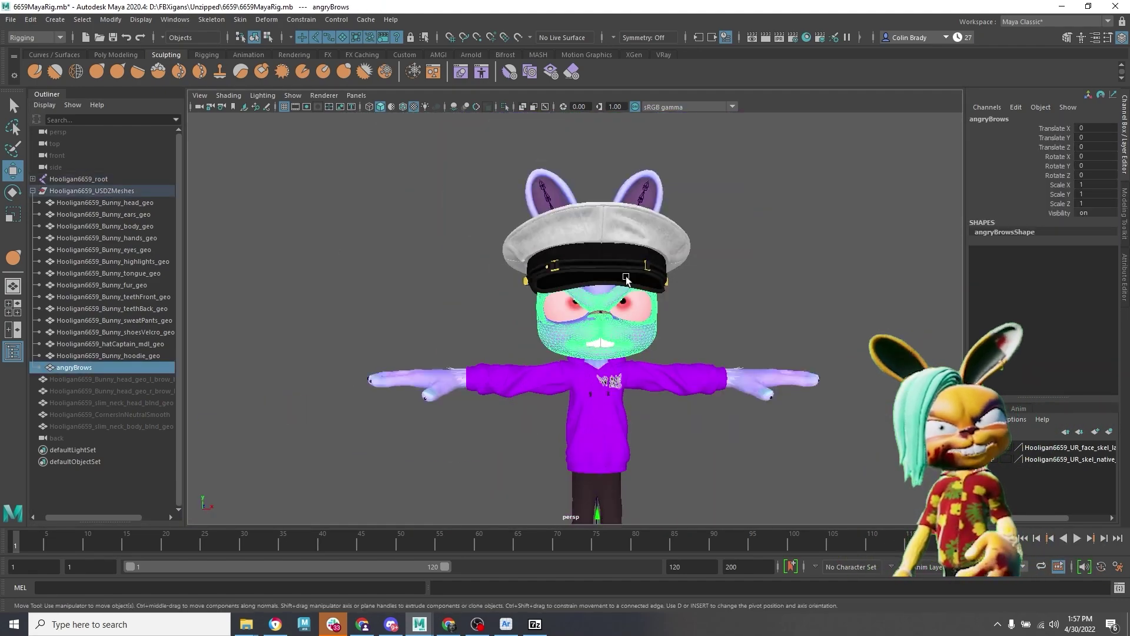
{"action": "scroll", "coordinate": [612, 279], "scroll_direction": "up", "scroll_amount": 4}
{"action": "scroll", "coordinate": [585, 279], "scroll_direction": "down", "scroll_amount": 1}
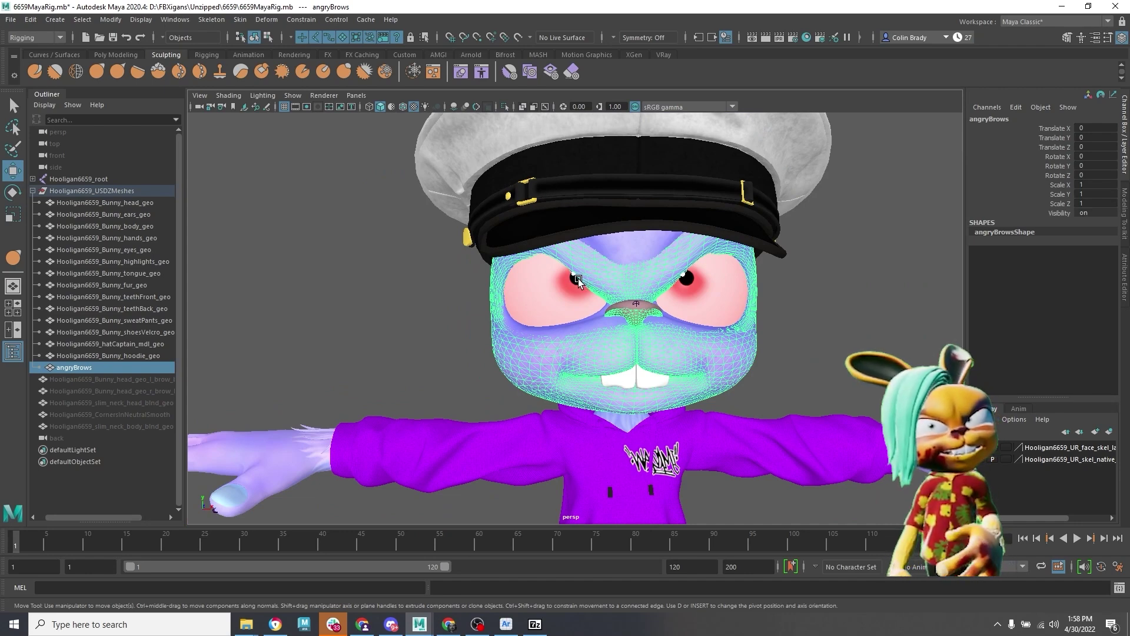
Hide the original Hooligan6659_Bunny_head_geo mesh
{"action": "left_click", "coordinate": [118, 345]}
{"action": "left_click", "coordinate": [119, 367]}
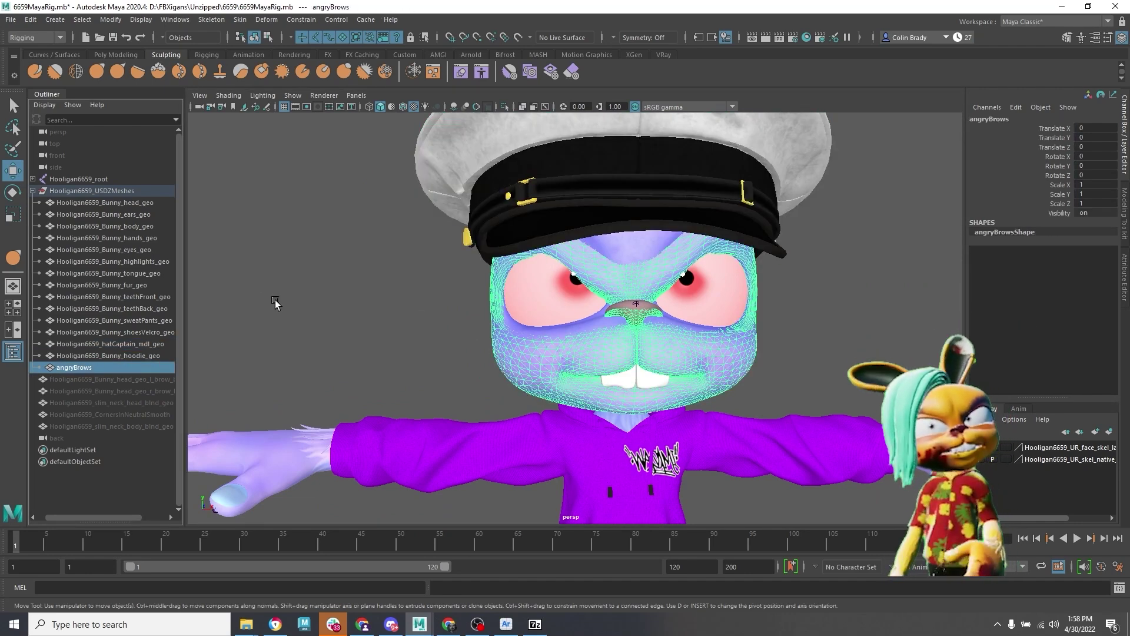
{"action": "left_click", "coordinate": [145, 202]}
{"action": "key", "text": "ctrl+h"}
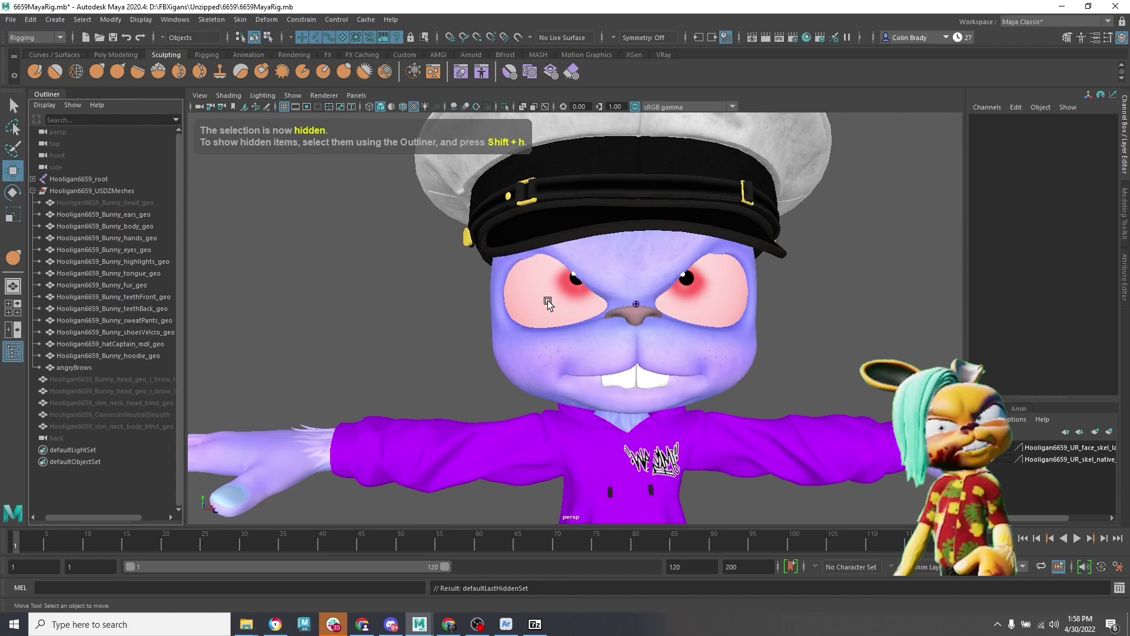
Inspect the angry-faced character with Wireframe on Shaded and X-Ray in turn, switching each display off after viewing
{"action": "left_click", "coordinate": [228, 96]}
{"action": "left_click", "coordinate": [261, 202]}
{"action": "left_click", "coordinate": [230, 96]}
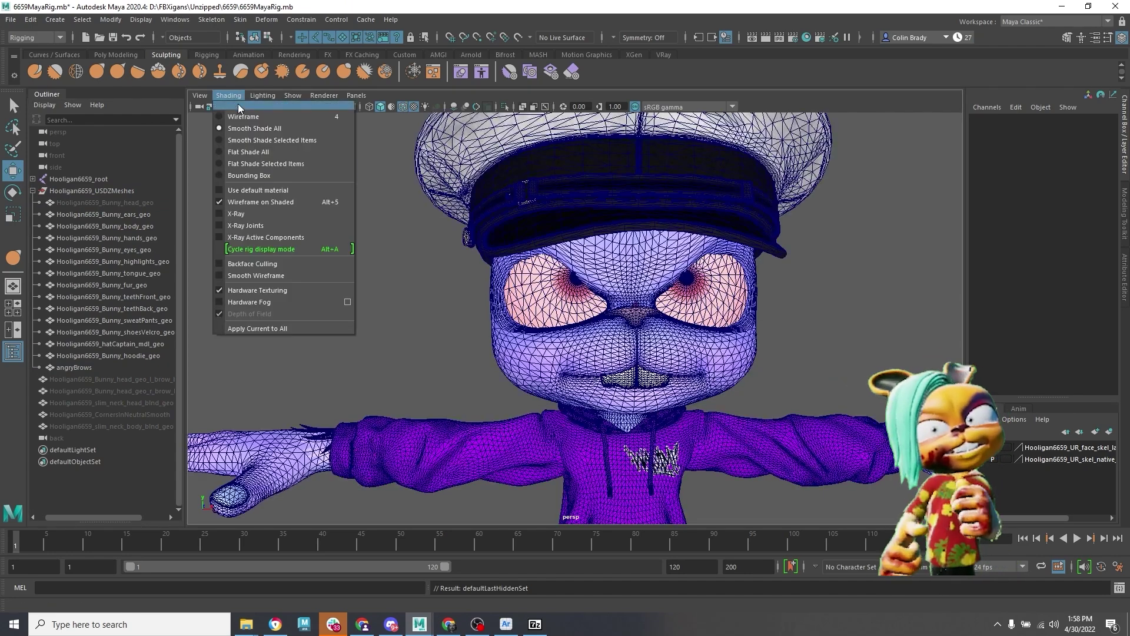
{"action": "left_click", "coordinate": [261, 202]}
{"action": "left_click", "coordinate": [228, 95]}
{"action": "left_click", "coordinate": [236, 214]}
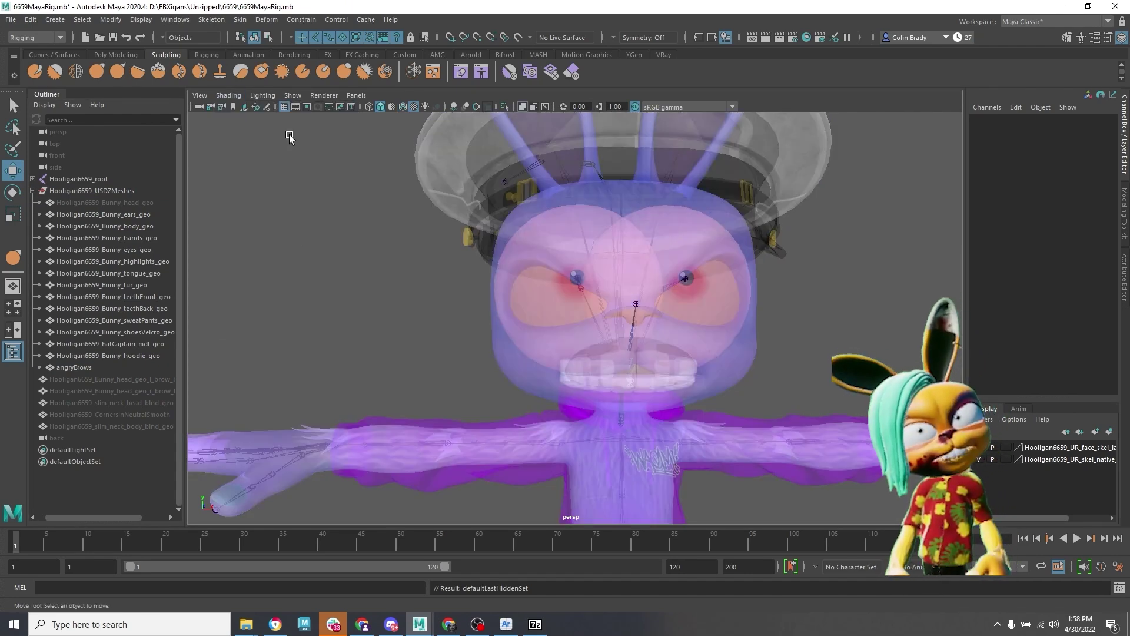
{"action": "left_click", "coordinate": [228, 95]}
{"action": "left_click", "coordinate": [236, 214]}
{"action": "mouse_move", "coordinate": [365, 235]}
{"action": "left_mouse_down", "text": "alt"}
{"action": "mouse_move", "coordinate": [505, 245]}
{"action": "mouse_move", "coordinate": [428, 244]}
{"action": "left_mouse_up", "text": "alt"}
{"action": "scroll", "coordinate": [602, 313], "scroll_direction": "down", "scroll_amount": 3}
{"action": "scroll", "coordinate": [583, 313], "scroll_direction": "up", "scroll_amount": 6}
{"action": "scroll", "coordinate": [571, 308], "scroll_direction": "down", "scroll_amount": 4}
{"action": "left_click_drag", "start_coordinate": [647, 308], "coordinate": [624, 315], "text": "alt"}
Turn on the X-Ray Joints display so the skeleton shows through the character's mesh
{"action": "left_click", "coordinate": [200, 96]}
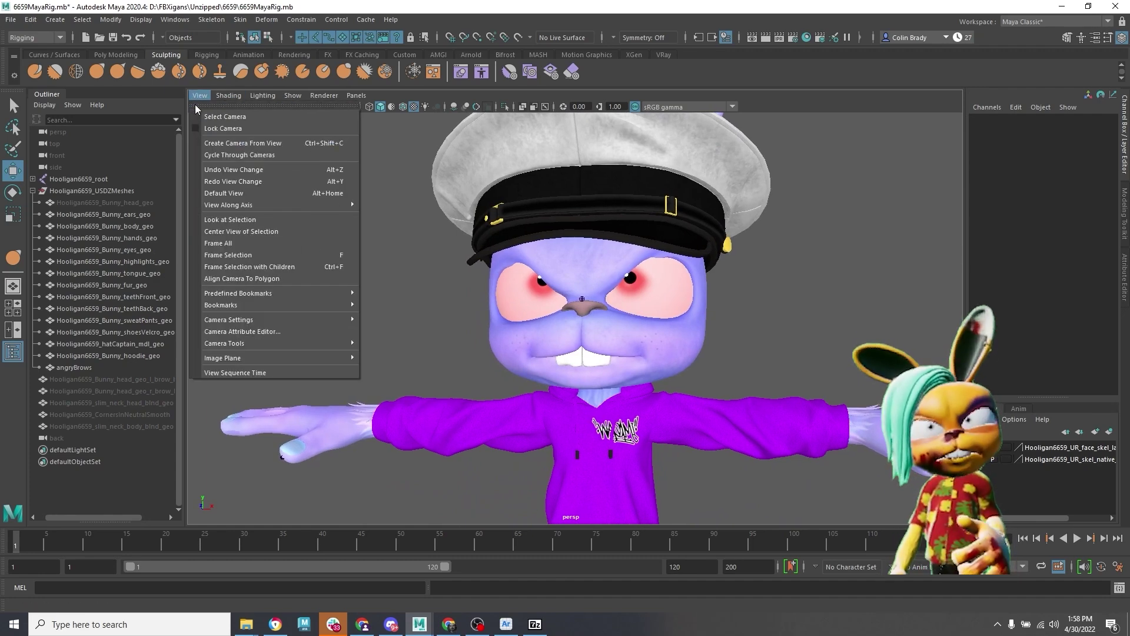
{"action": "mouse_move", "coordinate": [219, 98]}
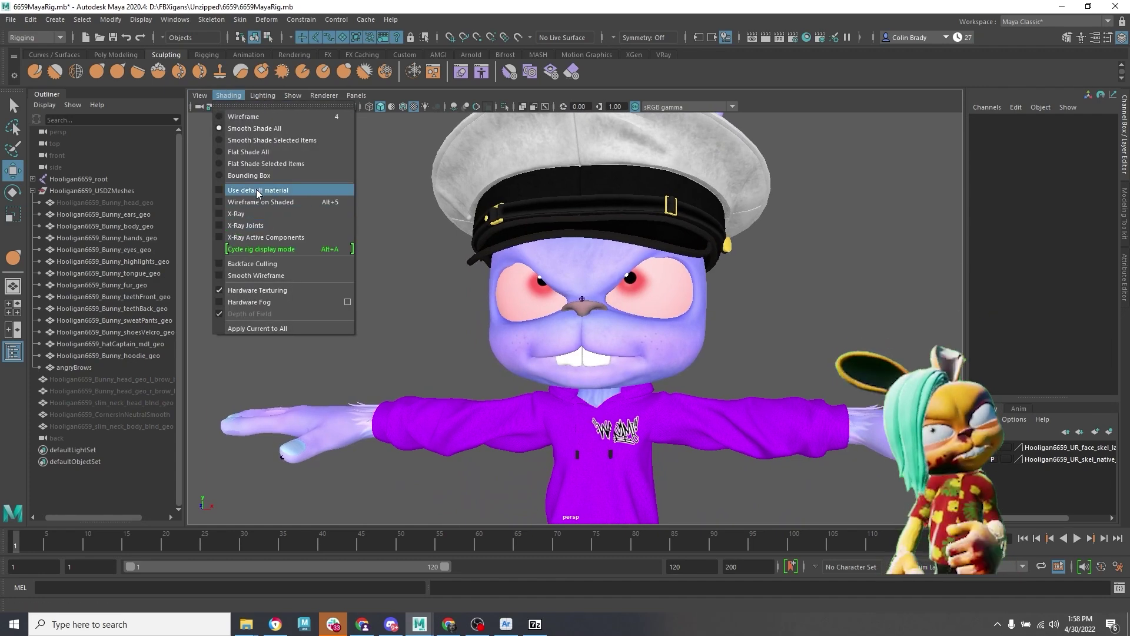
{"action": "left_click", "coordinate": [265, 226]}
{"action": "left_click_drag", "start_coordinate": [427, 241], "coordinate": [344, 262], "text": "alt"}
{"action": "mouse_move", "coordinate": [657, 312]}
{"action": "left_mouse_down", "text": "alt"}
{"action": "mouse_move", "coordinate": [628, 312]}
{"action": "mouse_move", "coordinate": [642, 319]}
{"action": "left_mouse_up", "text": "alt"}
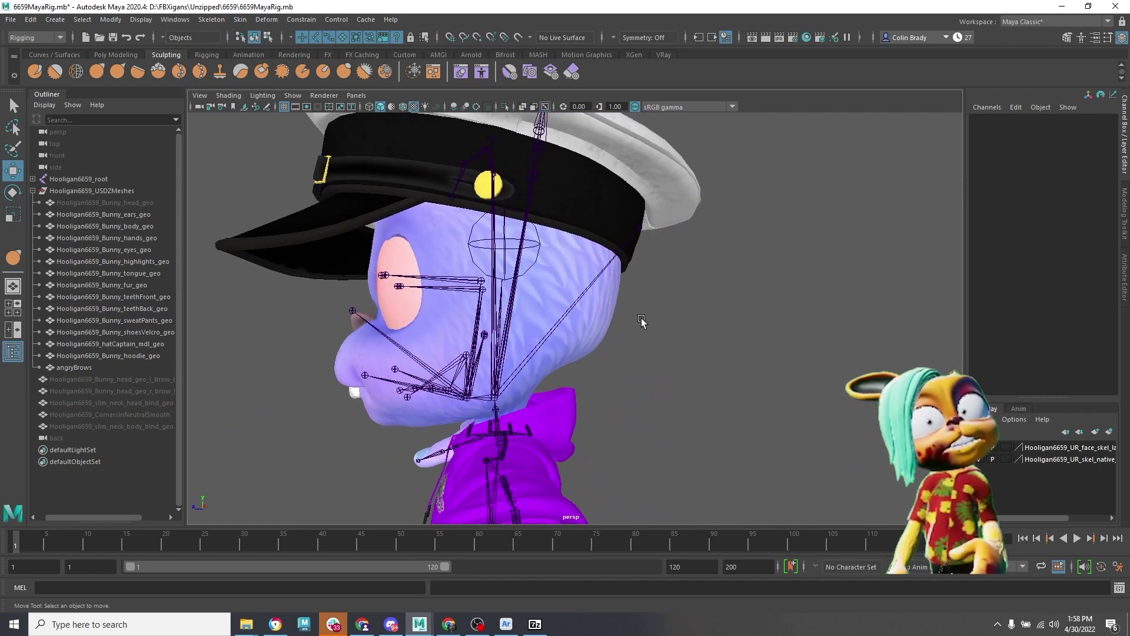
Select the Hooligan6659_Head_M_bnd joint with the Rotate tool to check whether the sculpted head follows it
{"action": "left_click", "coordinate": [518, 316]}
{"action": "key", "text": "e"}
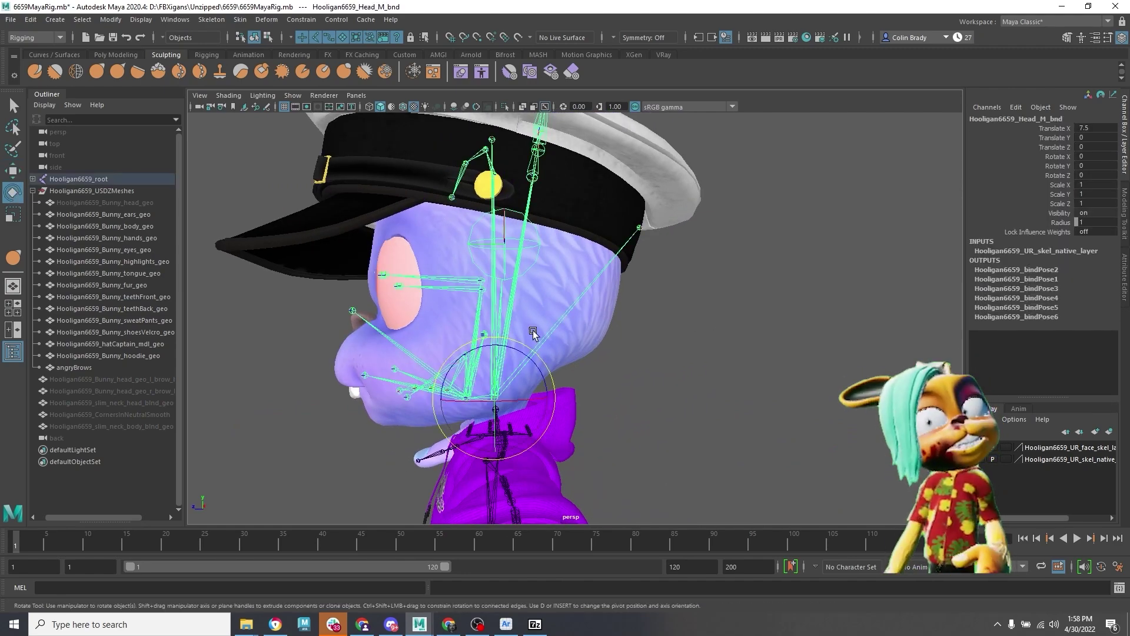
{"action": "left_click_drag", "start_coordinate": [533, 333], "coordinate": [601, 344], "text": "alt"}
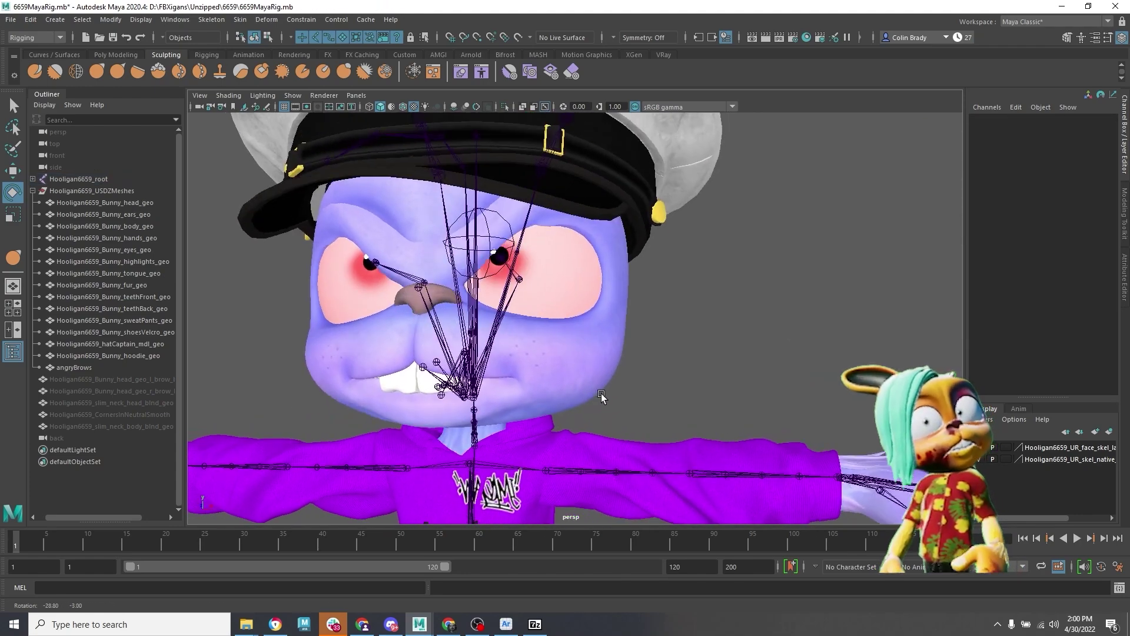
Bind the angryBrows mesh to the Hooligan6659_Head_M_bnd joint with Bind Skin
{"action": "left_click", "coordinate": [120, 368]}
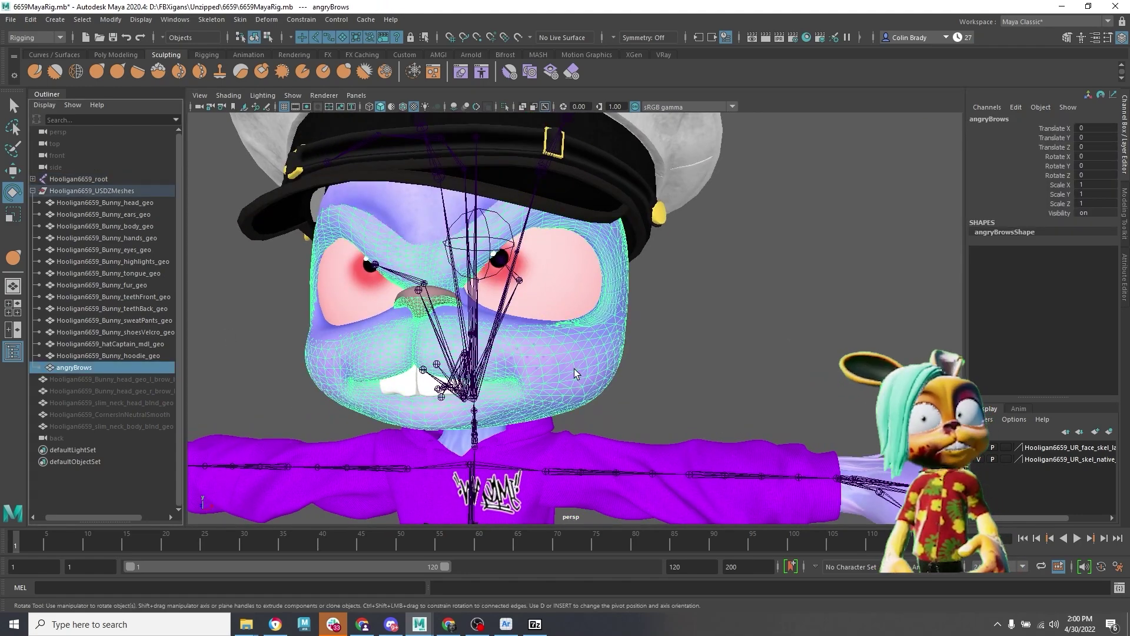
{"action": "left_click_drag", "start_coordinate": [575, 369], "coordinate": [508, 373], "text": "alt"}
{"action": "left_click", "coordinate": [475, 371]}
{"action": "left_click", "coordinate": [148, 370], "text": "ctrl"}
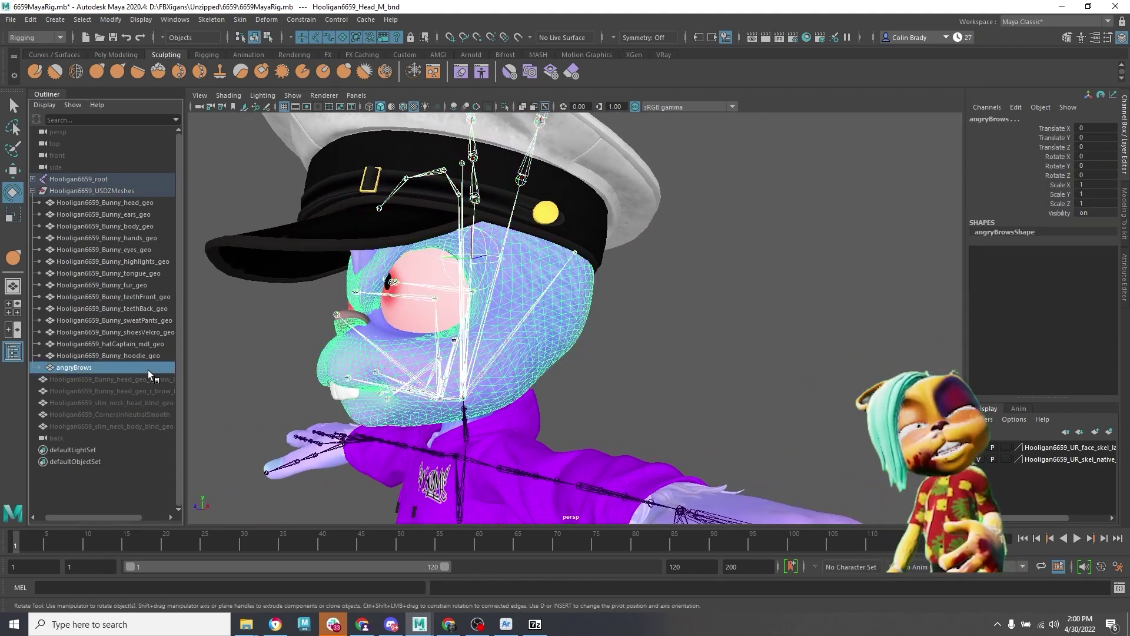
{"action": "left_click", "coordinate": [240, 19]}
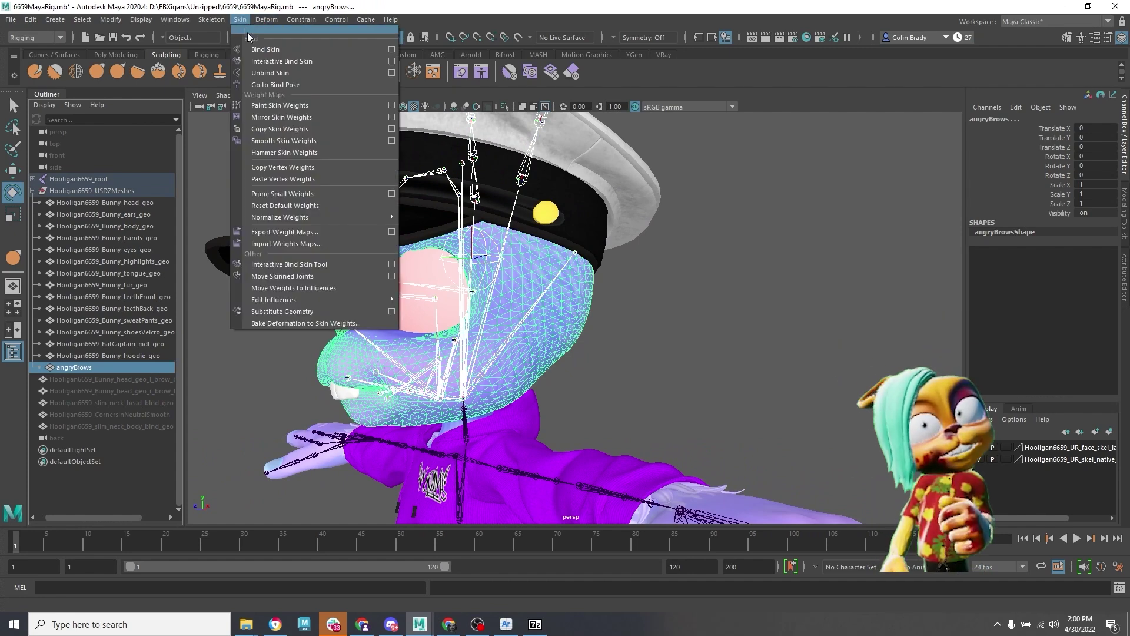
{"action": "left_click", "coordinate": [266, 50]}
Hide the original Hooligan6659_Bunny_head_geo mesh so only the bound angryBrows head shows
{"action": "left_click_drag", "start_coordinate": [367, 308], "coordinate": [389, 377], "text": "alt"}
{"action": "left_click", "coordinate": [389, 377]}
{"action": "key", "text": "ctrl+h"}
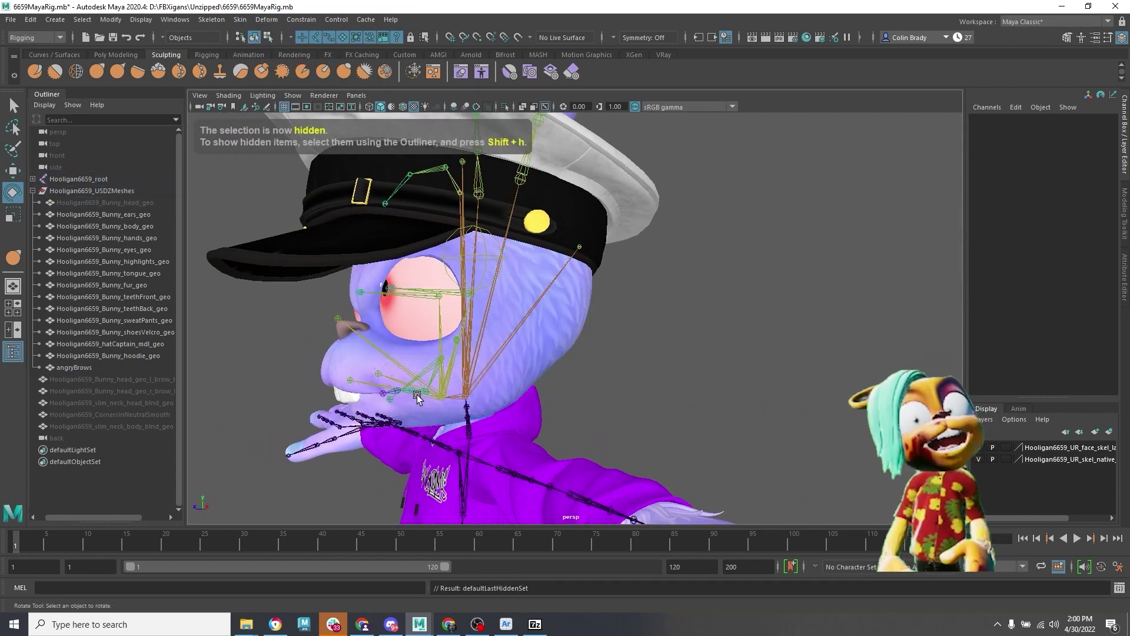
Test the angryBrows binding by moving mouth joints such as Hooligan6659_buckTeethJoint_M_bnd, undoing each move
{"action": "left_click", "coordinate": [395, 382]}
{"action": "left_click", "coordinate": [382, 365]}
{"action": "left_click_drag", "start_coordinate": [285, 364], "coordinate": [333, 359], "text": "alt"}
{"action": "left_click", "coordinate": [393, 352]}
{"action": "left_click_drag", "start_coordinate": [409, 359], "coordinate": [383, 376]}
{"action": "key", "text": "ctrl+z"}
{"action": "left_click", "coordinate": [340, 395]}
{"action": "left_click", "coordinate": [388, 371]}
{"action": "left_click", "coordinate": [325, 392]}
{"action": "left_click", "coordinate": [356, 379]}
{"action": "key", "text": "w"}
{"action": "key", "text": "ctrl+z"}
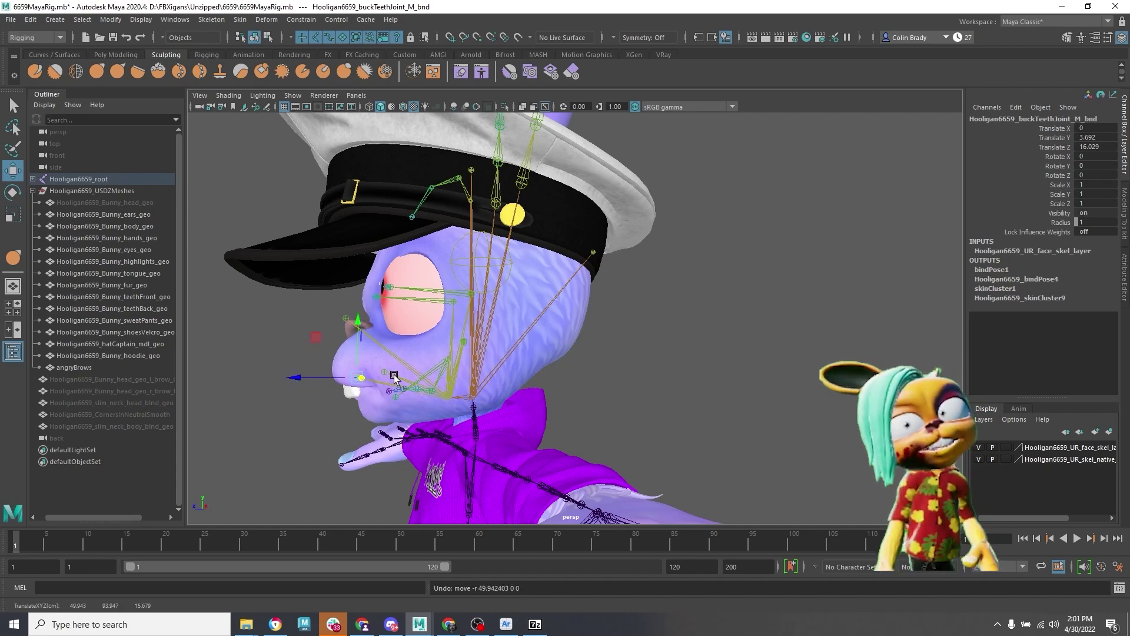
Test-rotate the Hooligan6659_JawJoint_M_bnd joint to check the angryBrows mouth deformation, and undo the rotation
{"action": "left_click", "coordinate": [392, 373]}
{"action": "scroll", "coordinate": [412, 383], "scroll_direction": "up", "scroll_amount": 5}
{"action": "middle_click_drag", "start_coordinate": [413, 378], "coordinate": [576, 330], "text": "alt"}
{"action": "left_click", "coordinate": [409, 406]}
{"action": "left_click", "coordinate": [452, 386]}
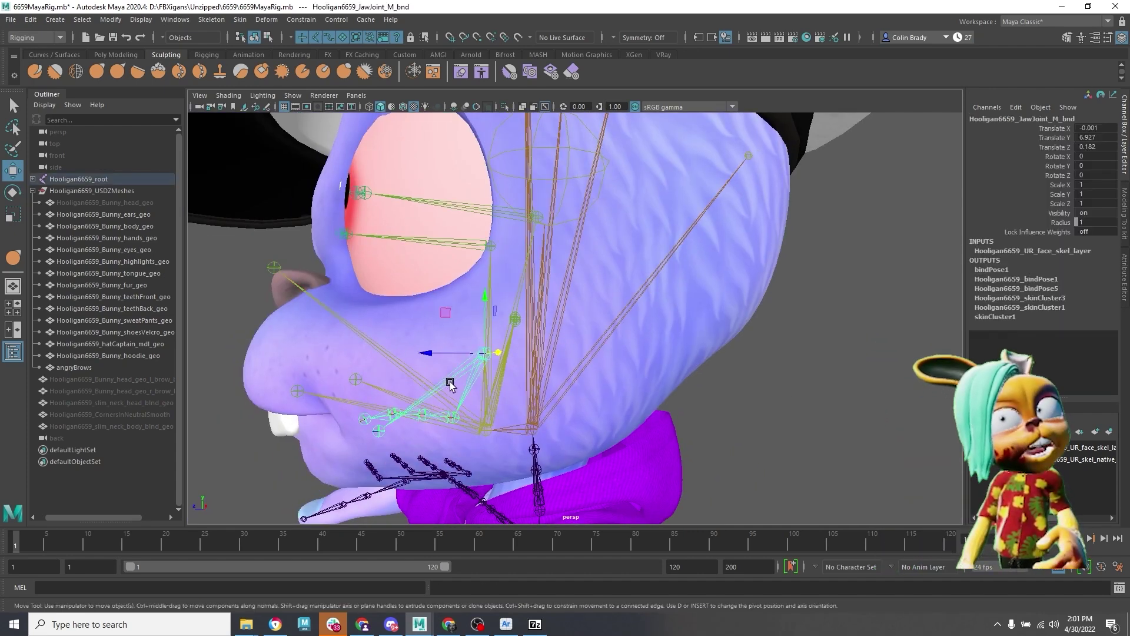
{"action": "key", "text": "e"}
{"action": "left_click_drag", "start_coordinate": [465, 303], "coordinate": [474, 335]}
{"action": "key", "text": "ctrl+z"}
{"action": "scroll", "coordinate": [396, 336], "scroll_direction": "down", "scroll_amount": 2}
Copy the skin weights from Hooligan6659_Bunny_head_geo to the angryBrows mesh
{"action": "left_click", "coordinate": [126, 203]}
{"action": "left_click", "coordinate": [108, 367], "text": "ctrl"}
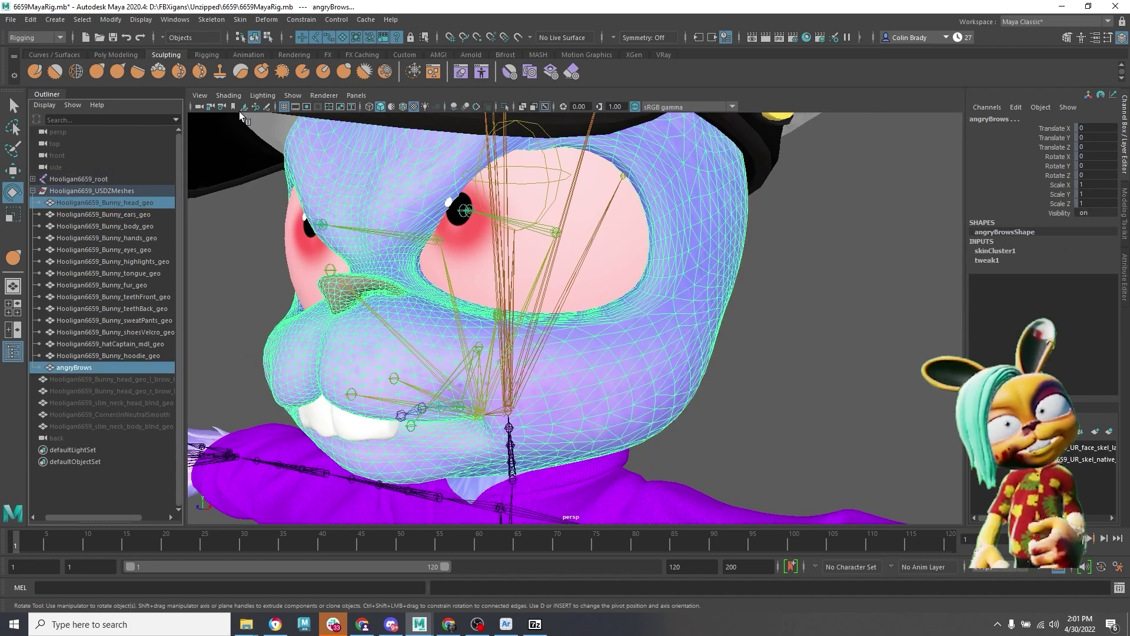
{"action": "left_click", "coordinate": [241, 21]}
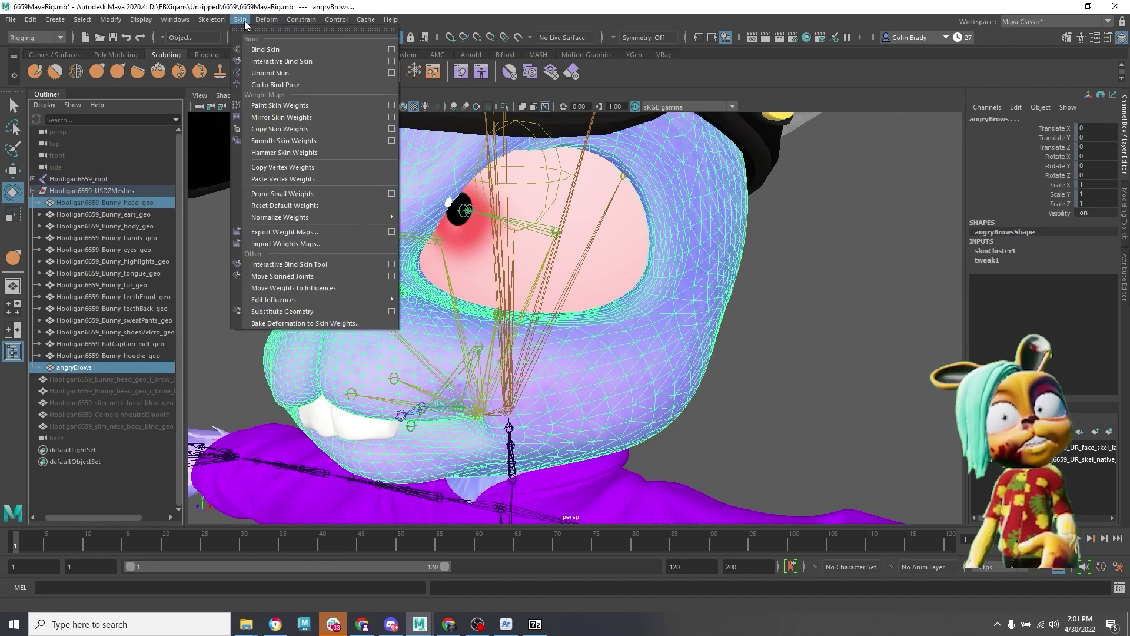
{"action": "left_click", "coordinate": [273, 129]}
{"action": "scroll", "coordinate": [587, 348], "scroll_direction": "down", "scroll_amount": 4}
{"action": "left_click", "coordinate": [709, 313]}
{"action": "left_click_drag", "start_coordinate": [513, 347], "coordinate": [414, 361], "text": "alt"}
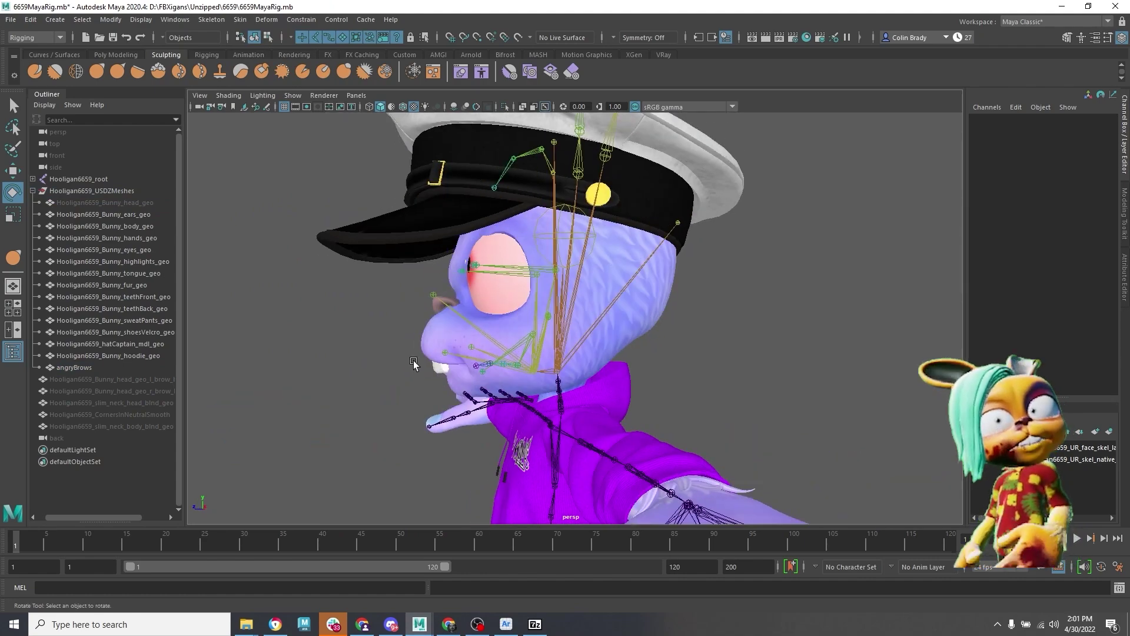
Test the copied weights by rotating the jaw joint, undo the rotation and deselect it
{"action": "scroll", "coordinate": [413, 361], "scroll_direction": "up", "scroll_amount": 2}
{"action": "left_click", "coordinate": [494, 361]}
{"action": "left_click_drag", "start_coordinate": [476, 312], "coordinate": [574, 282]}
{"action": "key", "text": "ctrl+z"}
{"action": "left_click", "coordinate": [611, 273]}
{"action": "key", "text": "ctrl+z"}
{"action": "scroll", "coordinate": [580, 282], "scroll_direction": "down", "scroll_amount": 4}
{"action": "right_click_drag", "start_coordinate": [648, 278], "coordinate": [721, 276], "text": "alt"}
{"action": "scroll", "coordinate": [721, 276], "scroll_direction": "down", "scroll_amount": 3}
{"action": "left_click", "coordinate": [721, 276]}
{"action": "left_click_drag", "start_coordinate": [720, 277], "coordinate": [715, 270], "text": "alt"}
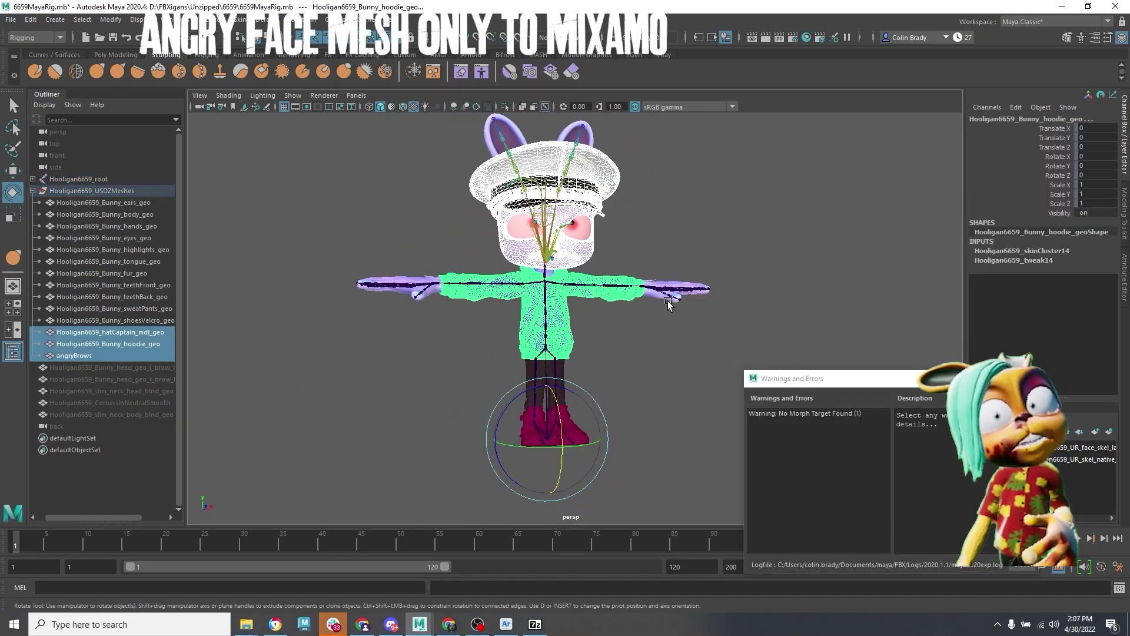
Export the Hooligan6659_USDZMeshes group as an FBX selection named 6659SkinOnly in the MayaFBX folder
{"action": "left_click", "coordinate": [137, 189]}
{"action": "left_click", "coordinate": [12, 19]}
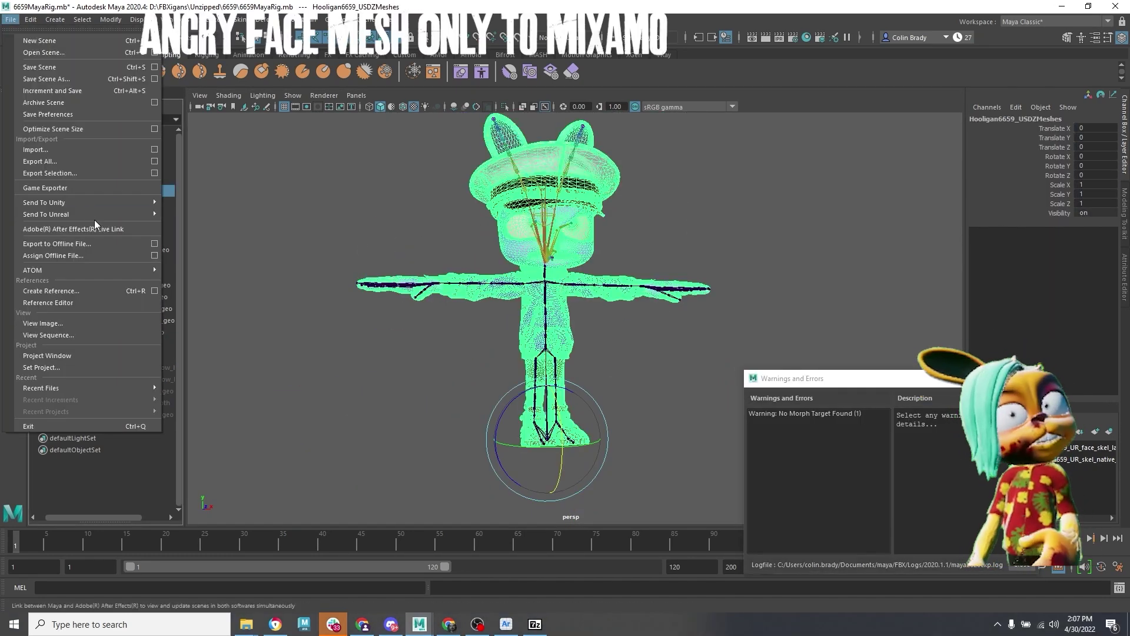
{"action": "left_click", "coordinate": [160, 176]}
{"action": "left_click", "coordinate": [606, 421]}
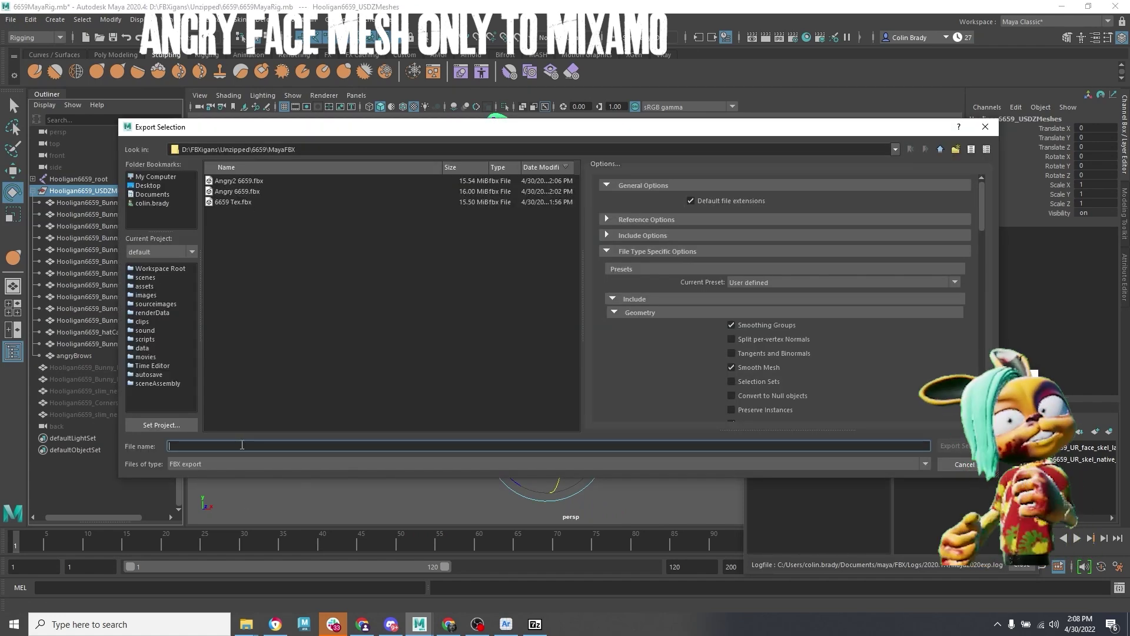
{"action": "type", "text": "6659SkinOnly"}
{"action": "key", "text": "Return"}
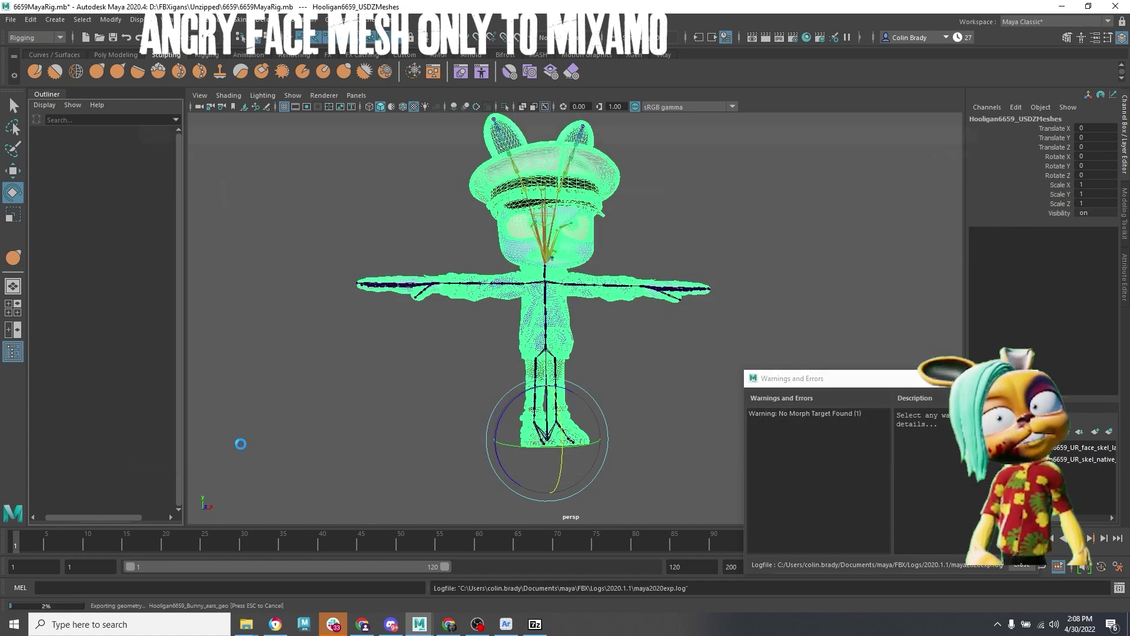
Switch to Mixamo in the browser, upload 6659SkinOnly.fbx as a new character and continue to marker placement
{"action": "left_click", "coordinate": [276, 624]}
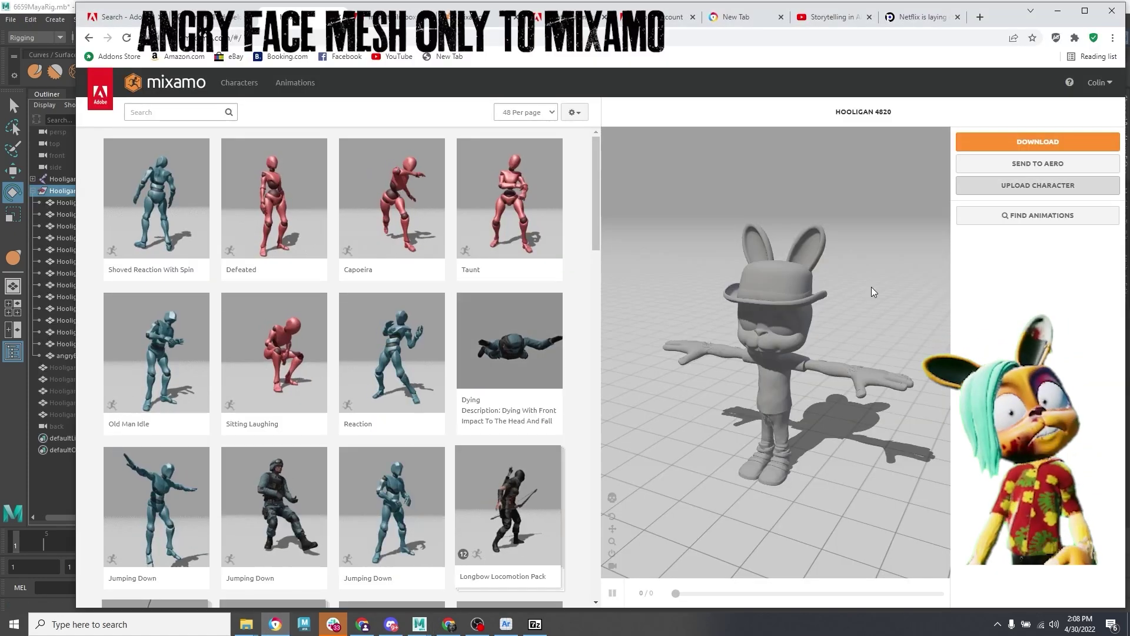
{"action": "left_click", "coordinate": [1037, 185]}
{"action": "mouse_move", "coordinate": [246, 623]}
{"action": "left_click", "coordinate": [184, 575]}
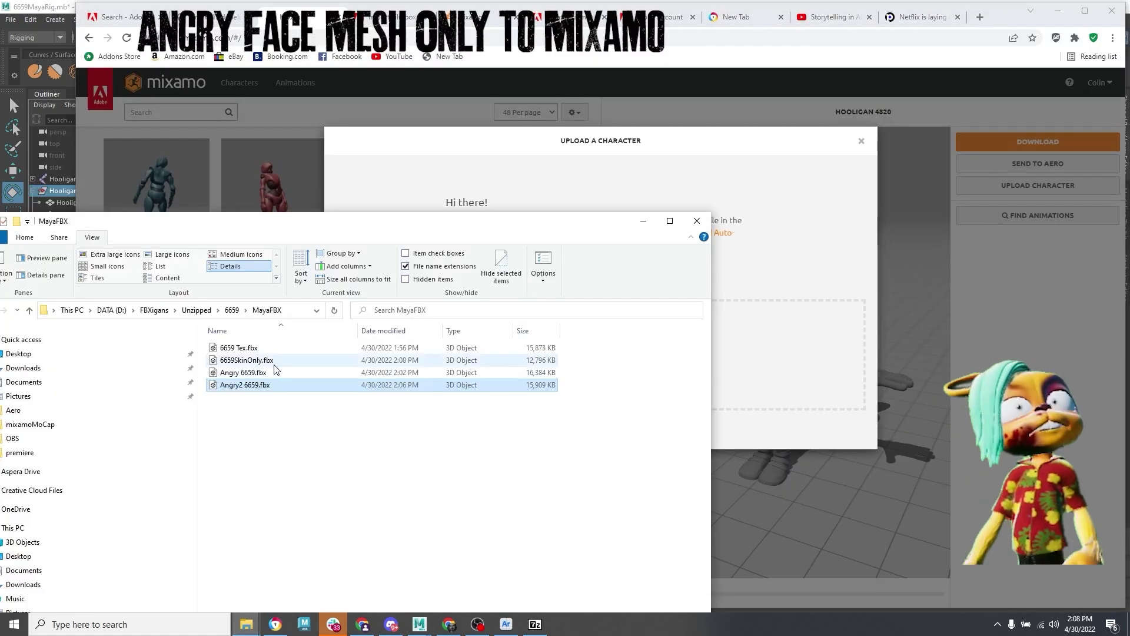
{"action": "left_click_drag", "start_coordinate": [265, 360], "coordinate": [754, 372]}
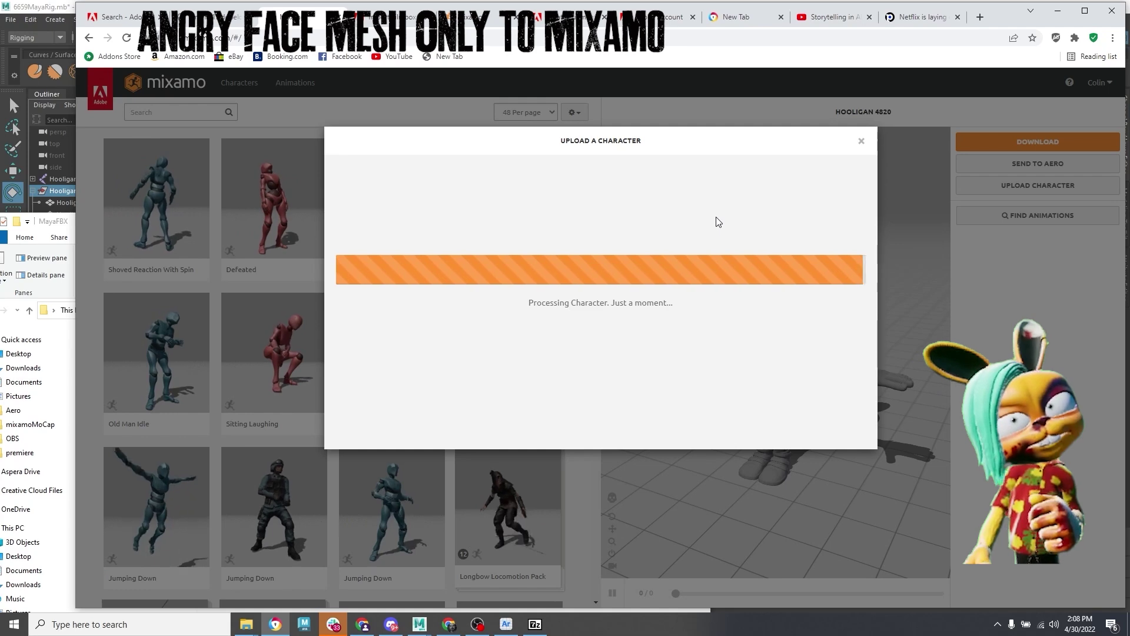
{"action": "left_click", "coordinate": [848, 464]}
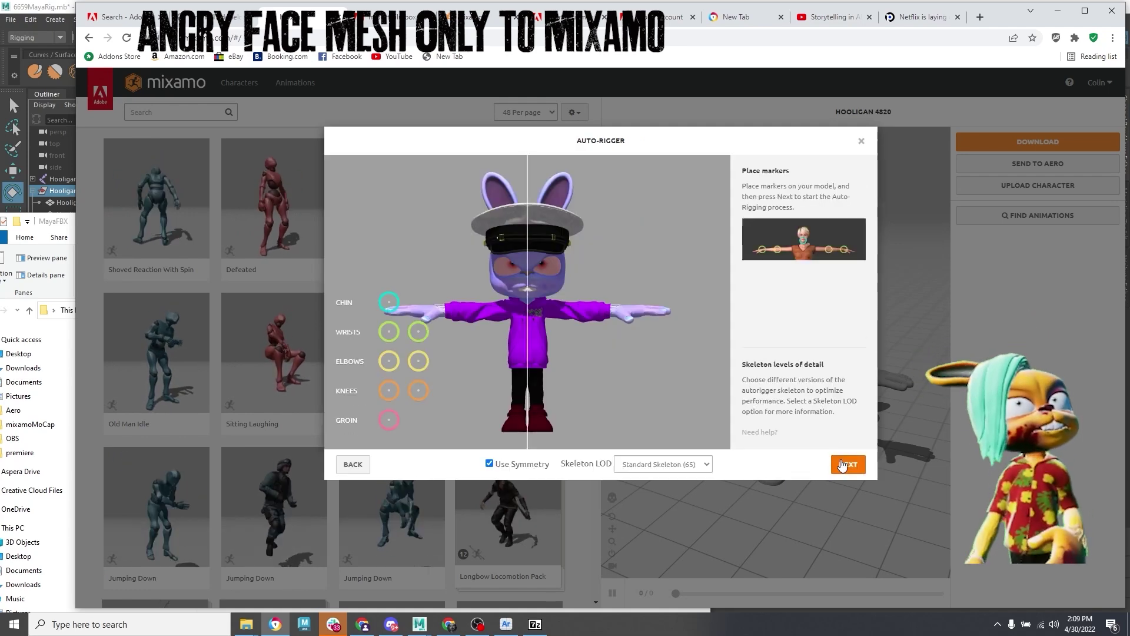
Place the chin, wrist, elbow, knee and groin markers on the character and start auto-rigging with the Standard Skeleton (65)
{"action": "left_click_drag", "start_coordinate": [389, 302], "coordinate": [527, 295]}
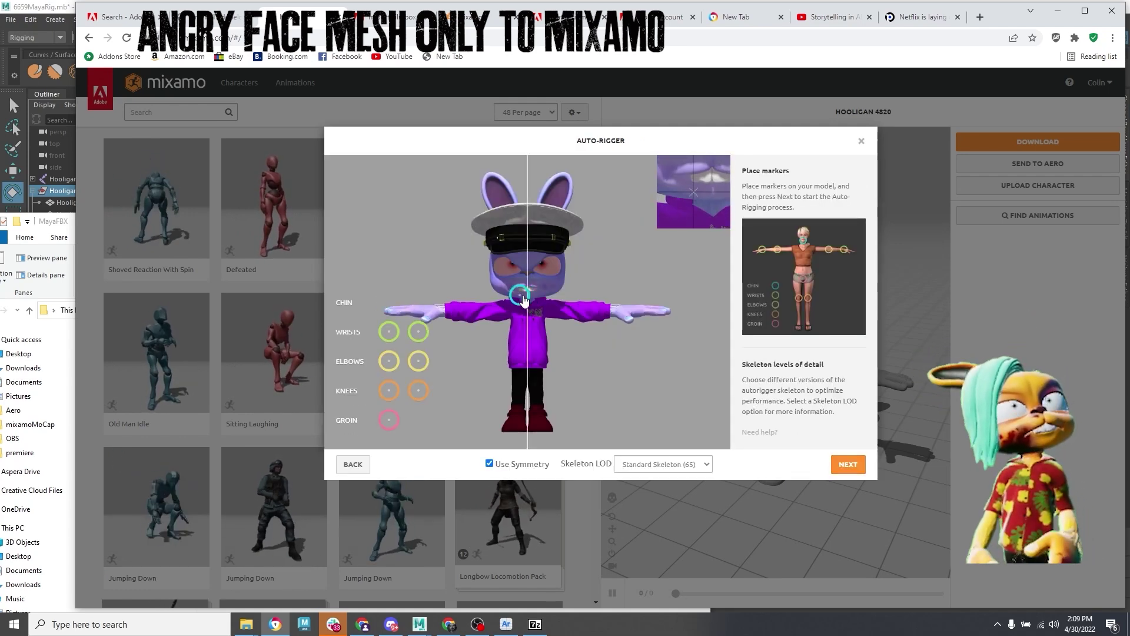
{"action": "left_click_drag", "start_coordinate": [388, 331], "coordinate": [443, 314]}
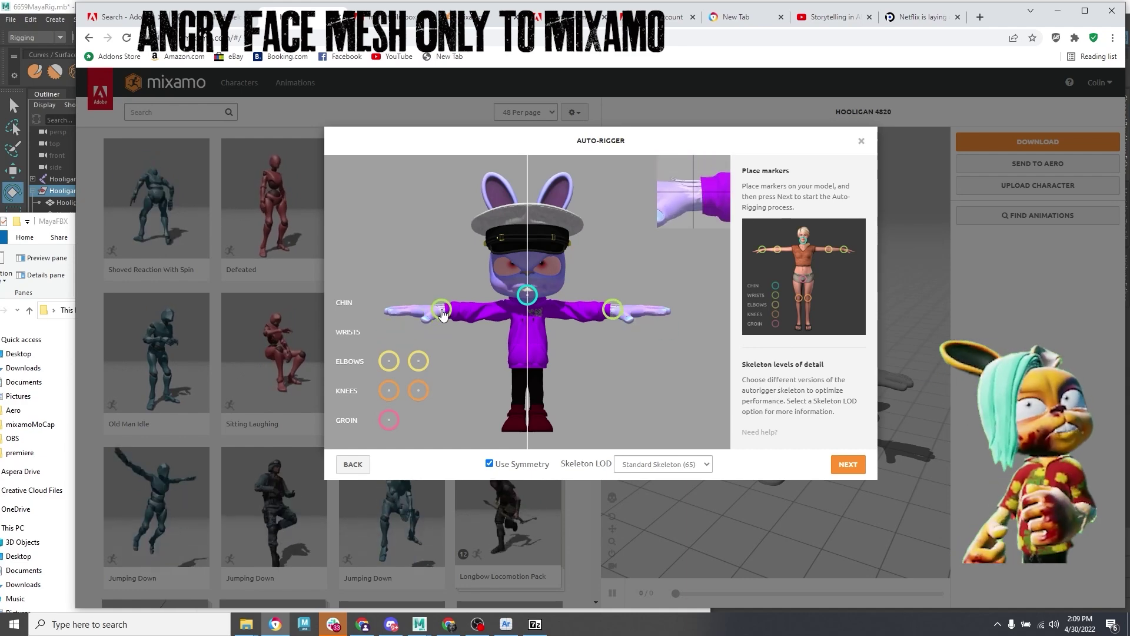
{"action": "left_click_drag", "start_coordinate": [389, 361], "coordinate": [478, 316]}
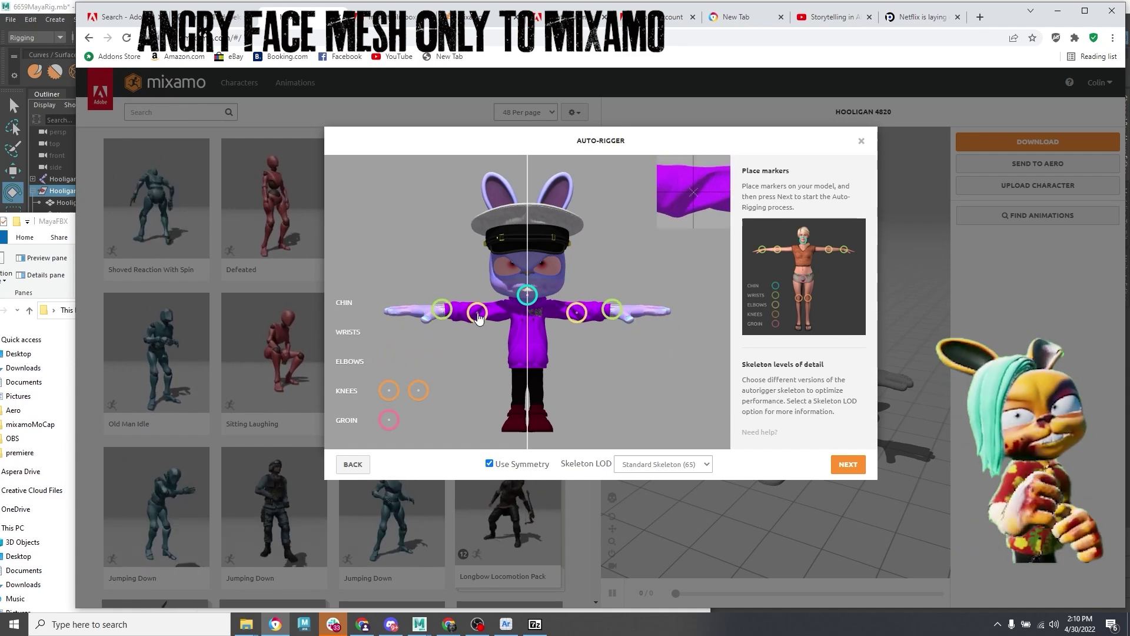
{"action": "left_click_drag", "start_coordinate": [389, 390], "coordinate": [518, 393]}
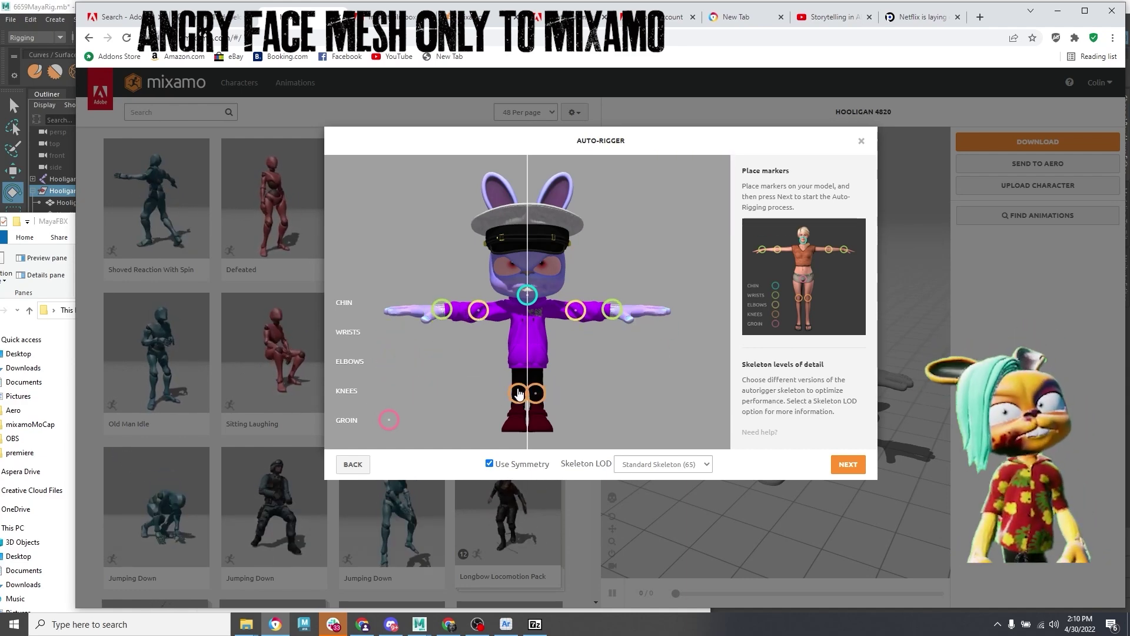
{"action": "left_click_drag", "start_coordinate": [393, 417], "coordinate": [529, 371]}
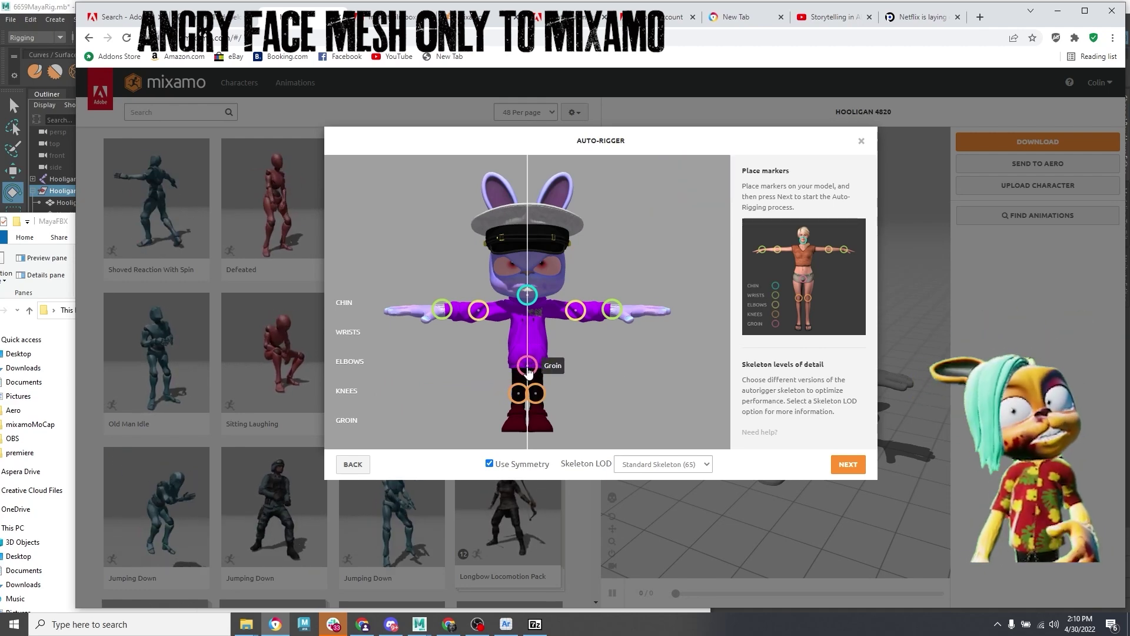
{"action": "left_click", "coordinate": [848, 465]}
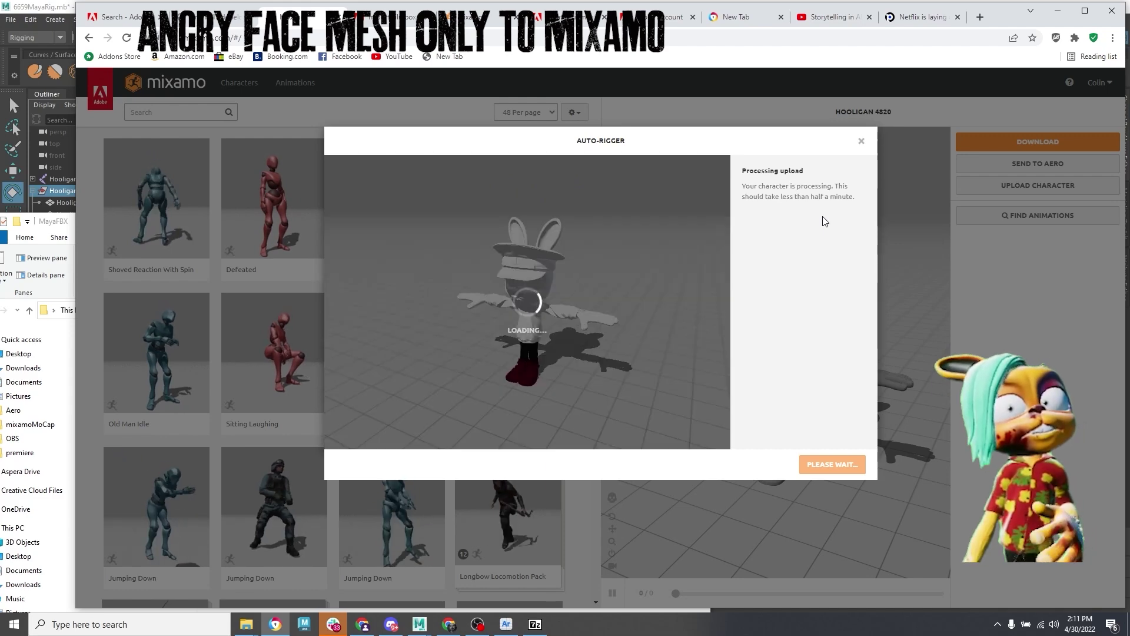
Review the auto-rigged character from another angle and accept it as the active Mixamo character
{"action": "left_click_drag", "start_coordinate": [723, 330], "coordinate": [580, 306]}
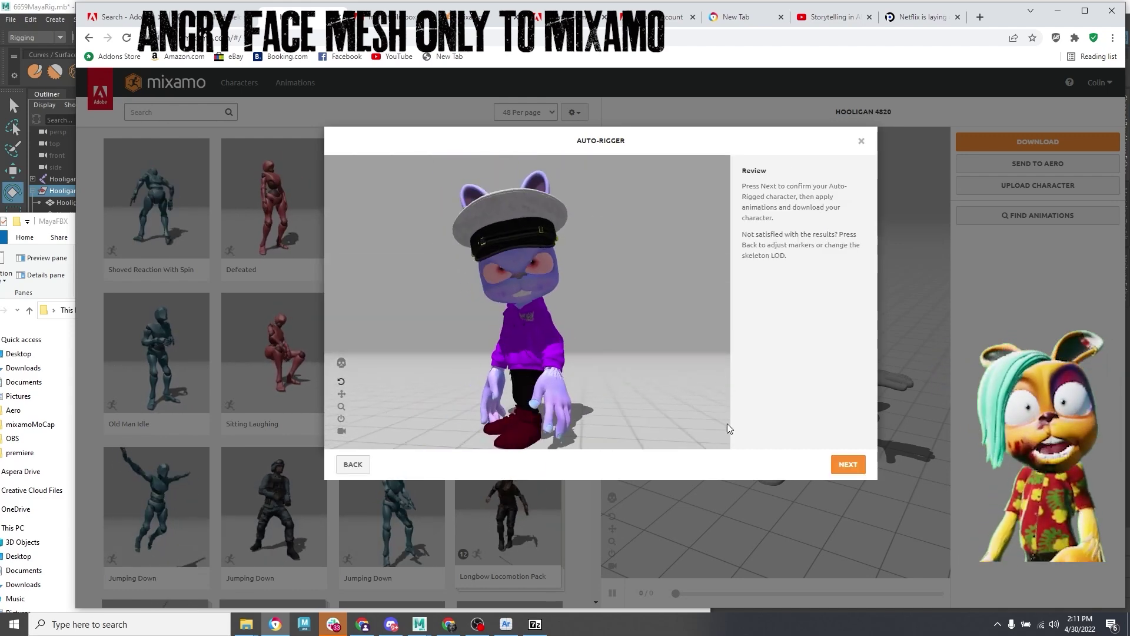
{"action": "left_click", "coordinate": [849, 465]}
{"action": "left_click", "coordinate": [847, 463]}
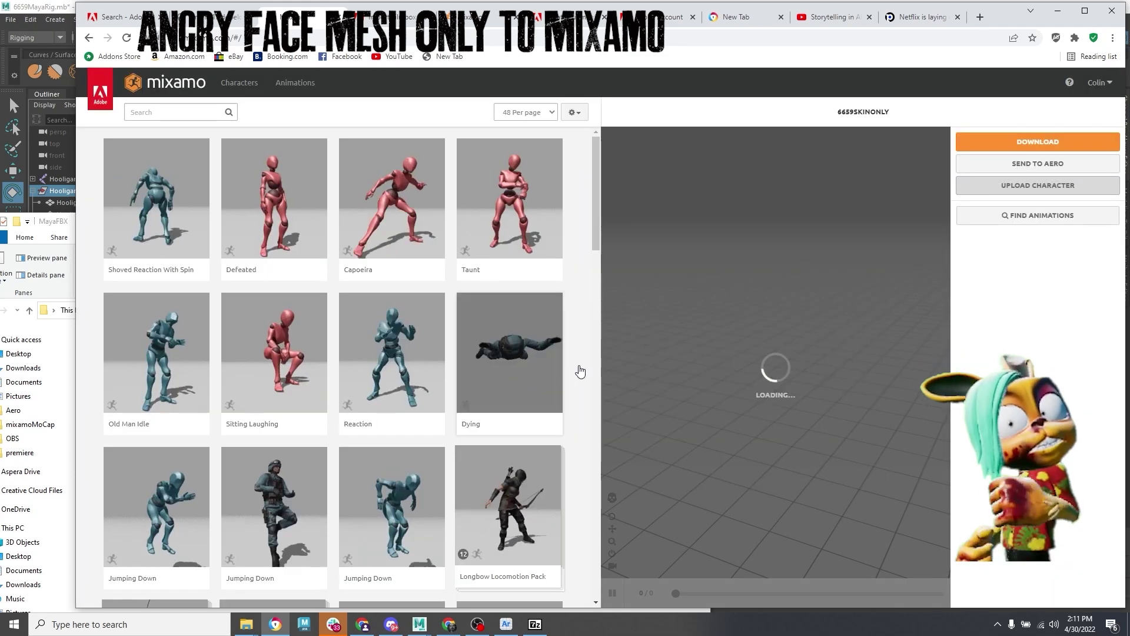
Search the animations for "dance", filter by the Dance genre and browse the motions
{"action": "left_click", "coordinate": [190, 113]}
{"action": "type", "text": "dance"}
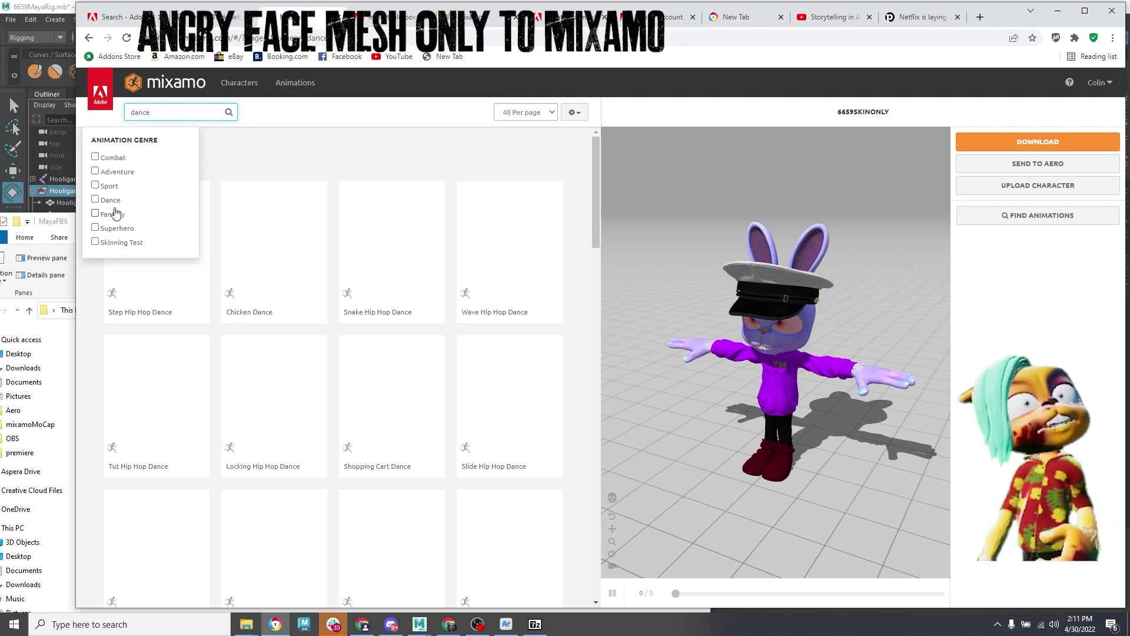
{"action": "left_click", "coordinate": [94, 200]}
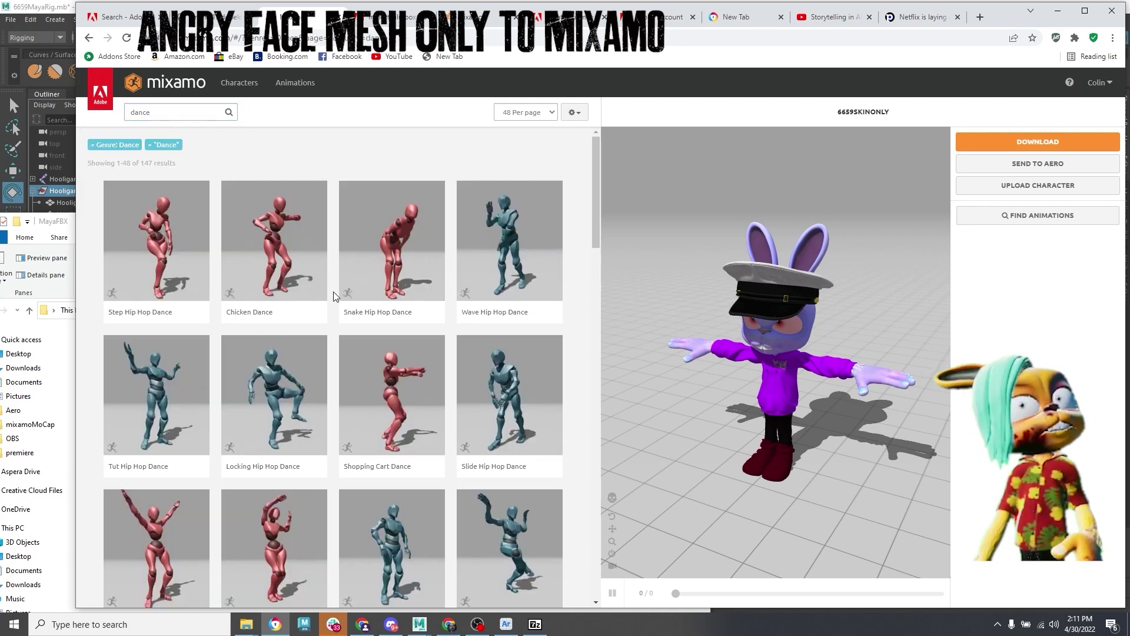
{"action": "scroll", "coordinate": [353, 449], "scroll_direction": "down", "scroll_amount": 1}
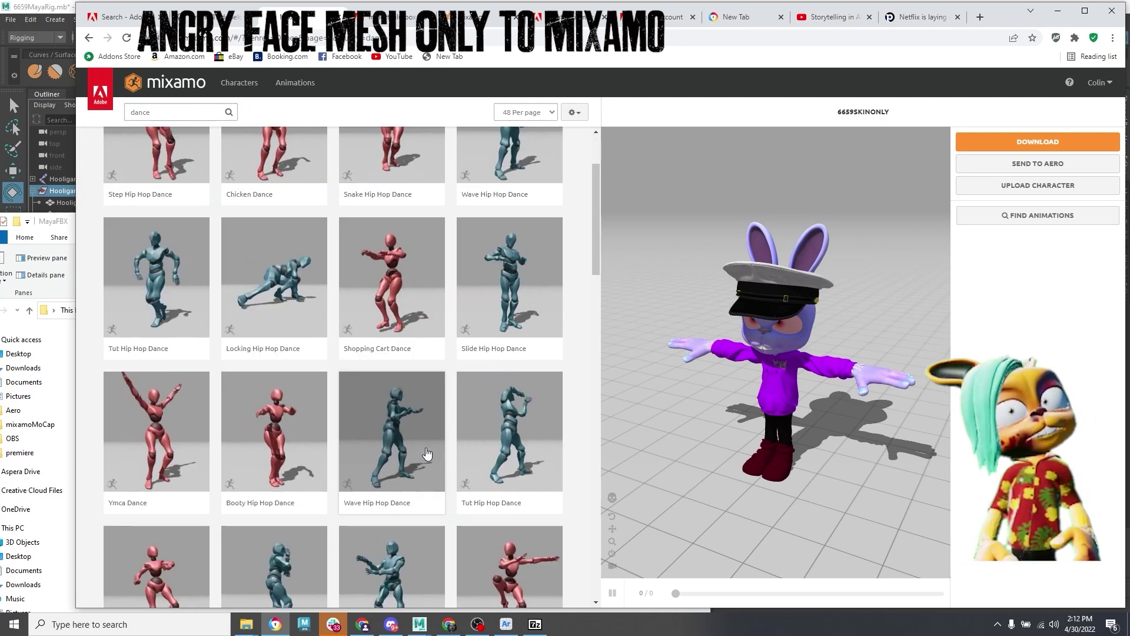
{"action": "scroll", "coordinate": [400, 465], "scroll_direction": "down", "scroll_amount": 5}
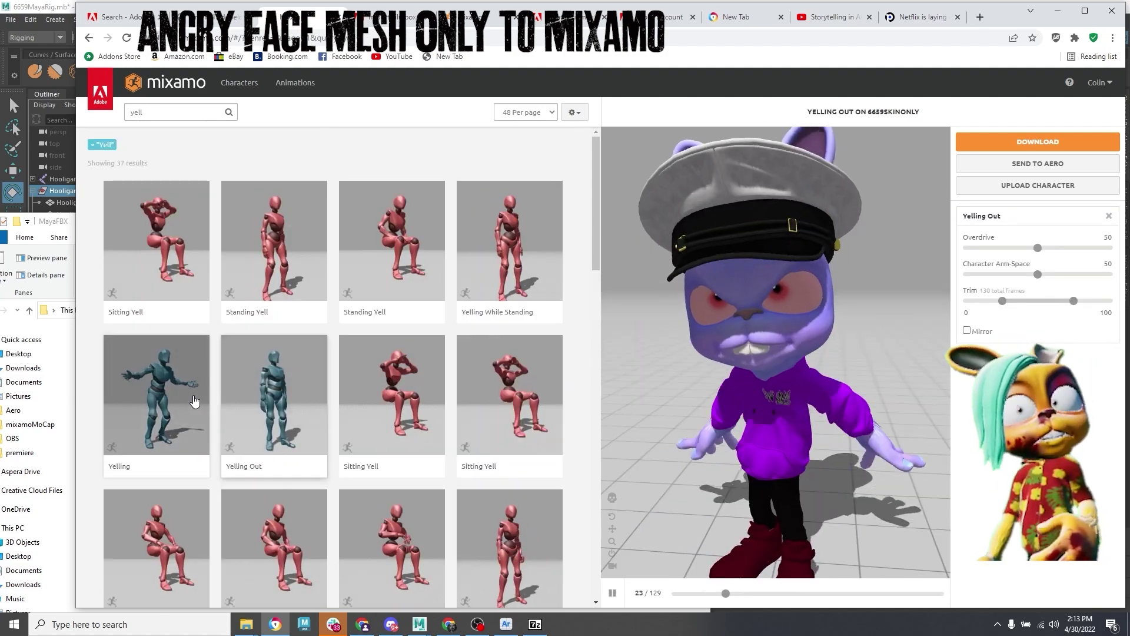
Apply the Yelling animation from the "yell" search to the 6659SkinOnly character
{"action": "left_click", "coordinate": [173, 401]}
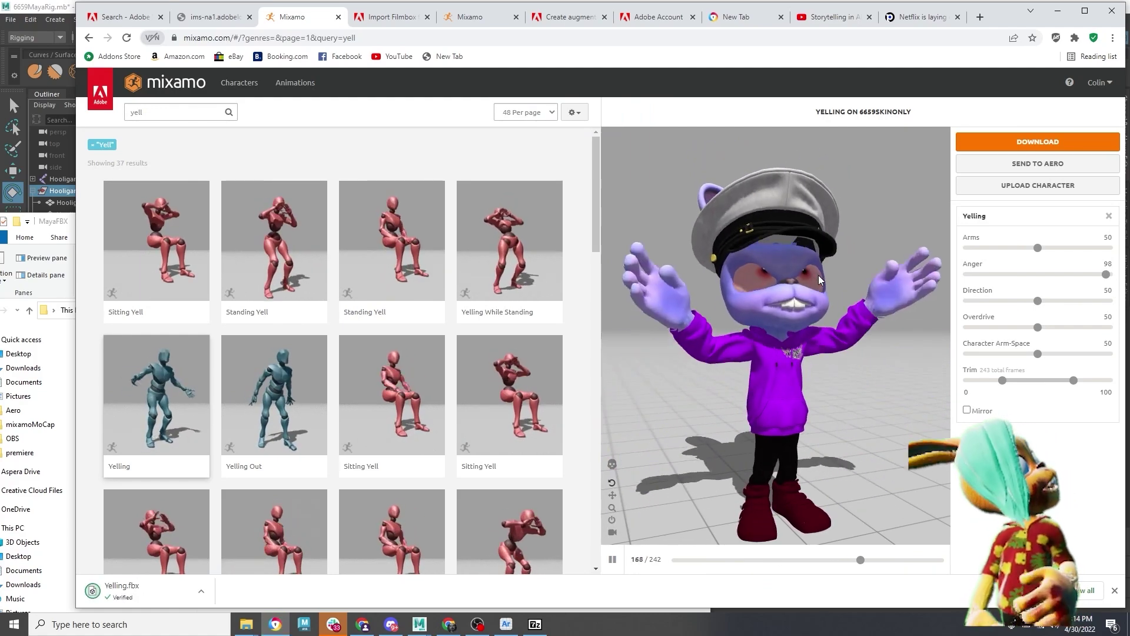
Bring the downloaded Yelling.fbx into the empty Maya scene and frame the imported character in the perspective view
{"action": "scroll", "coordinate": [240, 389], "scroll_direction": "down", "scroll_amount": 5}
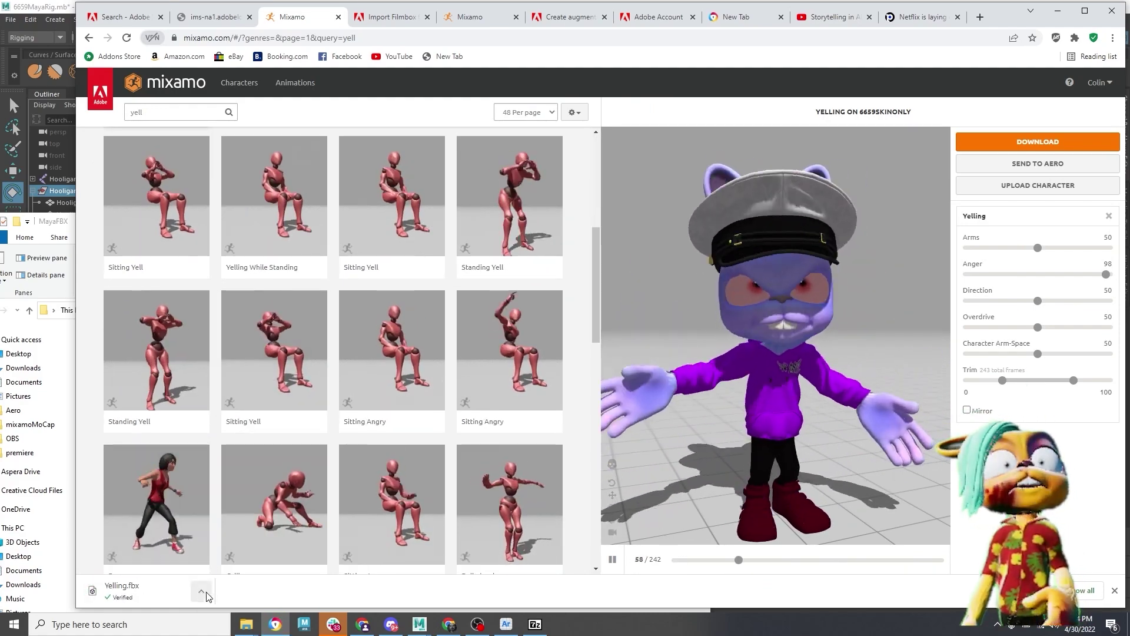
{"action": "left_click", "coordinate": [202, 592]}
{"action": "left_click_drag", "start_coordinate": [270, 159], "coordinate": [377, 330]}
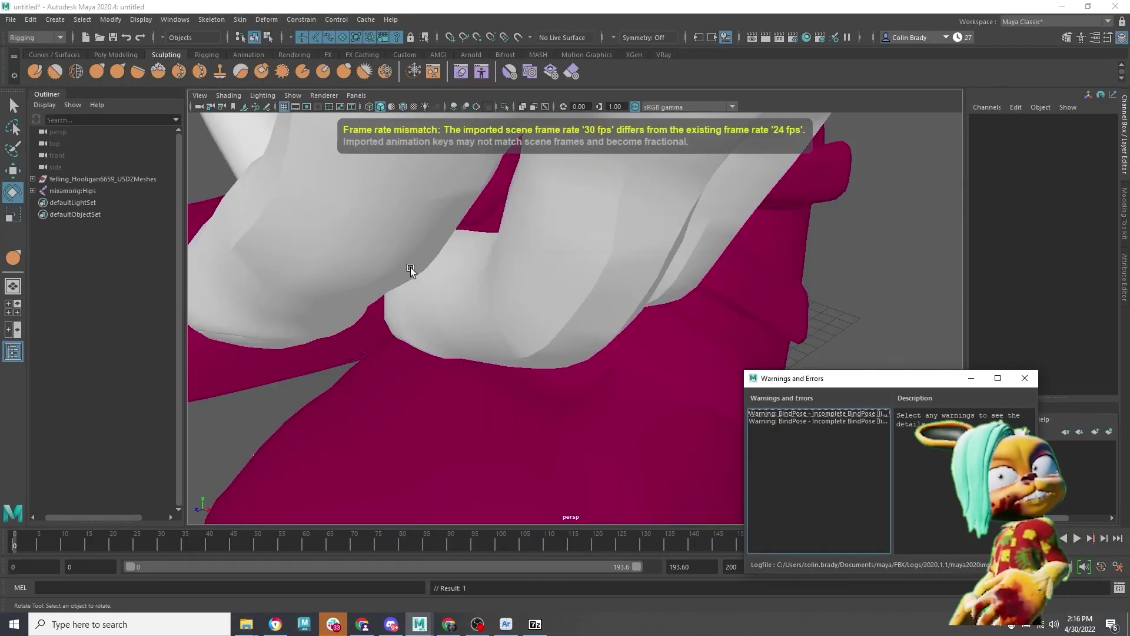
{"action": "key", "text": "f"}
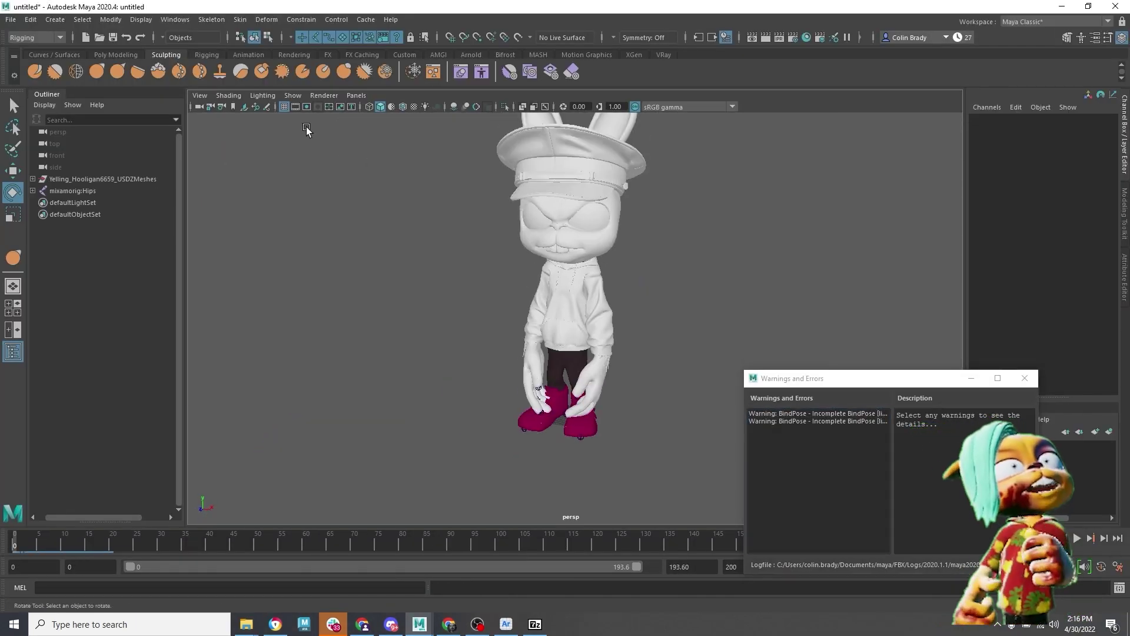
Turn on hardware texturing in the viewport so the imported character displays its textures
{"action": "left_click", "coordinate": [228, 95]}
{"action": "left_click", "coordinate": [271, 289]}
{"action": "right_click_drag", "start_coordinate": [479, 257], "coordinate": [502, 274], "text": "alt"}
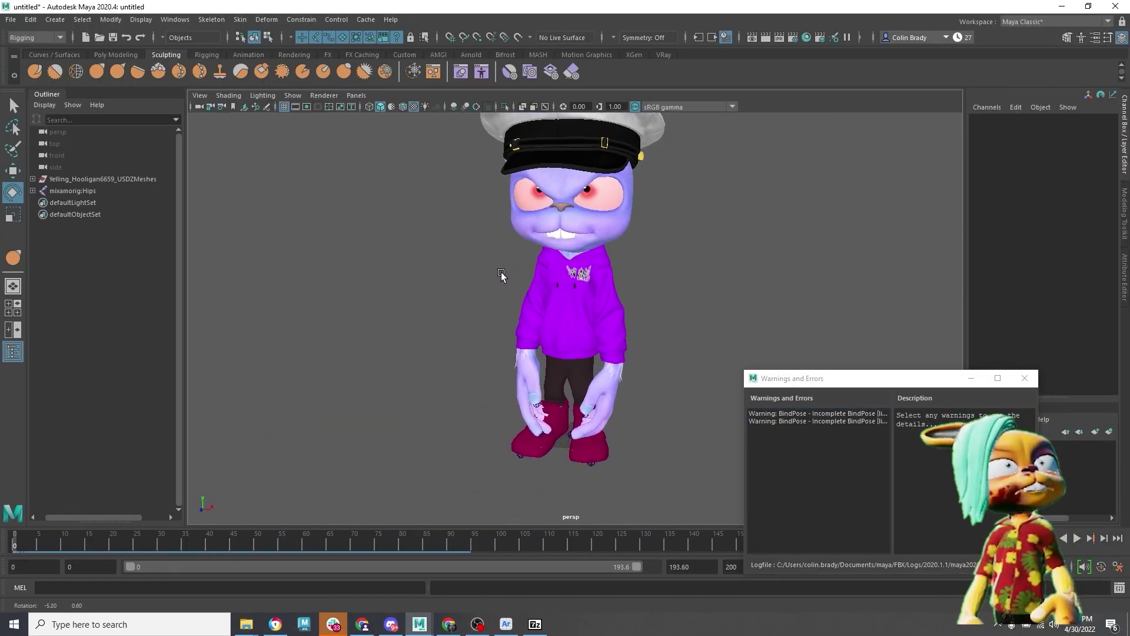
Scrub and play back the yelling animation, and close the Warnings and Errors window
{"action": "left_click_drag", "start_coordinate": [241, 543], "coordinate": [132, 567]}
{"action": "key", "text": "alt+v"}
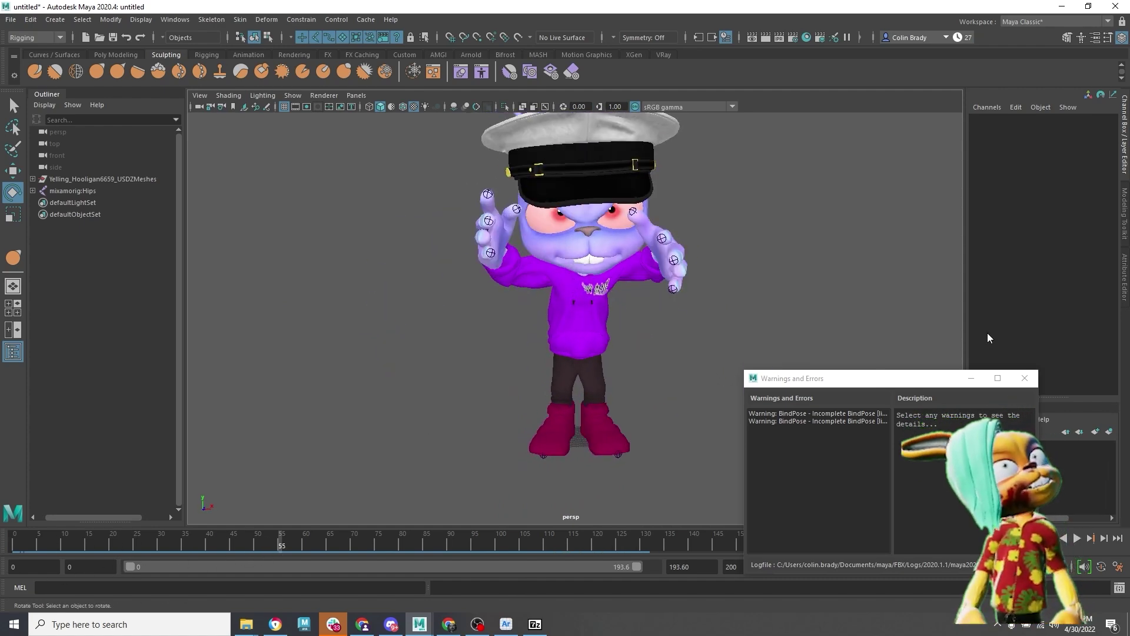
{"action": "left_click", "coordinate": [1027, 378]}
Turn on X-Ray Joints shading in the viewport to show the skeleton through the mesh
{"action": "scroll", "coordinate": [565, 265], "scroll_direction": "up", "scroll_amount": 5}
{"action": "left_click", "coordinate": [228, 96]}
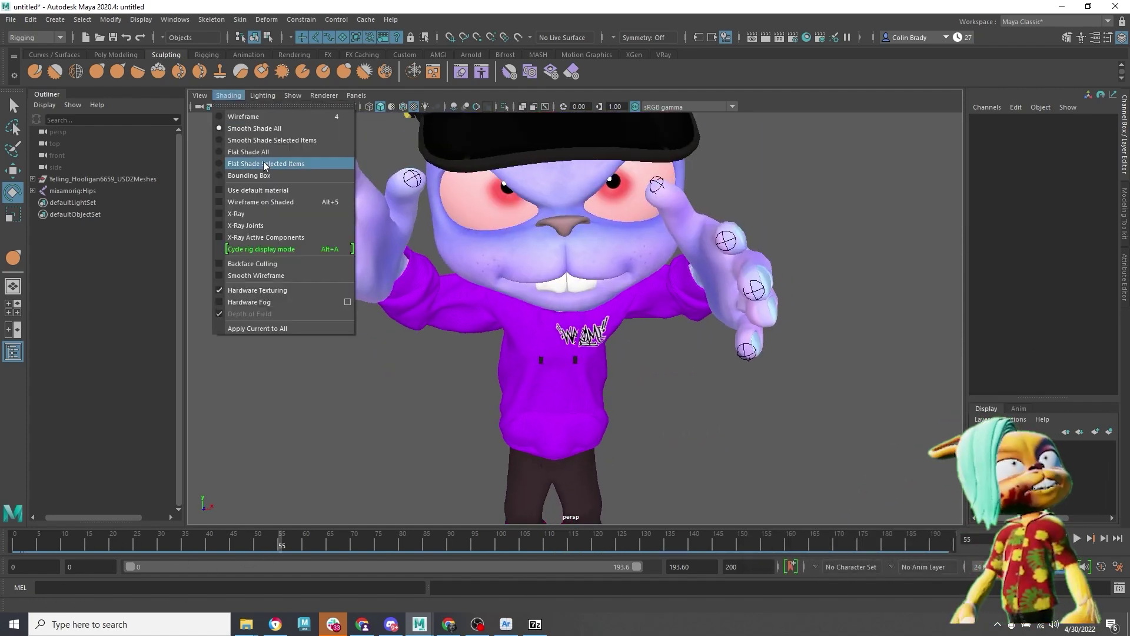
{"action": "left_click", "coordinate": [268, 225]}
Select the base joints of the right hand's index, middle and ring fingers with their full hierarchy
{"action": "left_click", "coordinate": [305, 270]}
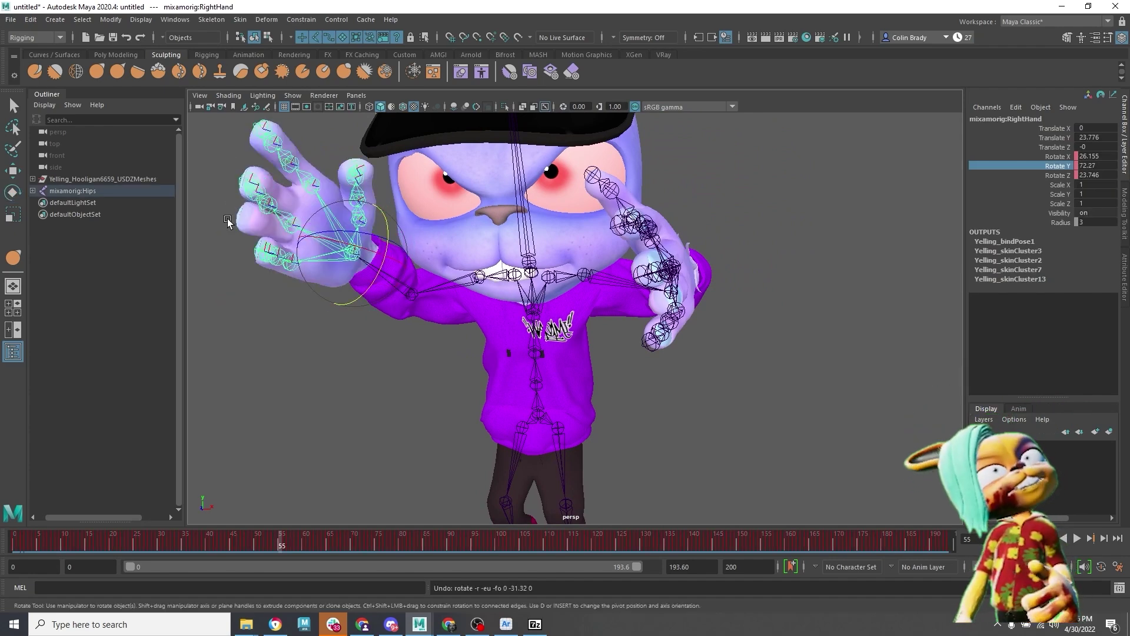
{"action": "left_click", "coordinate": [291, 251]}
{"action": "left_click_drag", "start_coordinate": [292, 251], "coordinate": [247, 133]}
{"action": "left_click", "coordinate": [110, 19]}
{"action": "mouse_move", "coordinate": [82, 19]}
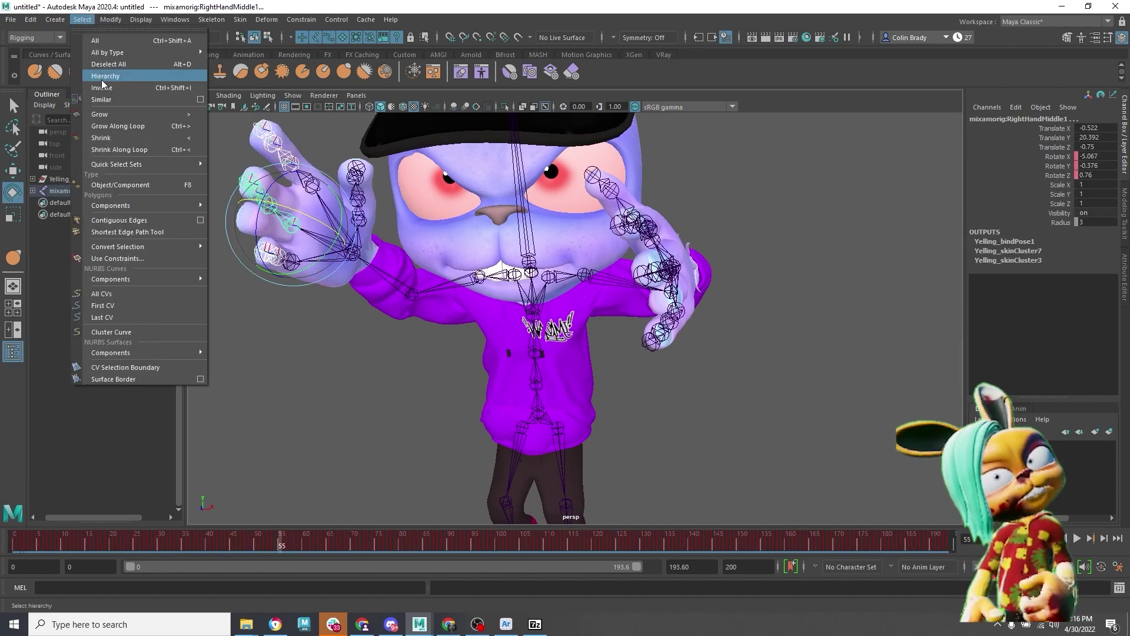
{"action": "left_click", "coordinate": [100, 77]}
Try curling the selected right-hand fingers at frame 55 with Rotate X at about 55.08, and key the pose
{"action": "left_click", "coordinate": [1058, 166]}
{"action": "middle_click_drag", "start_coordinate": [812, 232], "coordinate": [382, 277]}
{"action": "key", "text": "ctrl+z"}
{"action": "left_click", "coordinate": [1060, 157]}
{"action": "left_click_drag", "start_coordinate": [512, 277], "coordinate": [482, 290], "text": "alt"}
{"action": "key", "text": "s"}
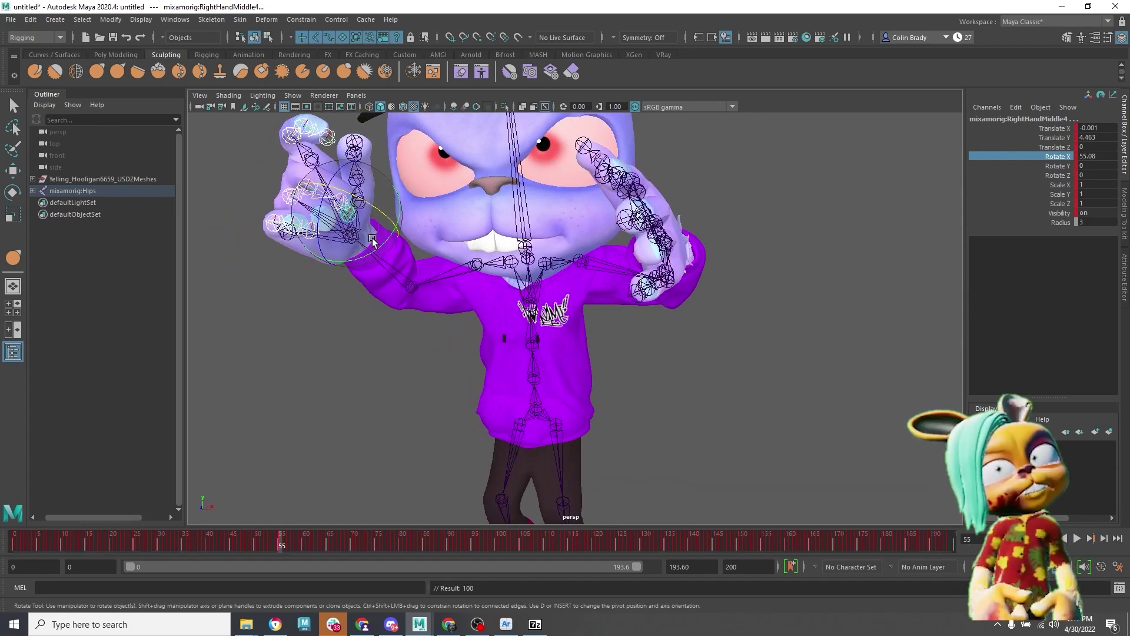
Select the right index finger's base joint and open the Graph Editor to view its animation curves
{"action": "left_click_drag", "start_coordinate": [369, 206], "coordinate": [401, 209], "text": "alt"}
{"action": "left_click", "coordinate": [340, 138]}
{"action": "left_click", "coordinate": [357, 166]}
{"action": "left_click", "coordinate": [357, 166]}
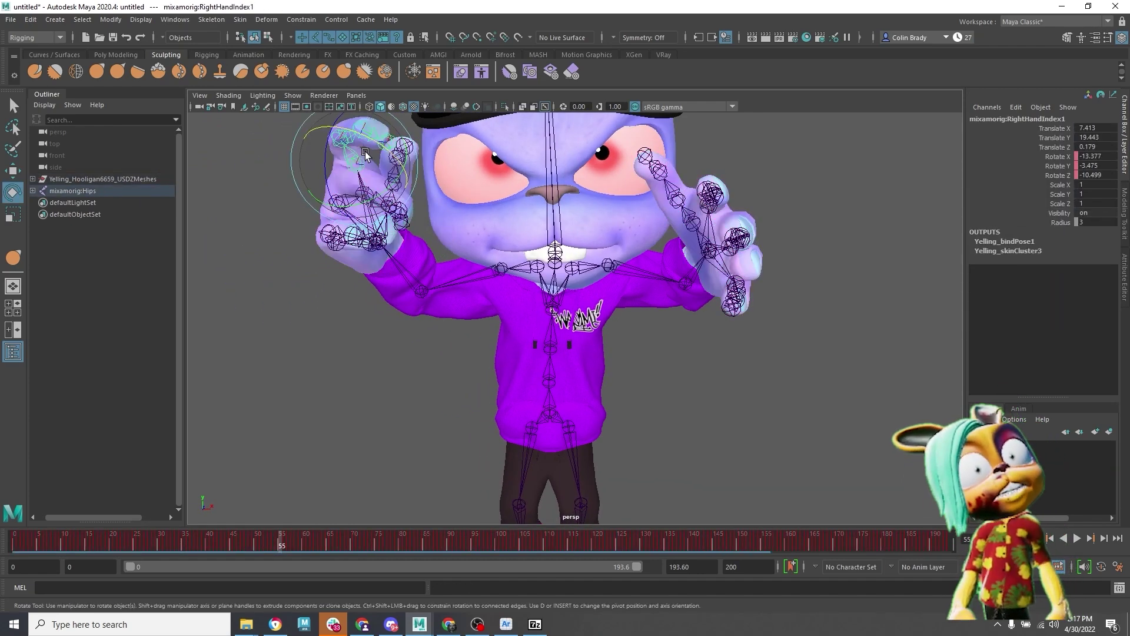
{"action": "left_click_drag", "start_coordinate": [407, 179], "coordinate": [422, 192], "text": "alt"}
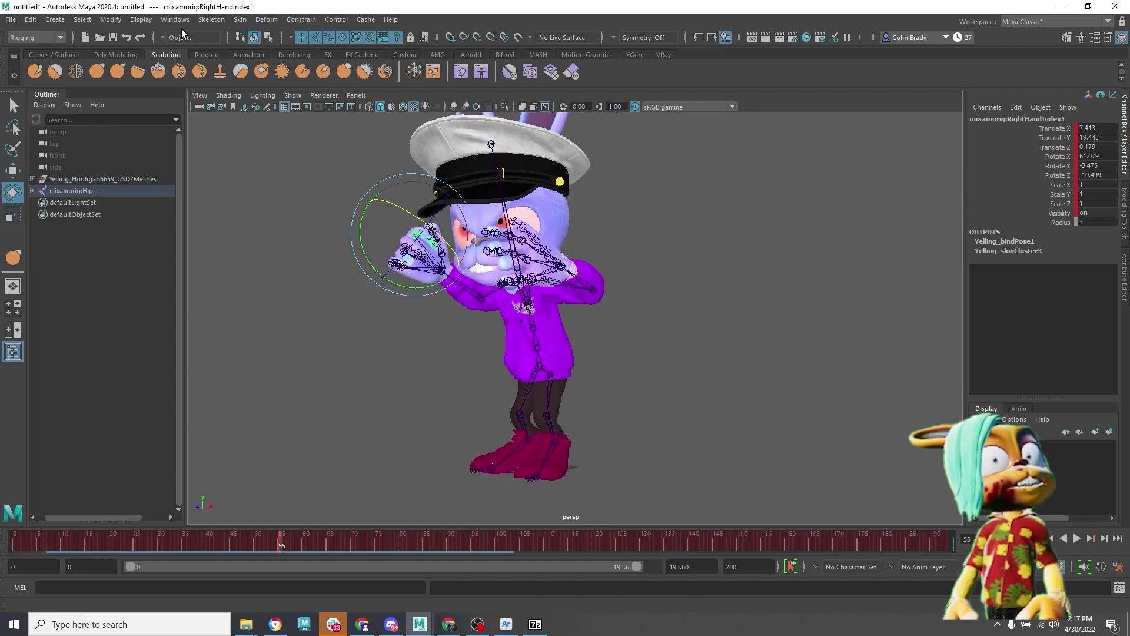
{"action": "left_click", "coordinate": [174, 20]}
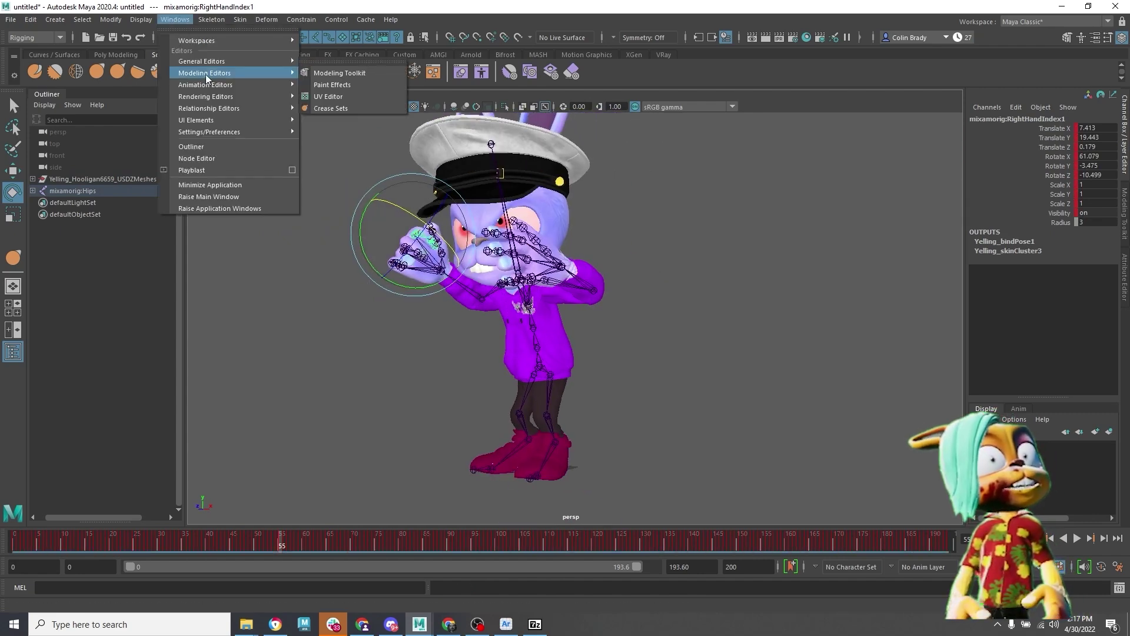
{"action": "left_click", "coordinate": [219, 13]}
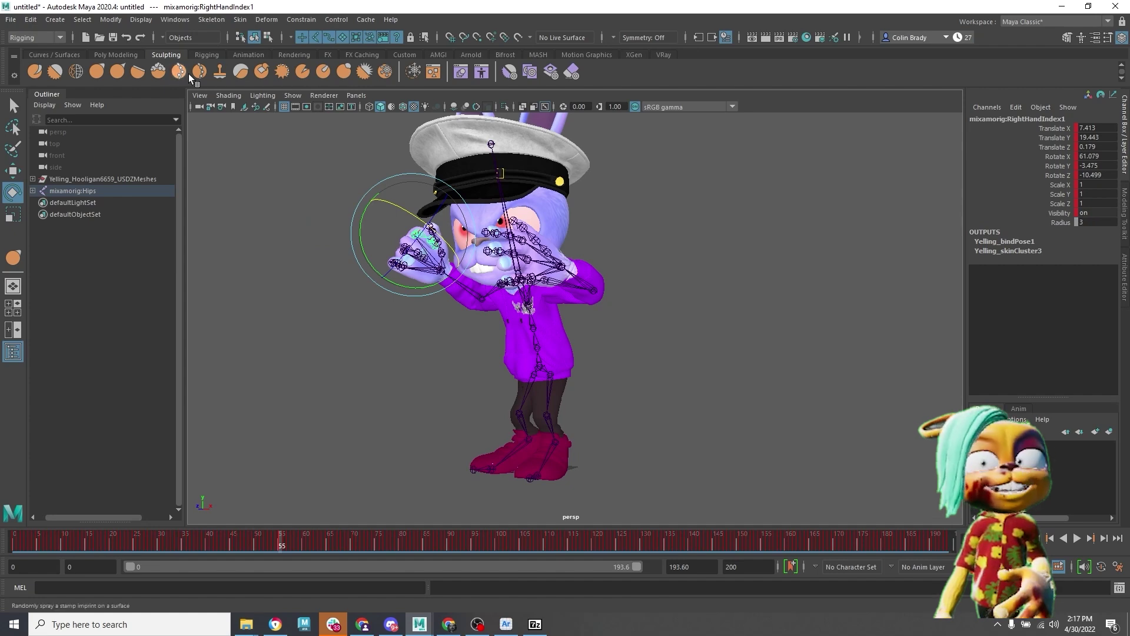
{"action": "left_click", "coordinate": [175, 19]}
{"action": "mouse_move", "coordinate": [235, 93]}
{"action": "left_click", "coordinate": [324, 106]}
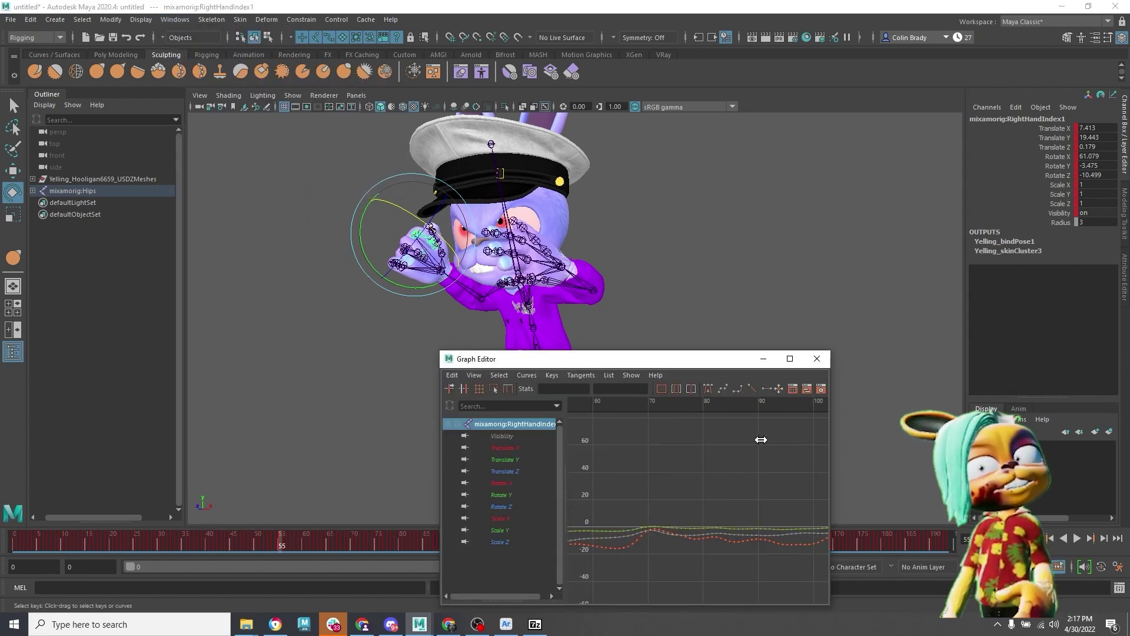
{"action": "scroll", "coordinate": [713, 491], "scroll_direction": "down", "scroll_amount": 3}
Select the right hand joint and examine its rotation curves in the Graph Editor
{"action": "left_click_drag", "start_coordinate": [352, 230], "coordinate": [449, 289]}
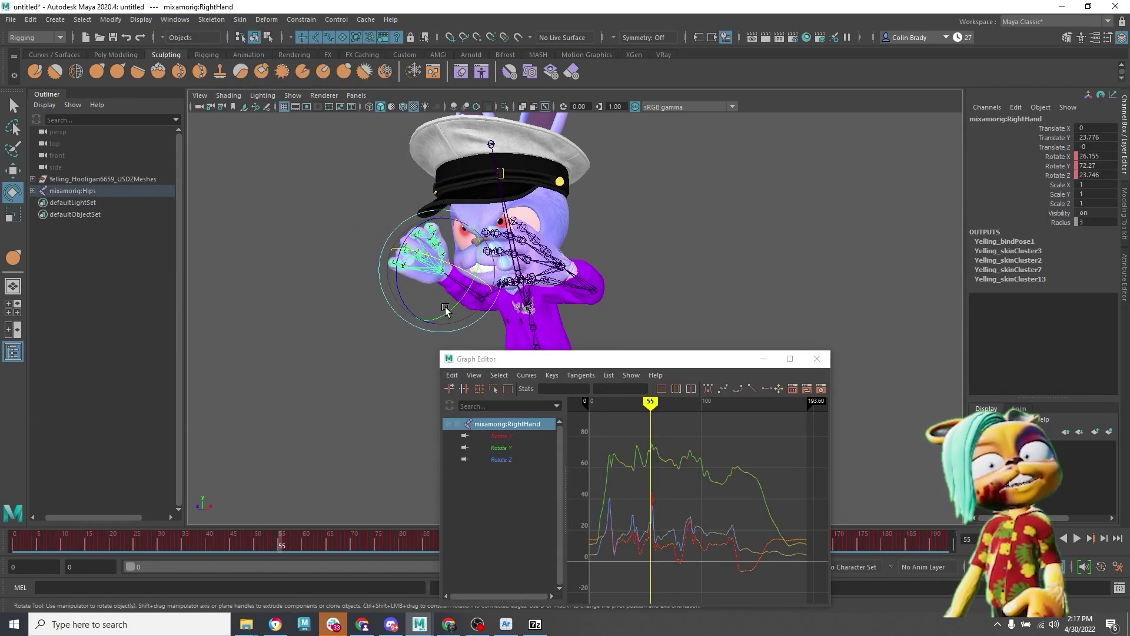
{"action": "left_click_drag", "start_coordinate": [357, 305], "coordinate": [431, 243]}
{"action": "scroll", "coordinate": [353, 265], "scroll_direction": "up", "scroll_amount": 4}
{"action": "left_click", "coordinate": [275, 285]}
{"action": "left_click", "coordinate": [293, 212]}
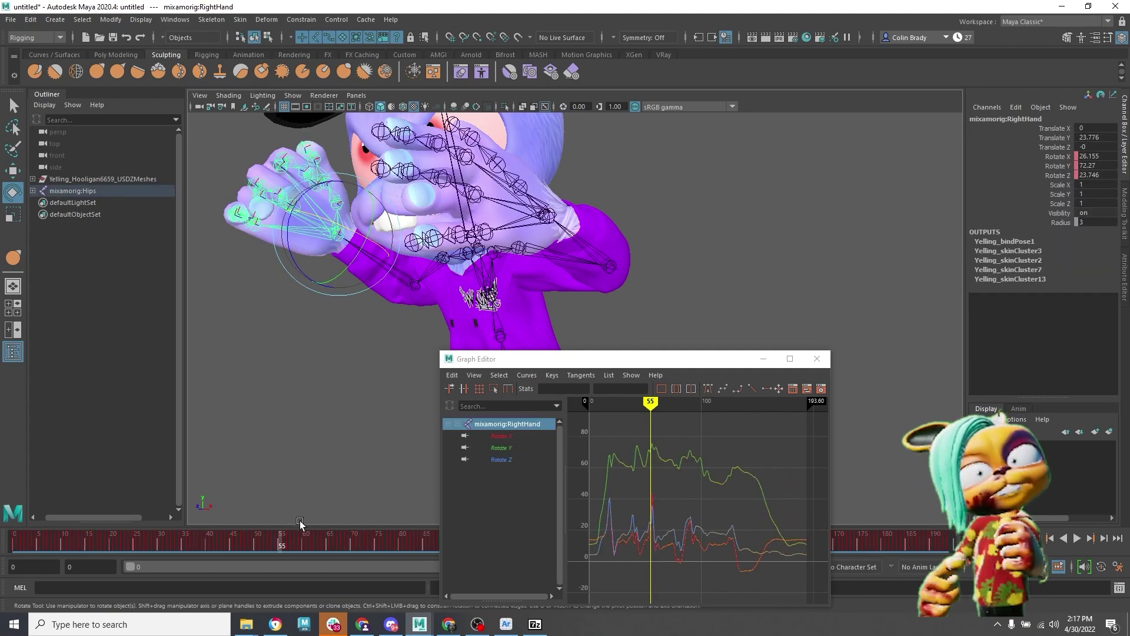
Undo the right-hand finger curl and hierarchy selection, and move the Graph Editor away from the character
{"action": "key", "text": "ctrl+z"}
{"action": "key", "text": "ctrl+z"}
{"action": "key", "text": "ctrl+z"}
{"action": "left_click_drag", "start_coordinate": [525, 360], "coordinate": [717, 351]}
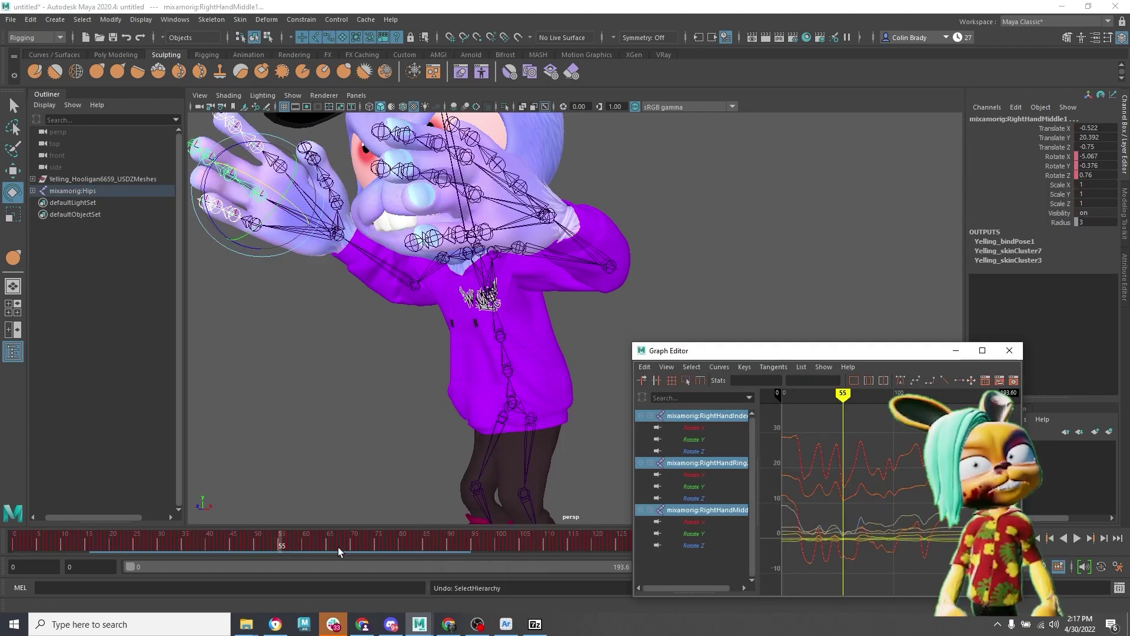
Play and scrub the yelling animation, stopping at frame 26 where the right hand is open
{"action": "left_click", "coordinate": [125, 545]}
{"action": "key", "text": "alt+v"}
{"action": "left_click_drag", "start_coordinate": [126, 544], "coordinate": [141, 545]}
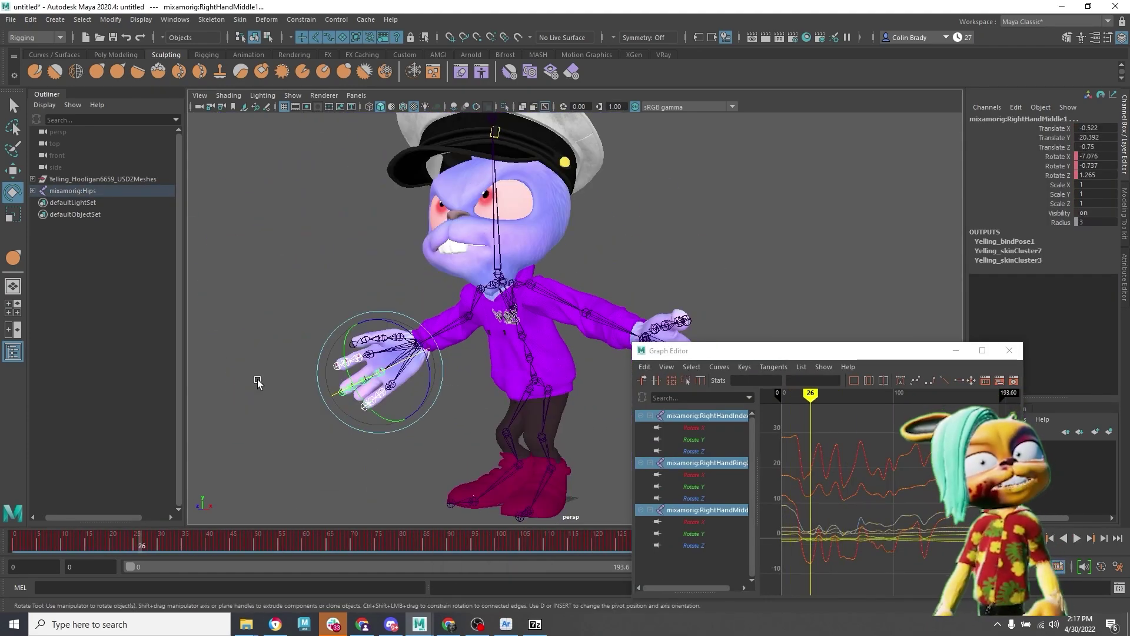
Select the right hand's index, middle and ring finger base joints together with all joints in their hierarchies
{"action": "left_click", "coordinate": [253, 370]}
{"action": "left_click", "coordinate": [318, 417]}
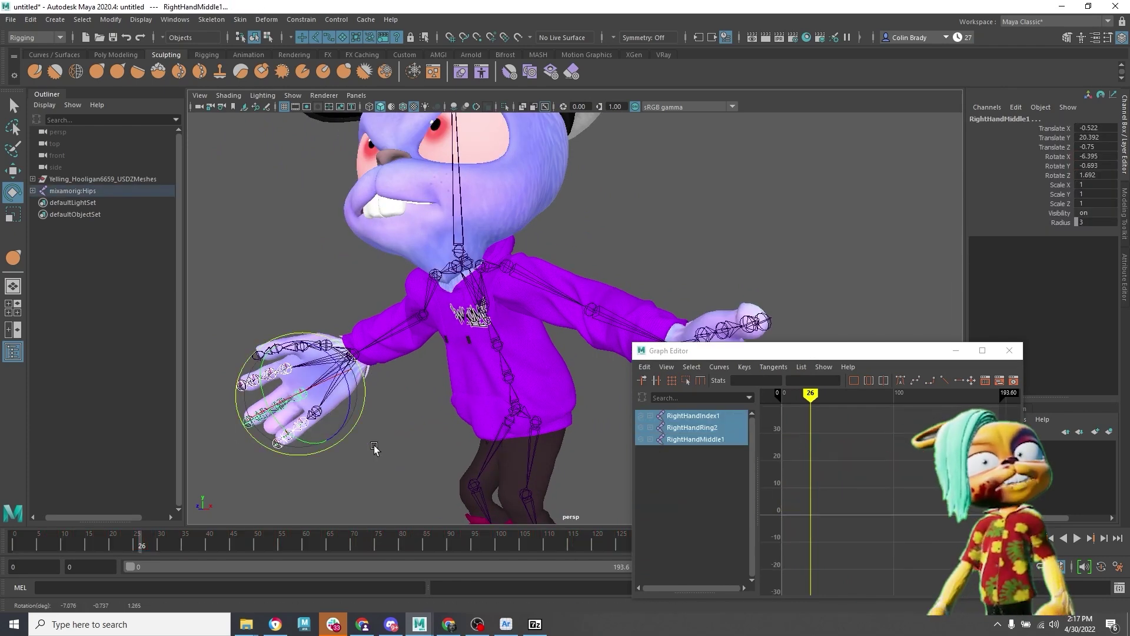
{"action": "scroll", "coordinate": [293, 390], "scroll_direction": "up", "scroll_amount": 3}
{"action": "middle_click_drag", "start_coordinate": [293, 391], "coordinate": [529, 333], "text": "alt"}
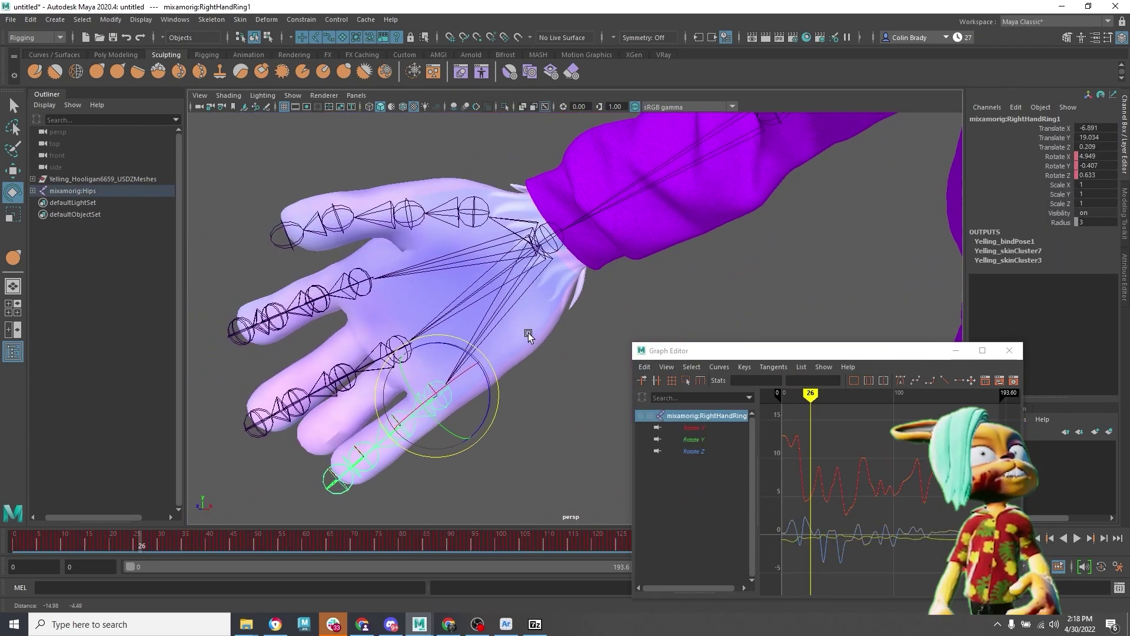
{"action": "left_click", "coordinate": [398, 333]}
{"action": "left_click", "coordinate": [372, 285]}
{"action": "left_click", "coordinate": [404, 342], "text": "shift"}
{"action": "left_click", "coordinate": [446, 400], "text": "shift"}
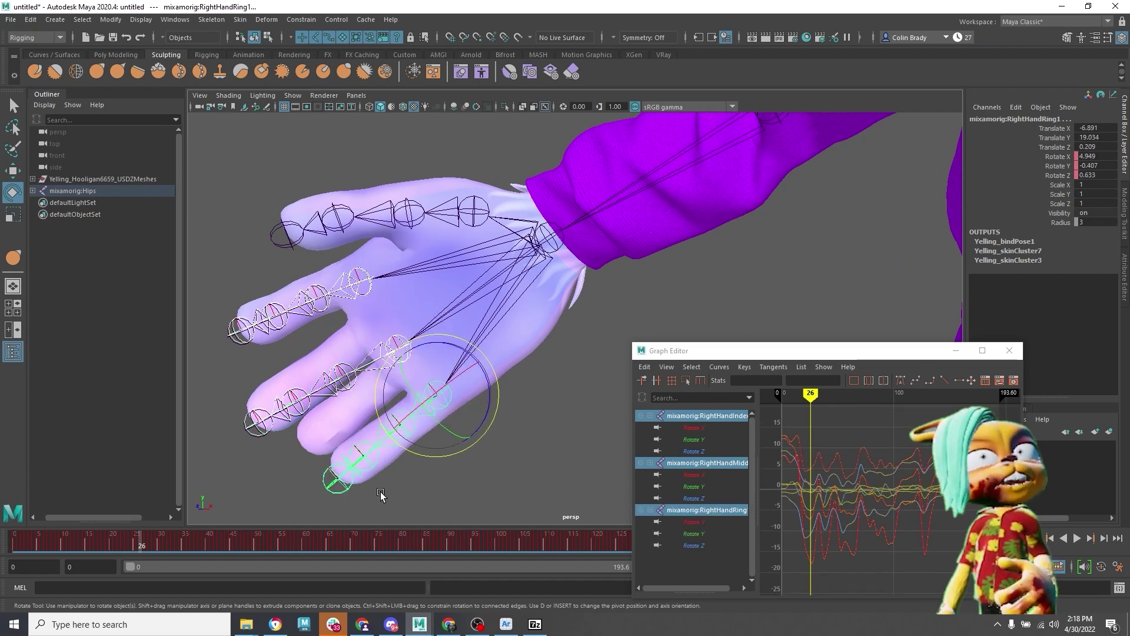
{"action": "left_click", "coordinate": [90, 24]}
{"action": "left_click", "coordinate": [112, 76]}
Cut the selected finger joints' animation keys over the time range from about frame 1 to 53
{"action": "left_click_drag", "start_coordinate": [268, 546], "coordinate": [90, 542], "text": "shift"}
{"action": "scroll", "coordinate": [346, 377], "scroll_direction": "down", "scroll_amount": 5}
{"action": "left_click_drag", "start_coordinate": [267, 545], "coordinate": [18, 556], "text": "shift"}
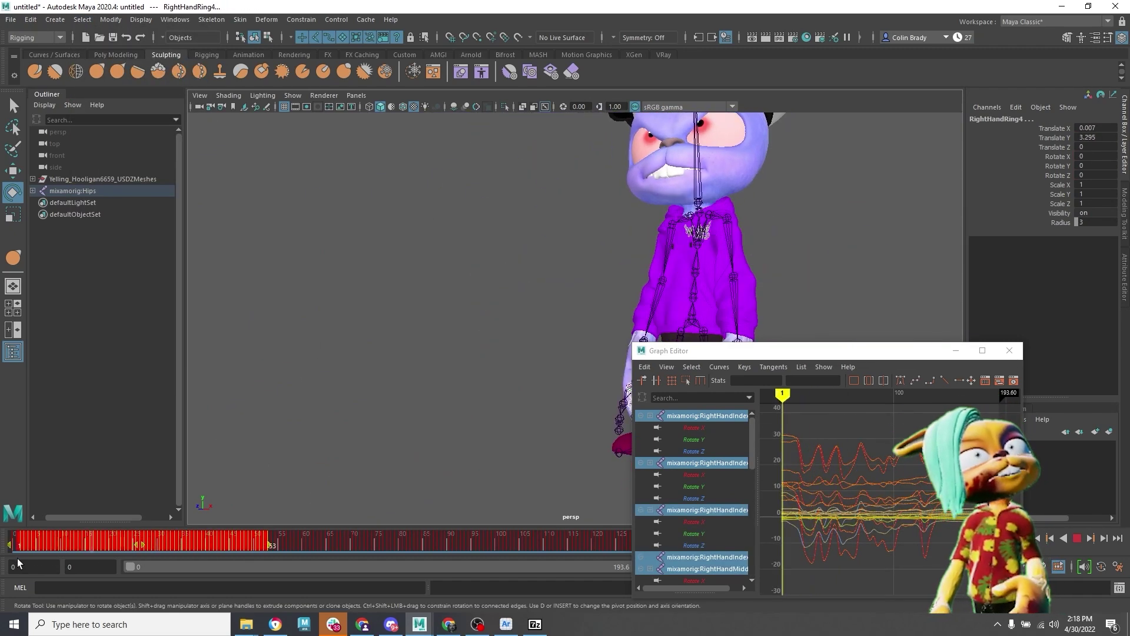
{"action": "right_click", "coordinate": [67, 536]}
{"action": "left_click", "coordinate": [106, 317]}
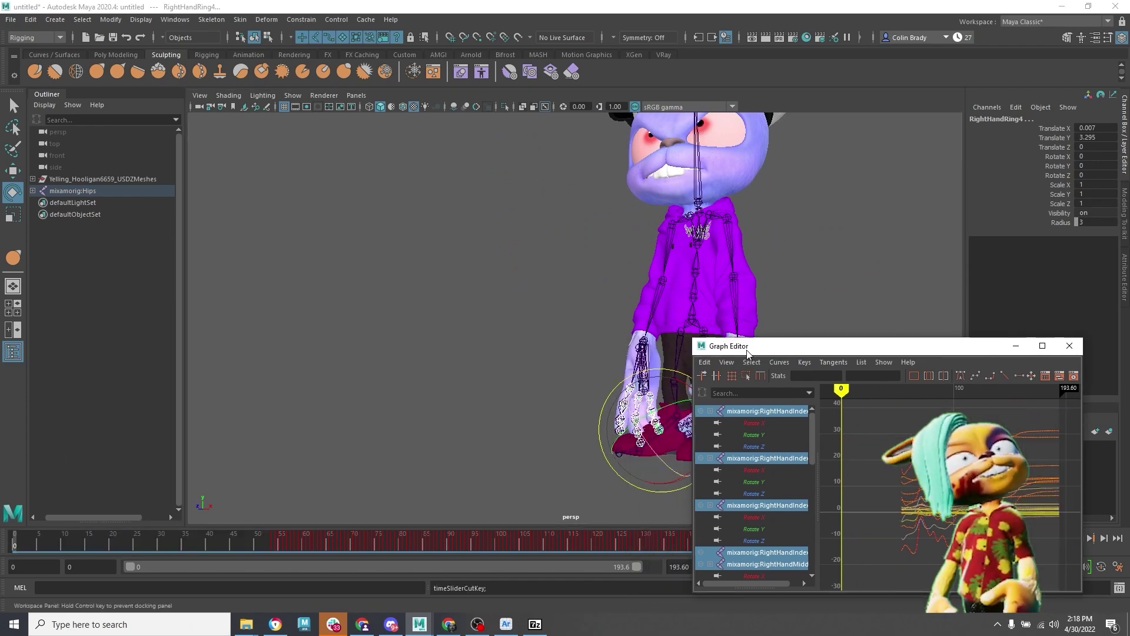
Key the selected fingers at frame 0, and curl them into a fist at frame 10 with Rotate X at about 56.88
{"action": "key", "text": "s"}
{"action": "left_click", "coordinate": [62, 540]}
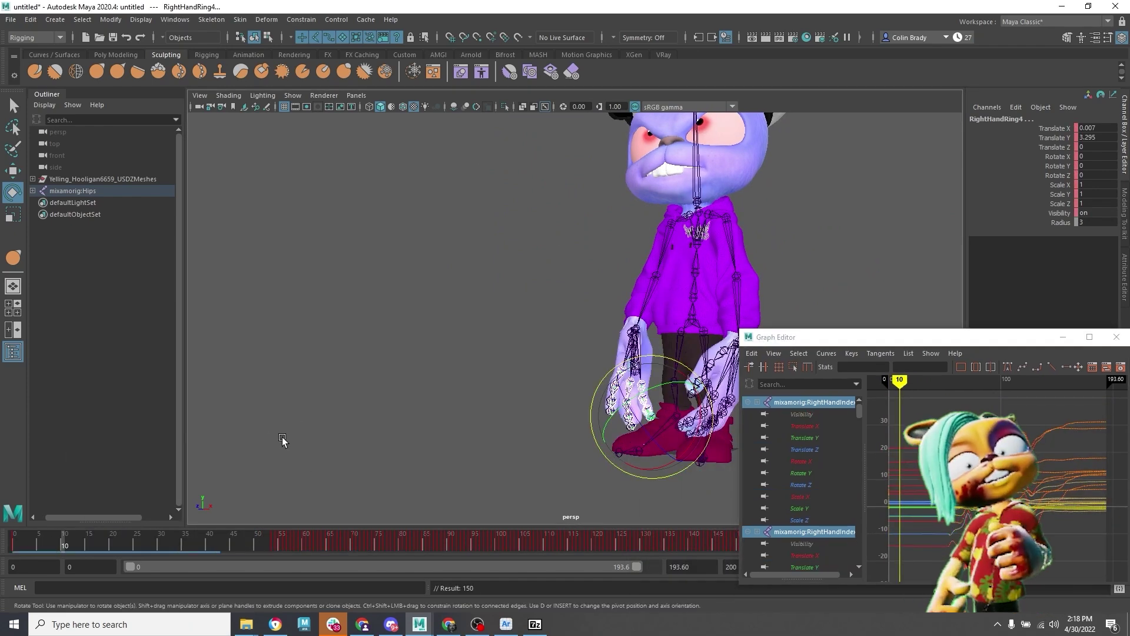
{"action": "left_click", "coordinate": [1059, 157]}
{"action": "middle_click_drag", "start_coordinate": [674, 234], "coordinate": [655, 234]}
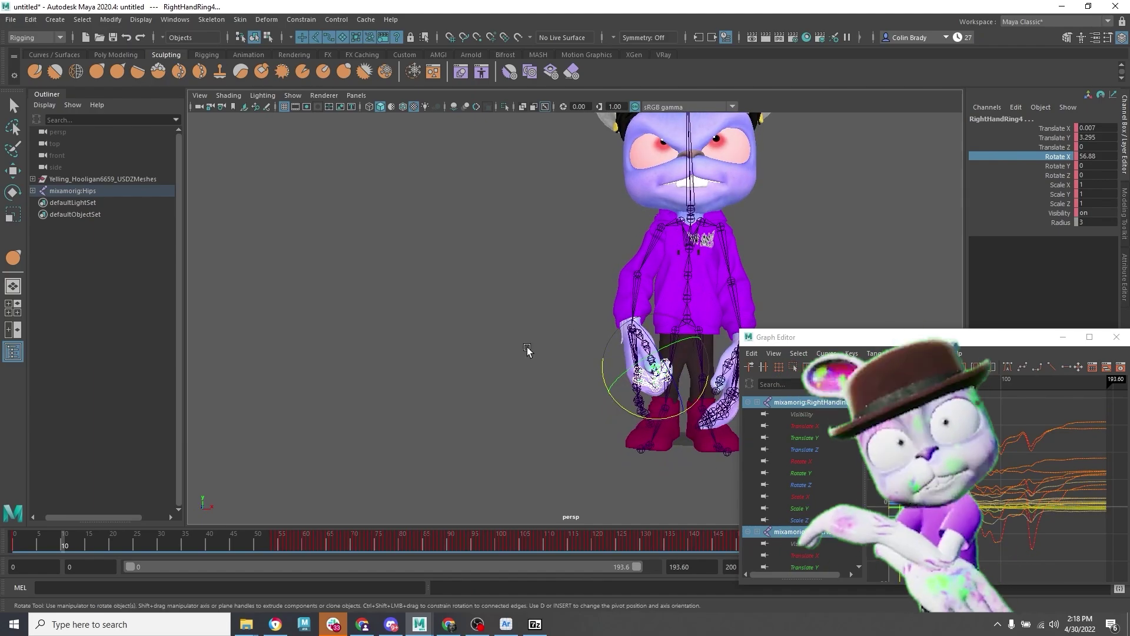